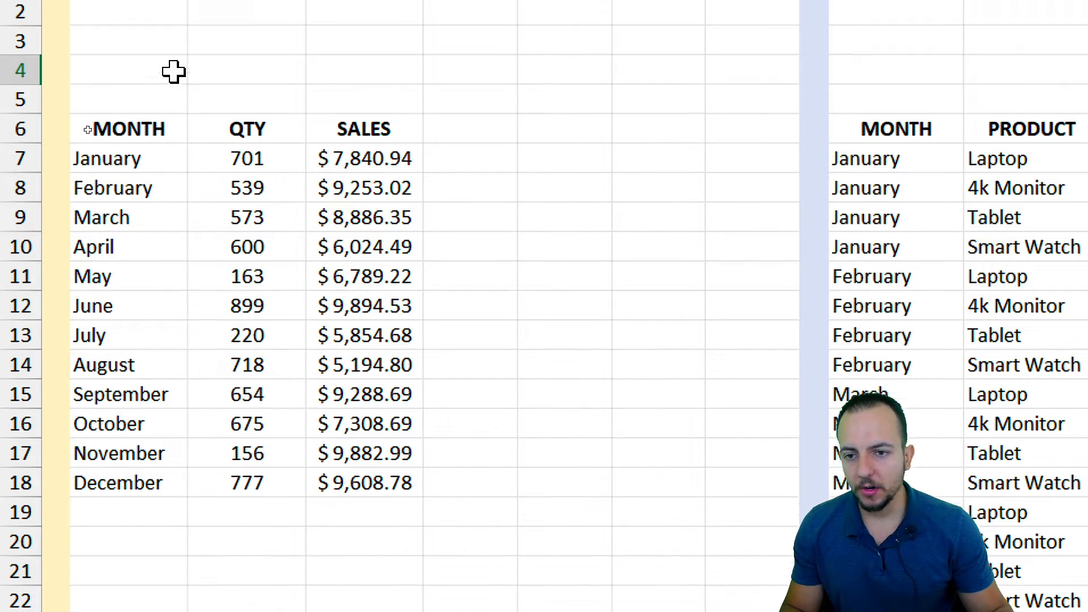
# Add the numbers 10, 20, 30 and 40 in cell C3 with the formula =10+20+30+40.
pyautogui.click(233, 9)
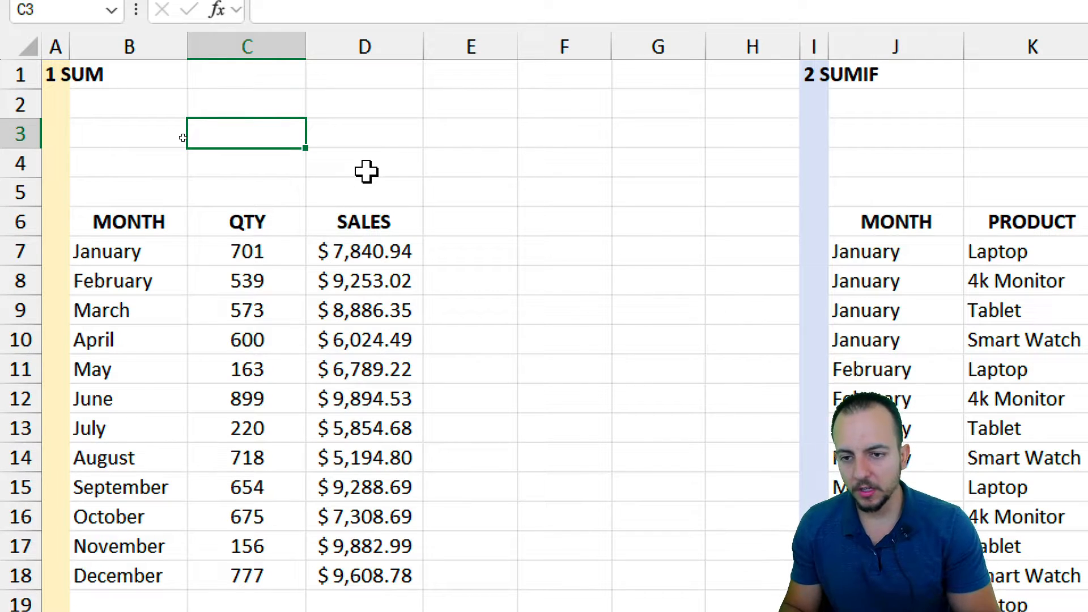
pyautogui.write('=10+20')
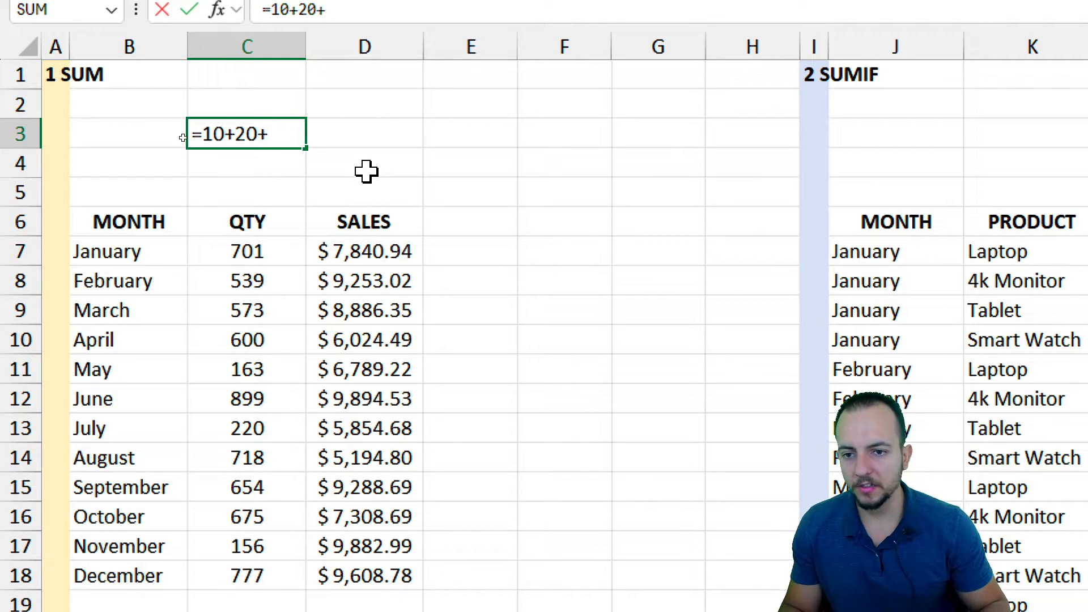
pyautogui.write('+40')
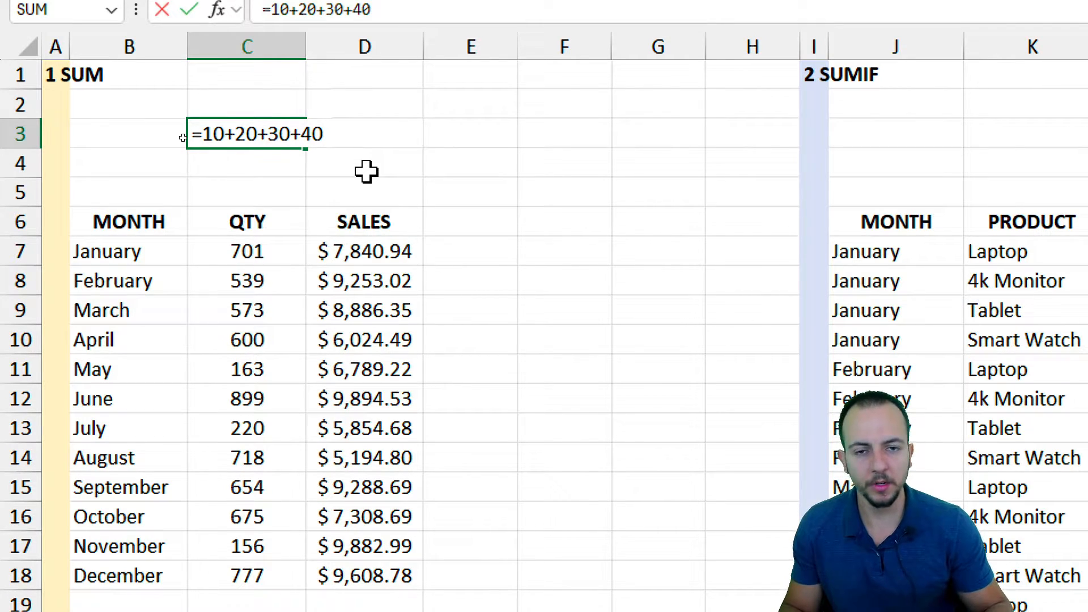
pyautogui.press('Return')
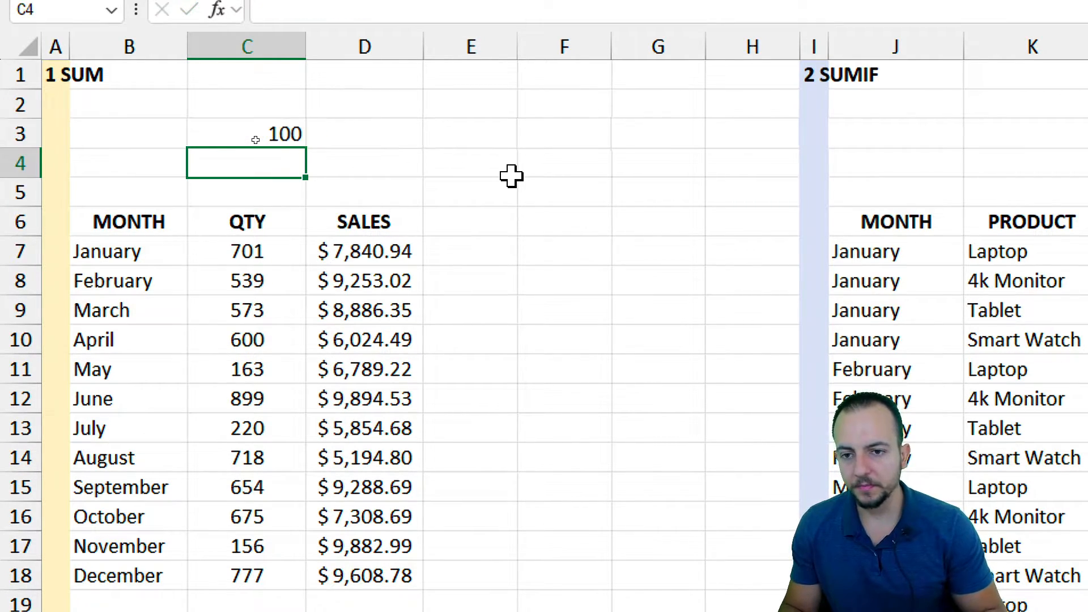
pyautogui.click(275, 134)
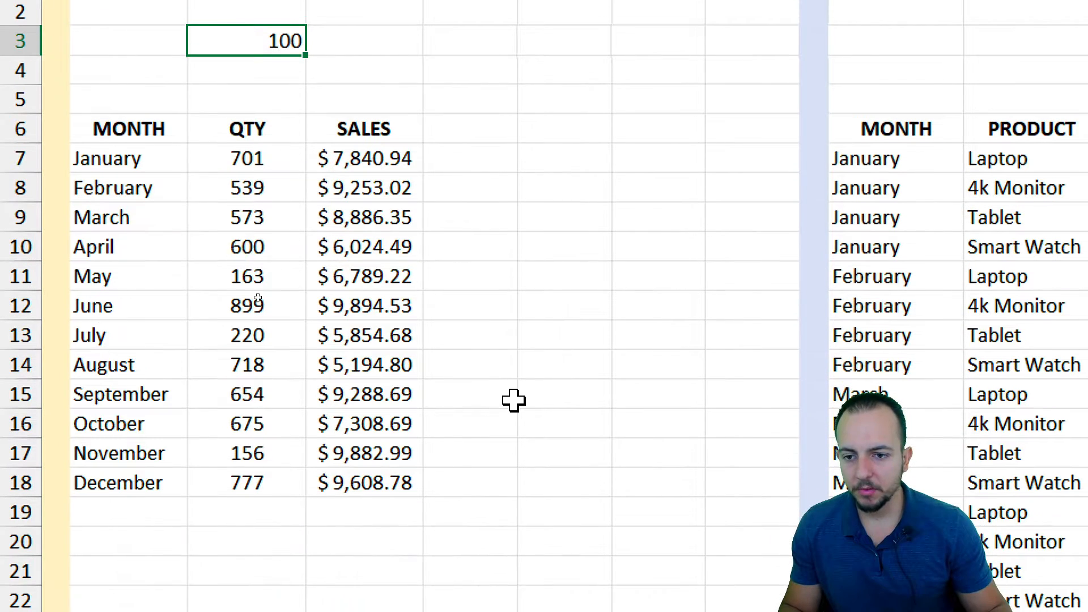
# Try adding the first three monthly quantities in C3 as =701+539+573, discard the entry and clear the cell.
pyautogui.moveTo(208, 143)
pyautogui.mouseDown()
pyautogui.moveTo(285, 283)
pyautogui.moveTo(287, 508)
pyautogui.moveTo(340, 536)
pyautogui.mouseUp()
pyautogui.press('Escape')
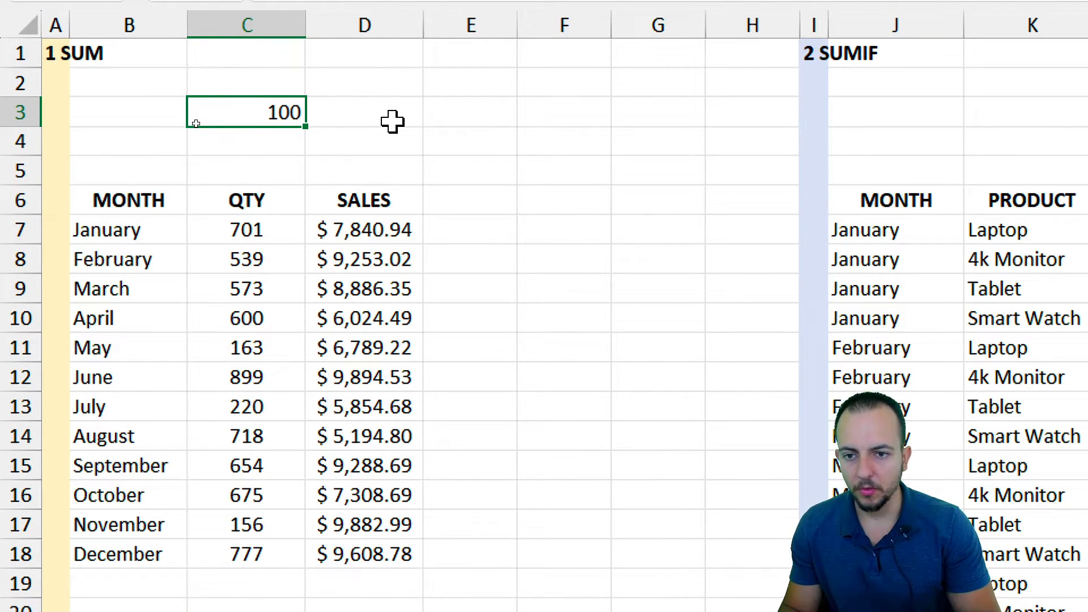
pyautogui.write('=701+539+573')
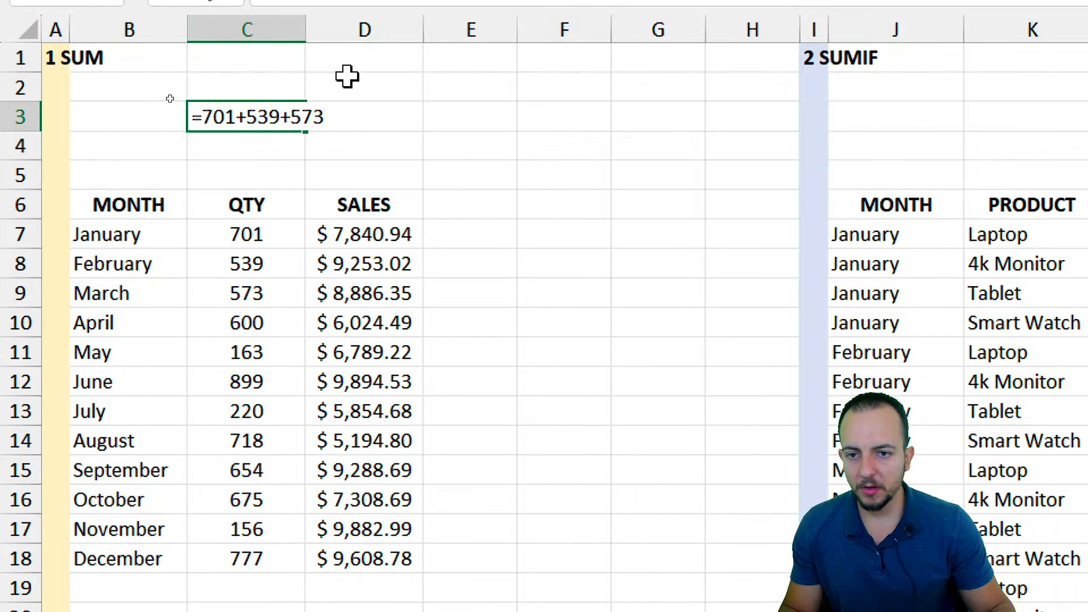
pyautogui.press('Escape')
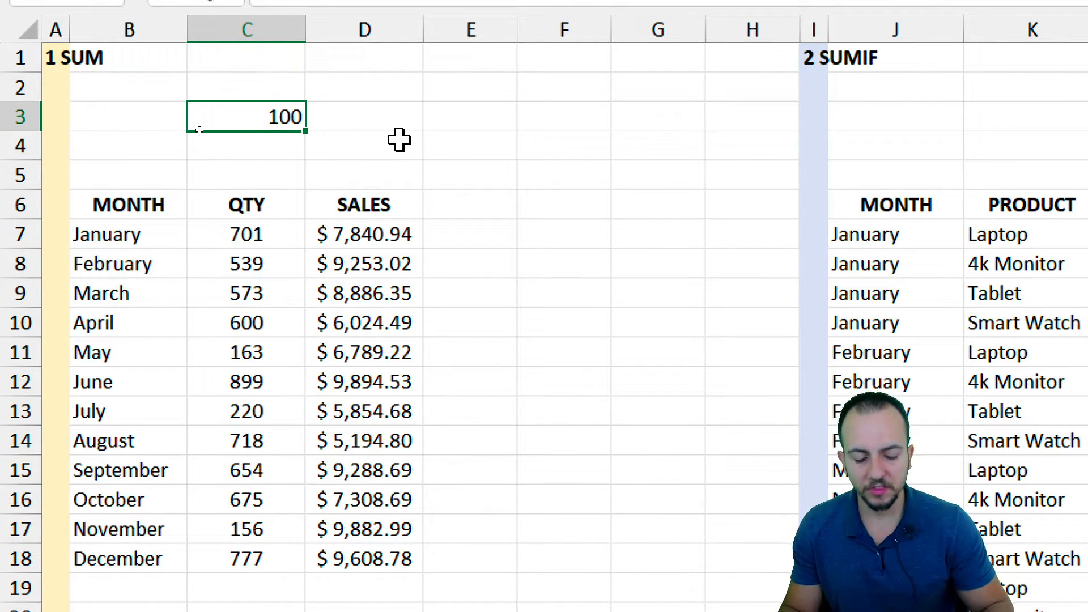
pyautogui.press('Delete')
# Label cell B3 "Total qty sold" above the monthly quantity and sales table.
pyautogui.moveTo(272, 233); pyautogui.dragTo(244, 558)
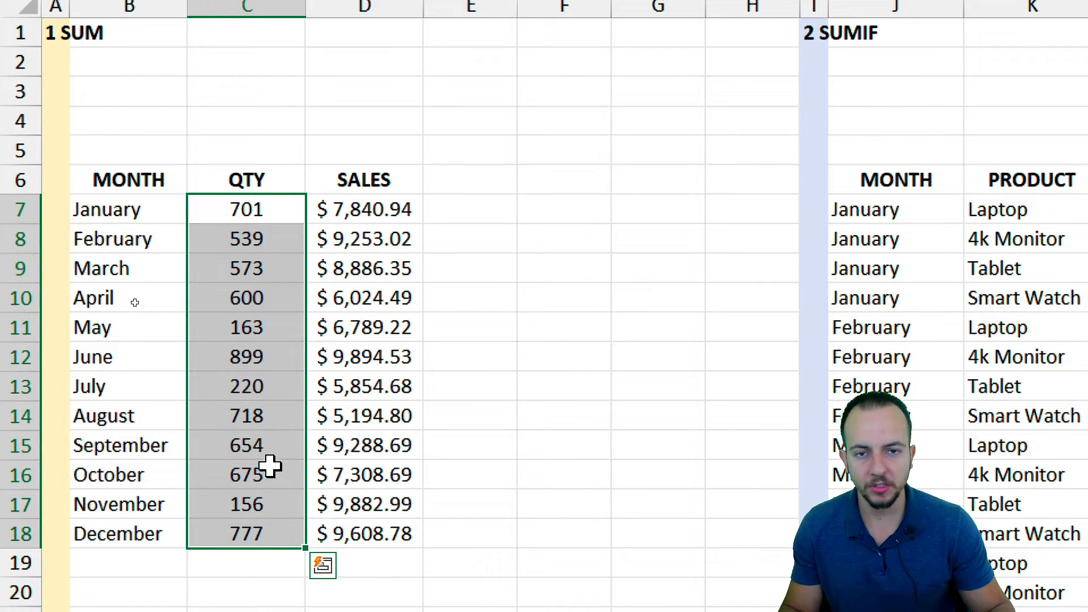
pyautogui.click(181, 93)
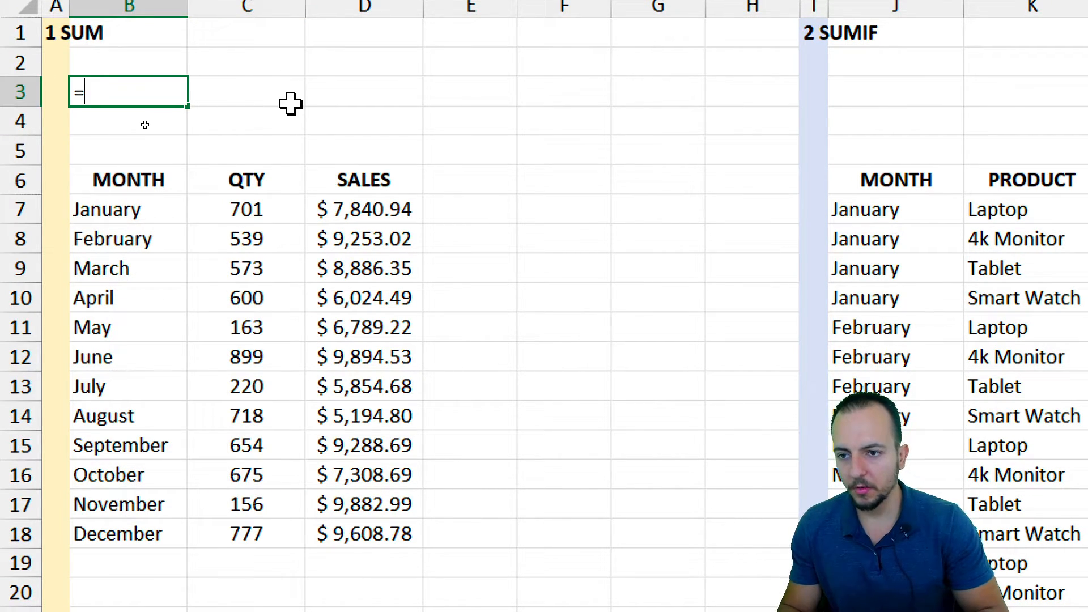
pyautogui.press('Escape')
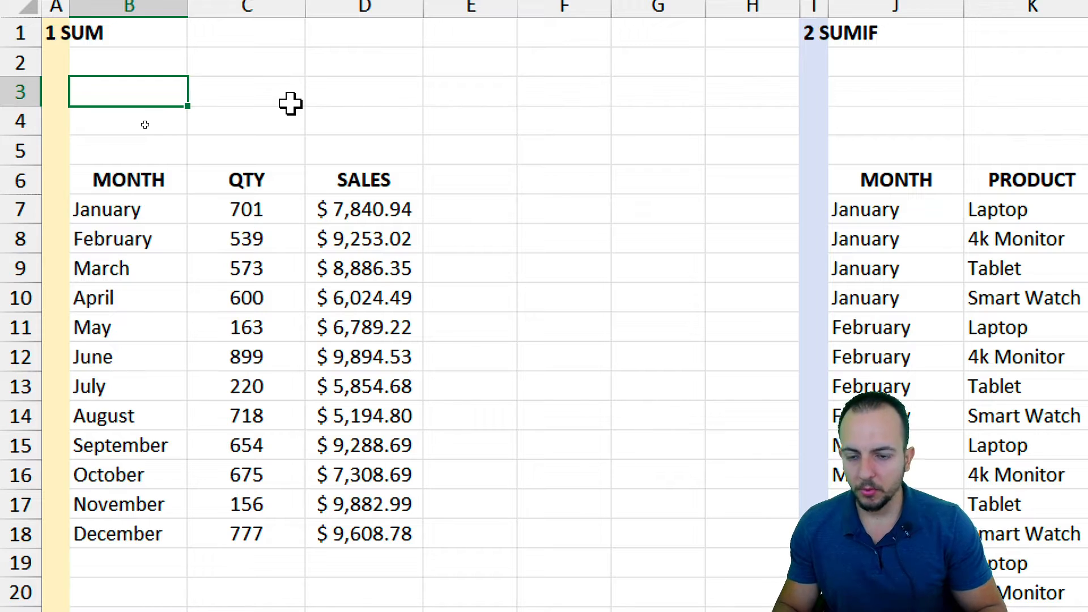
pyautogui.write('tOTAL ')
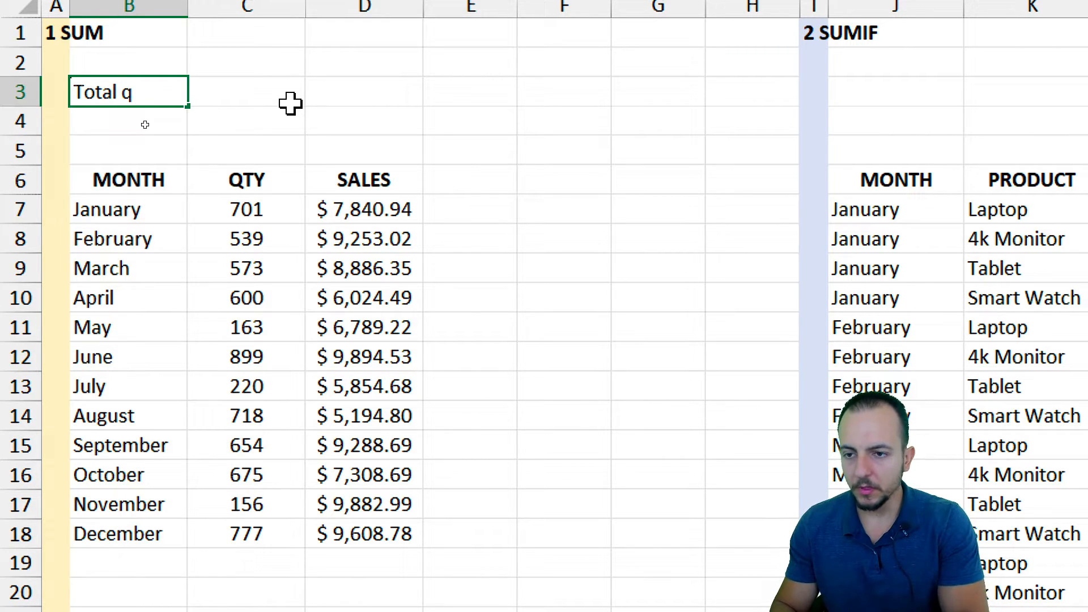
pyautogui.write('qty sold')
pyautogui.press('Tab')
pyautogui.press('Tab')
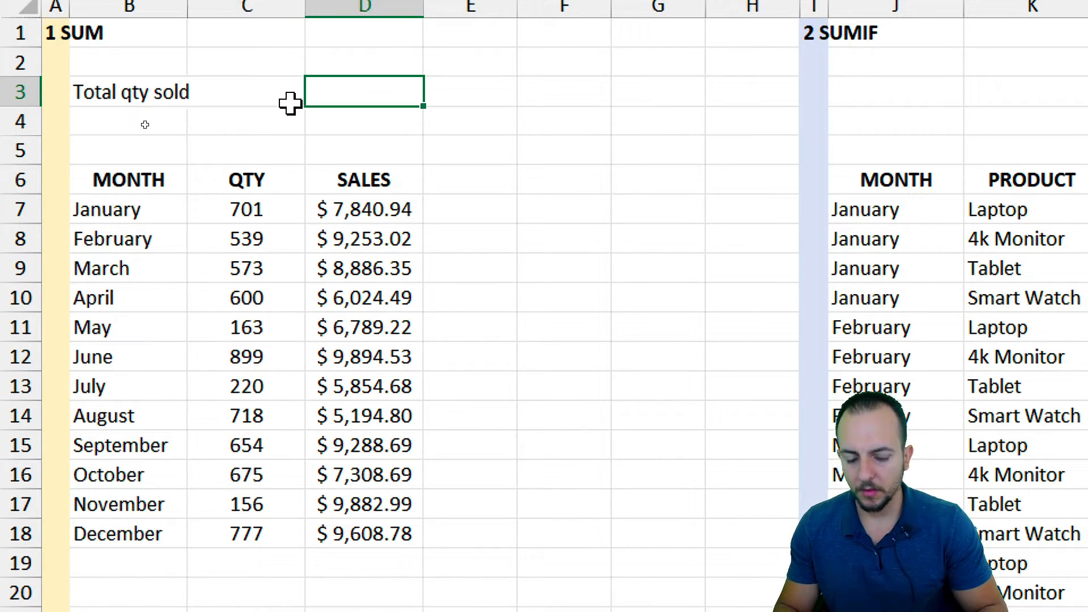
# Total the monthly QTY values in cell D3 with the formula =SUM(C7:C18).
pyautogui.write('=sum')
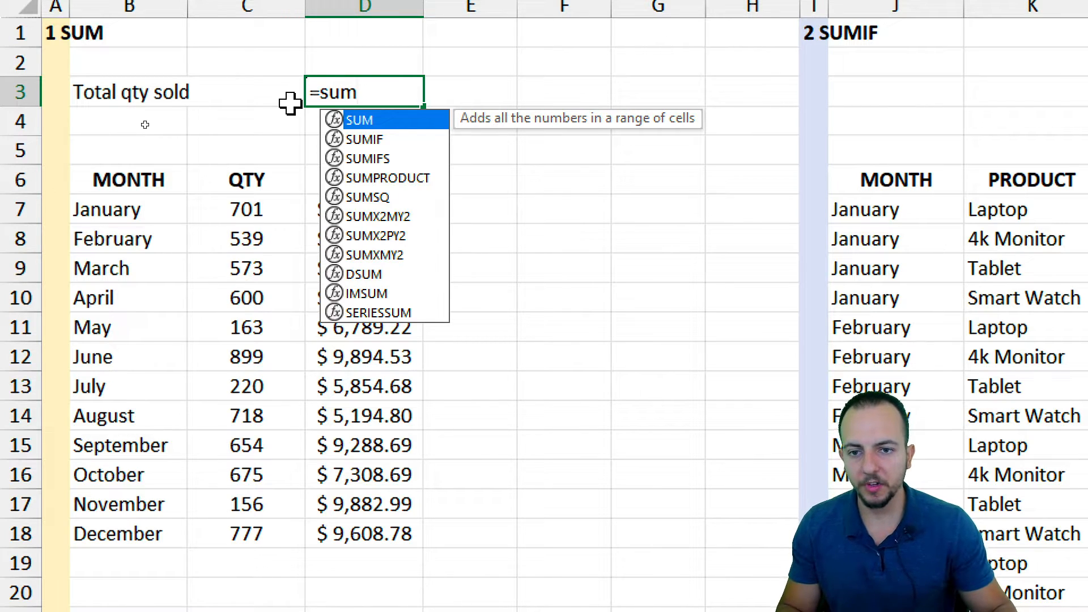
pyautogui.doubleClick(365, 121)
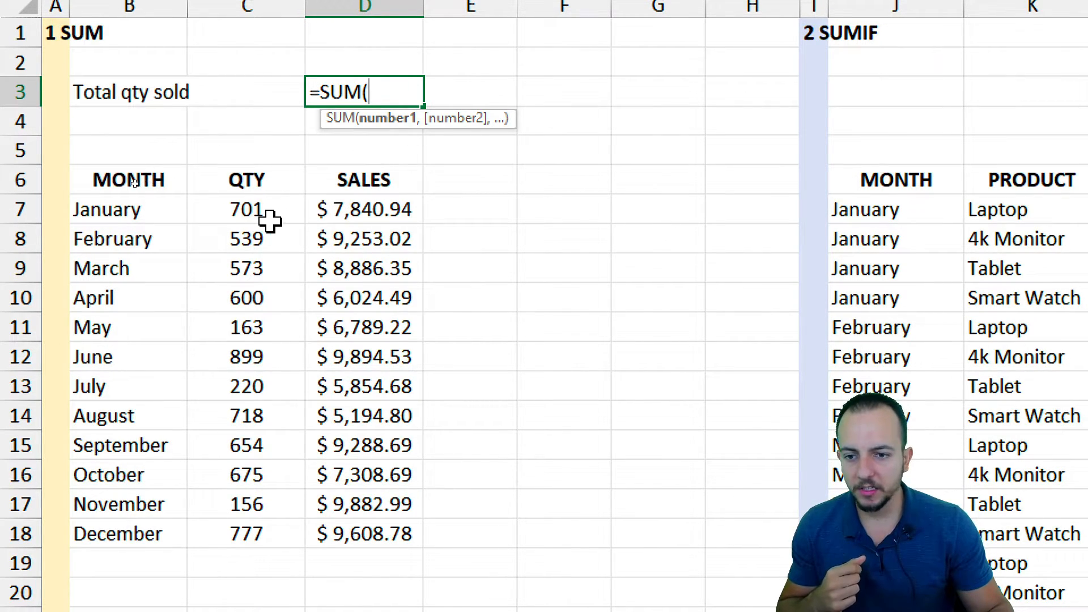
pyautogui.moveTo(269, 221); pyautogui.dragTo(260, 529)
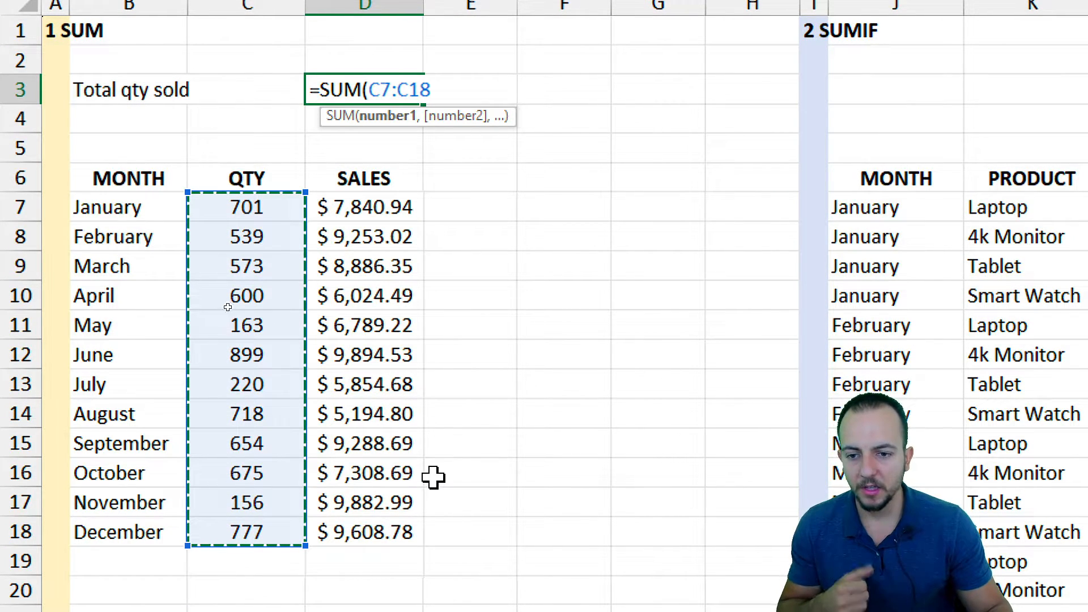
pyautogui.press('Return')
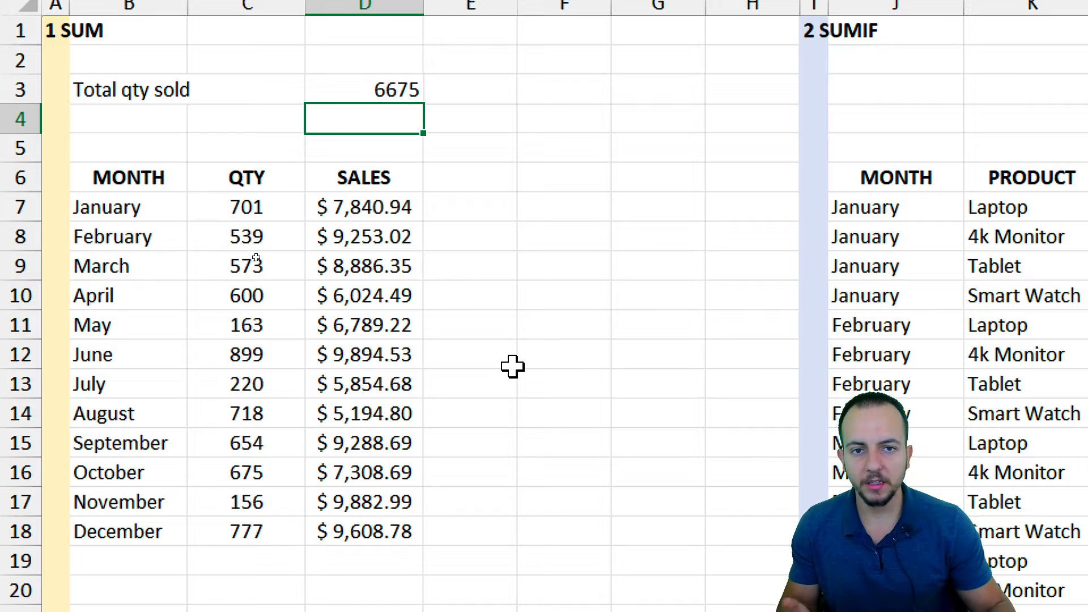
pyautogui.moveTo(286, 210); pyautogui.dragTo(260, 522)
pyautogui.click(394, 91)
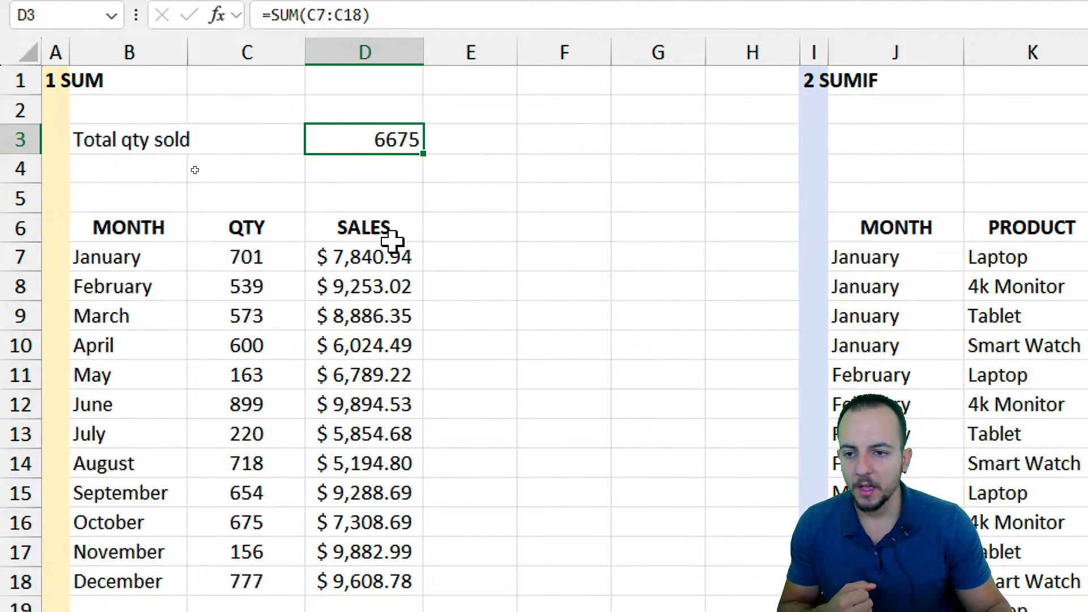
# Total the SALES column in cell D4 with =SUM(D7:D22), including spare rows below December, and widen column D to show the result.
pyautogui.moveTo(388, 248); pyautogui.dragTo(374, 579)
pyautogui.click(393, 143)
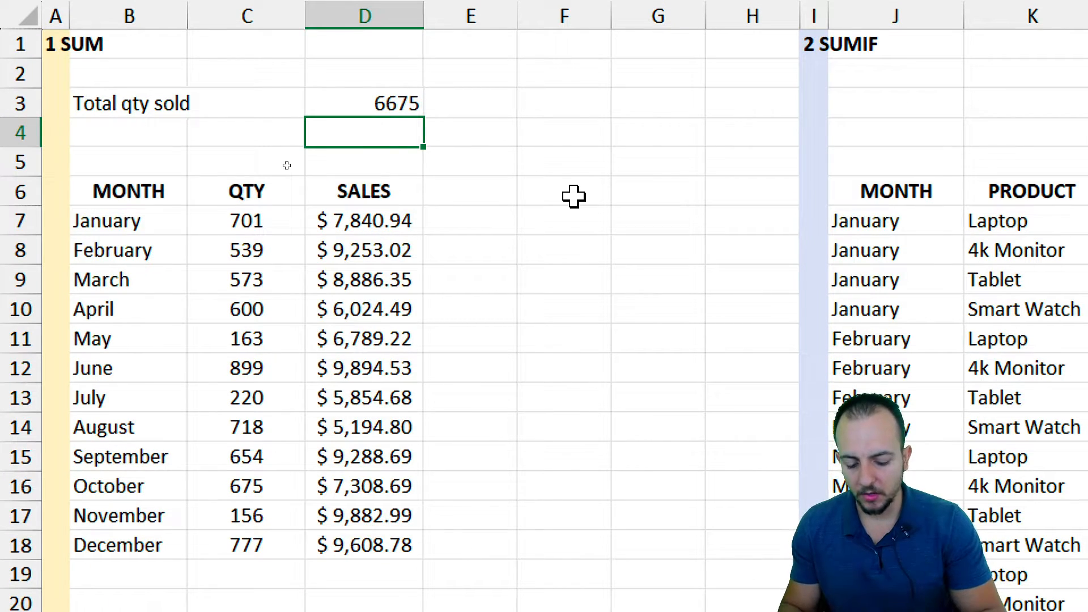
pyautogui.write('=sum')
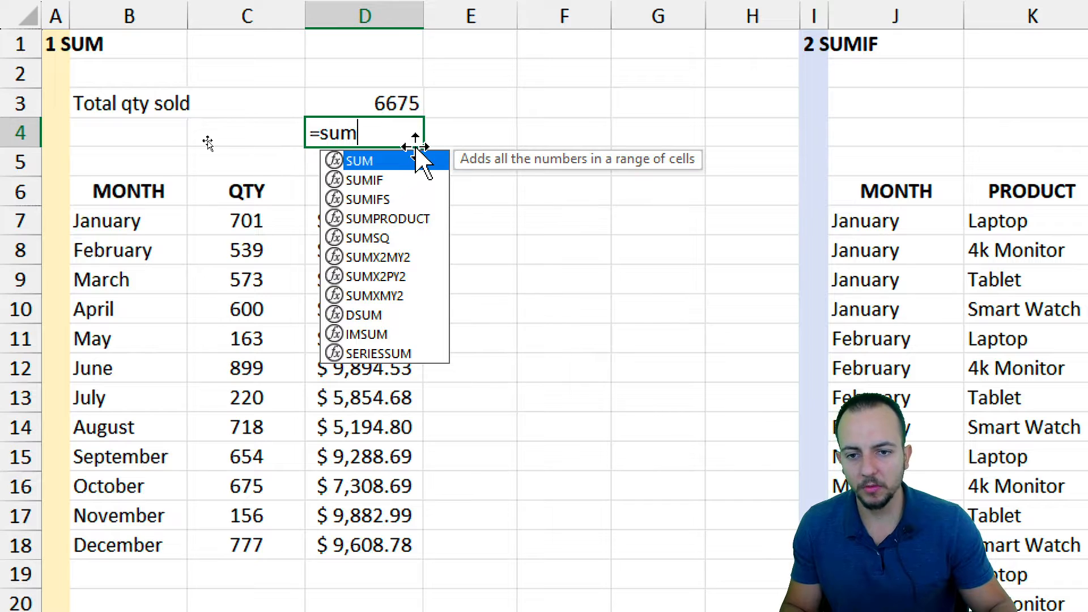
pyautogui.press('Tab')
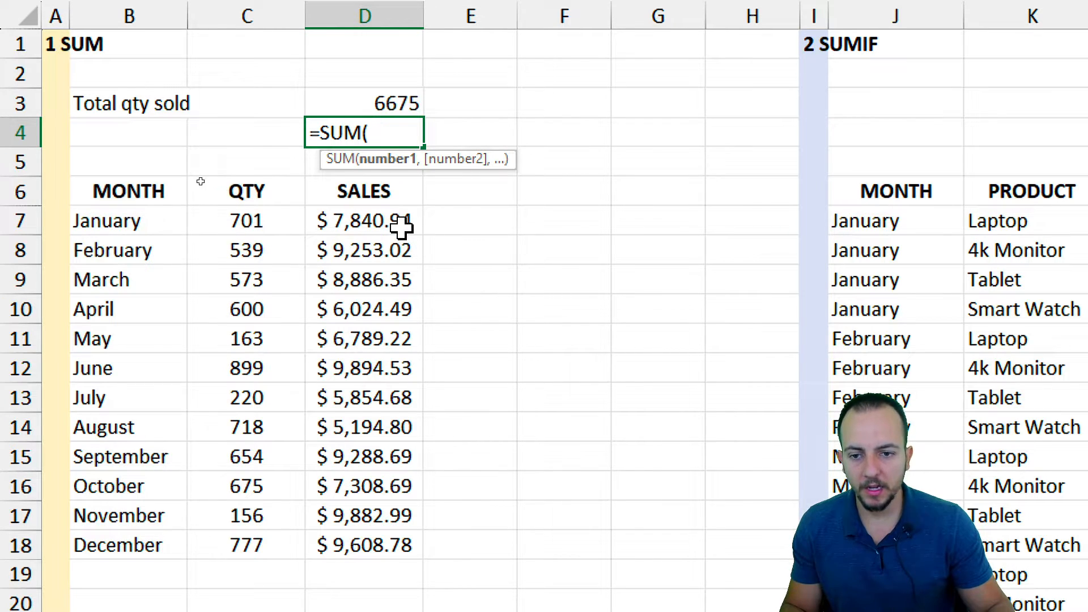
pyautogui.moveTo(382, 226); pyautogui.dragTo(377, 531)
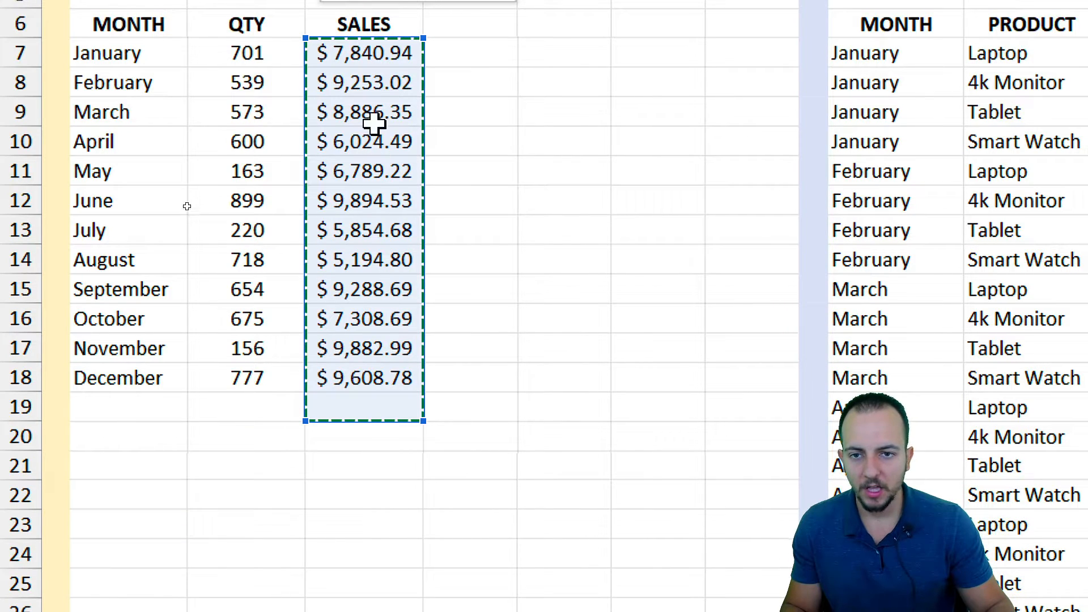
pyautogui.moveTo(379, 73); pyautogui.dragTo(444, 475)
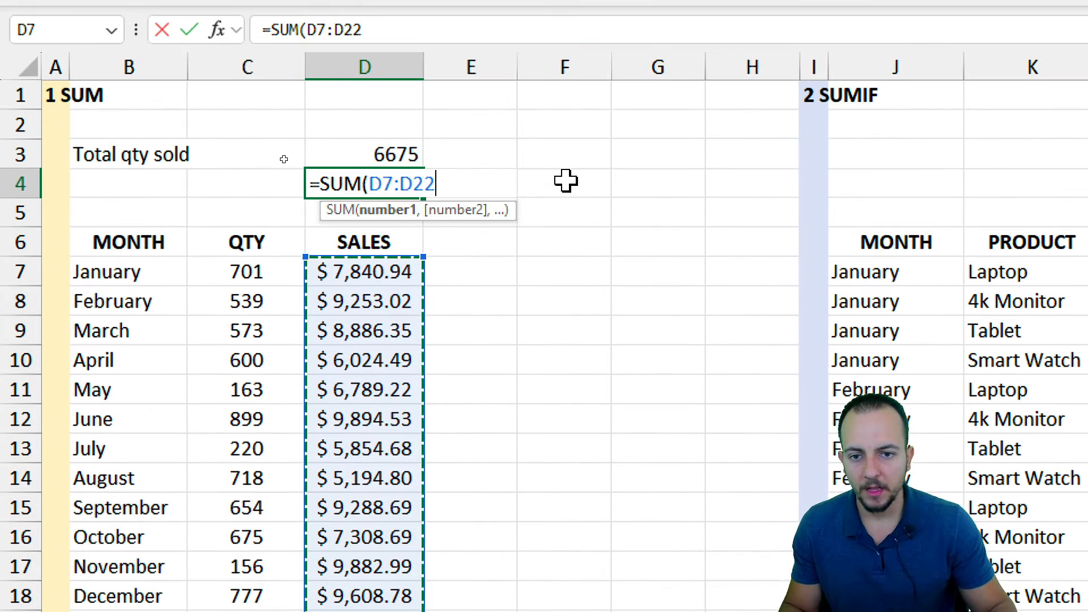
pyautogui.press('Return')
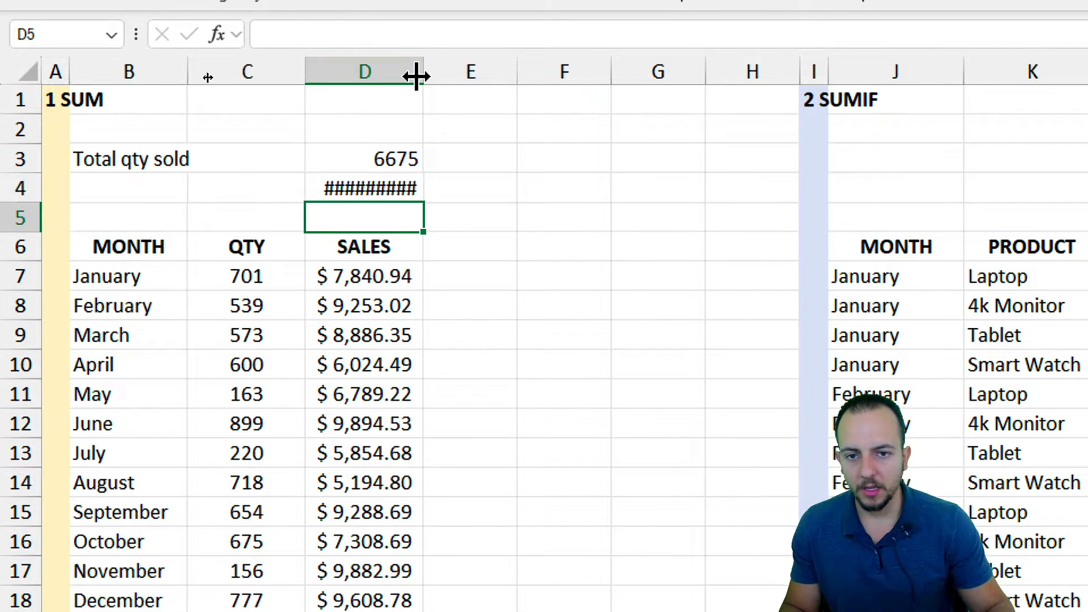
pyautogui.moveTo(420, 71); pyautogui.dragTo(444, 72)
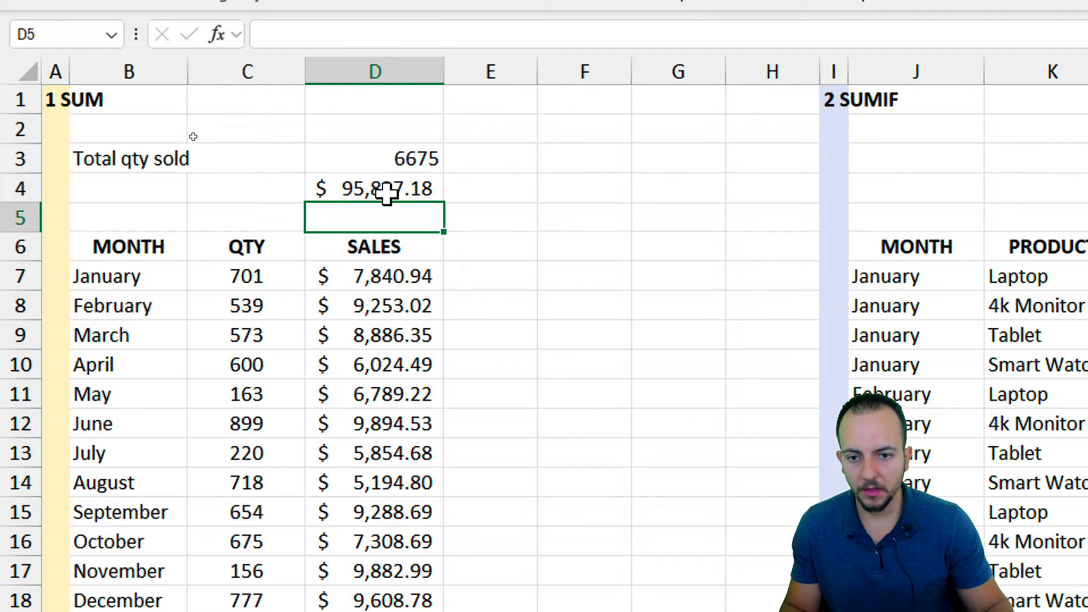
# Check the sales total in D4 against the monthly values in the SALES column.
pyautogui.click(380, 189)
pyautogui.moveTo(373, 249); pyautogui.dragTo(334, 492)
pyautogui.moveTo(342, 600); pyautogui.dragTo(383, 304)
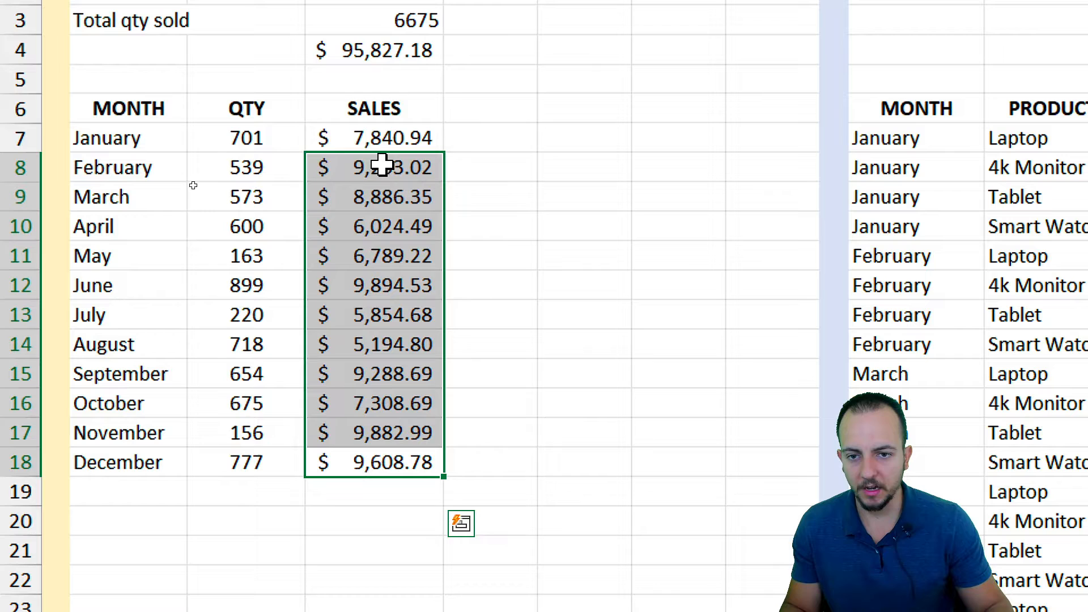
pyautogui.moveTo(382, 164); pyautogui.dragTo(389, 146)
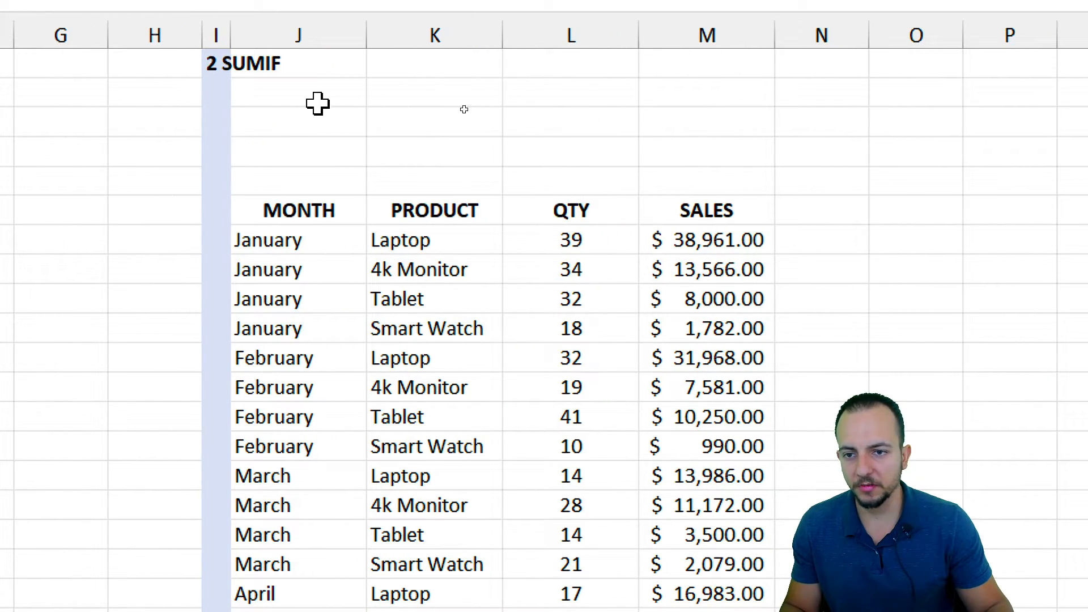
# Examine the SUMIF section's data table, column by column: MONTH, PRODUCT, QTY and SALES.
pyautogui.click(216, 73)
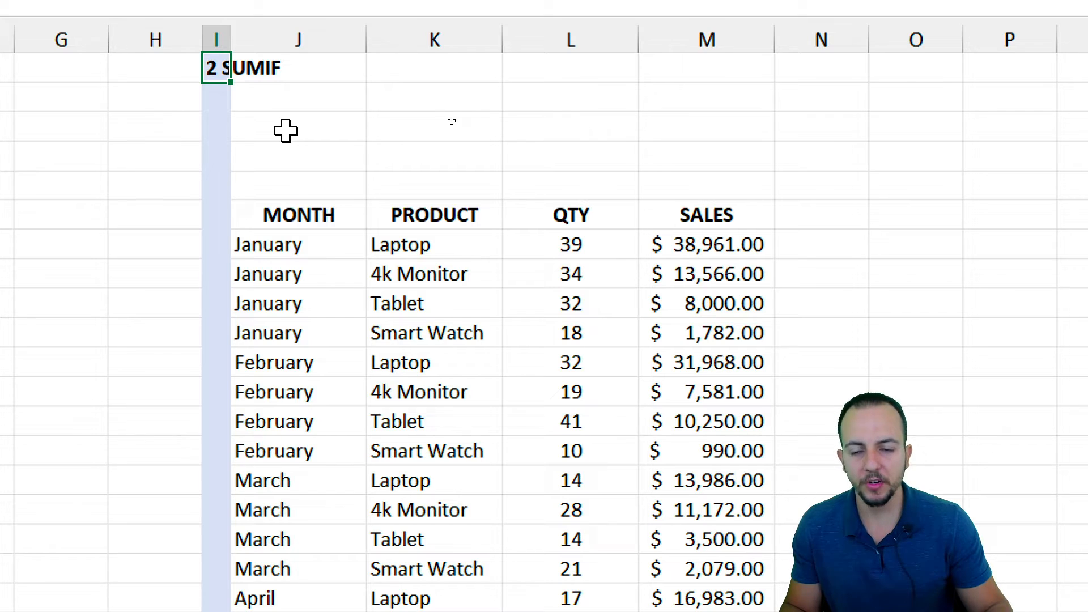
pyautogui.click(286, 130)
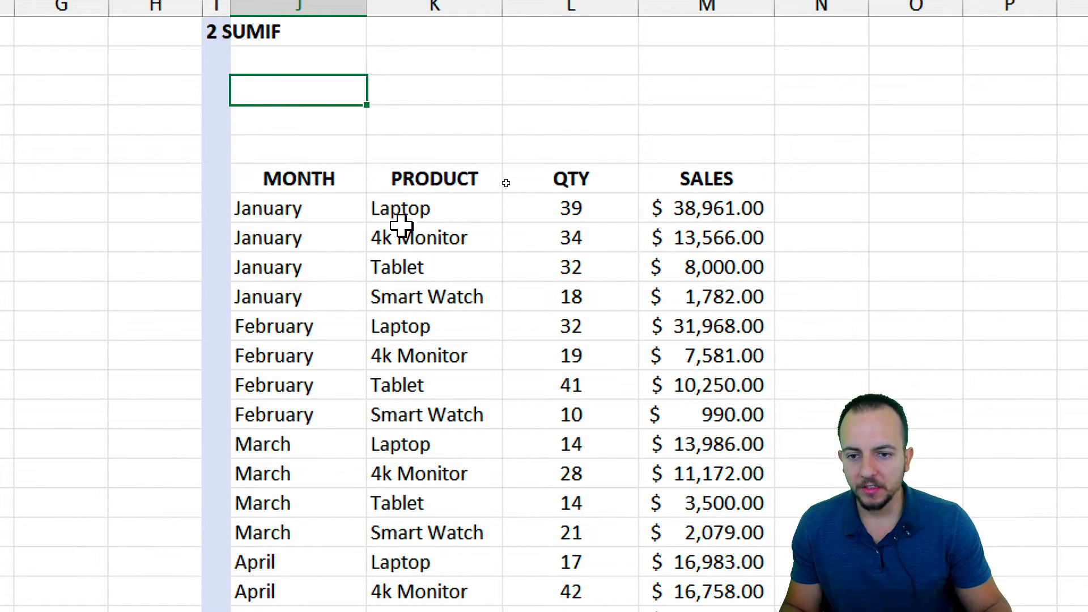
pyautogui.moveTo(342, 187); pyautogui.dragTo(657, 343)
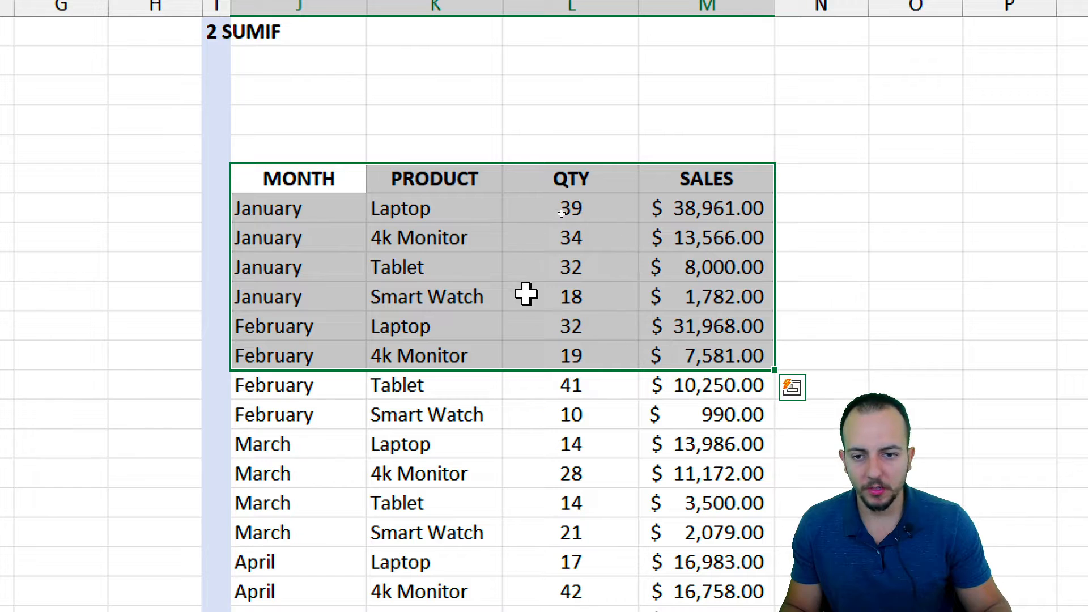
pyautogui.click(349, 187)
pyautogui.hotkey('ctrl', 'space')
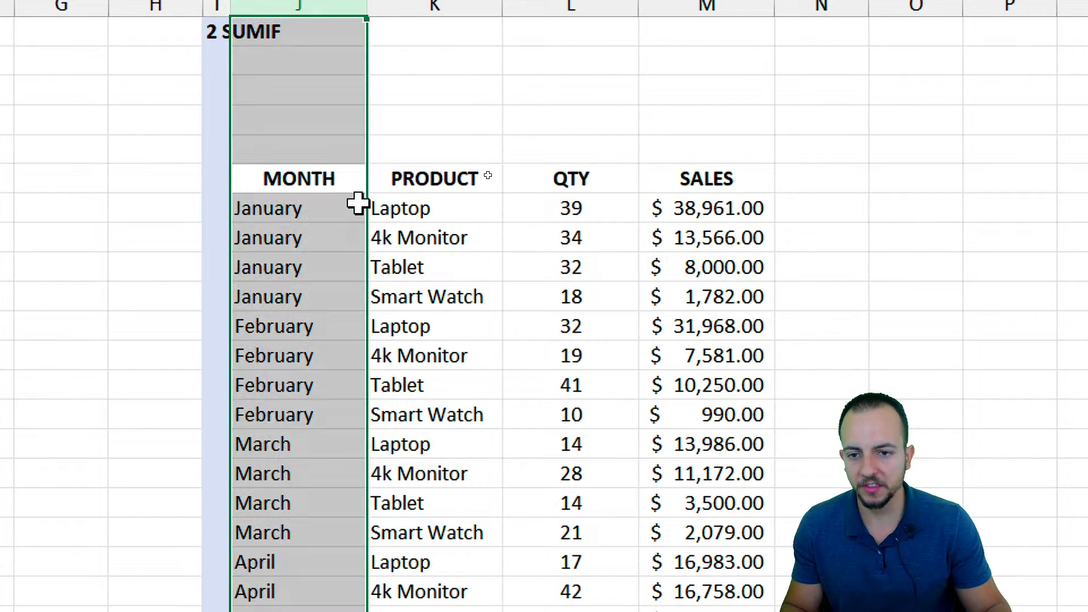
pyautogui.click(425, 214)
pyautogui.hotkey('ctrl', 'space')
pyautogui.click(581, 244)
pyautogui.hotkey('ctrl', 'space')
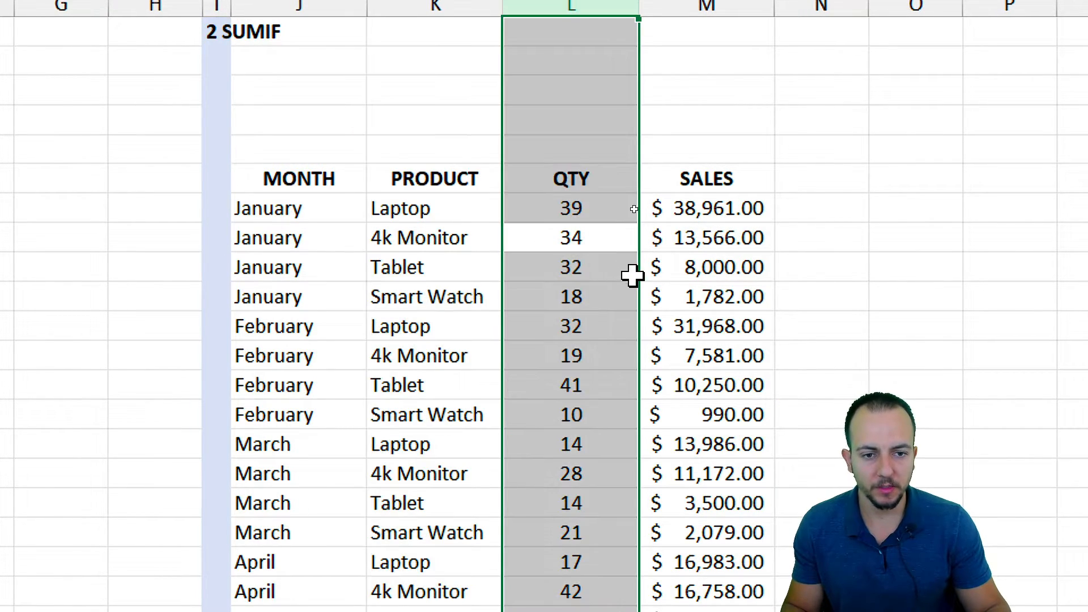
pyautogui.click(697, 273)
pyautogui.hotkey('ctrl', 'space')
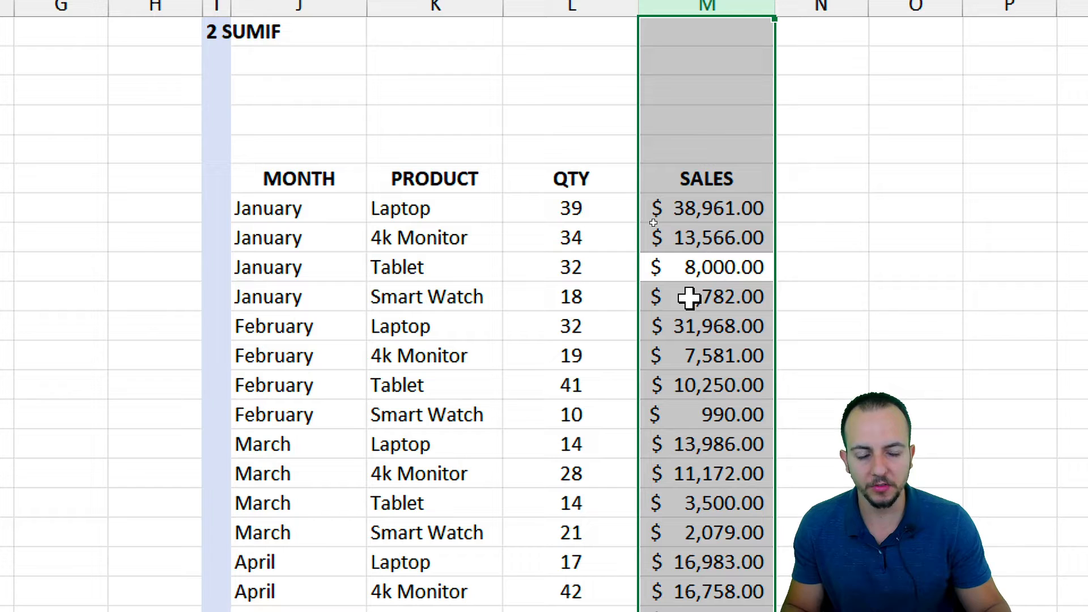
# Examine how each month repeats per product in the SUMIF table, highlighting the four March rows.
pyautogui.click(354, 221)
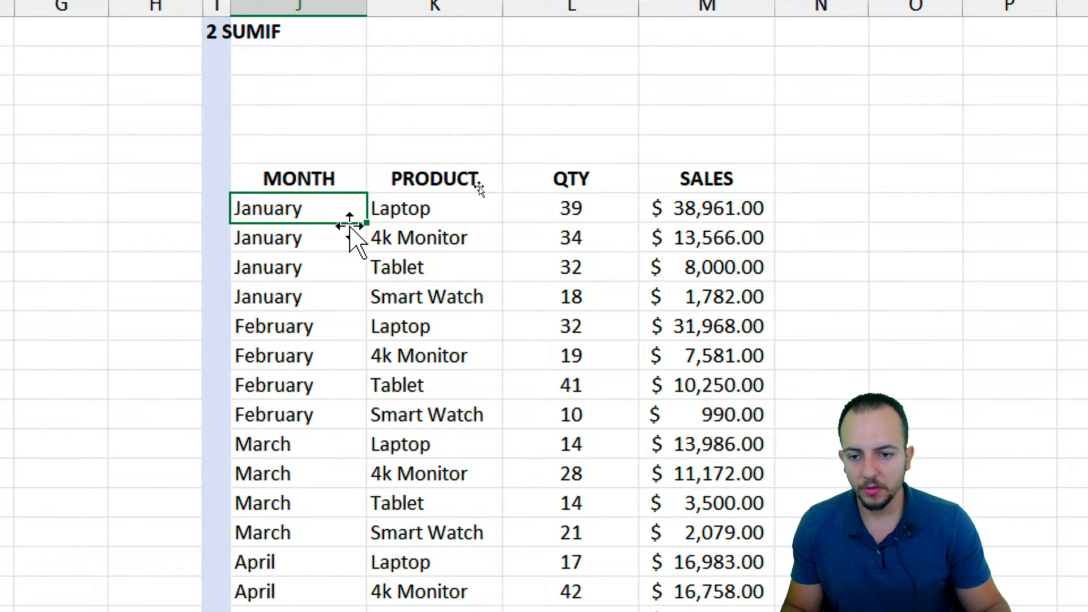
pyautogui.scroll(-1, 324, 488)
pyautogui.moveTo(320, 349); pyautogui.dragTo(665, 431)
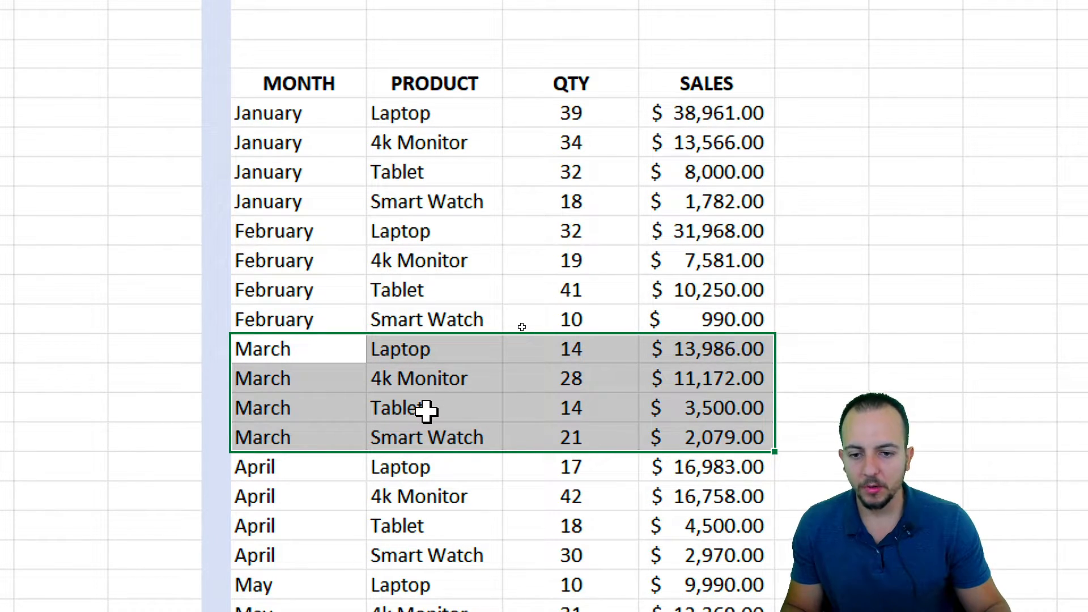
# Examine the SALES column and the March entries in the MONTH column of the SUMIF table.
pyautogui.moveTo(678, 113); pyautogui.dragTo(719, 386)
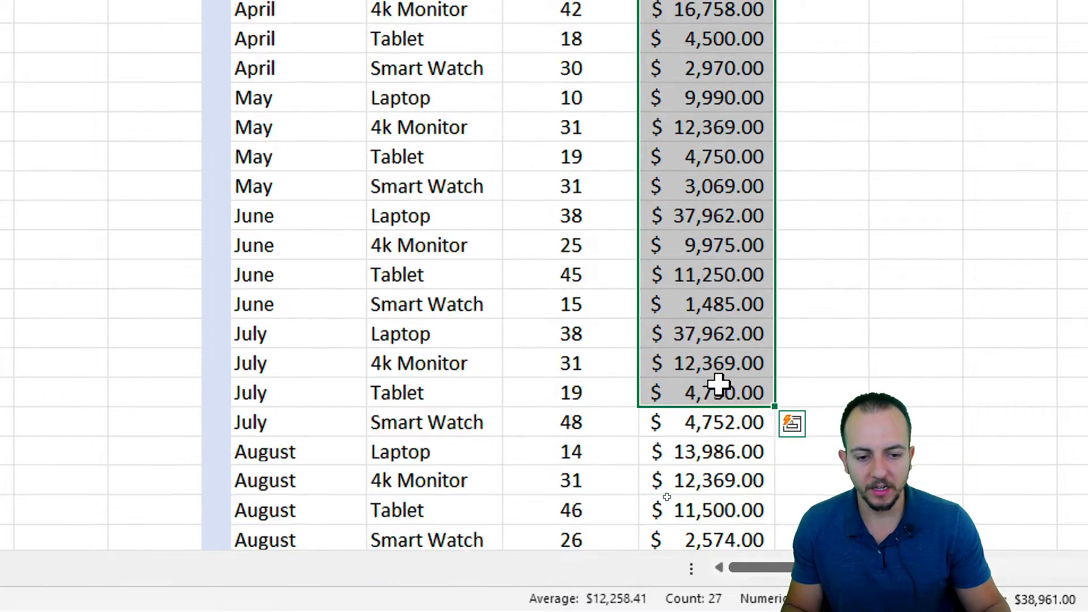
pyautogui.scroll(-3, 719, 385)
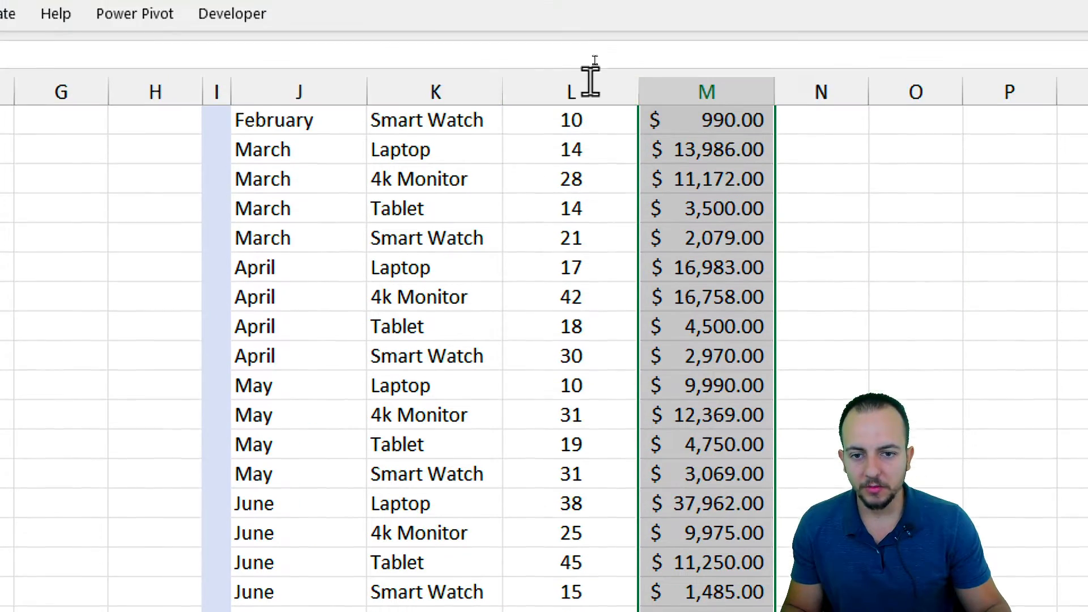
pyautogui.scroll(4, 488, 389)
pyautogui.moveTo(334, 303); pyautogui.dragTo(324, 401)
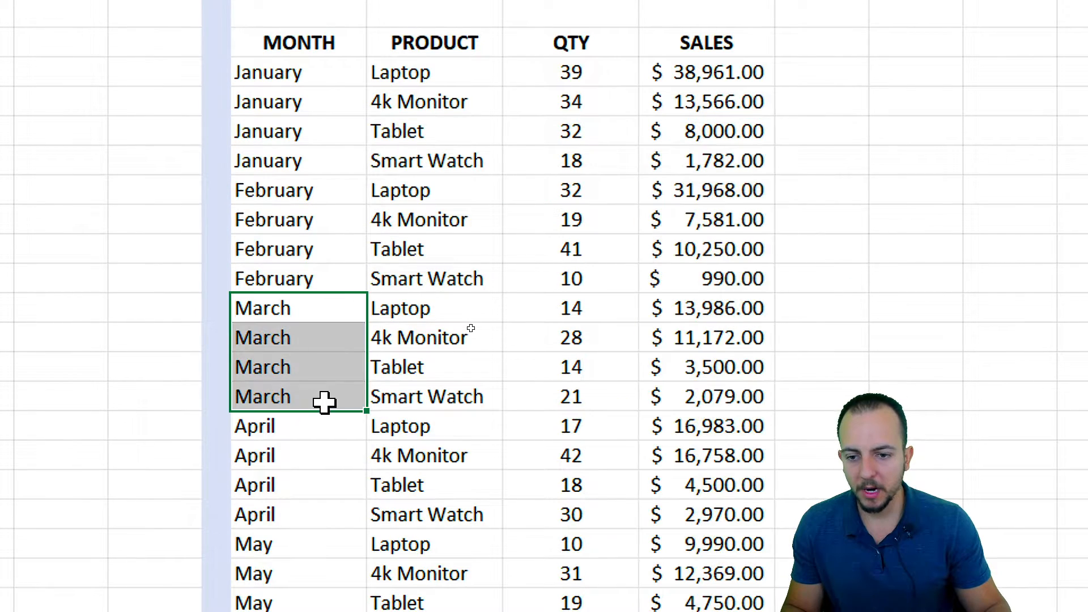
pyautogui.scroll(1, 408, 170)
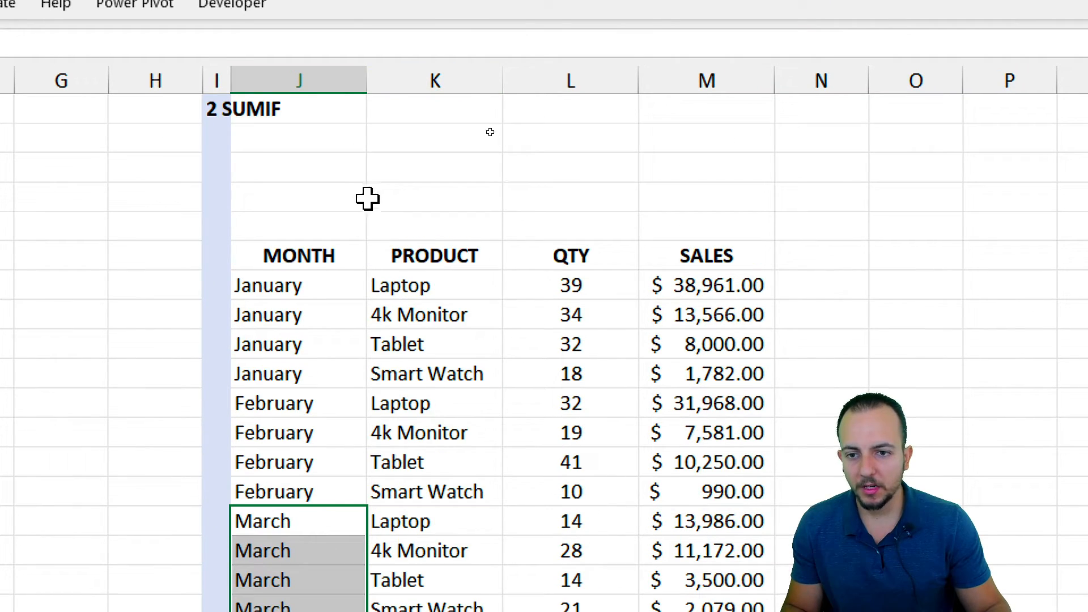
# Start a SUMIF formula in cell K3 with the MONTH cells J7:J54 as its range.
pyautogui.click(339, 168)
pyautogui.click(425, 173)
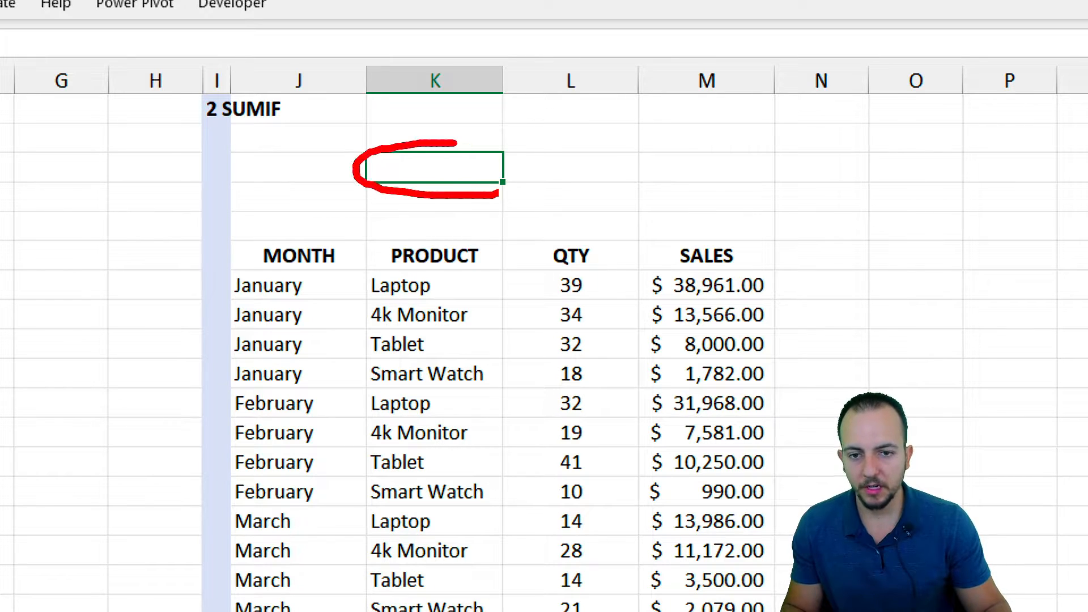
pyautogui.write('=')
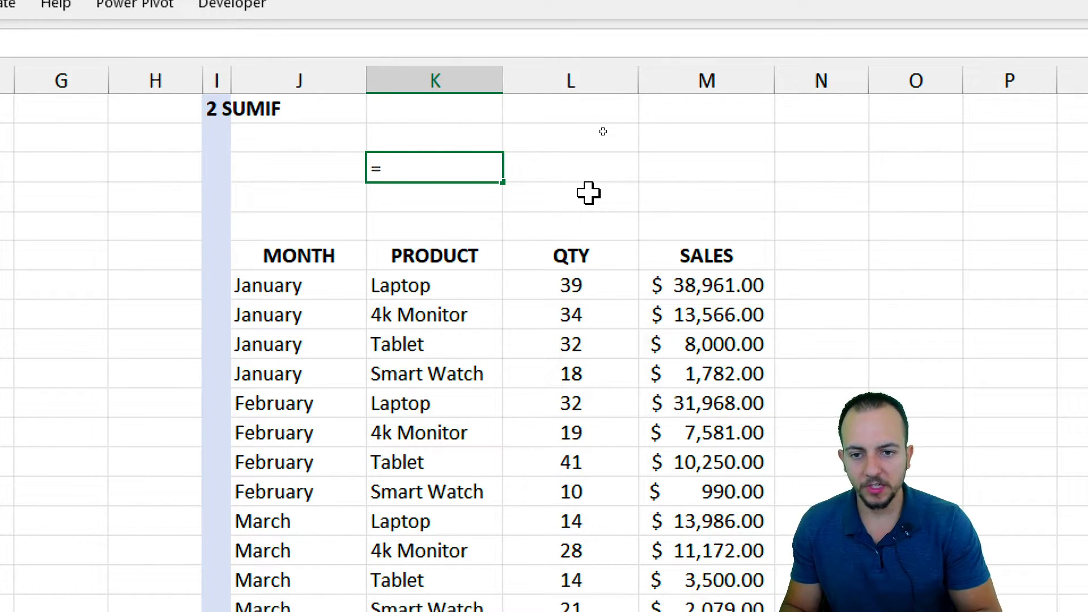
pyautogui.write('sumif')
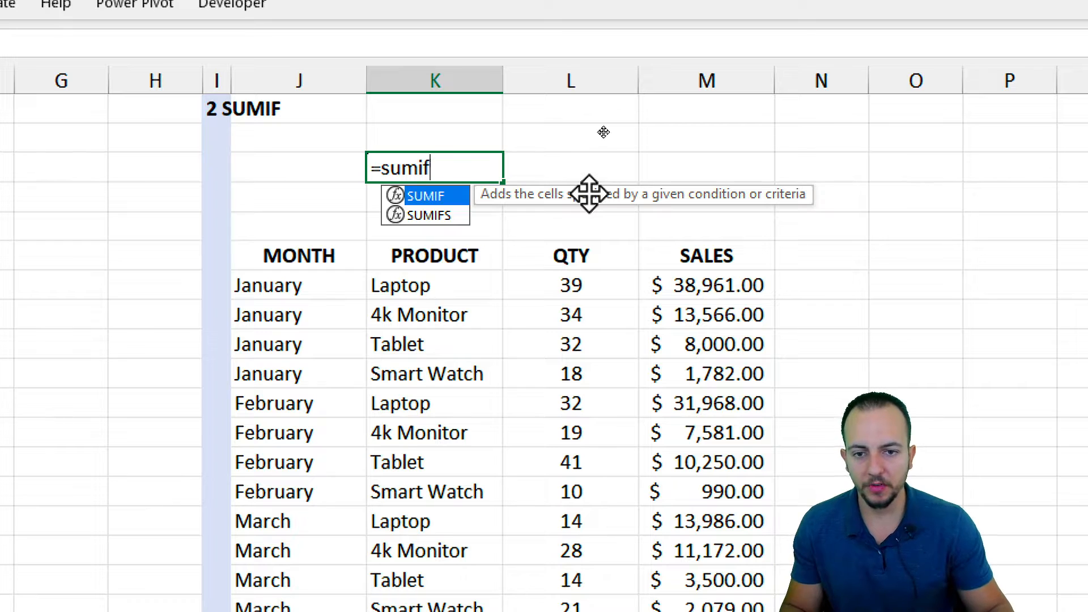
pyautogui.doubleClick(430, 196)
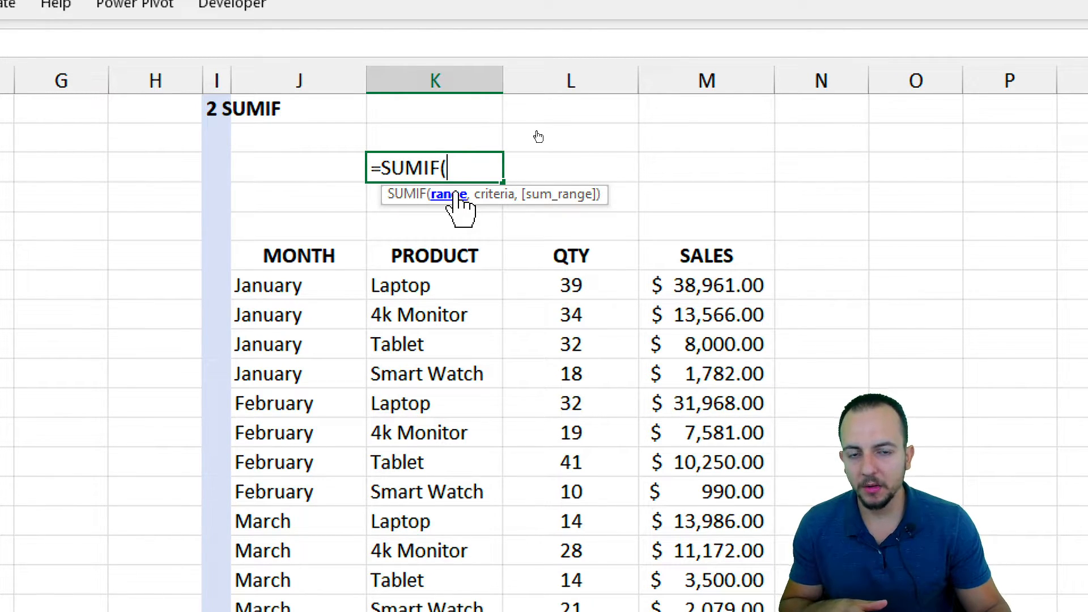
pyautogui.moveTo(304, 287); pyautogui.dragTo(274, 493)
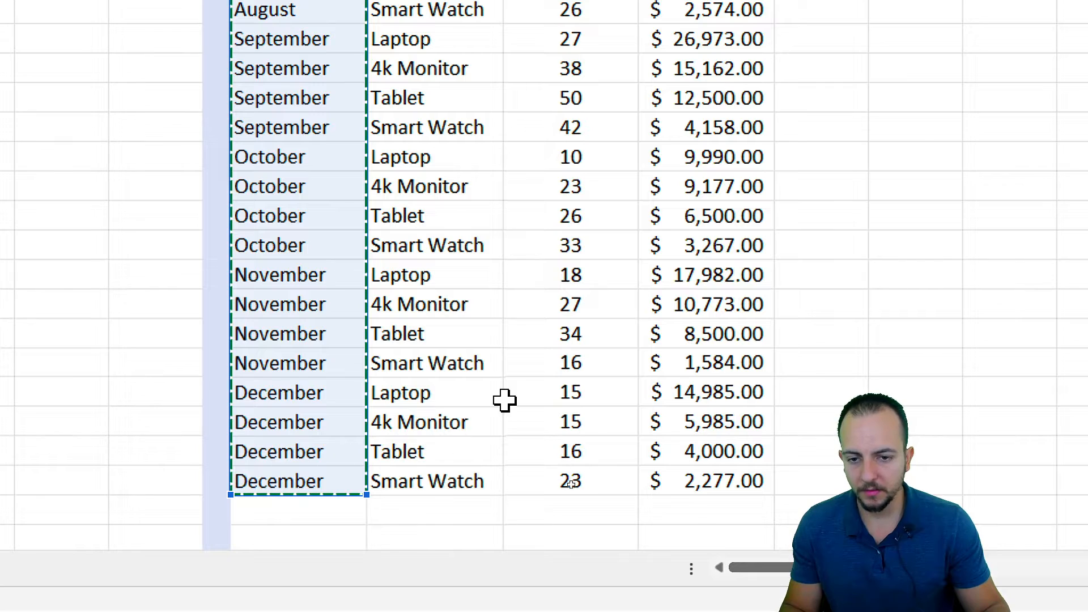
pyautogui.scroll(12, 596, 142)
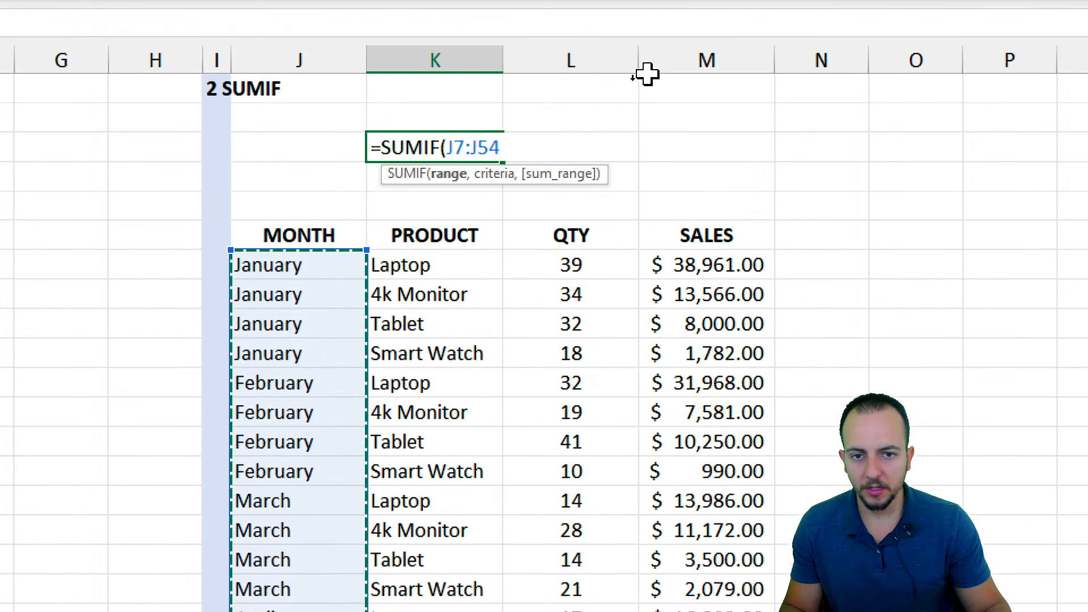
pyautogui.write(',')
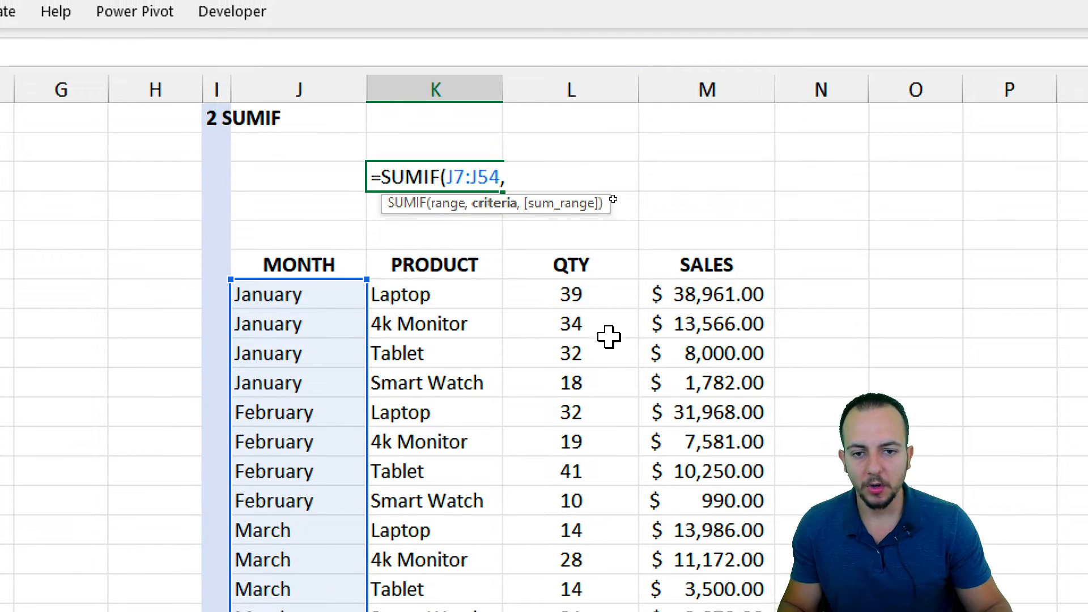
pyautogui.write('"March"')
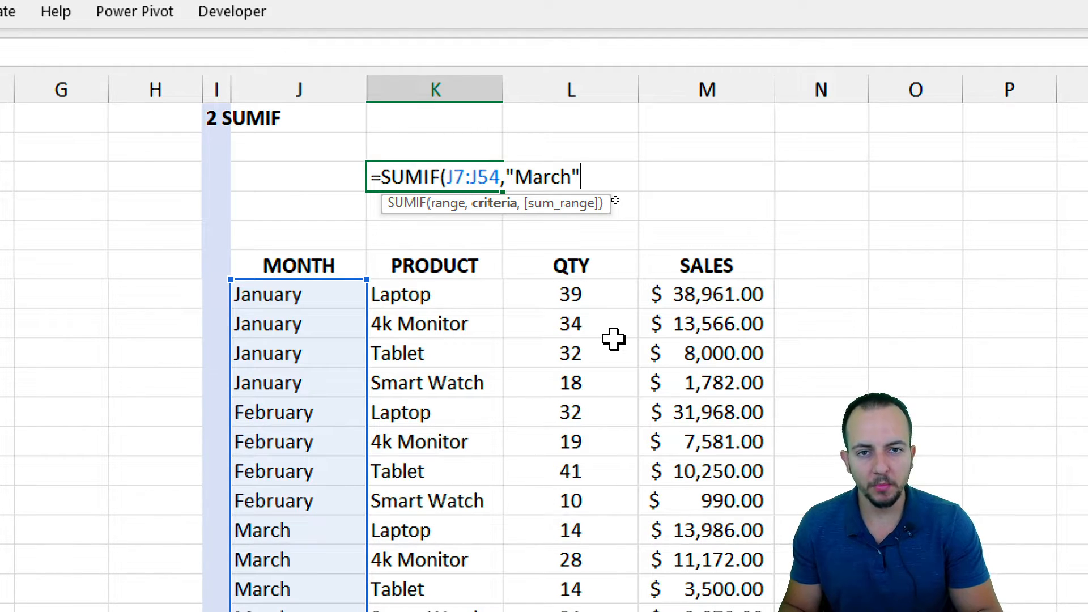
pyautogui.press('BackSpace')
pyautogui.press('BackSpace')
pyautogui.press('BackSpace')
pyautogui.press('BackSpace')
pyautogui.press('BackSpace')
pyautogui.press('BackSpace')
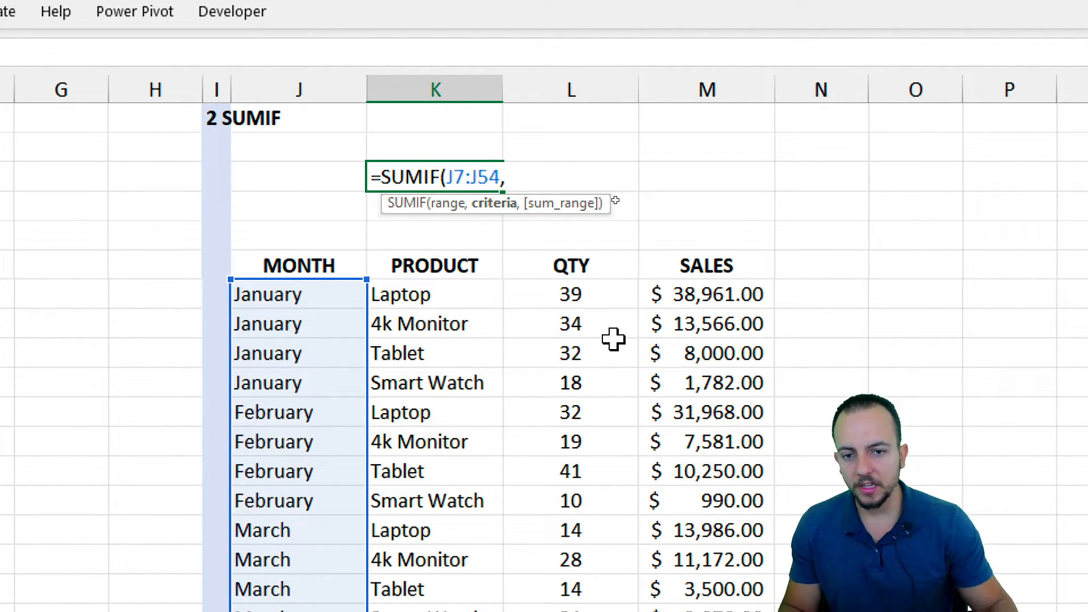
# Use the empty cell J3 as the criteria argument of the SUMIF formula.
pyautogui.click(318, 179)
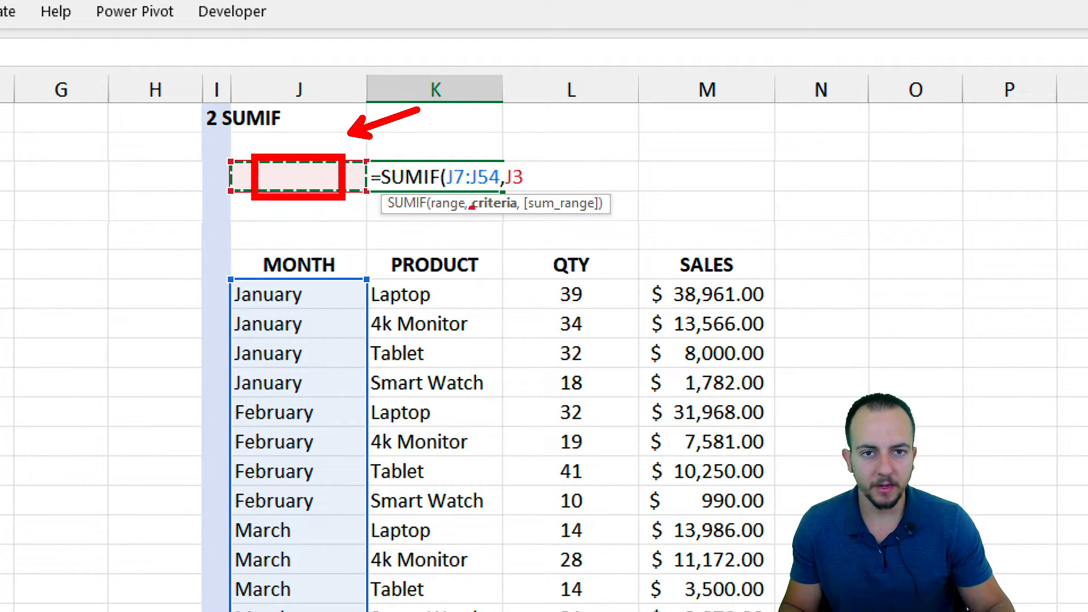
pyautogui.moveTo(330, 214); pyautogui.dragTo(372, 259)
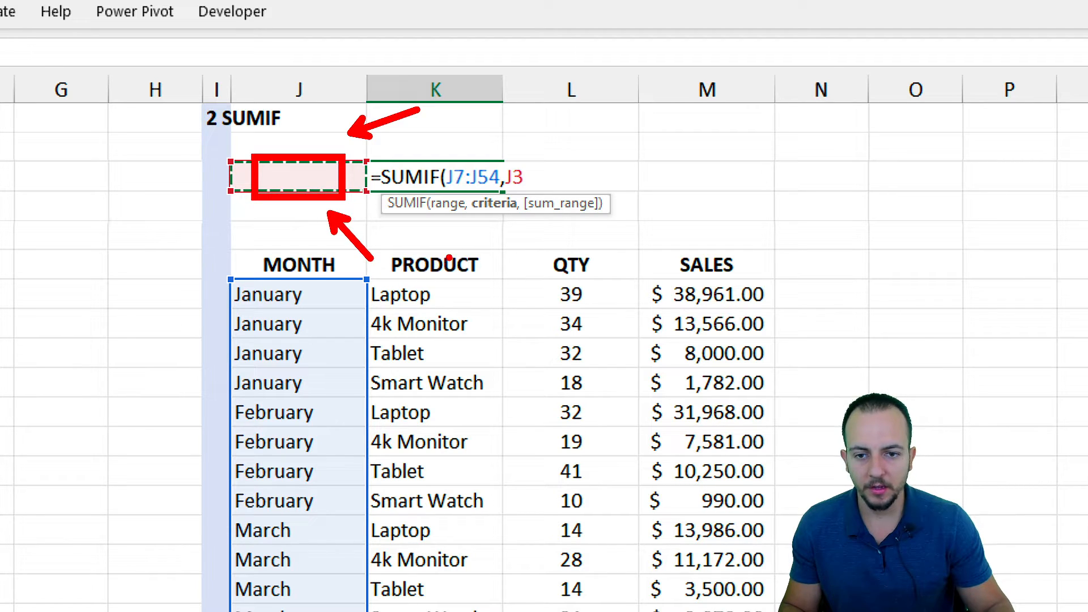
pyautogui.moveTo(538, 162)
pyautogui.mouseDown()
pyautogui.moveTo(391, 164)
pyautogui.moveTo(501, 153)
pyautogui.mouseUp()
pyautogui.hotkey('ctrl', 'z')
pyautogui.moveTo(330, 148)
pyautogui.mouseDown()
pyautogui.moveTo(313, 142)
pyautogui.moveTo(228, 171)
pyautogui.mouseUp()
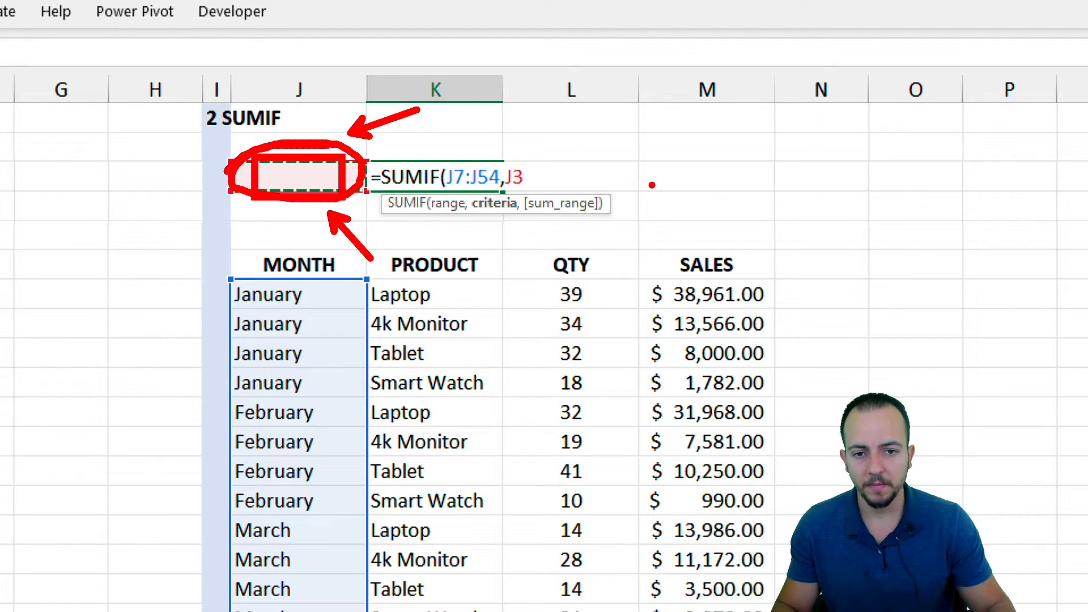
pyautogui.press('Escape')
# Set the SALES cells M7:M54 as the sum range and complete the SUMIF formula in K3.
pyautogui.write(',')
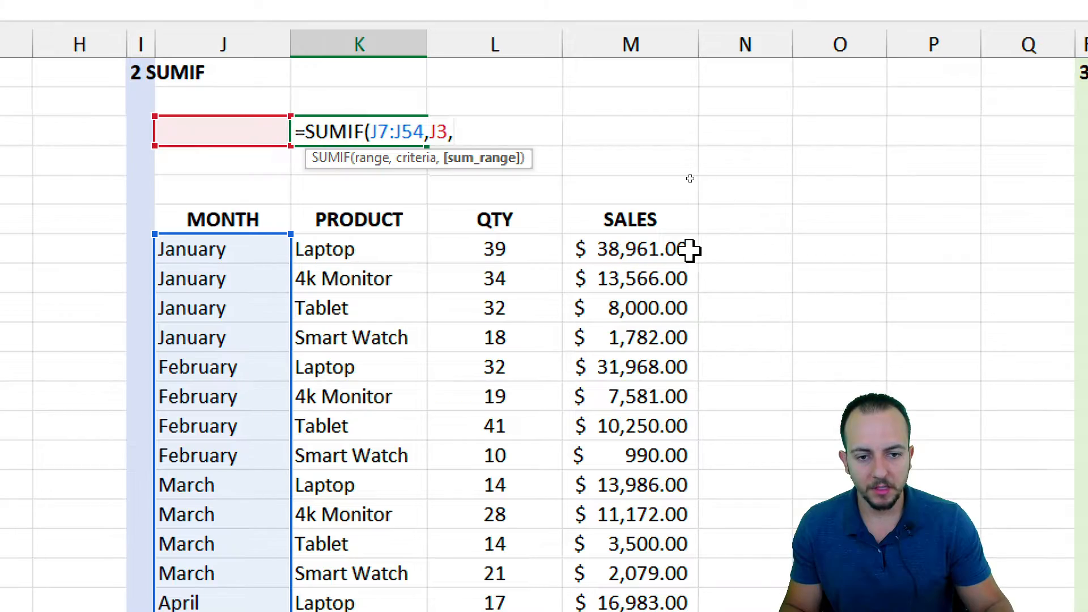
pyautogui.moveTo(689, 249); pyautogui.dragTo(661, 573)
pyautogui.scroll(10, 569, 170)
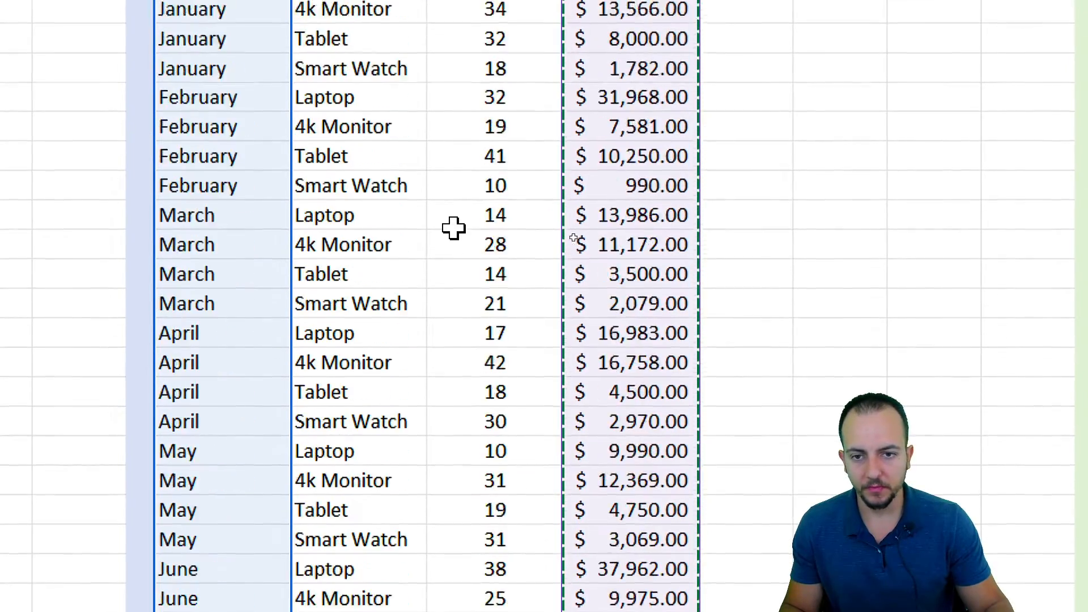
pyautogui.scroll(2, 454, 227)
pyautogui.scroll(1, 389, 294)
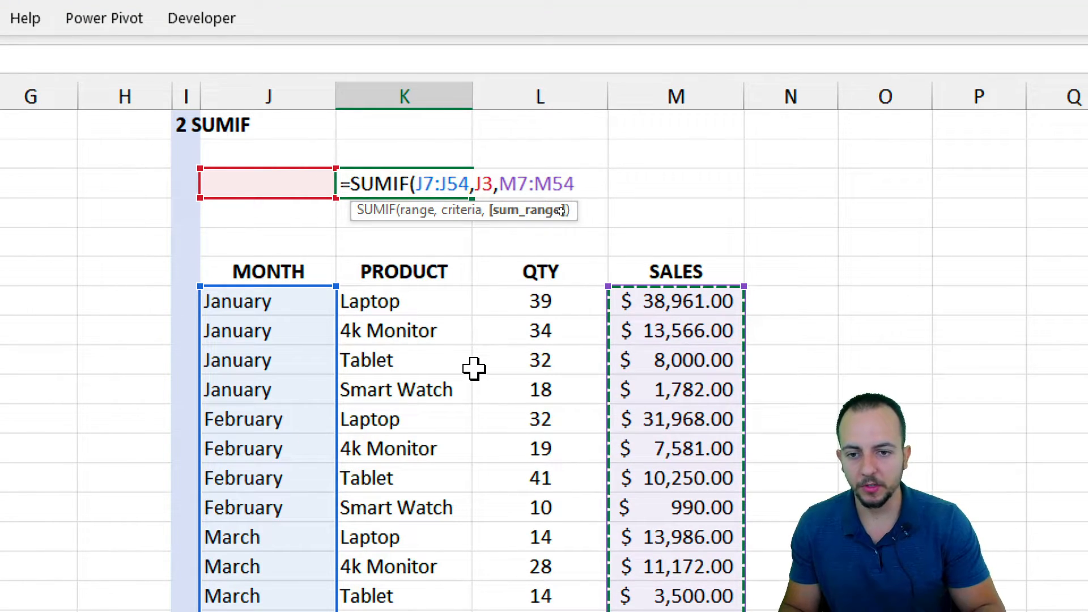
pyautogui.press('Return')
# Inspect the SUMIF formula in K3 and its reference to the empty criteria cell J3.
pyautogui.click(289, 189)
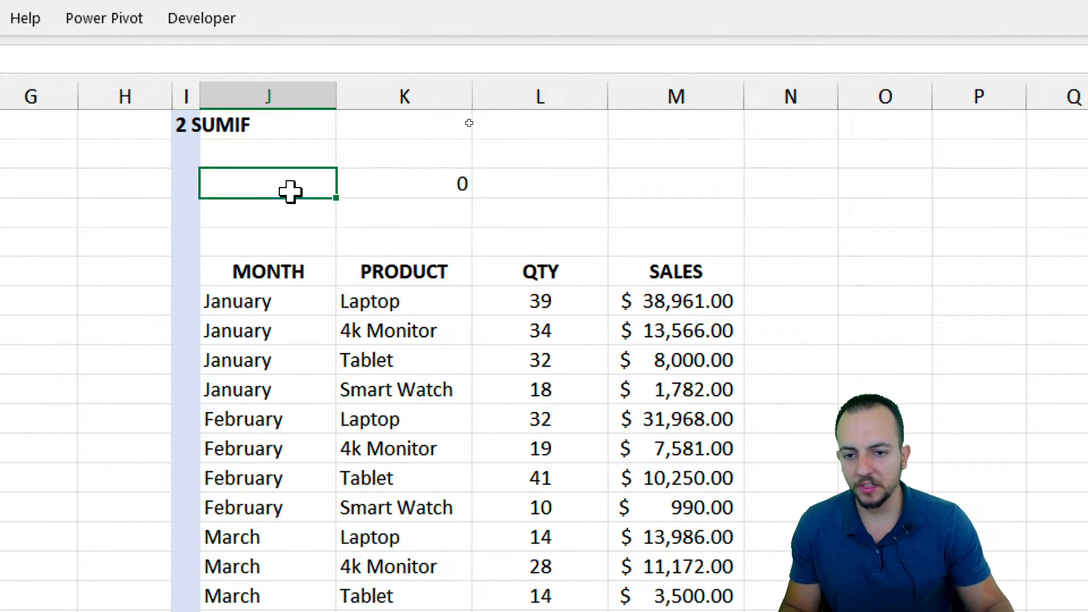
pyautogui.click(367, 189)
pyautogui.doubleClick(366, 187)
pyautogui.hotkey('ctrl', '2')
pyautogui.moveTo(271, 161); pyautogui.dragTo(259, 160)
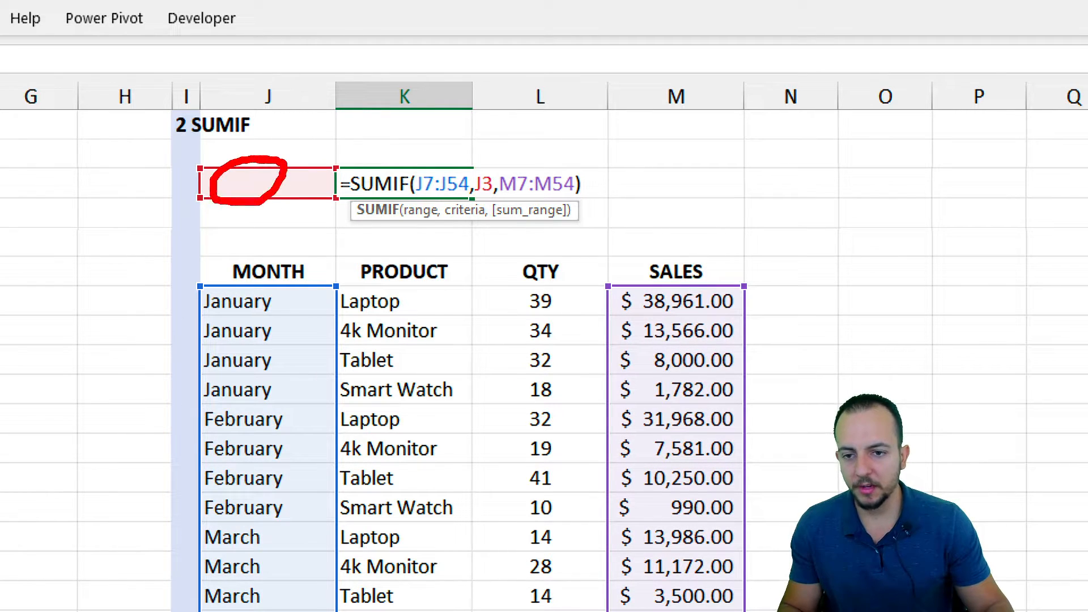
pyautogui.press('Escape')
# Enter March in cell J3 as the month criterion and check the SUMIF total in K3.
pyautogui.click(294, 175)
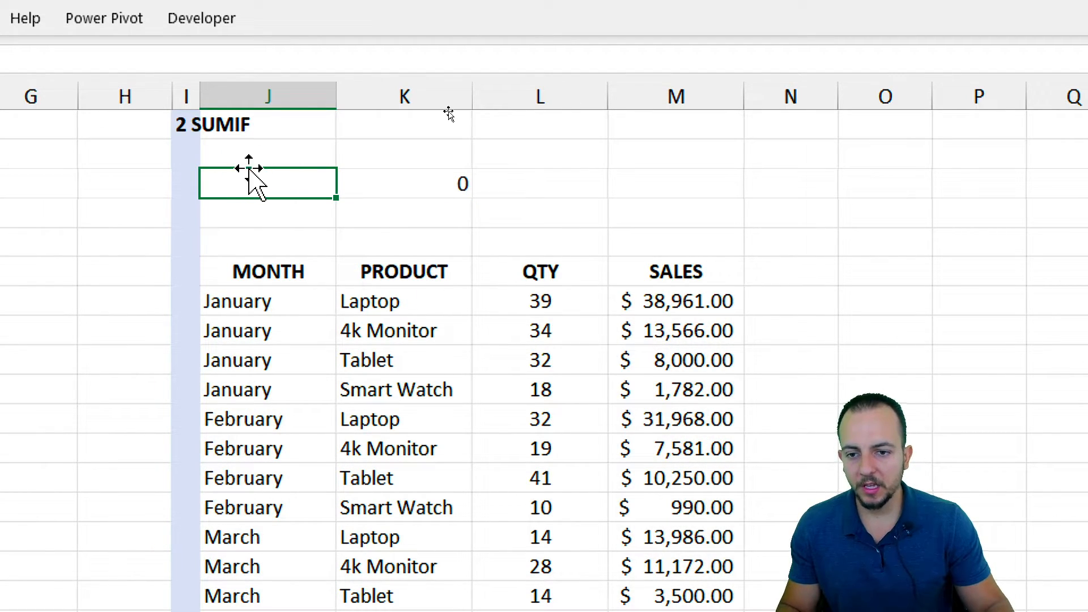
pyautogui.write('March')
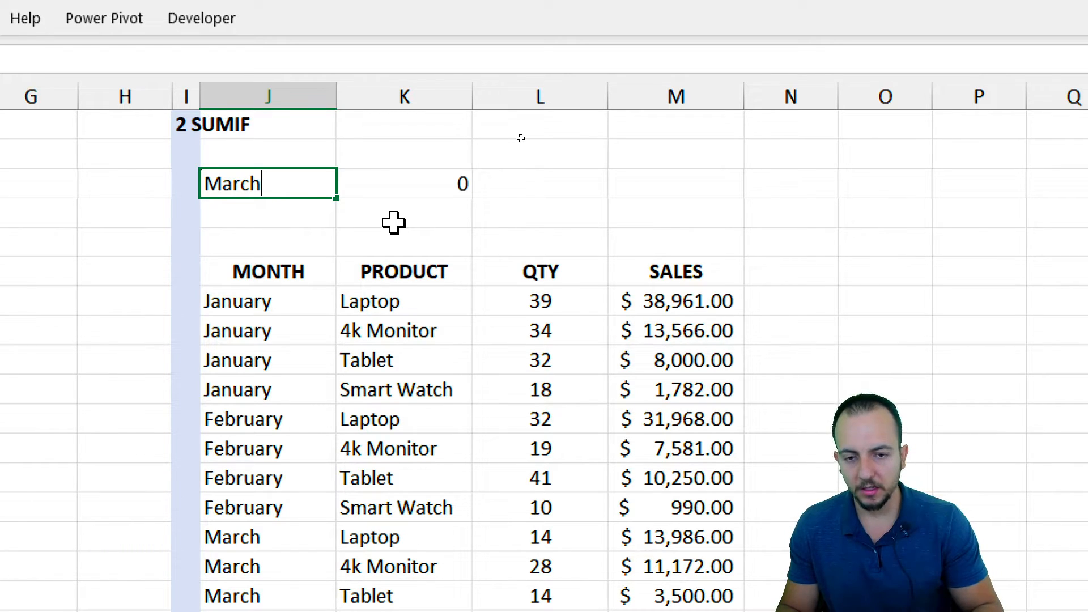
pyautogui.press('Return')
pyautogui.click(415, 193)
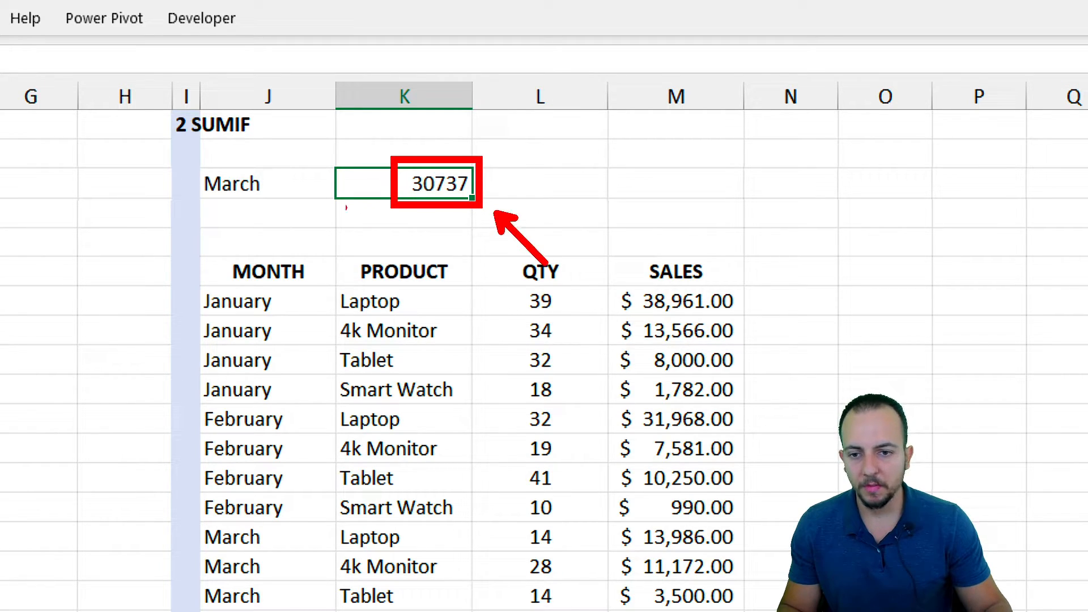
# Change the month criterion in J3 to July and check the SUMIF total in K3.
pyautogui.click(287, 182)
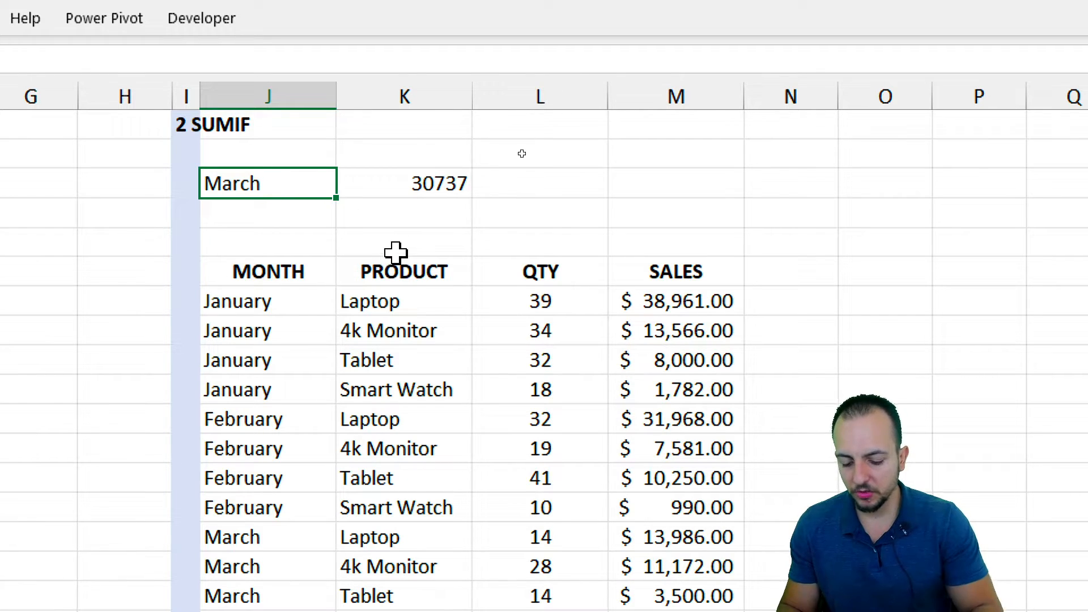
pyautogui.write('July')
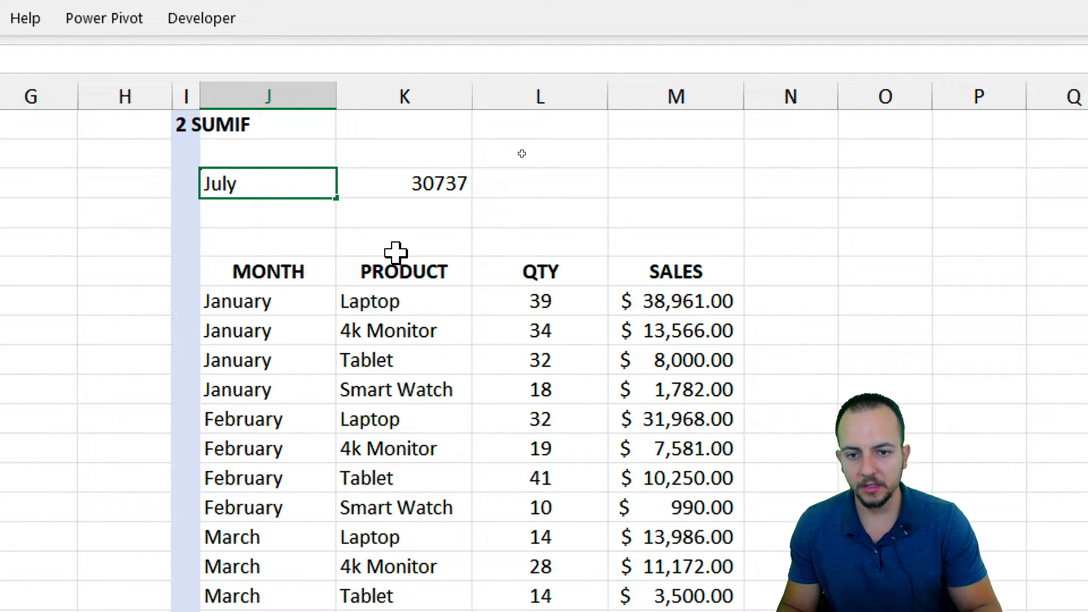
pyautogui.press('Return')
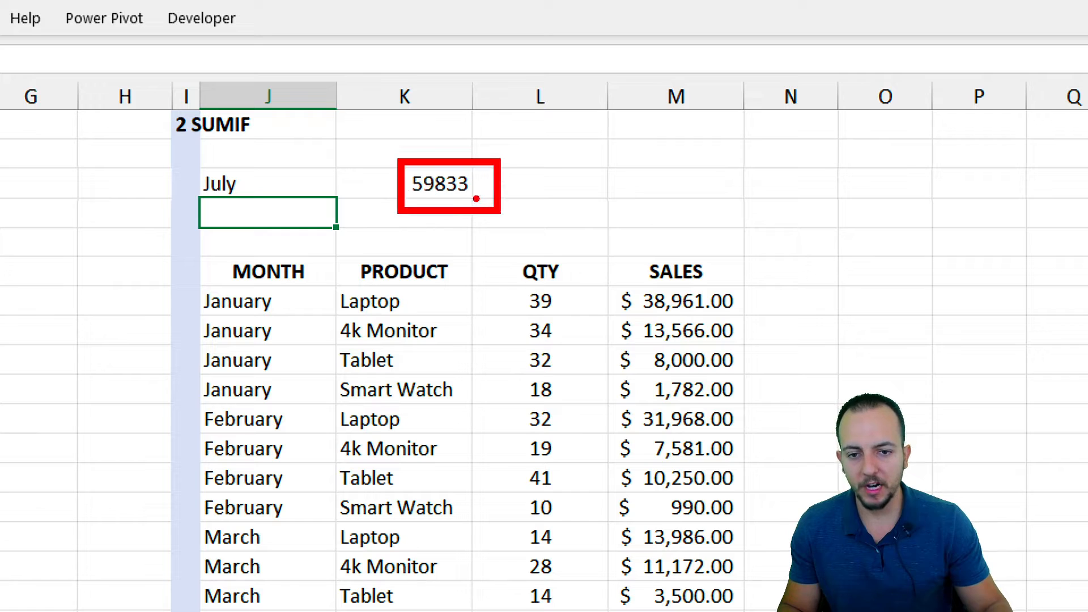
pyautogui.moveTo(476, 198)
pyautogui.mouseDown()
pyautogui.moveTo(434, 226)
pyautogui.moveTo(261, 210)
pyautogui.moveTo(247, 195)
pyautogui.moveTo(280, 193)
pyautogui.mouseUp()
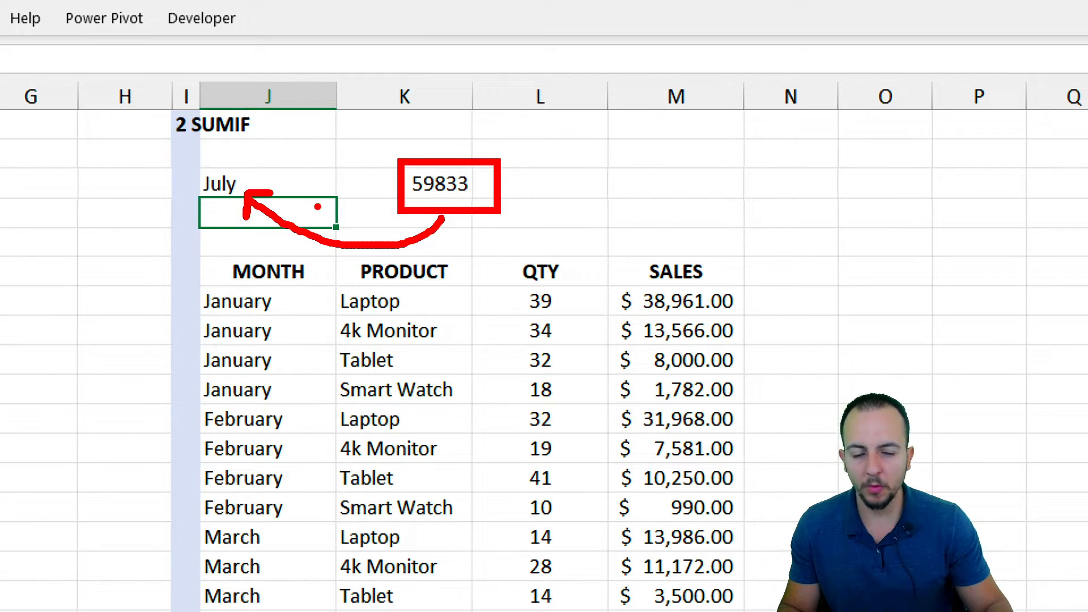
pyautogui.press('Escape')
pyautogui.click(294, 177)
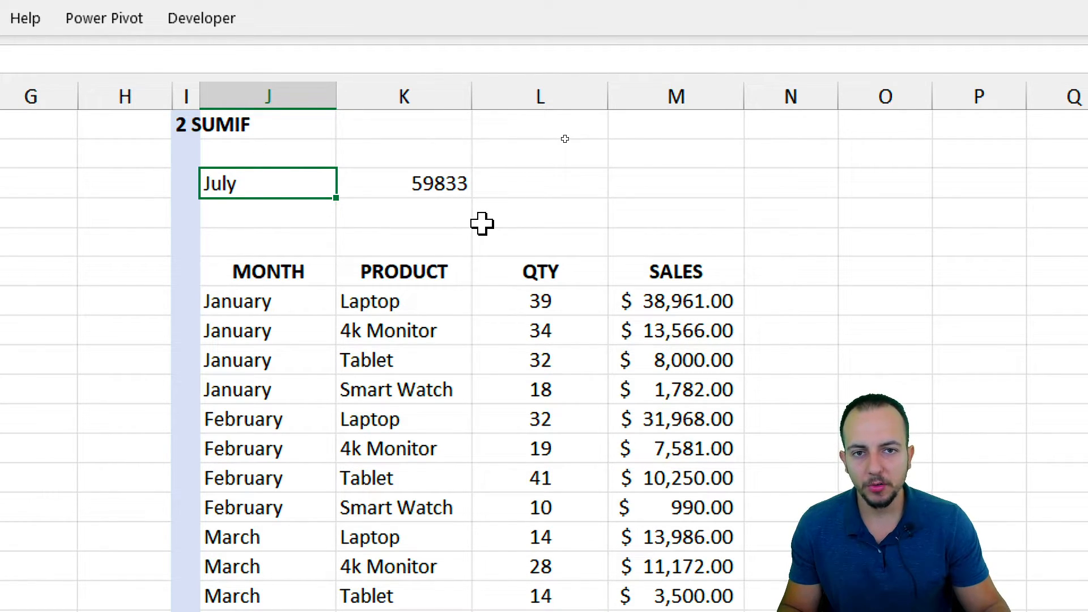
# Calculate a manual example average with =(10+20+30)/3 in cell T3 of the AVERAGE section, and clear the cell again.
pyautogui.hscroll(6, 561, 328)
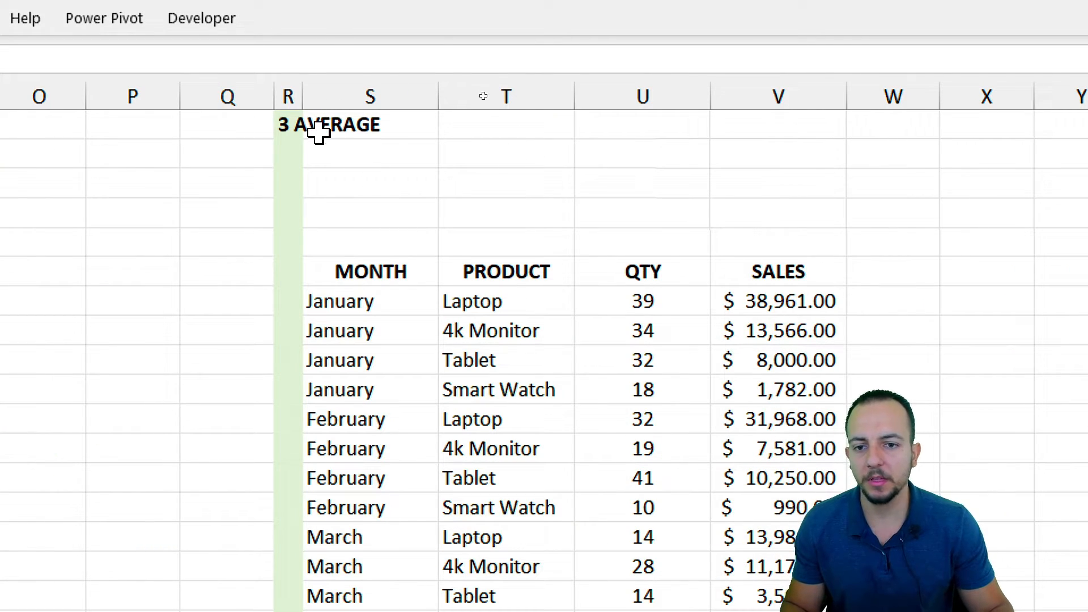
pyautogui.hscroll(6, 366, 246)
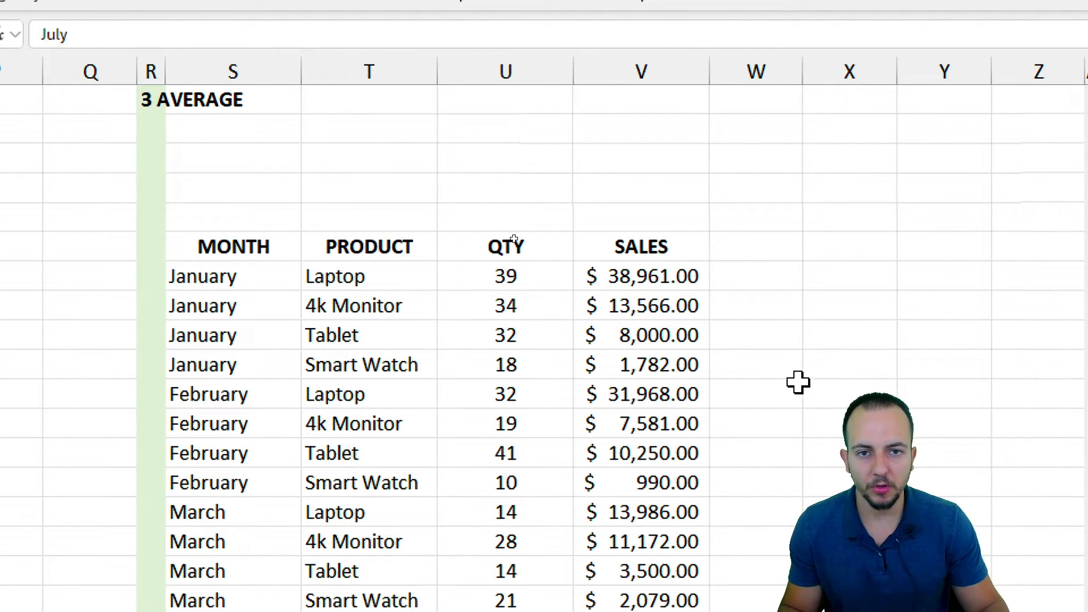
pyautogui.click(370, 165)
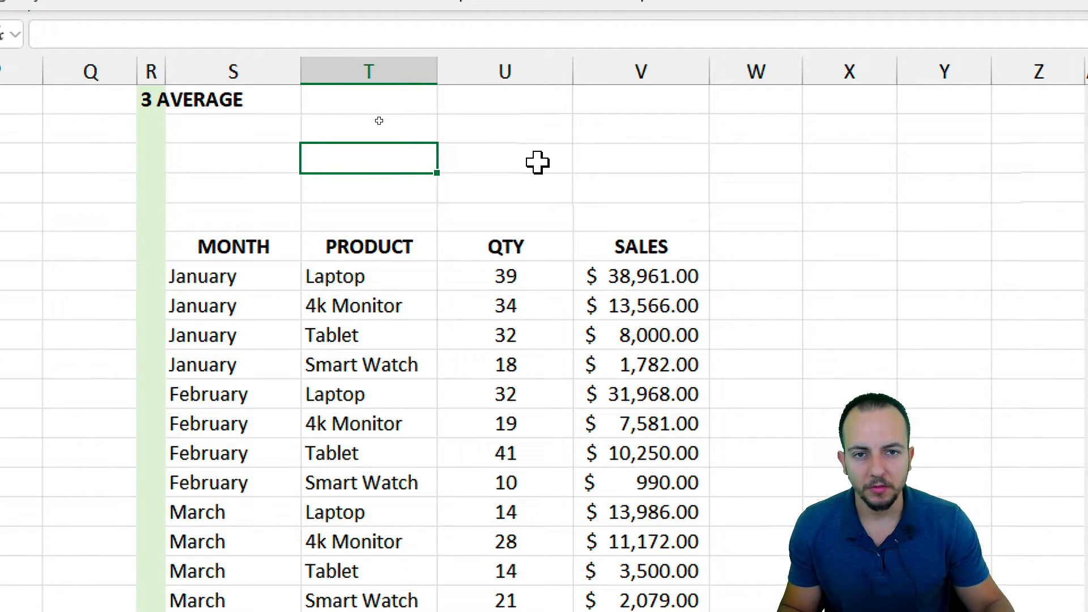
pyautogui.write('=')
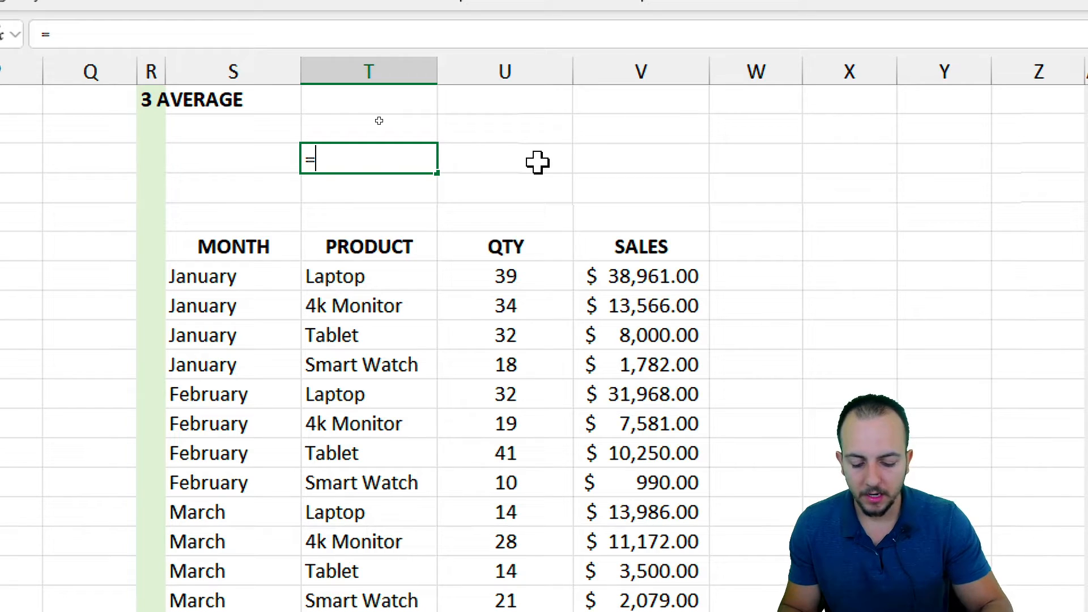
pyautogui.write('(')
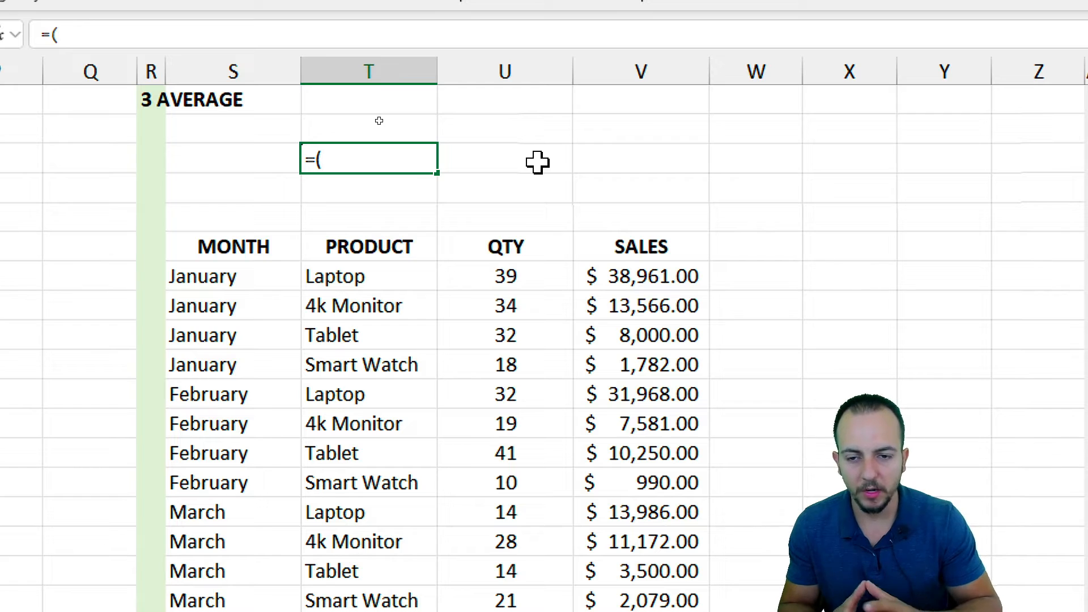
pyautogui.write('10+')
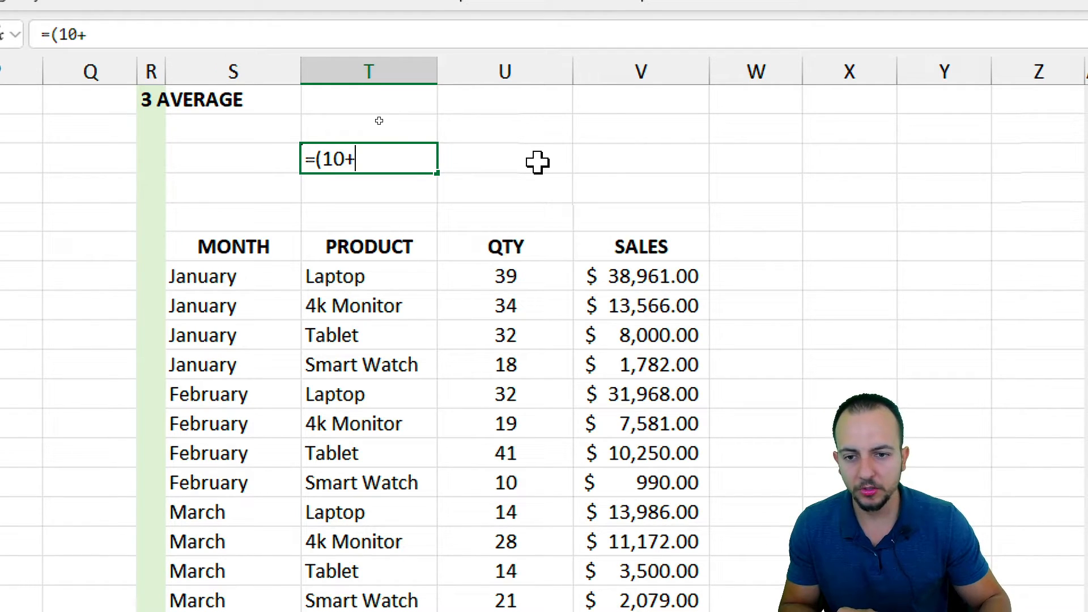
pyautogui.write('20+30')
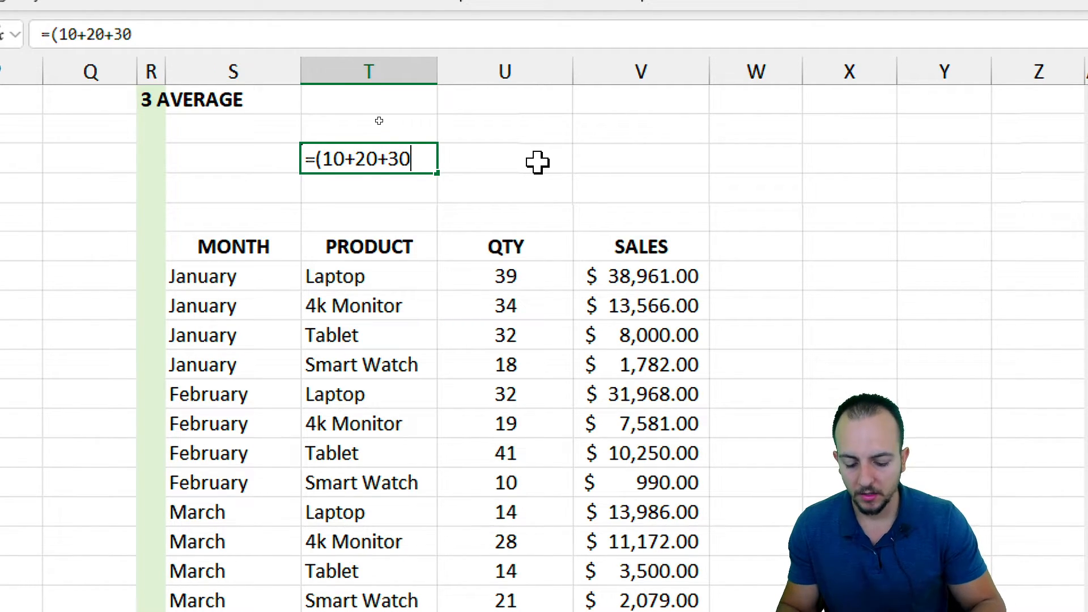
pyautogui.write(')/')
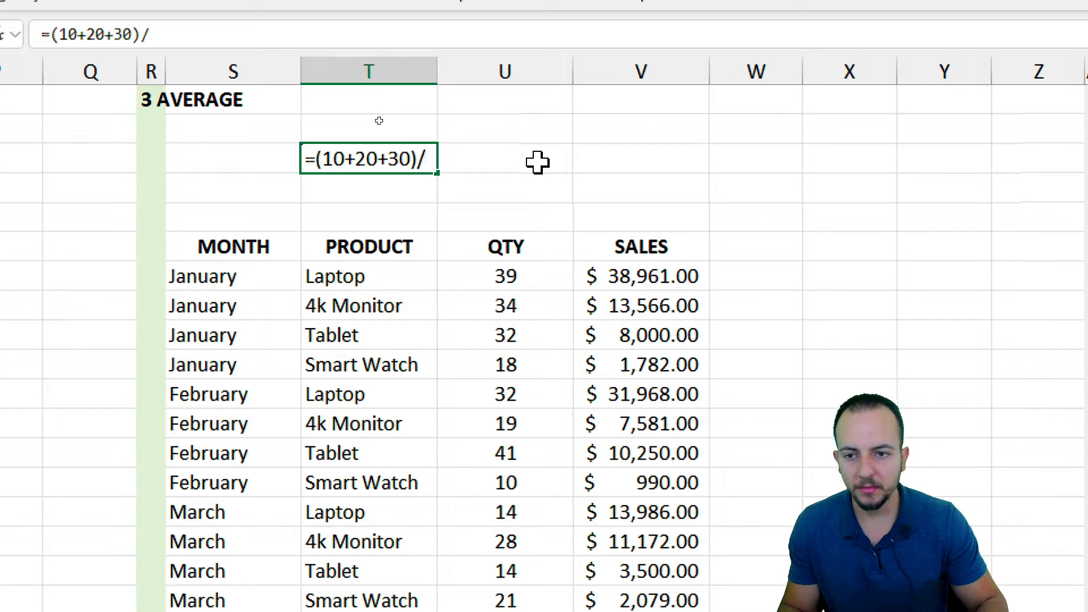
pyautogui.write('3')
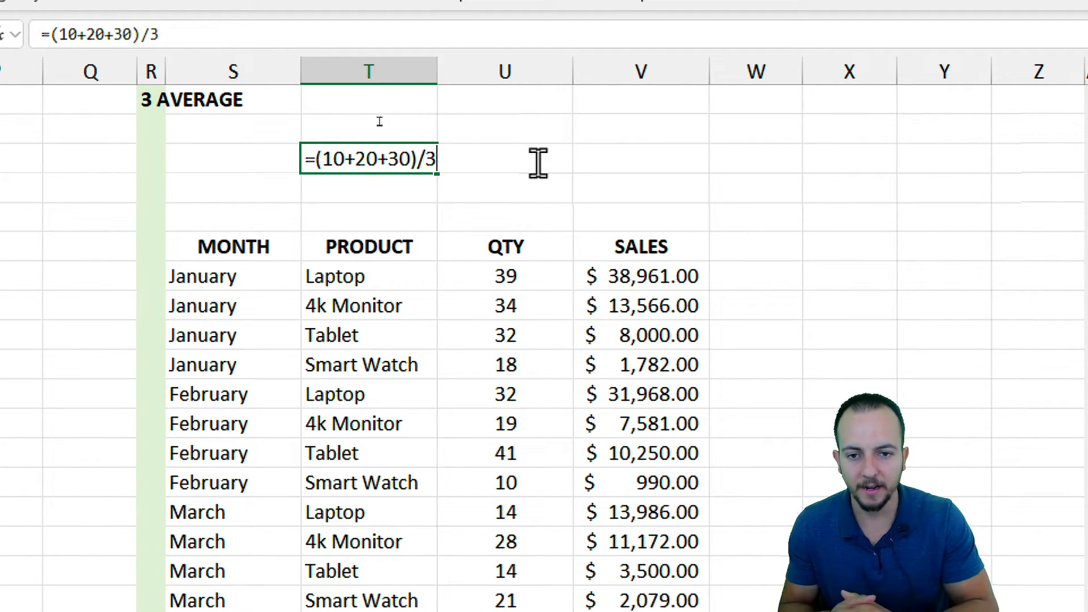
pyautogui.press('Return')
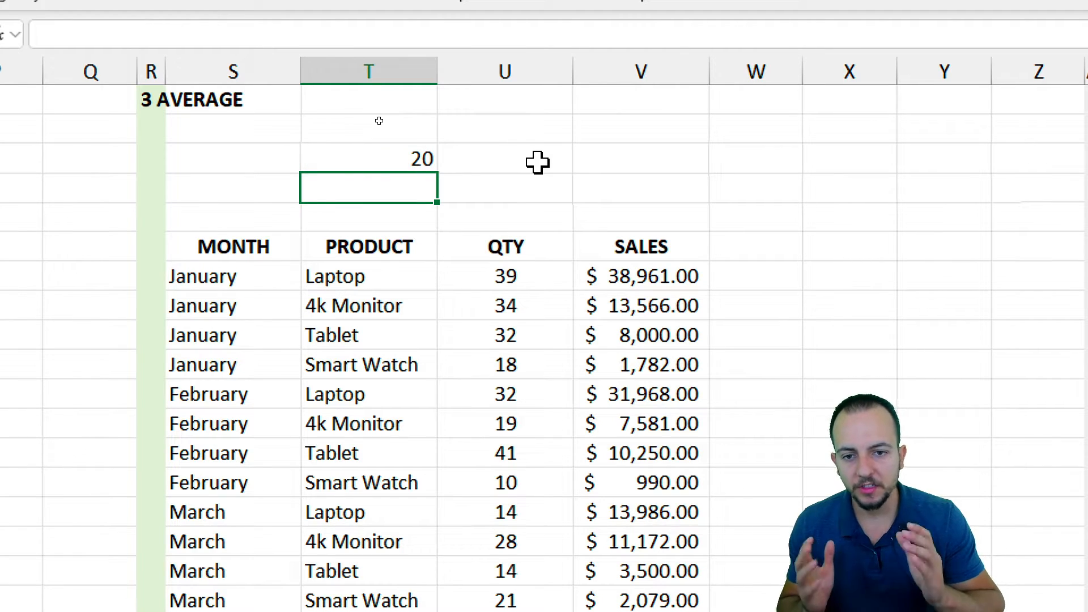
pyautogui.press('Up')
pyautogui.press('Delete')
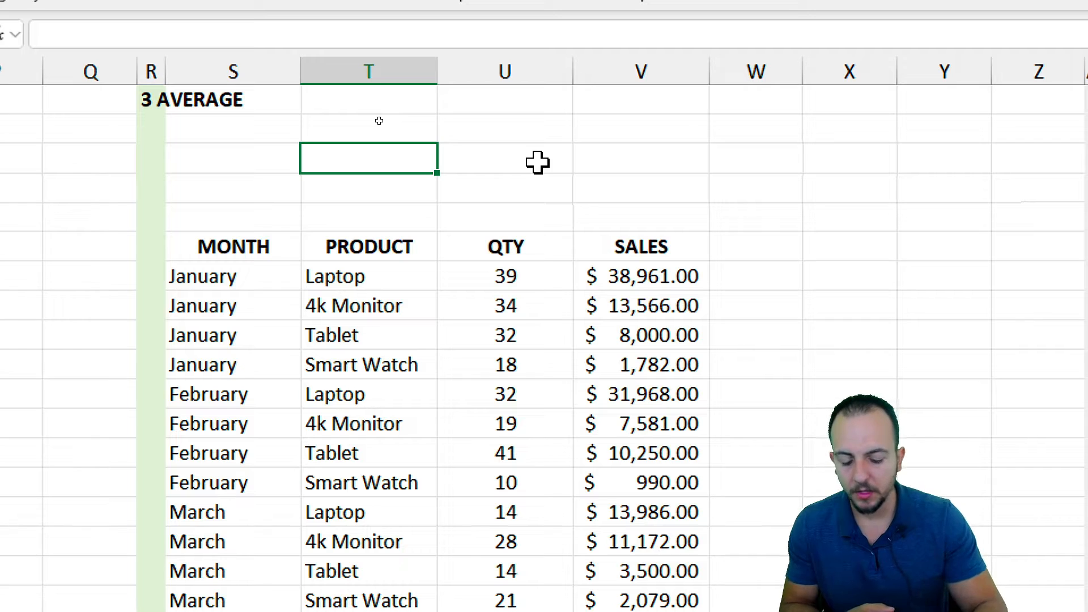
# Average the SALES cells V7:V54 in cell T3 with the AVERAGE function and check the finished formula.
pyautogui.write('=')
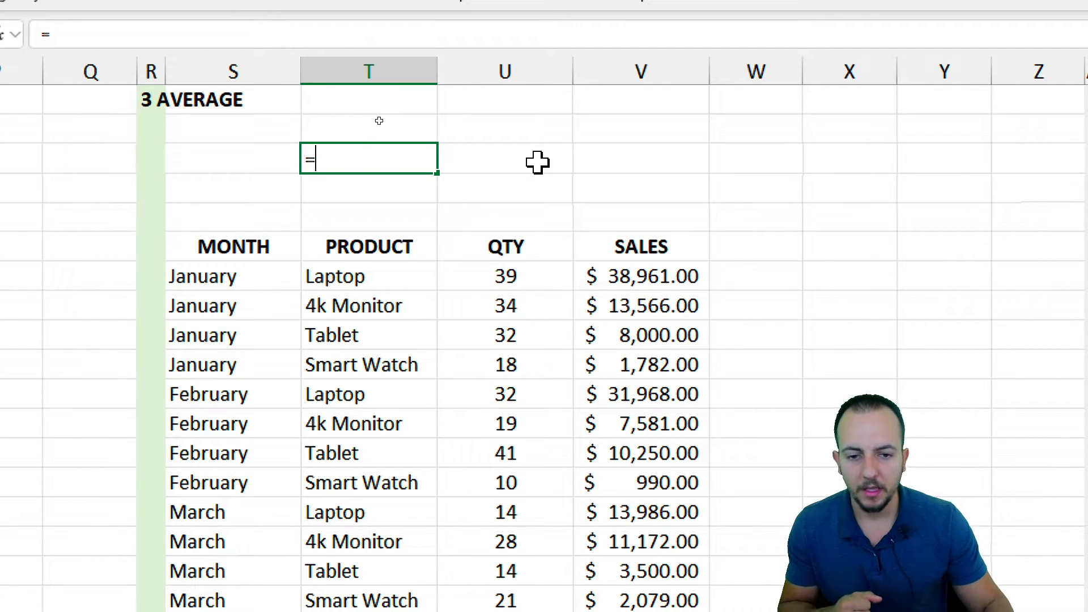
pyautogui.write('ave')
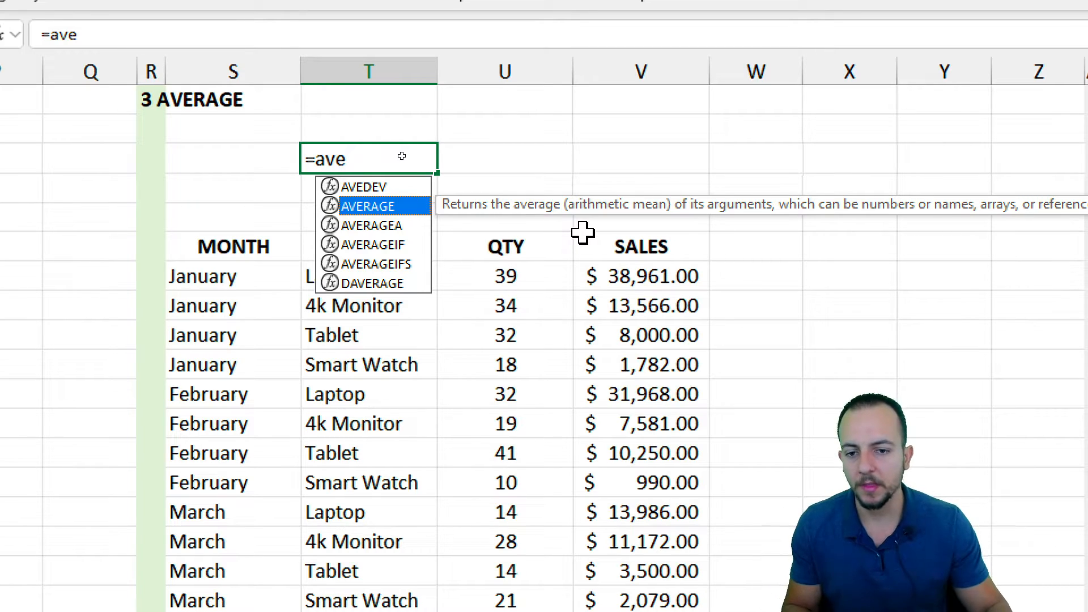
pyautogui.doubleClick(383, 208)
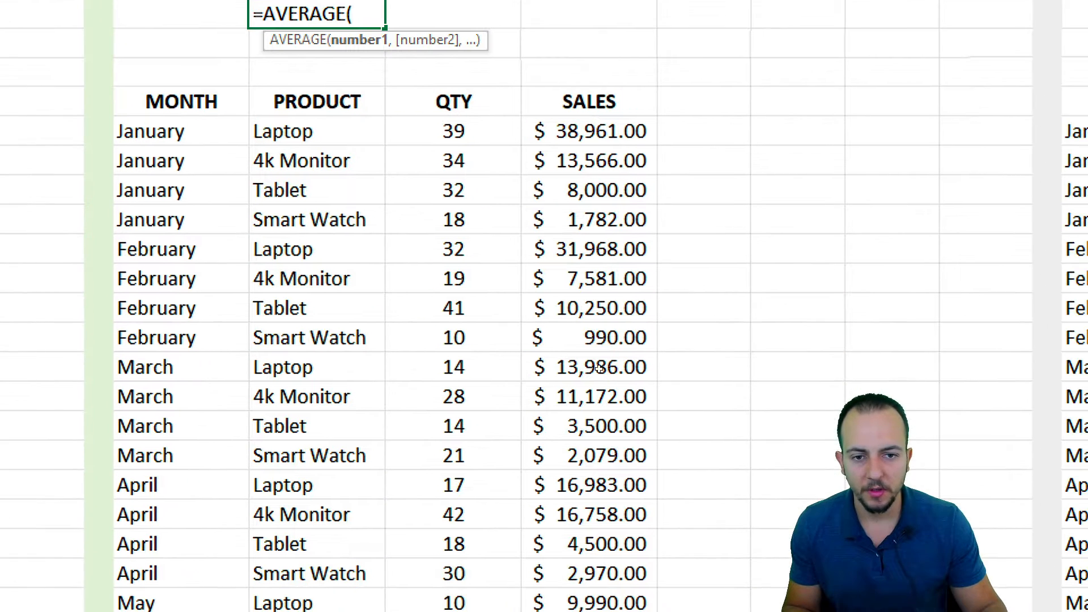
pyautogui.moveTo(582, 139); pyautogui.dragTo(611, 611)
pyautogui.moveTo(610, 536)
pyautogui.mouseDown()
pyautogui.moveTo(621, 611)
pyautogui.moveTo(637, 611)
pyautogui.moveTo(623, 550)
pyautogui.mouseUp()
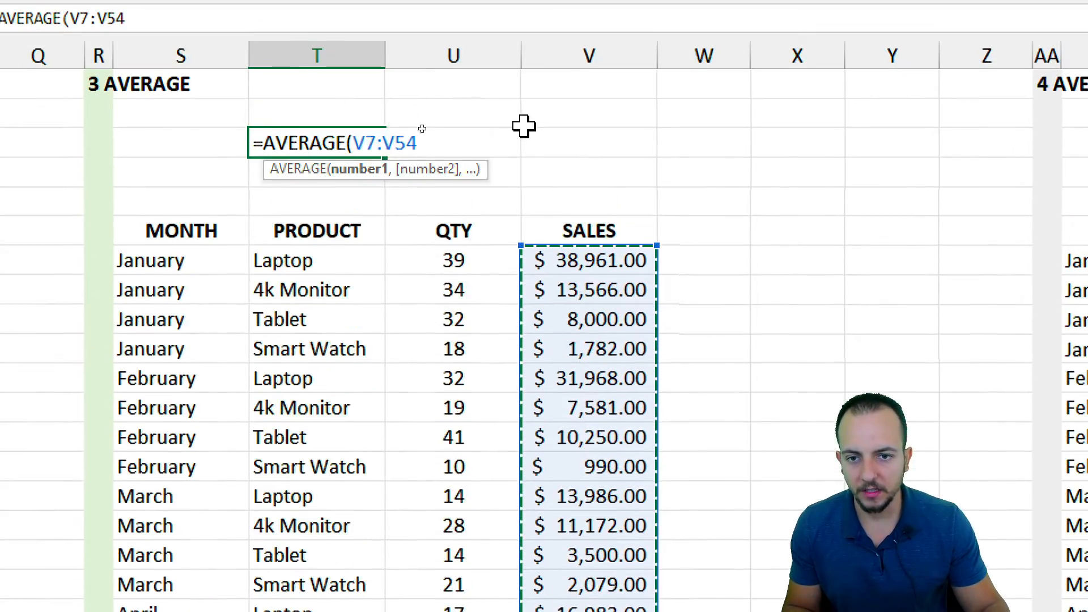
pyautogui.press('Return')
pyautogui.click(374, 152)
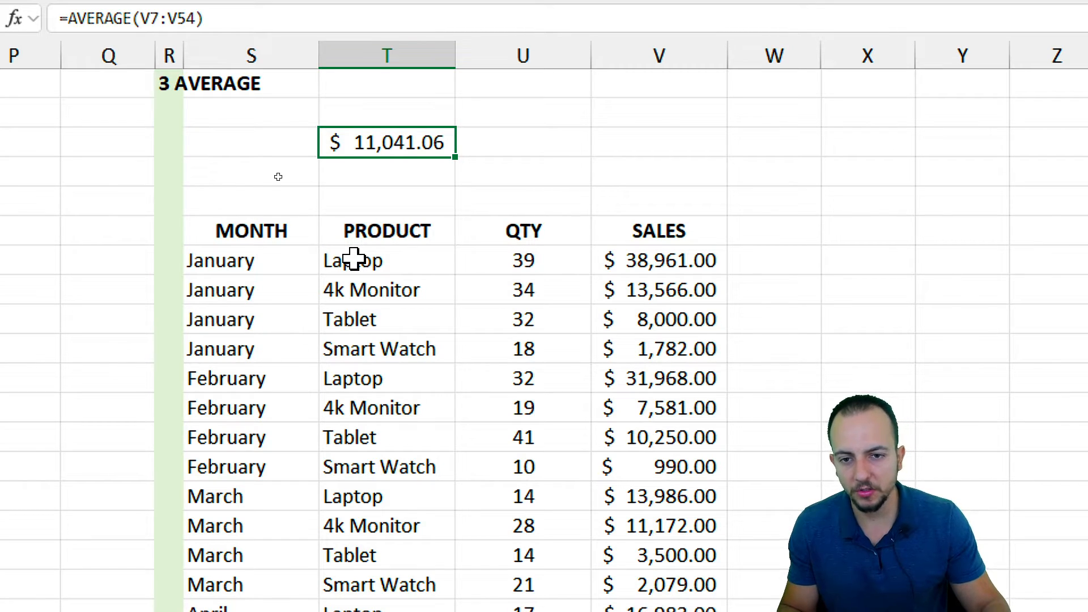
pyautogui.hscroll(6, 396, 306)
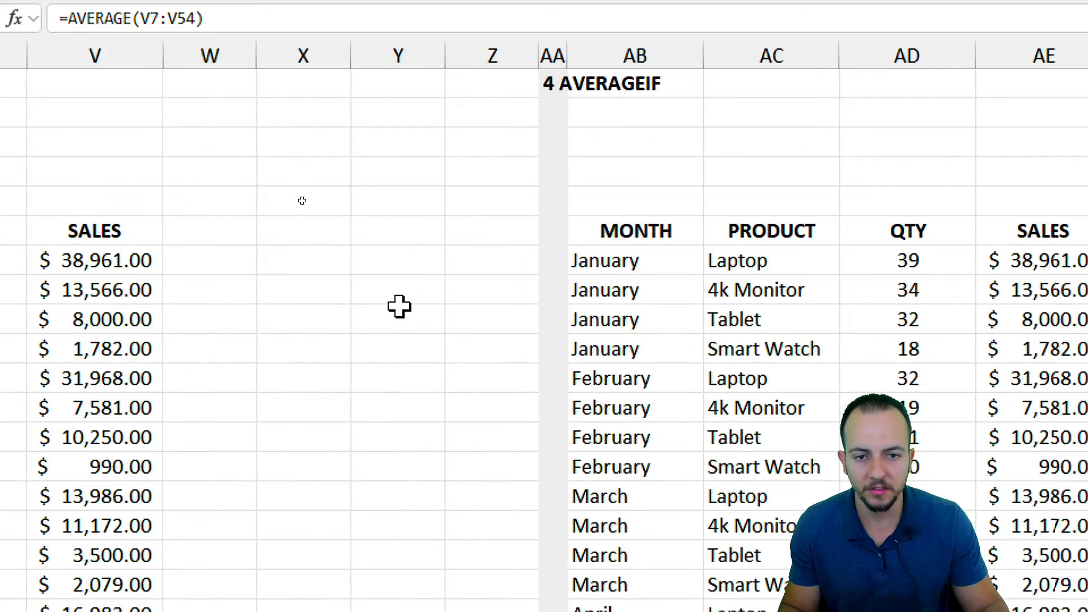
pyautogui.hscroll(2, 412, 309)
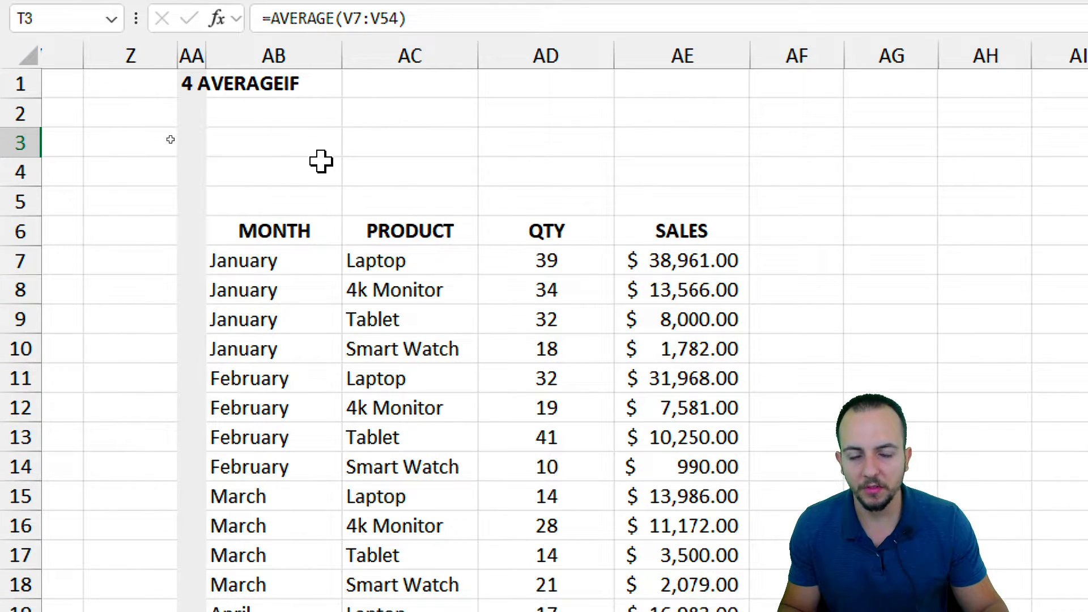
pyautogui.click(383, 147)
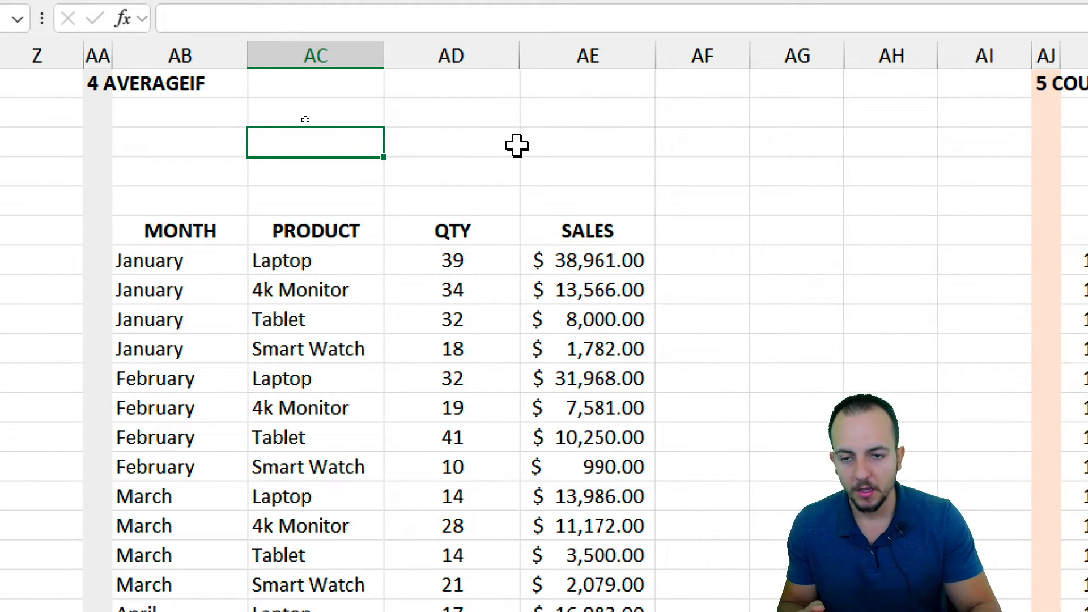
pyautogui.write('=')
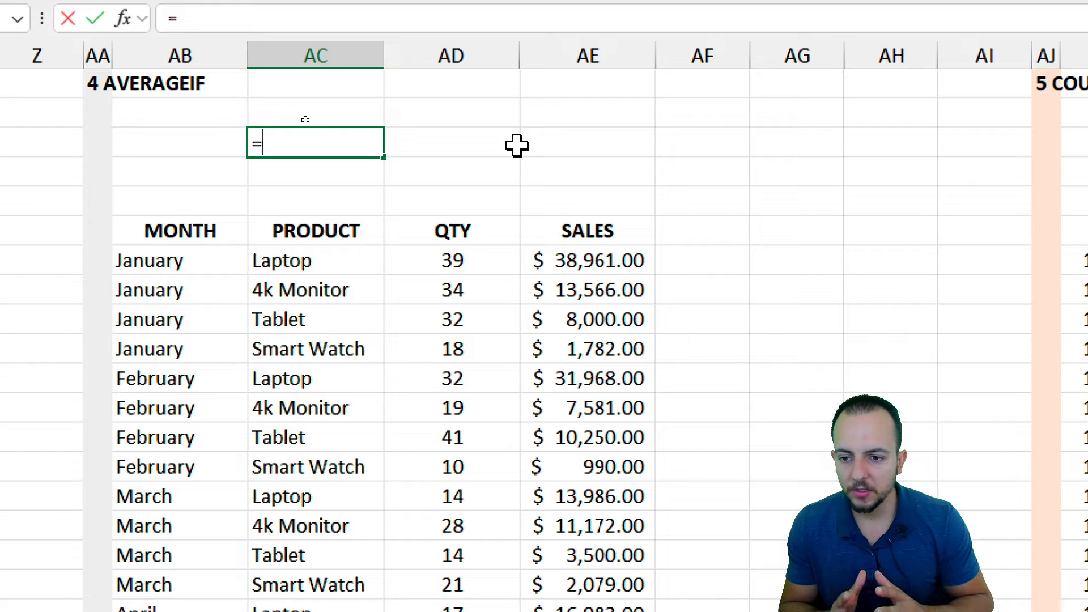
pyautogui.press('Escape')
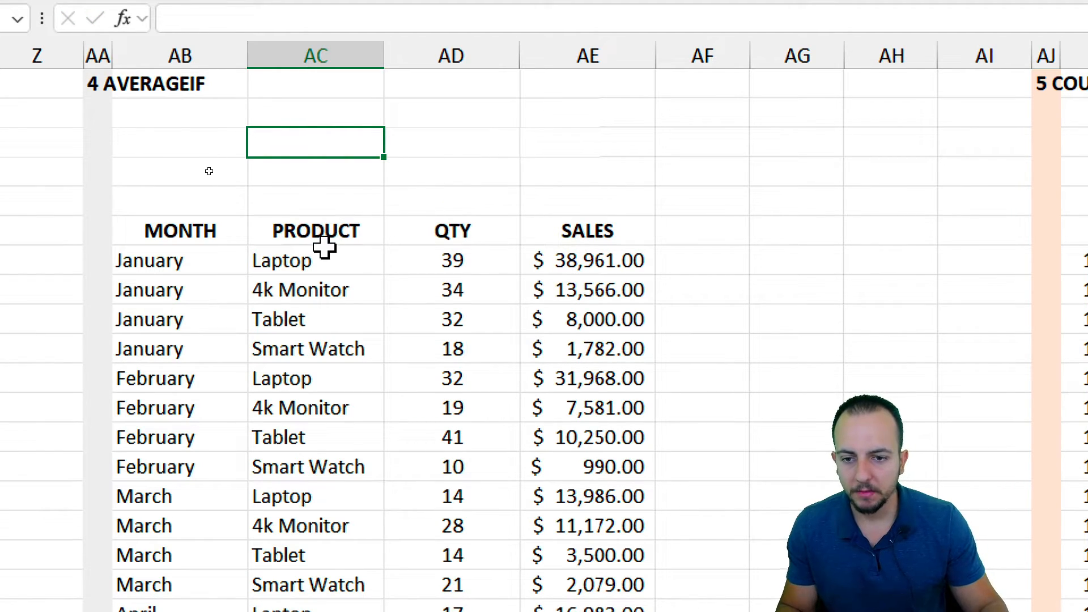
# Examine the MONTH, PRODUCT, QTY and SALES columns of the AVERAGEIF table by highlighting their first rows in turn.
pyautogui.moveTo(318, 261); pyautogui.dragTo(318, 497)
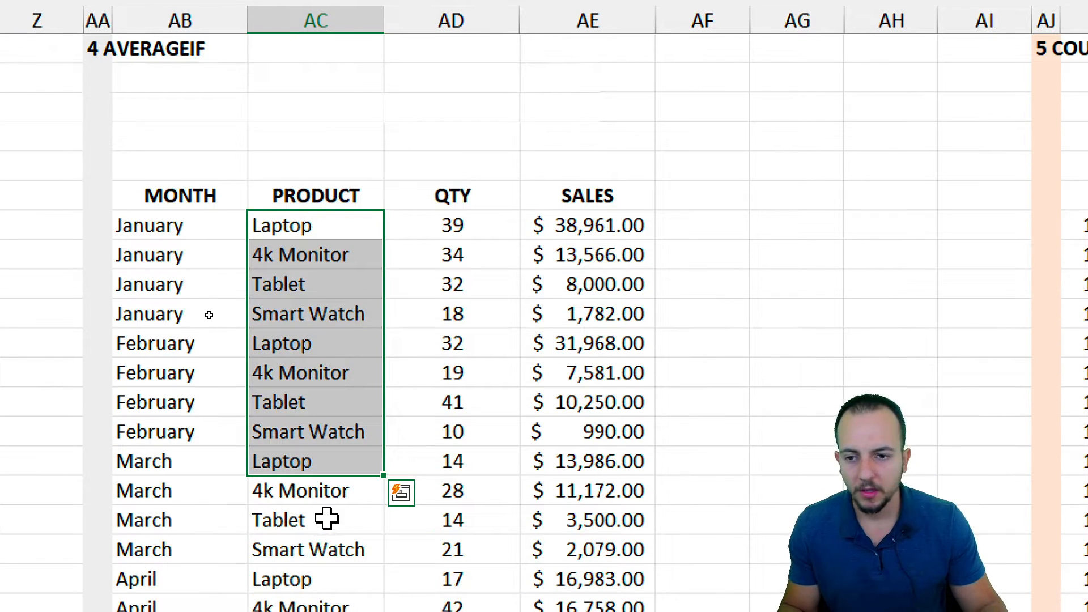
pyautogui.moveTo(210, 199); pyautogui.dragTo(226, 347)
pyautogui.moveTo(351, 205); pyautogui.dragTo(347, 343)
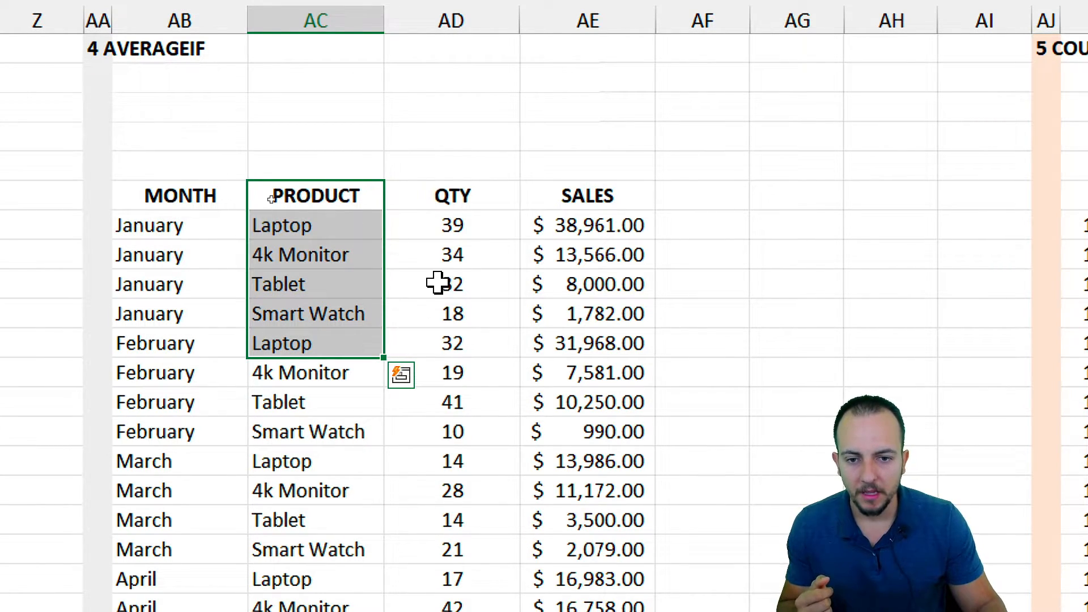
pyautogui.moveTo(486, 201); pyautogui.dragTo(501, 335)
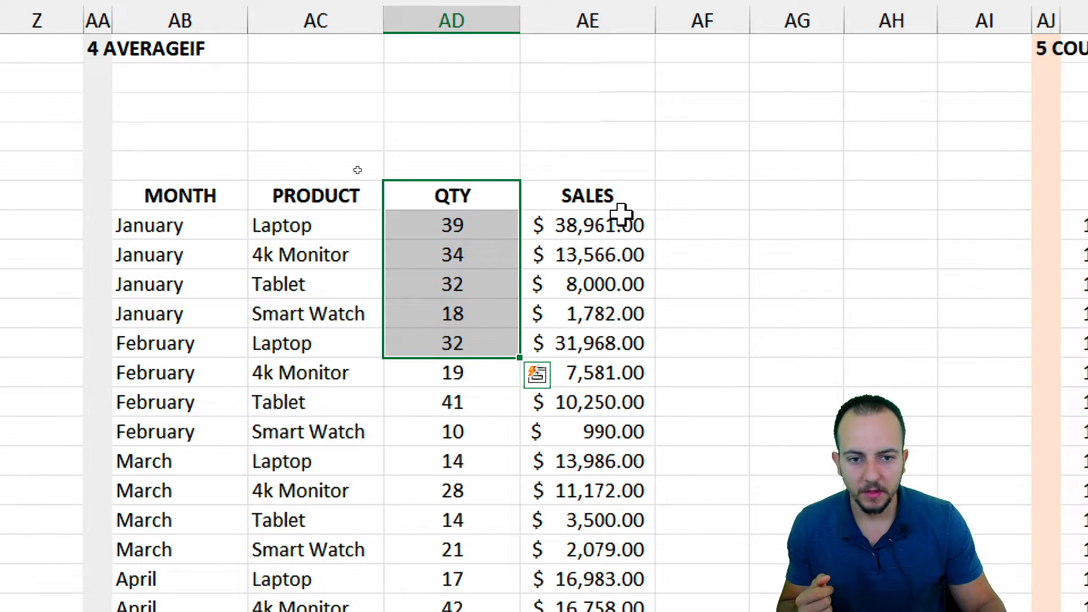
pyautogui.moveTo(621, 199); pyautogui.dragTo(618, 434)
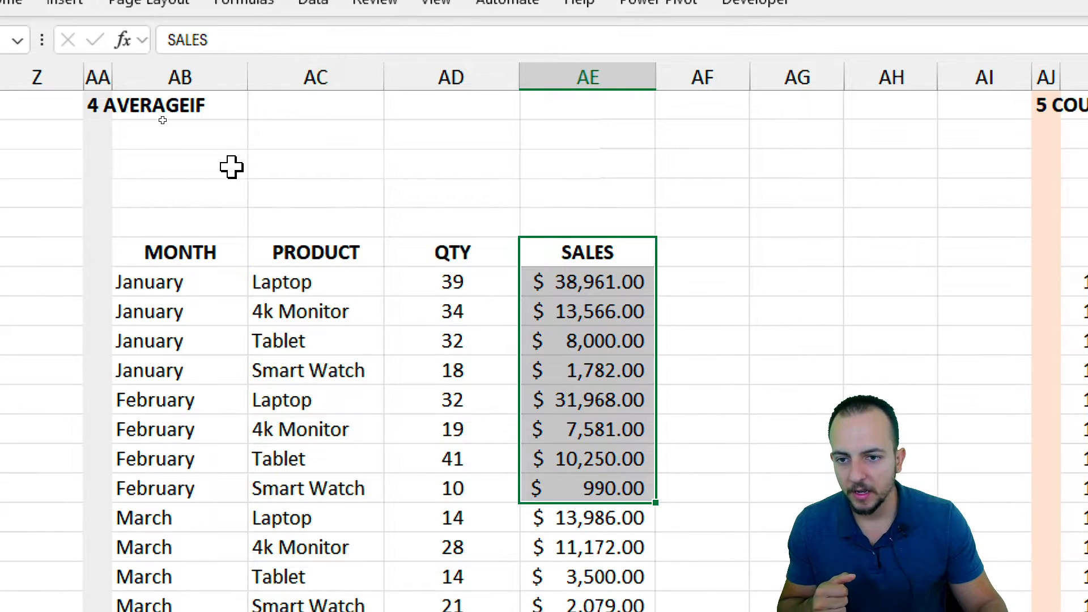
# Enter 4k monitor in cell AB3 as the product criterion for the AVERAGEIF section.
pyautogui.click(231, 137)
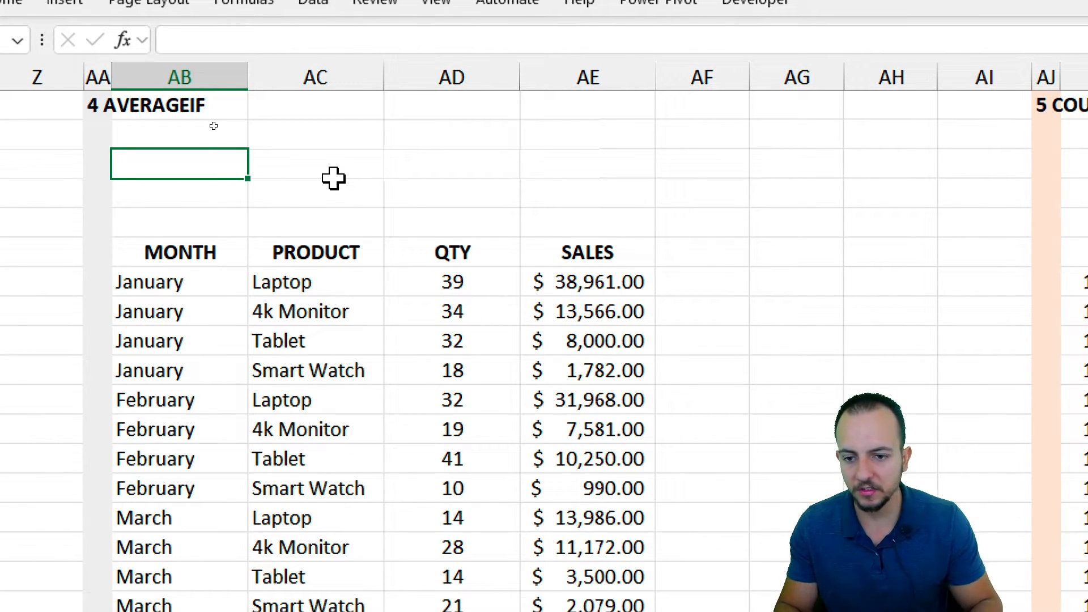
pyautogui.write('4k monitor')
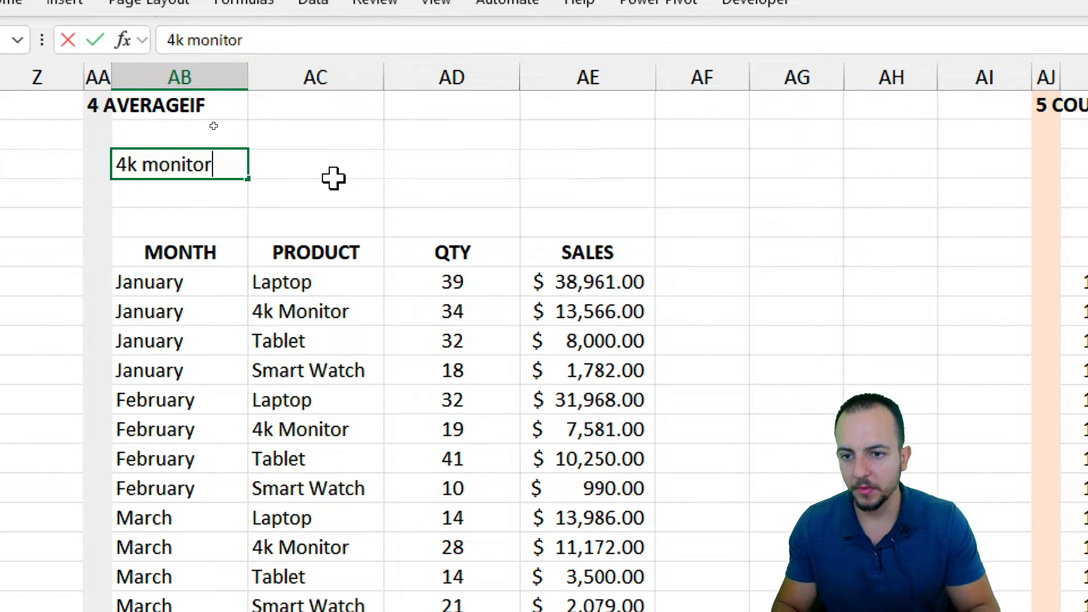
pyautogui.press('Return')
# Start an AVERAGEIF formula in cell AC3 with the PRODUCT cells AC7:AC54 as its range.
pyautogui.click(318, 163)
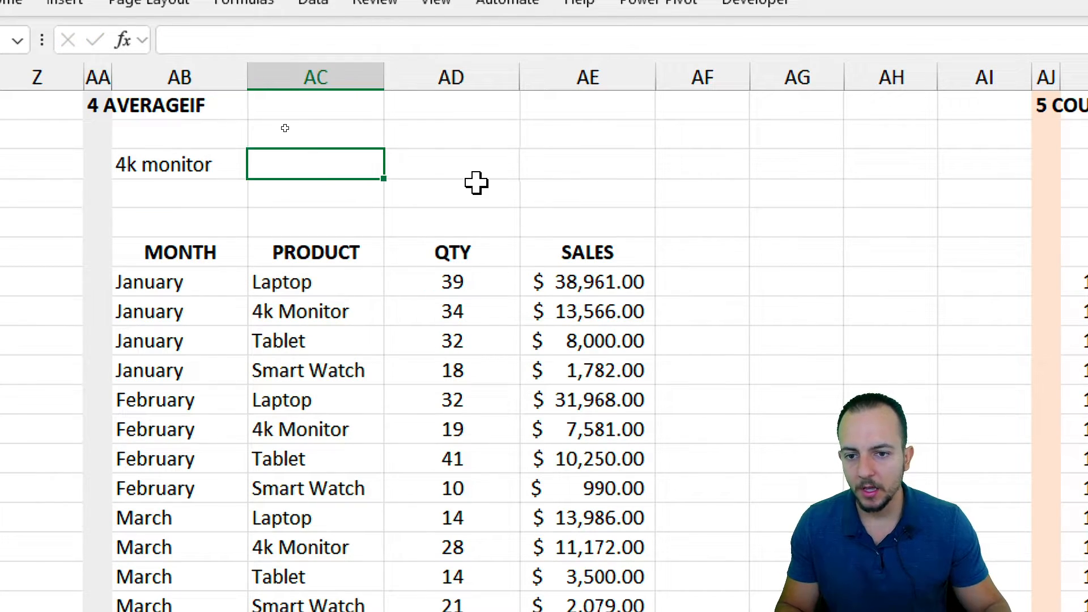
pyautogui.write('=avera')
pyautogui.press('Down')
pyautogui.press('Down')
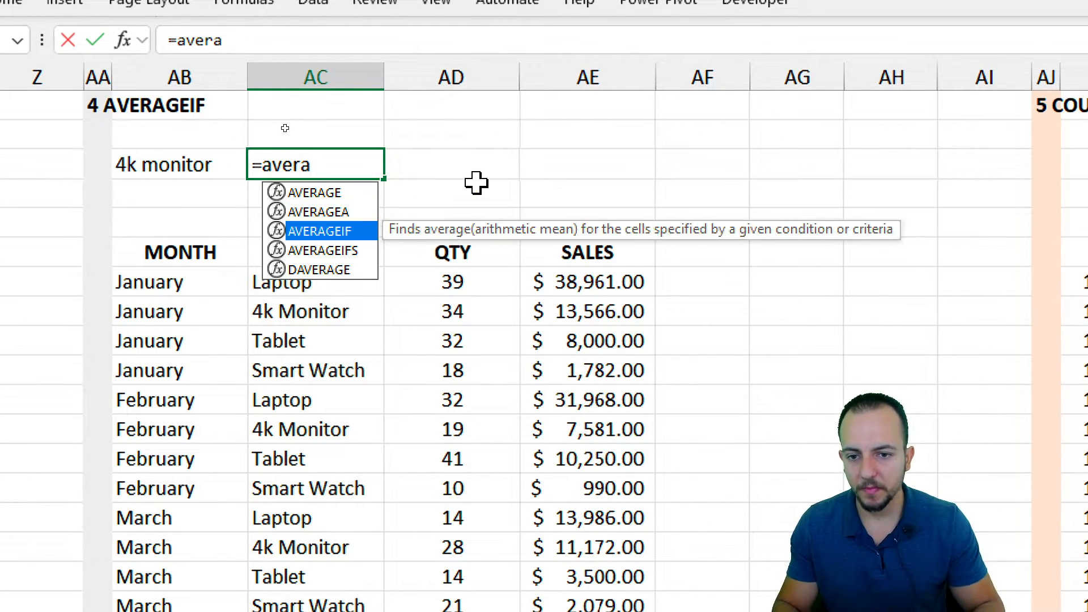
pyautogui.doubleClick(355, 234)
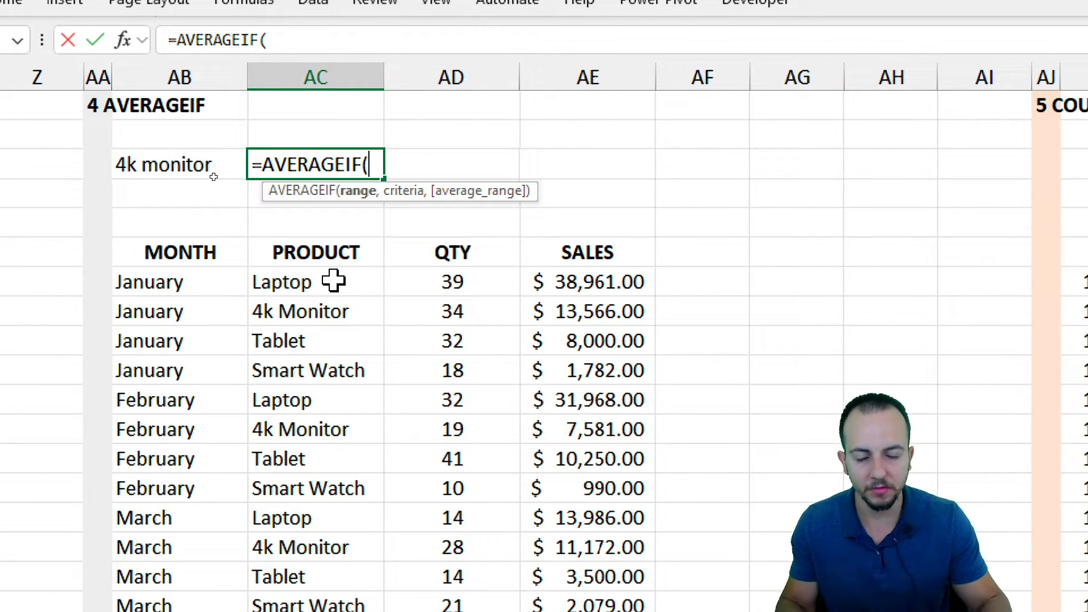
pyautogui.moveTo(331, 278); pyautogui.dragTo(347, 490)
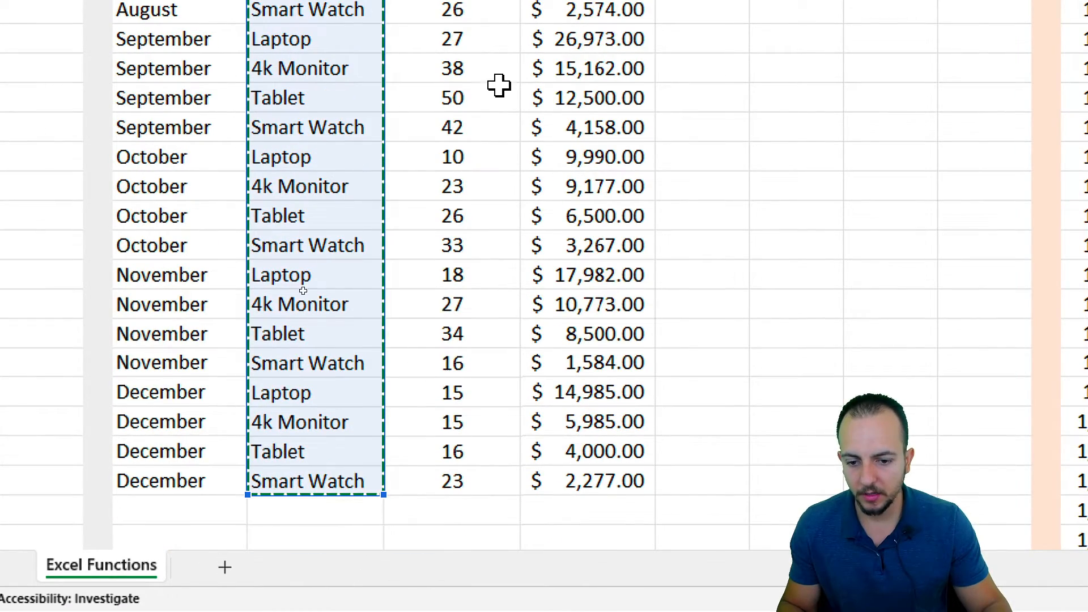
pyautogui.scroll(7, 530, 128)
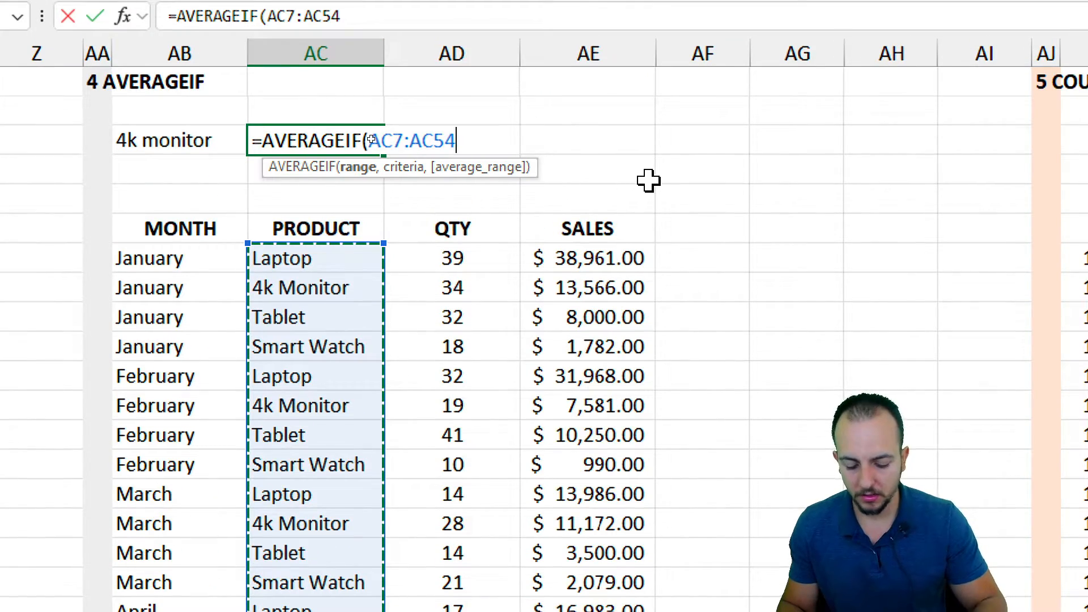
# Set cell AB3 as the criteria of the AVERAGEIF formula and continue to the average_range argument.
pyautogui.write(',')
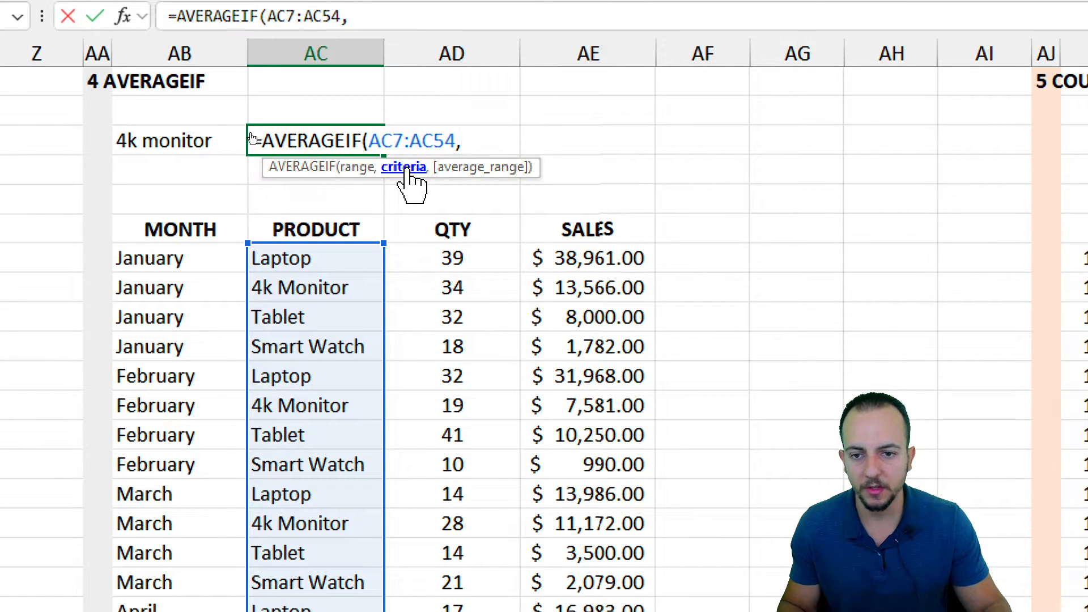
pyautogui.click(182, 142)
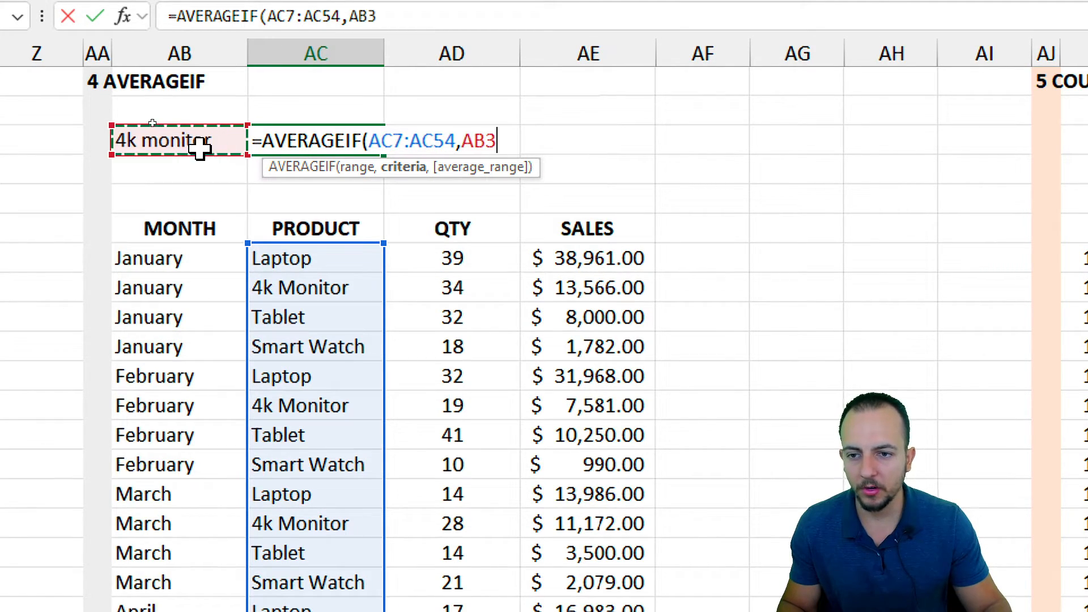
pyautogui.write(',')
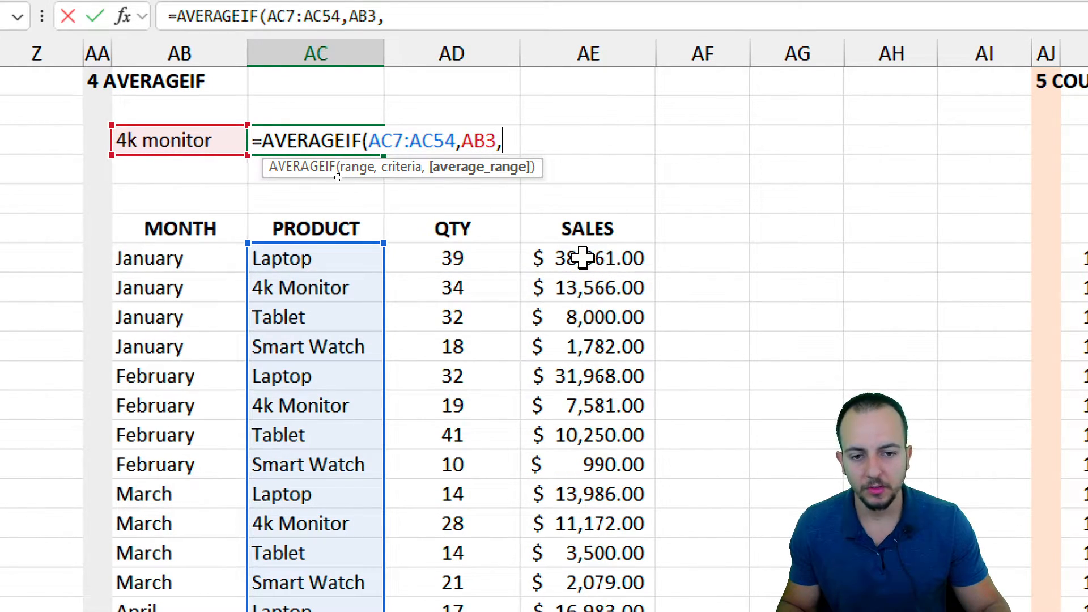
# Complete the AVERAGEIF formula in cell AC3 with the SALES cells AE7:AE54 as its average_range.
pyautogui.moveTo(585, 259); pyautogui.dragTo(581, 74)
pyautogui.scroll(8, 581, 76)
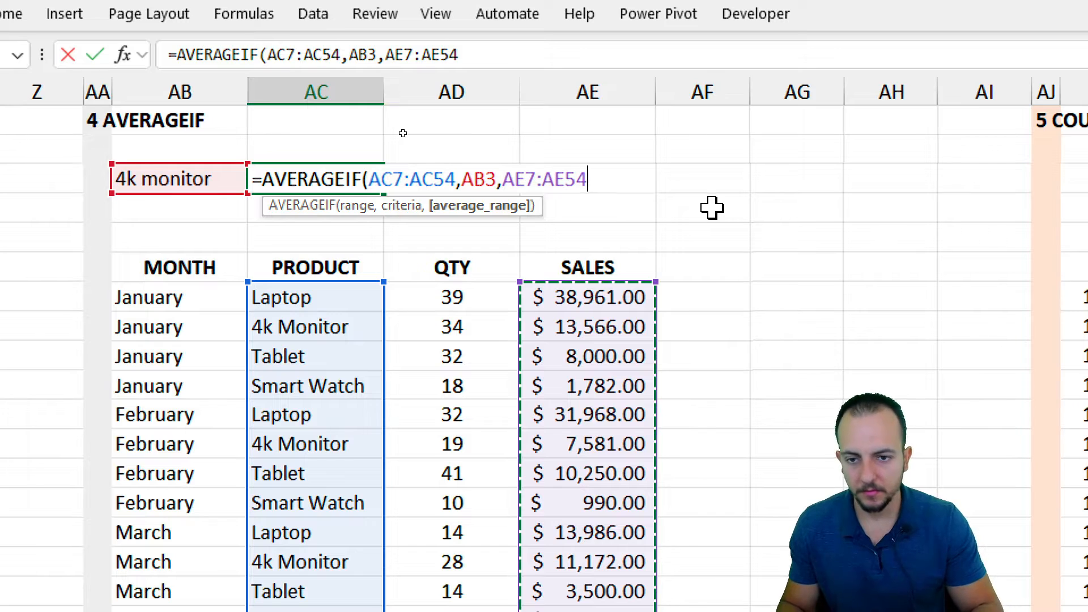
pyautogui.press('Return')
pyautogui.click(211, 187)
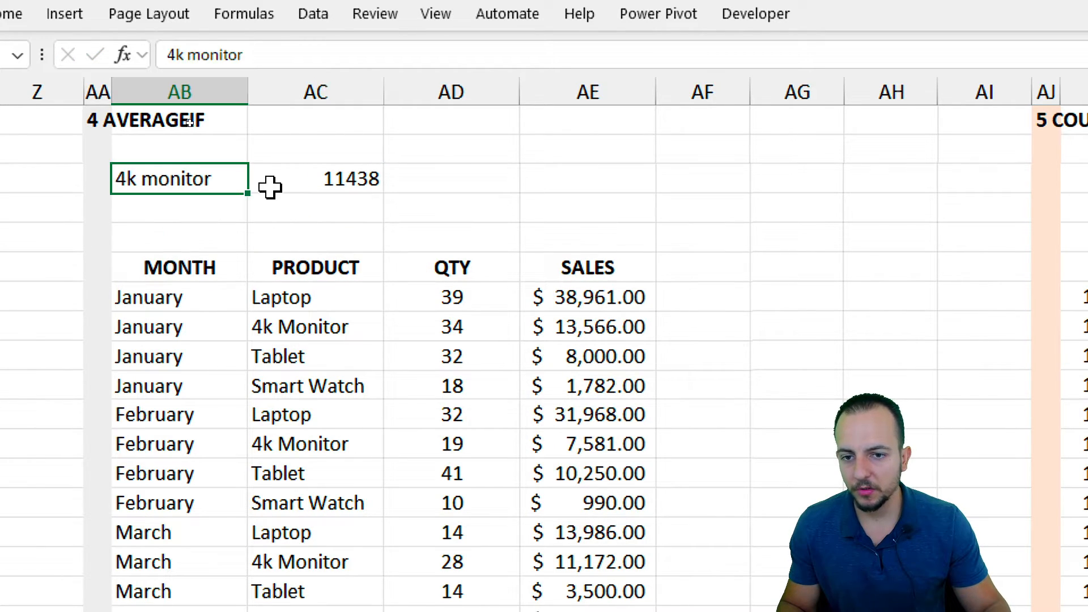
pyautogui.click(301, 185)
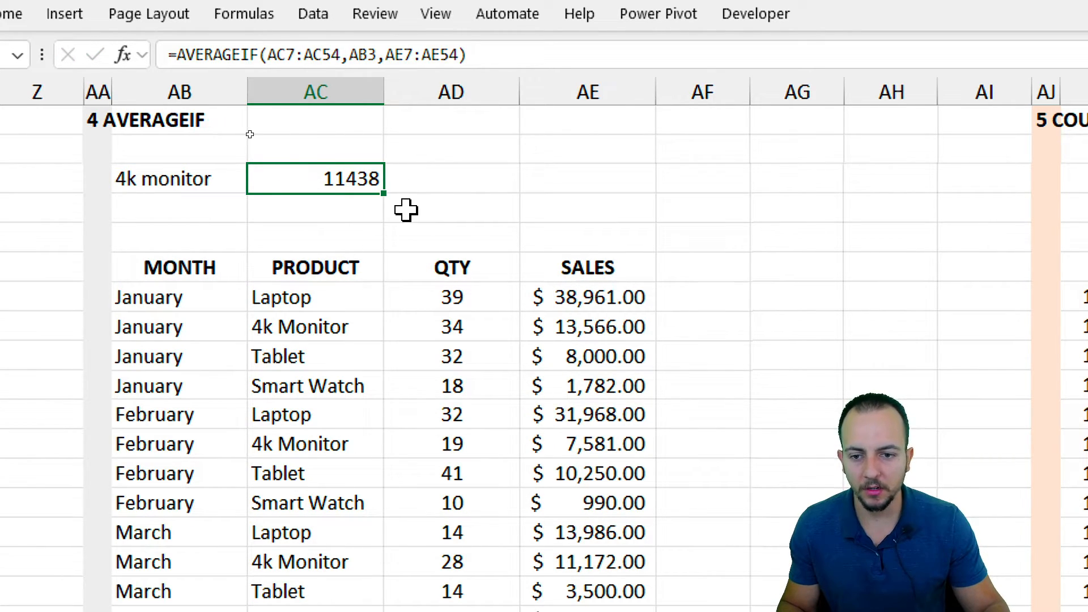
# Change the AVERAGEIF product criterion in cell AB3 to Smart Watch and select the formula cell AC3.
pyautogui.click(214, 177)
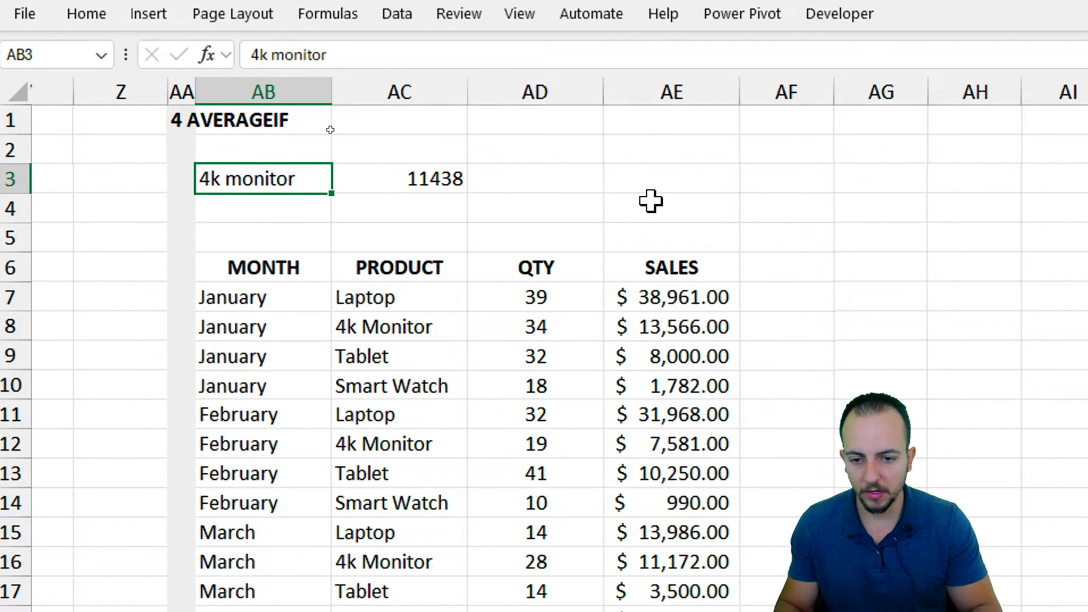
pyautogui.write('Smar')
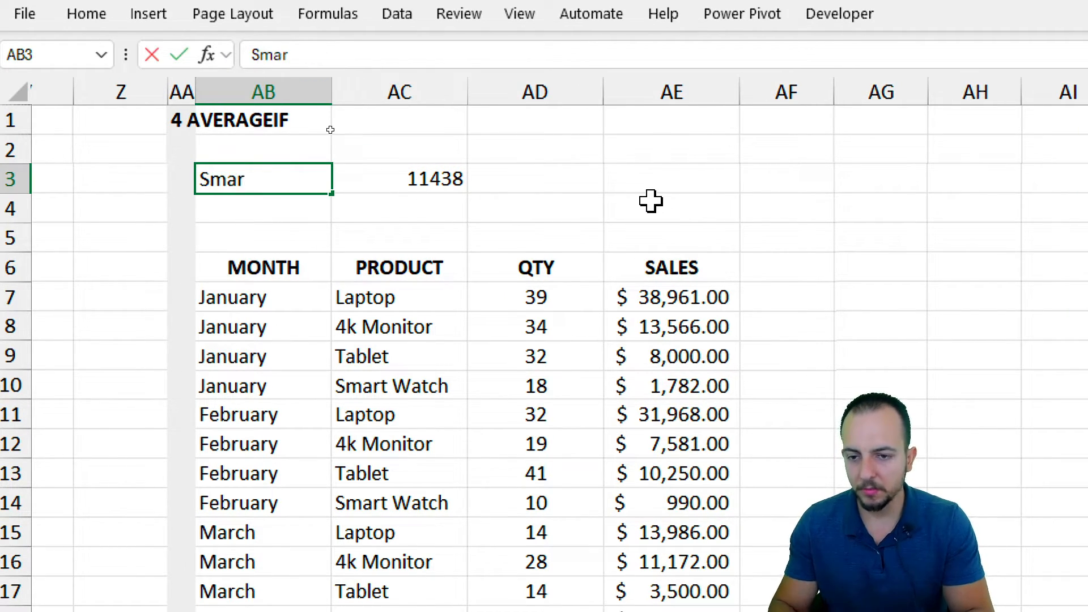
pyautogui.write('t Watch')
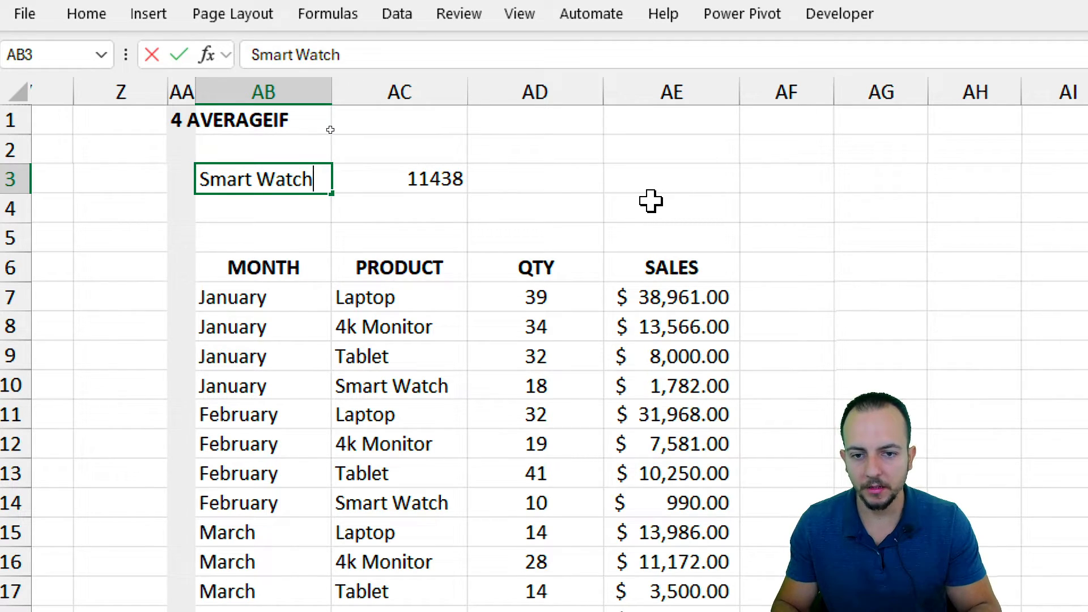
pyautogui.press('Return')
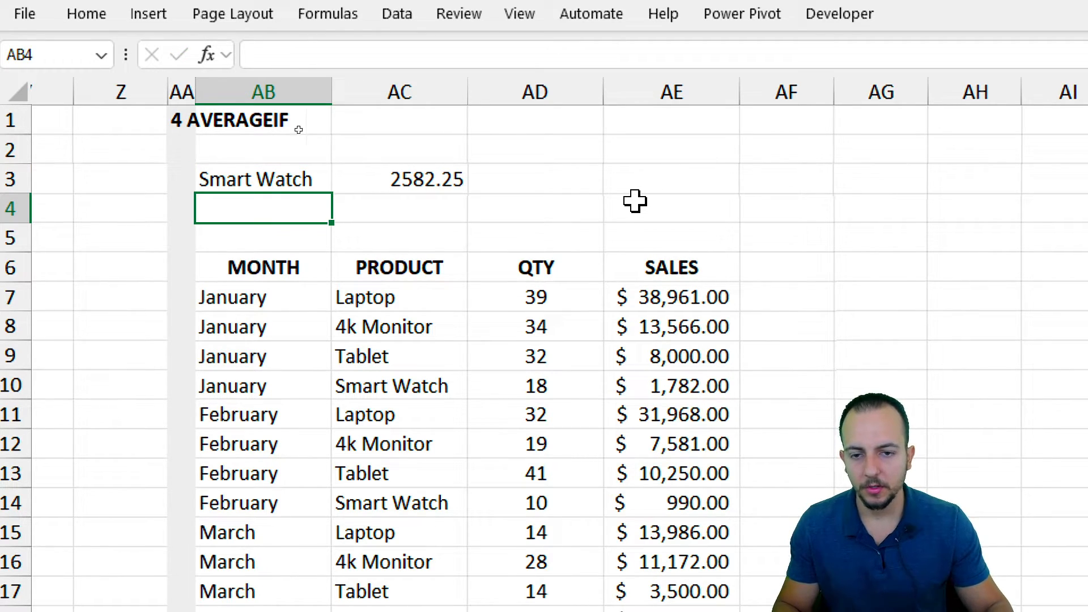
pyautogui.click(390, 186)
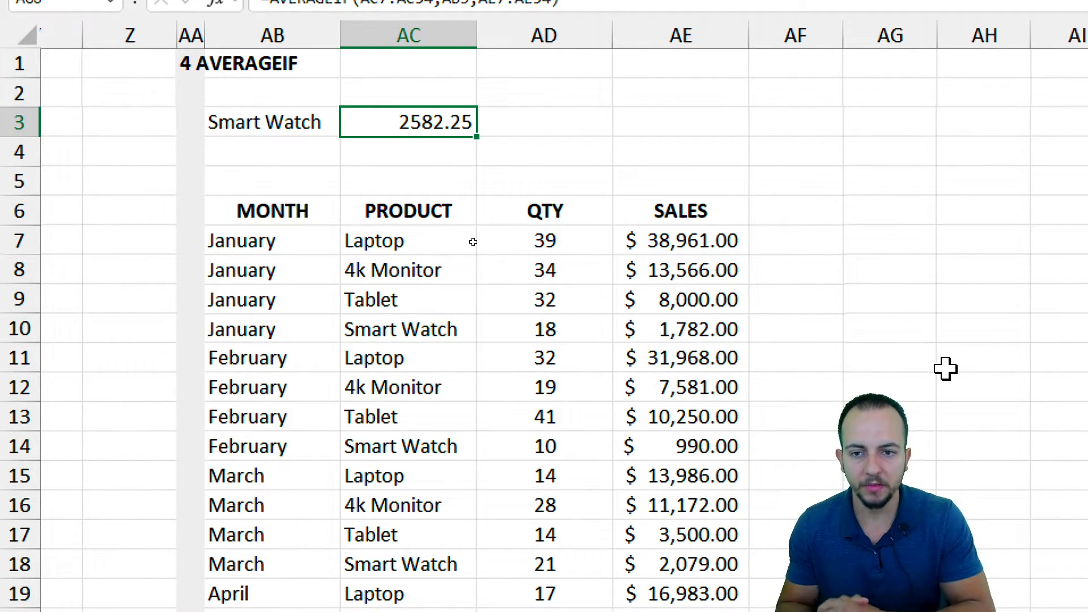
# Examine the transaction table of the COUNTA section by highlighting its DATE and FEE columns in turn.
pyautogui.hscroll(5, 826, 430)
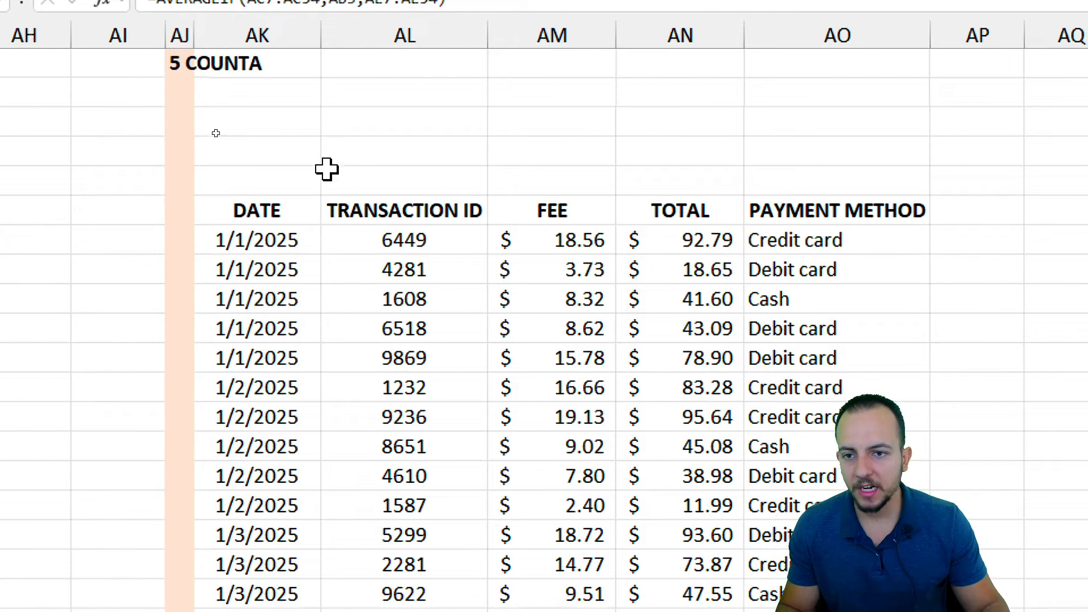
pyautogui.click(382, 121)
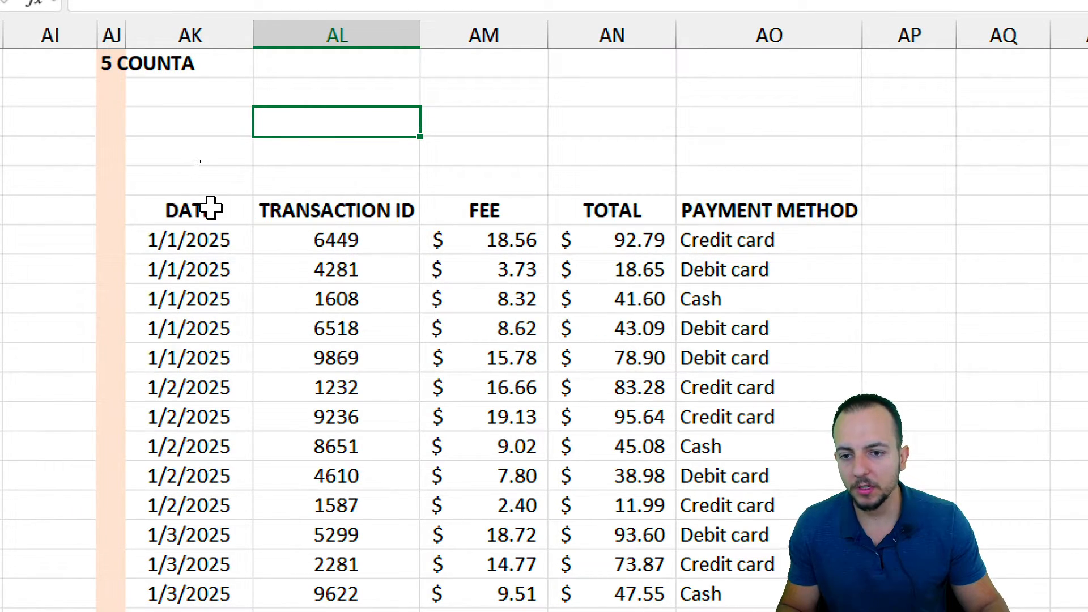
pyautogui.moveTo(211, 208); pyautogui.dragTo(211, 532)
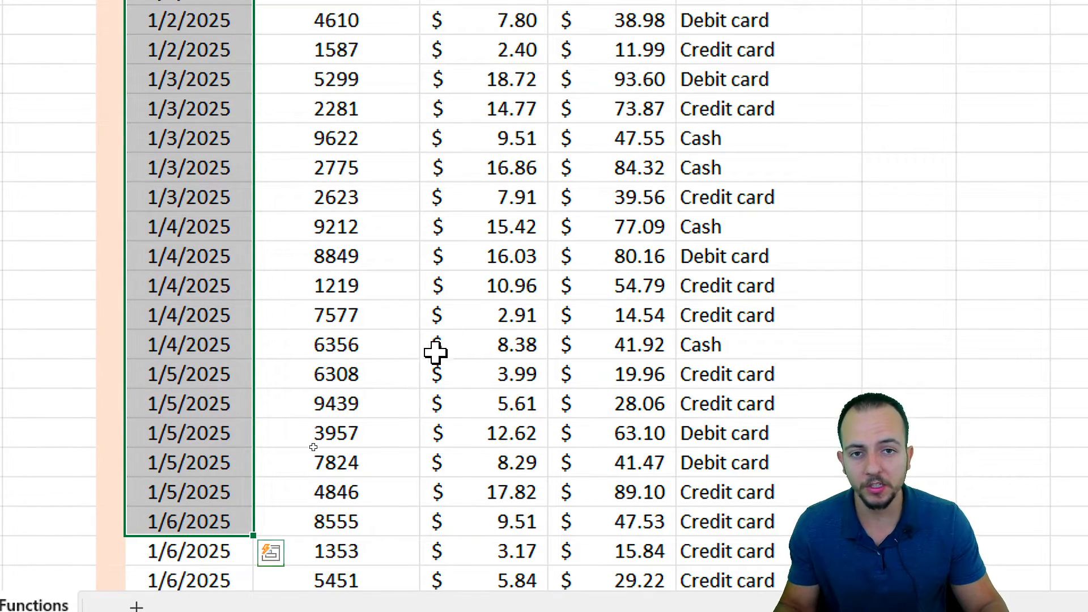
pyautogui.scroll(5, 431, 76)
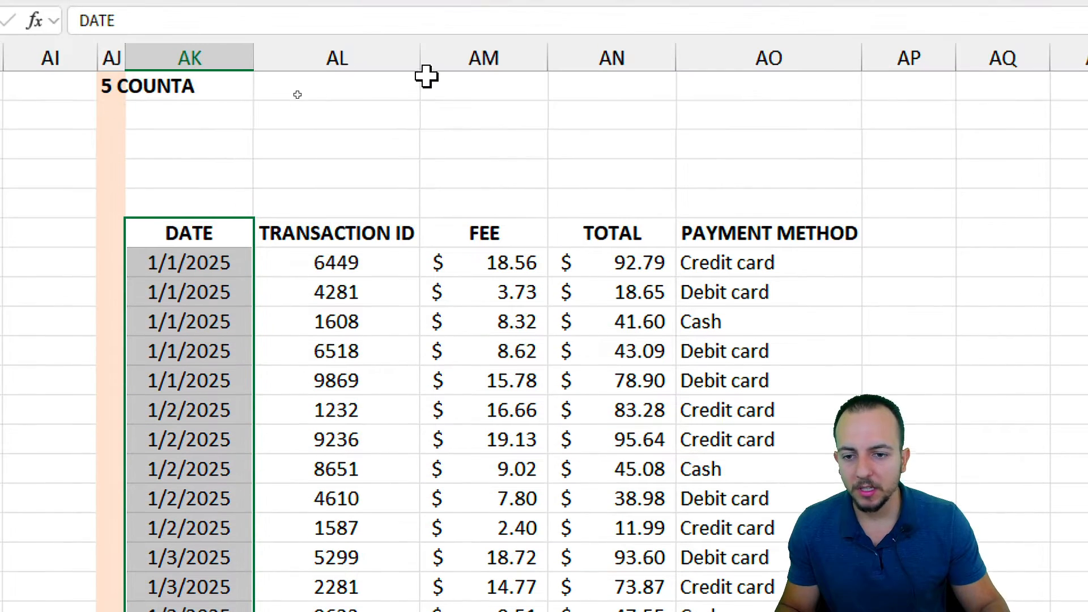
pyautogui.moveTo(480, 176); pyautogui.dragTo(505, 372)
pyautogui.moveTo(506, 453); pyautogui.dragTo(507, 499)
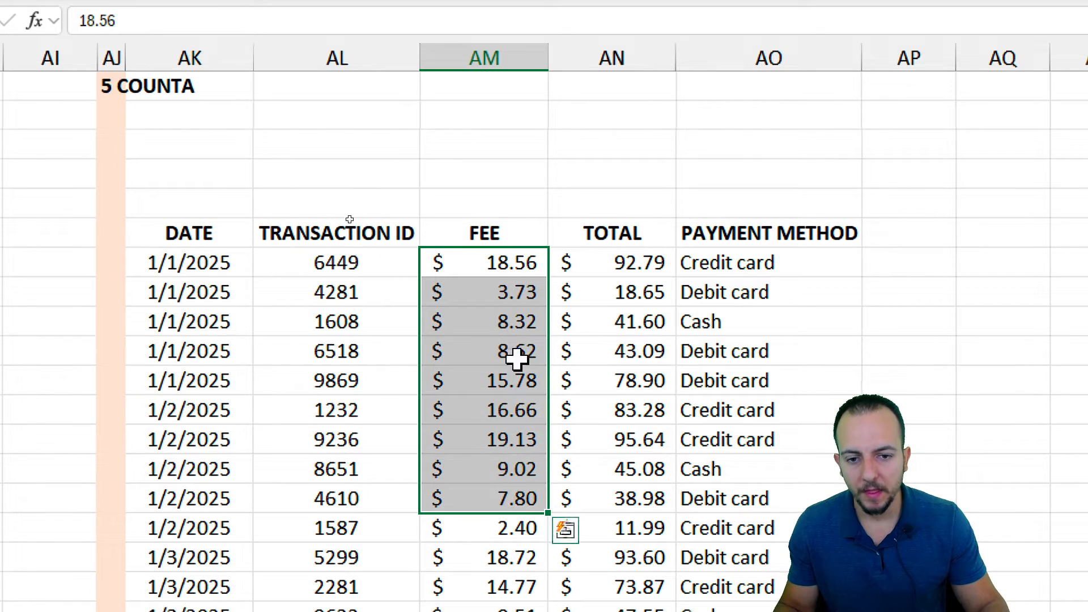
pyautogui.click(485, 233)
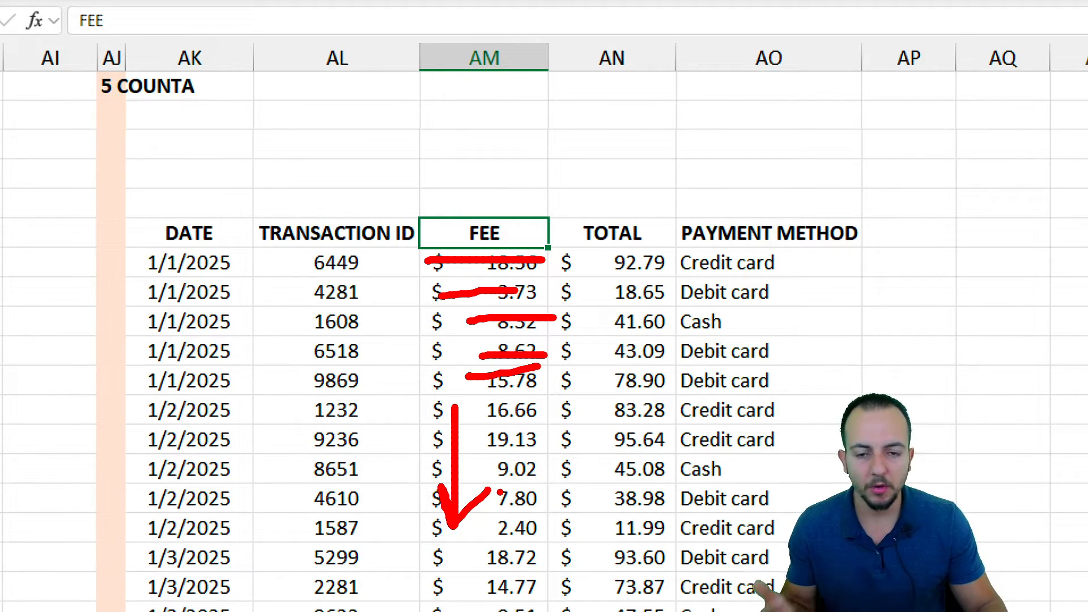
# Start a COUNTA formula in cell AL3 above the TRANSACTION ID column.
pyautogui.click(355, 147)
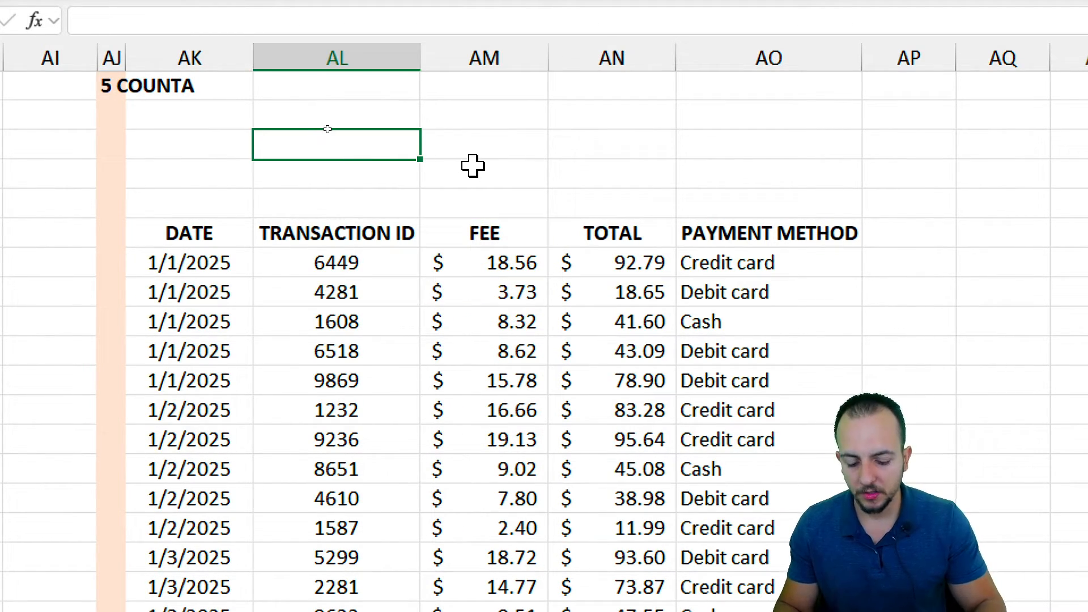
pyautogui.write('=counta')
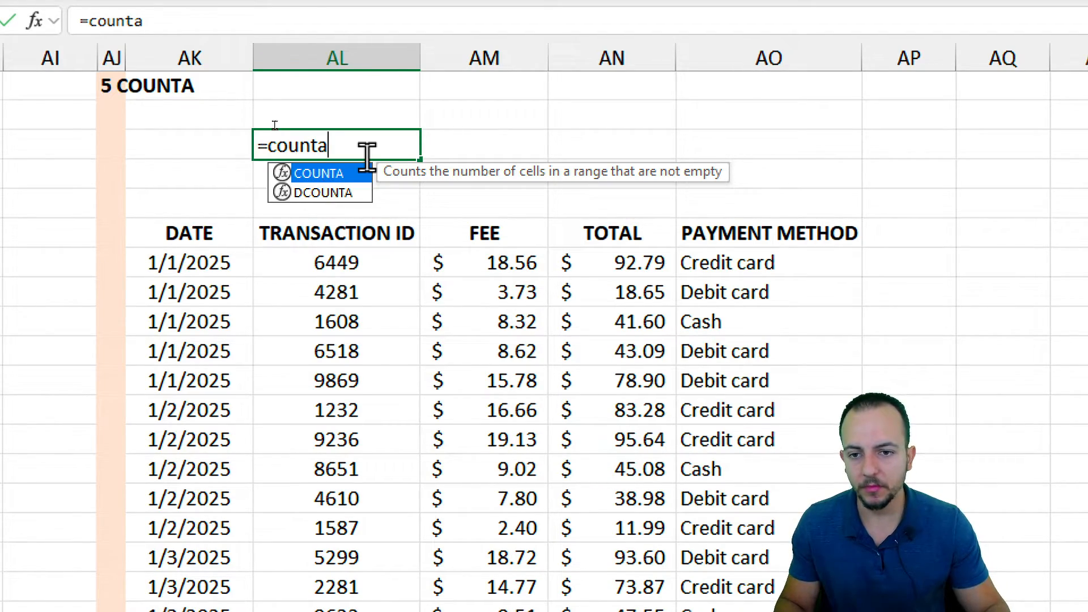
pyautogui.doubleClick(343, 173)
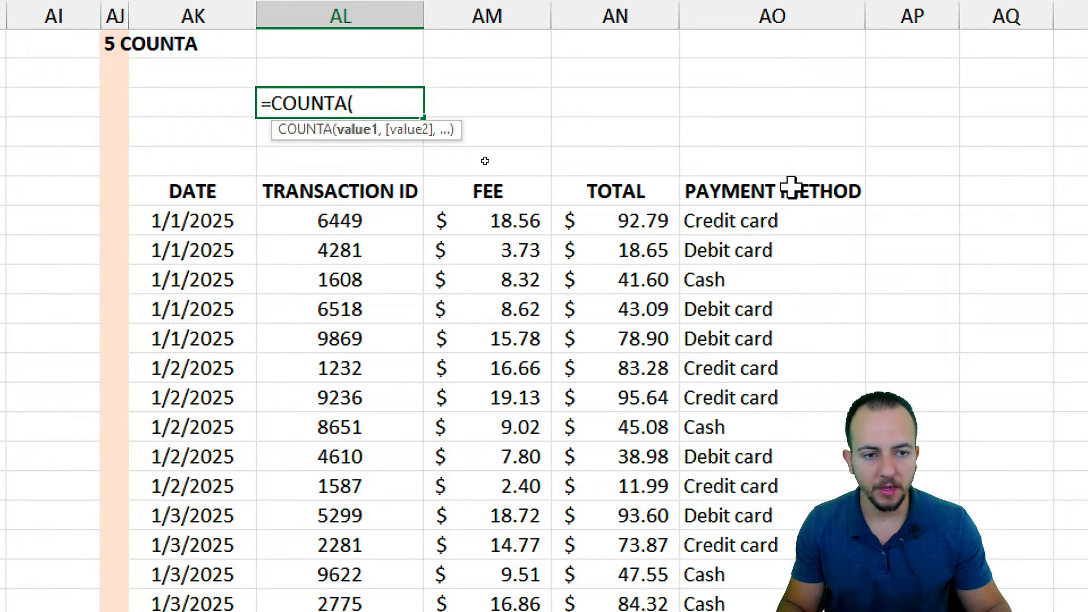
pyautogui.moveTo(787, 187); pyautogui.dragTo(785, 429)
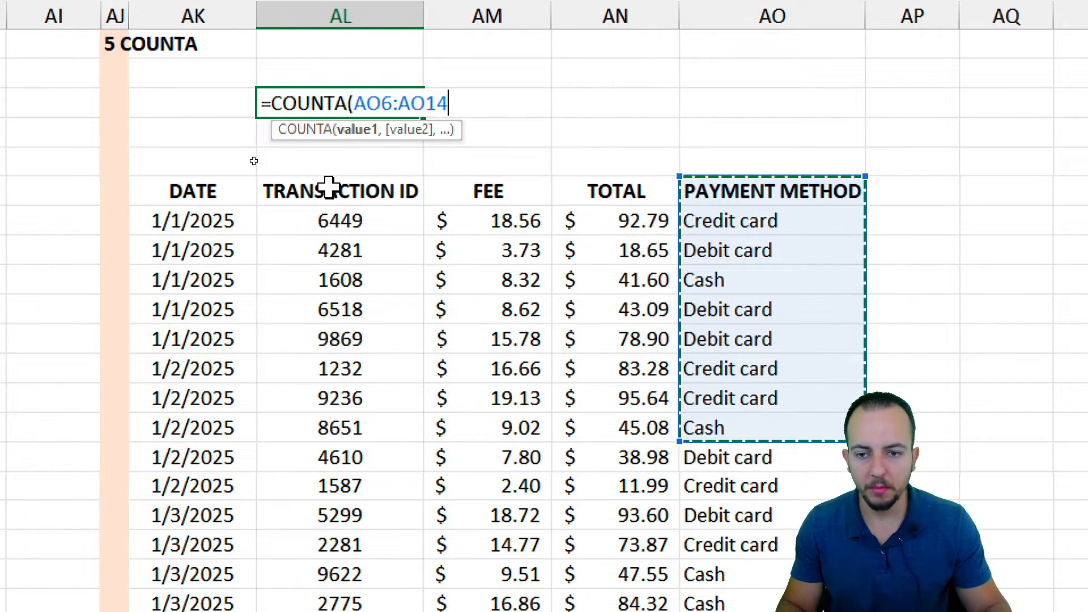
pyautogui.moveTo(329, 187); pyautogui.dragTo(327, 334)
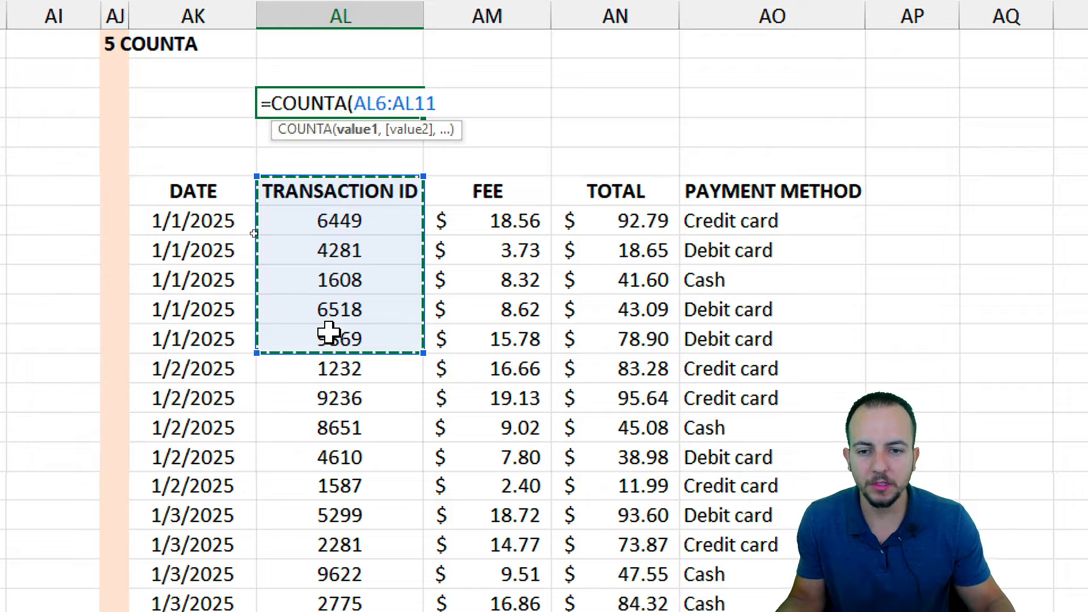
pyautogui.moveTo(378, 219); pyautogui.dragTo(458, 199)
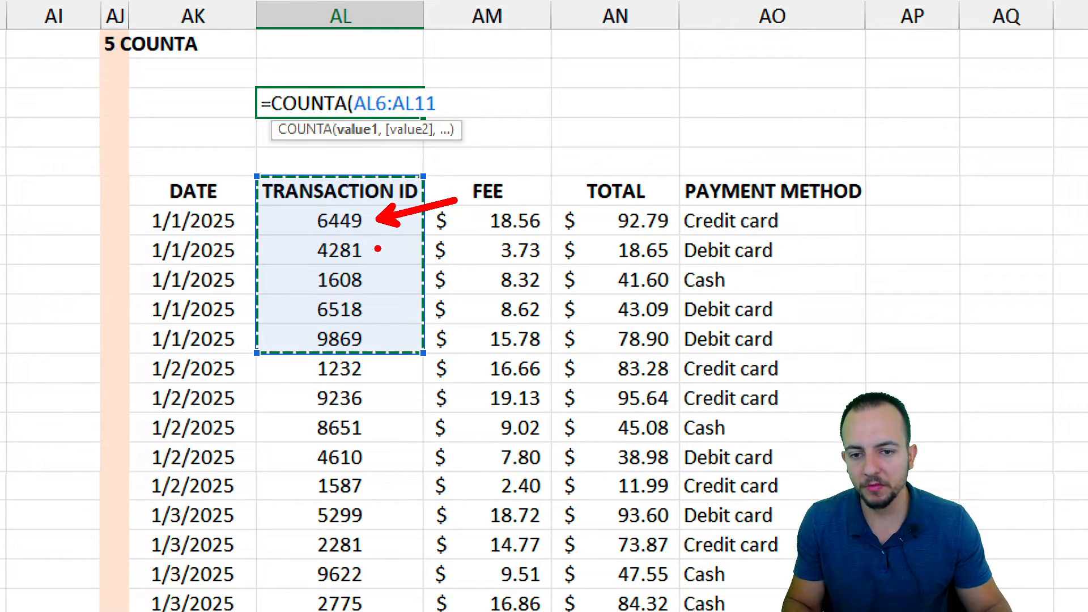
pyautogui.moveTo(376, 246); pyautogui.dragTo(436, 229)
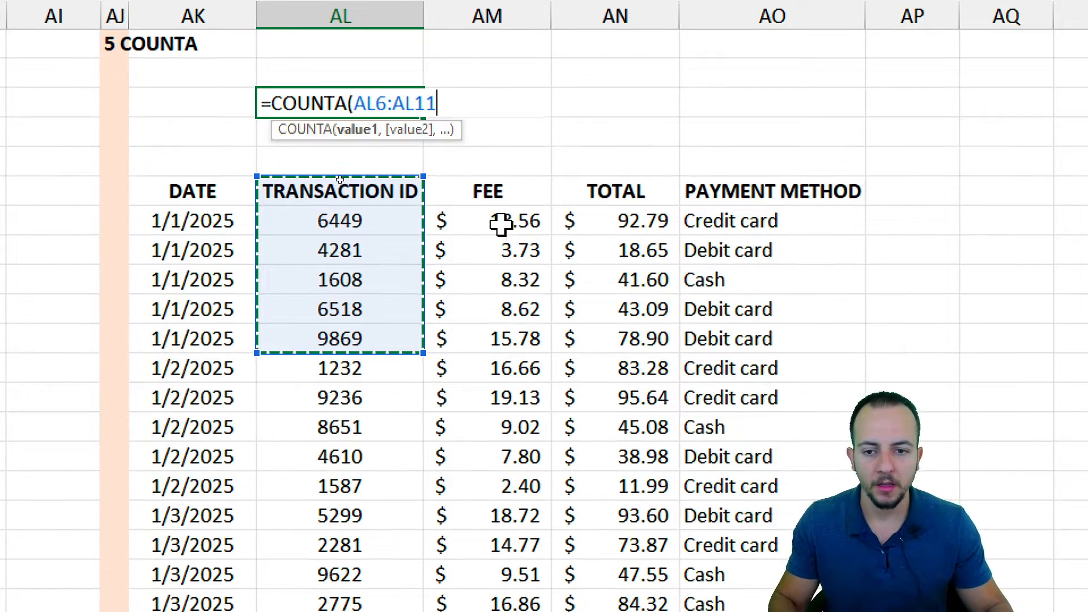
# Complete the COUNTA formula in AL3 with the PAYMENT METHOD range AO6:AO141, including the header cell.
pyautogui.moveTo(709, 191)
pyautogui.mouseDown()
pyautogui.moveTo(719, 517)
pyautogui.moveTo(697, 546)
pyautogui.moveTo(713, 605)
pyautogui.mouseUp()
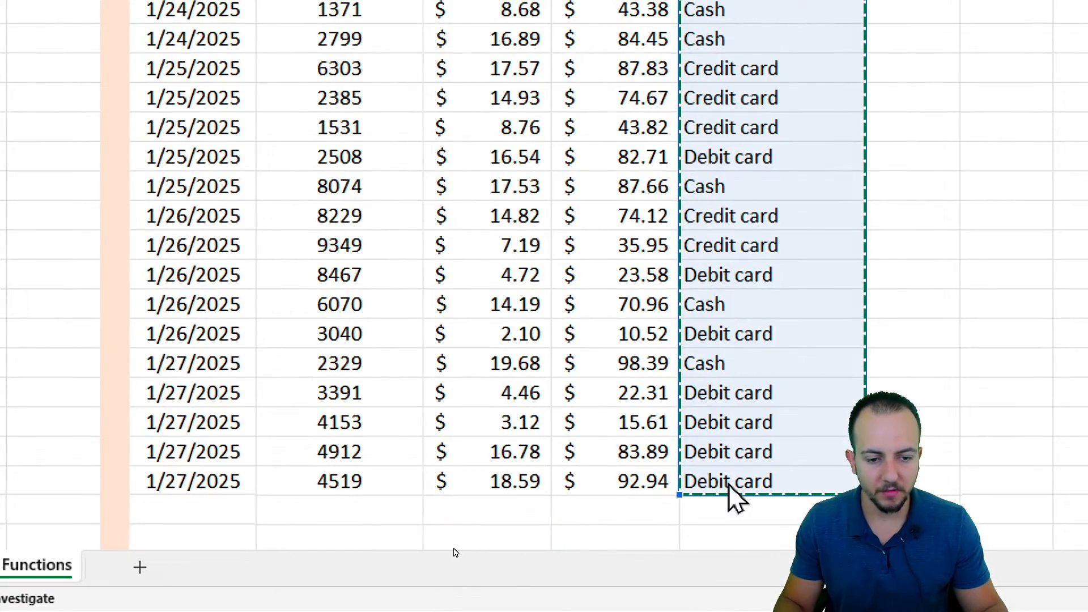
pyautogui.scroll(18, 583, 76)
pyautogui.scroll(15, 529, 99)
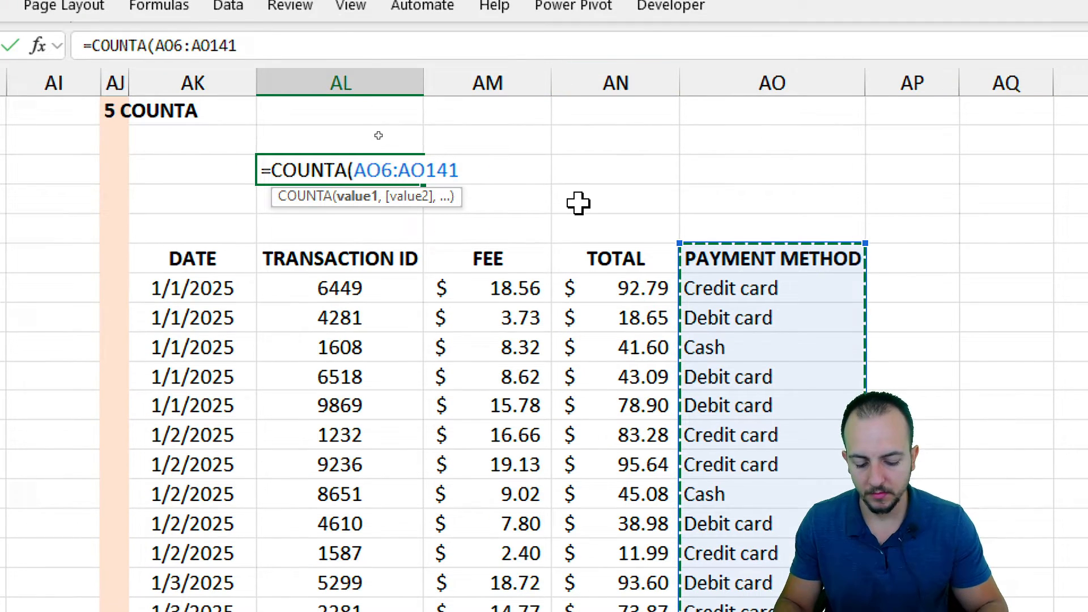
pyautogui.press('Return')
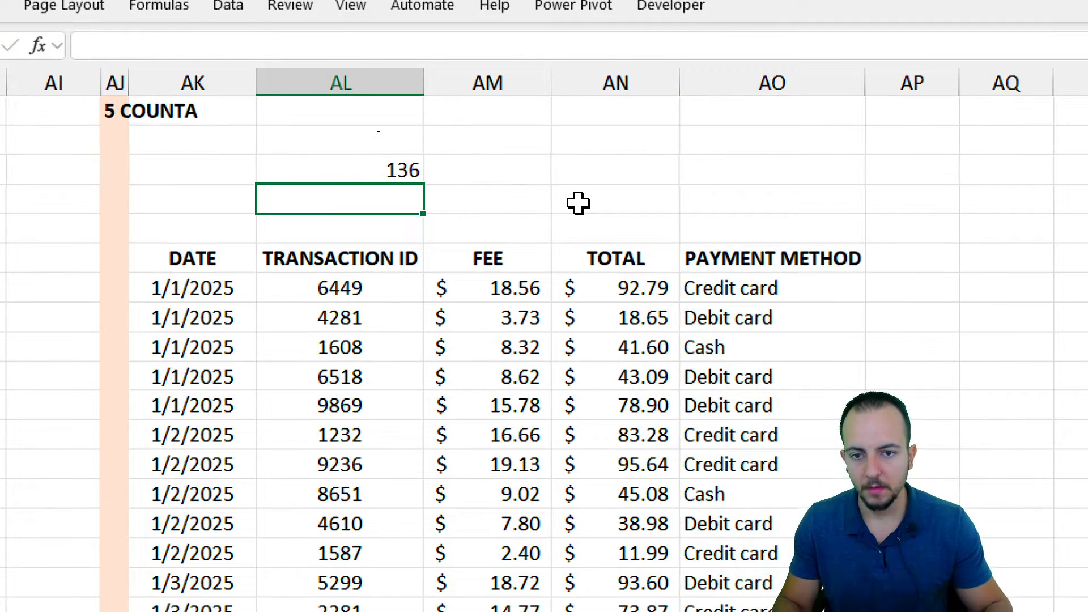
pyautogui.press('Up')
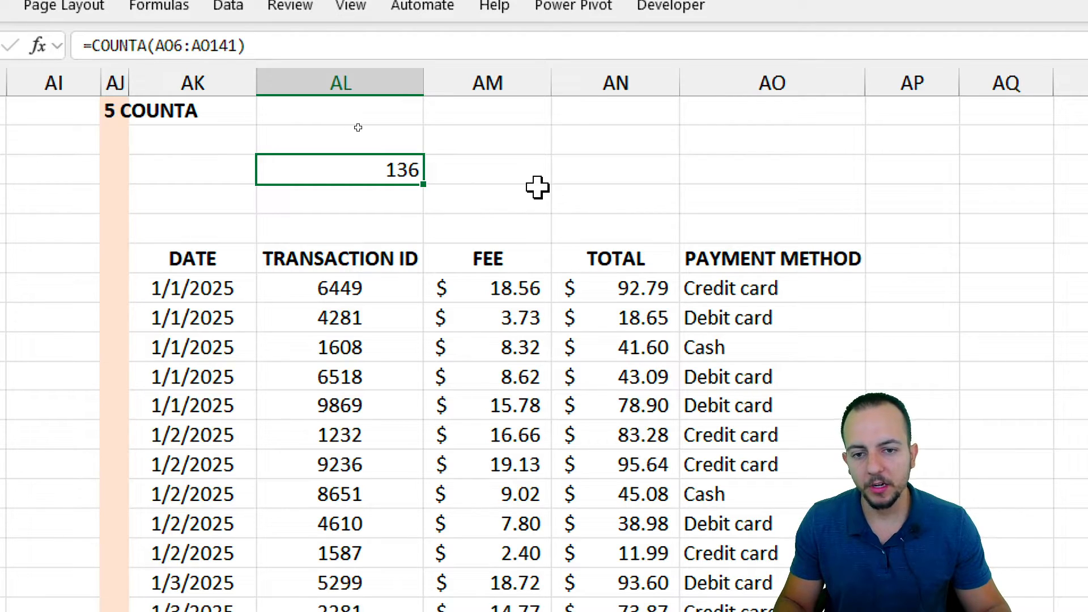
pyautogui.moveTo(142, 237)
pyautogui.mouseDown()
pyautogui.moveTo(417, 273)
pyautogui.moveTo(884, 279)
pyautogui.mouseUp()
pyautogui.moveTo(686, 228); pyautogui.dragTo(744, 191)
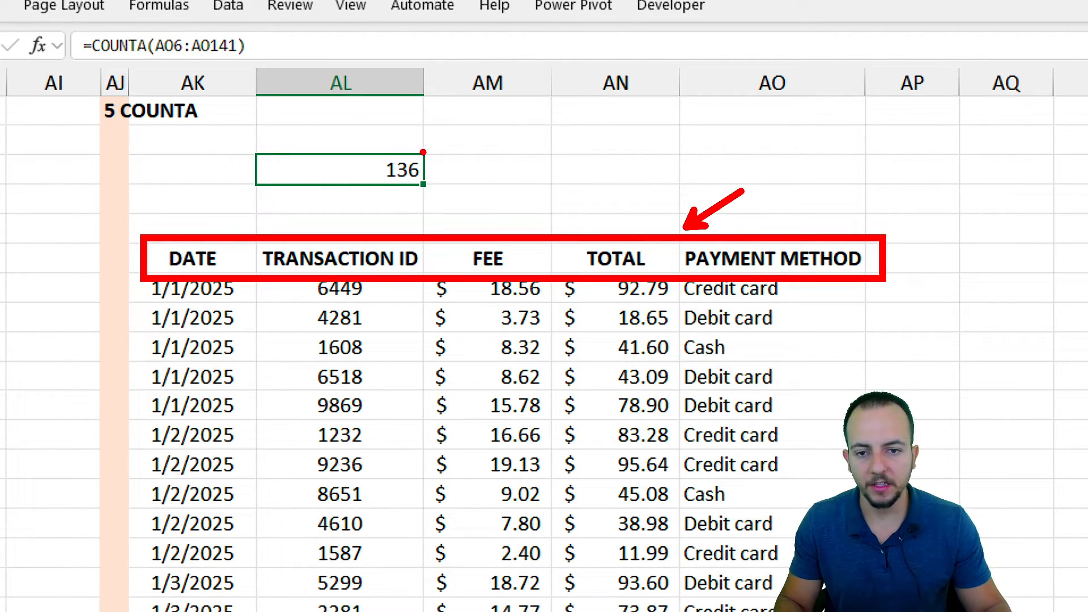
pyautogui.moveTo(424, 155); pyautogui.dragTo(536, 197)
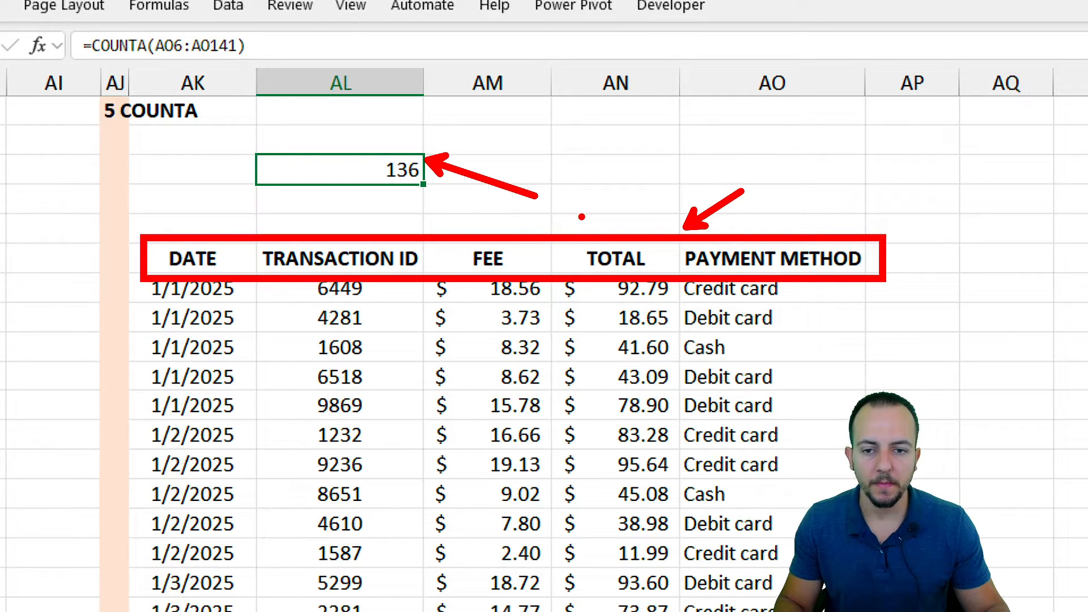
pyautogui.hotkey('ctrl', 'z')
pyautogui.hotkey('ctrl', 'z')
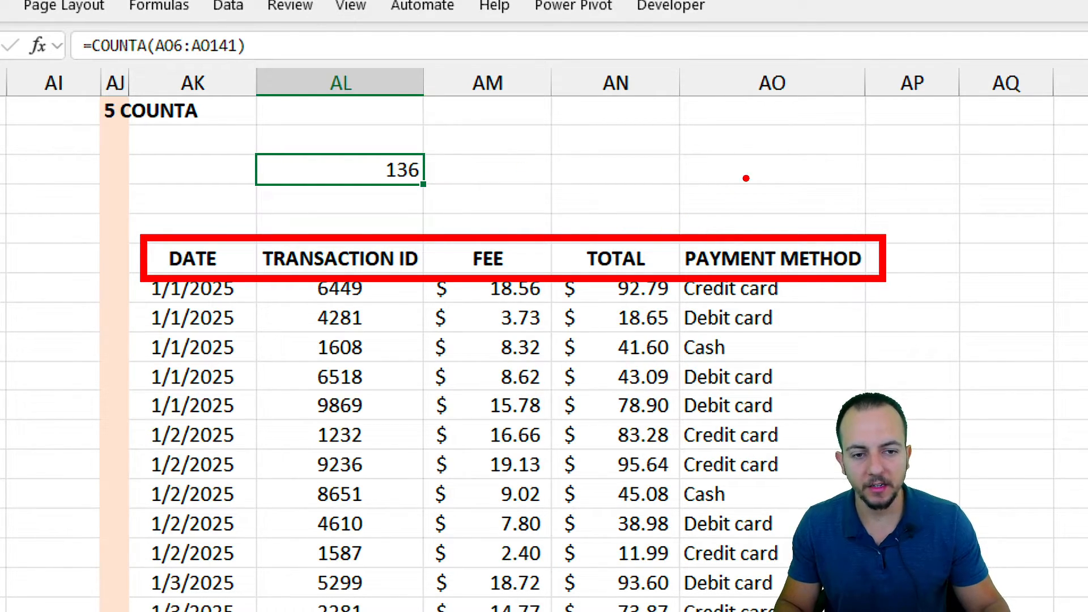
pyautogui.moveTo(451, 128)
pyautogui.mouseDown()
pyautogui.moveTo(363, 140)
pyautogui.moveTo(454, 119)
pyautogui.mouseUp()
pyautogui.press('Escape')
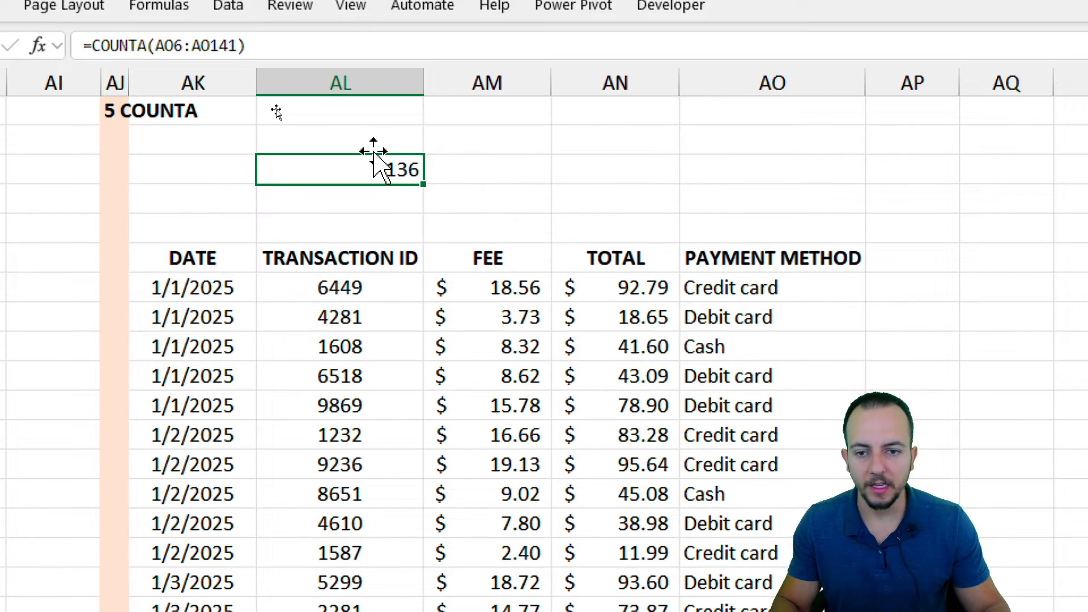
# Edit the formula in AL3 to =COUNTA(AO6:AO141)-1 so the header cell is excluded from the count.
pyautogui.doubleClick(399, 170)
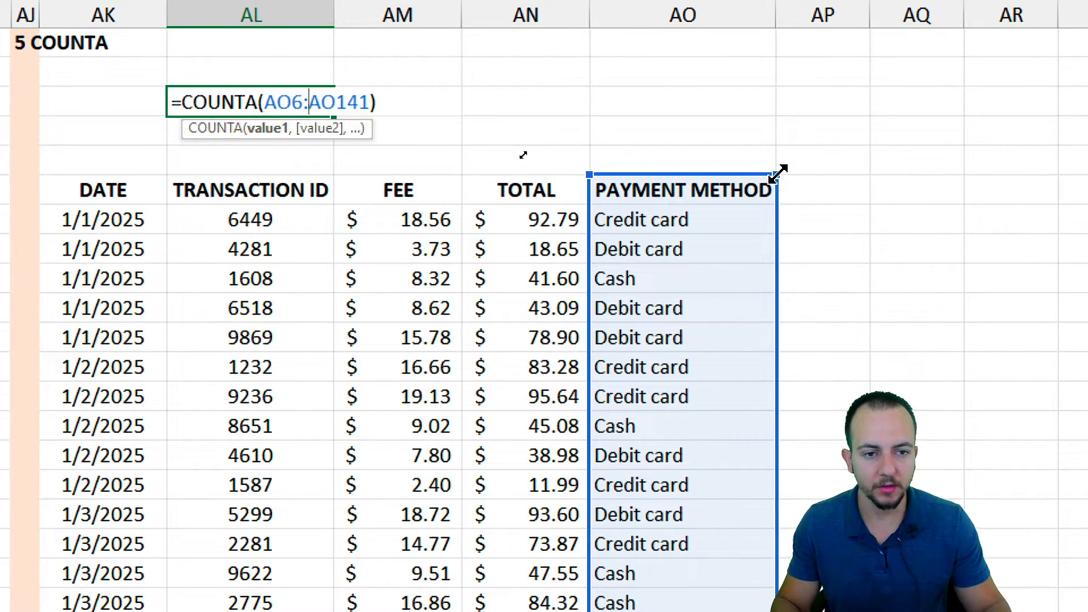
pyautogui.moveTo(775, 190); pyautogui.dragTo(773, 202)
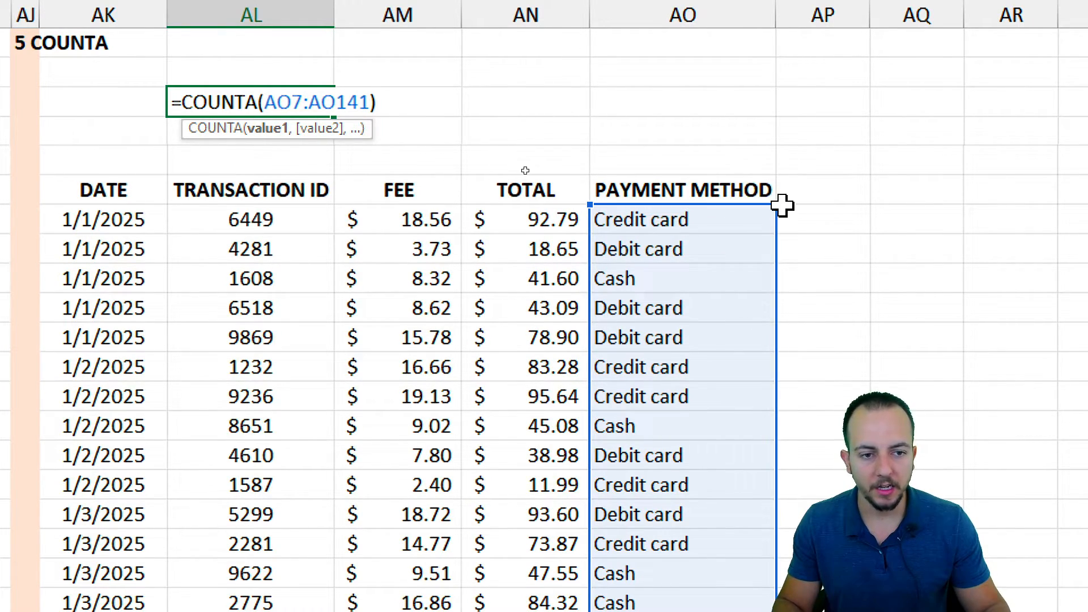
pyautogui.moveTo(776, 194); pyautogui.dragTo(778, 182)
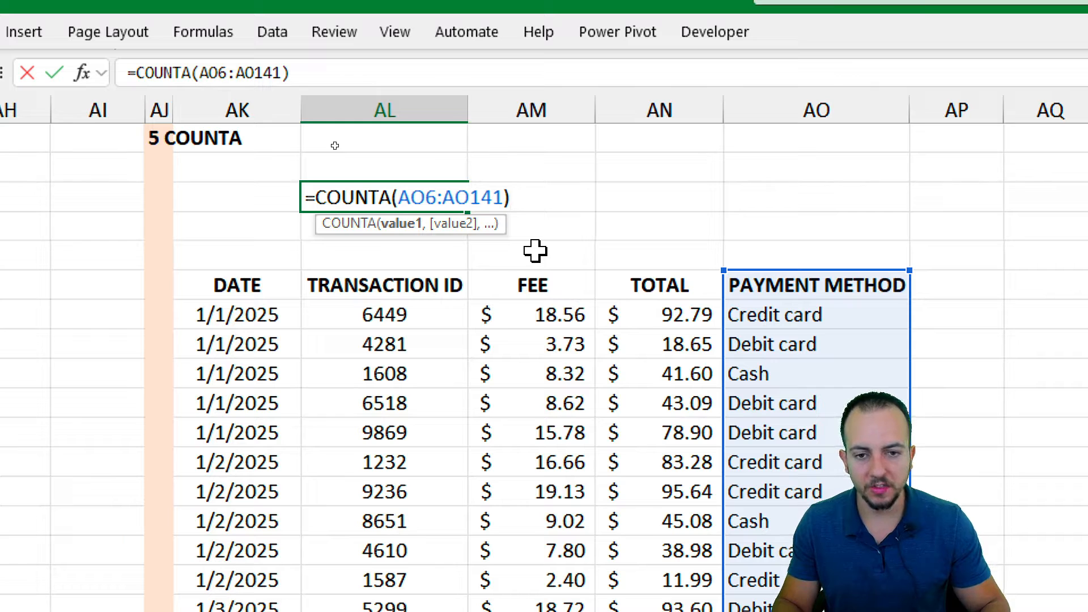
pyautogui.write('-1')
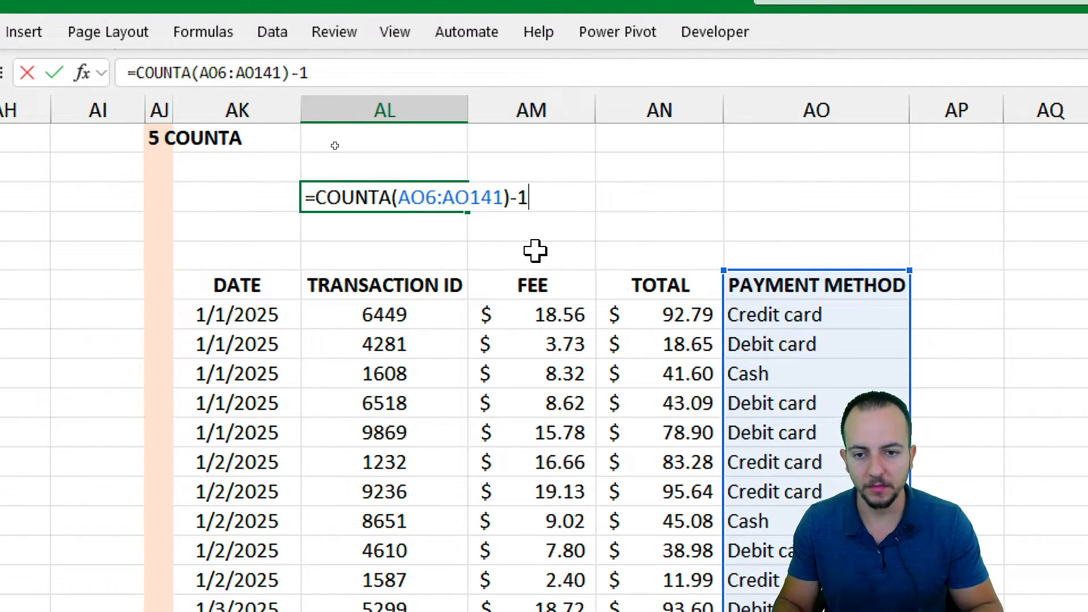
pyautogui.press('Return')
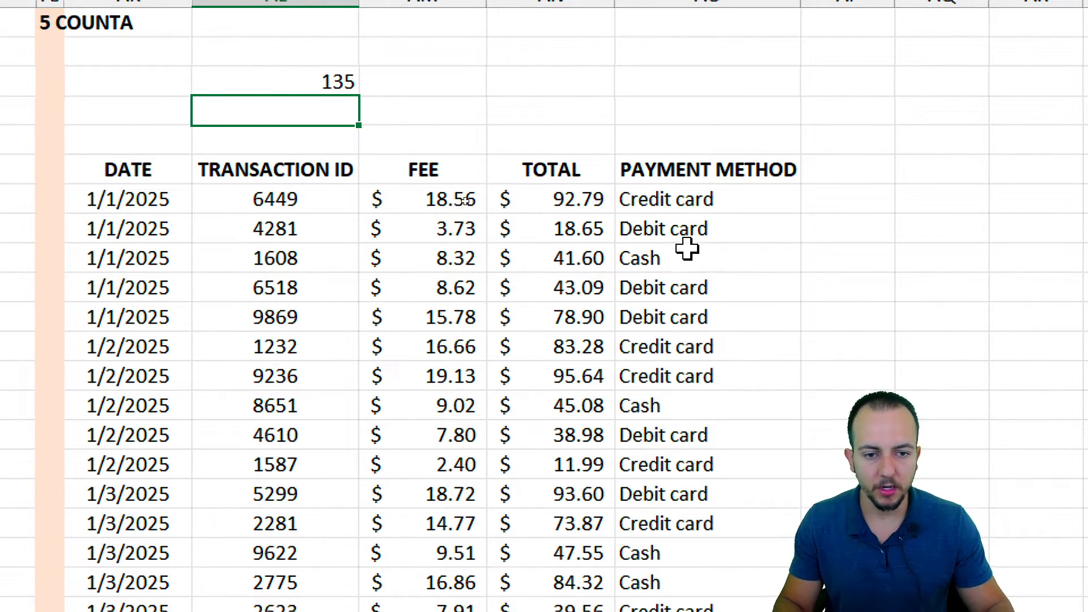
# Copy the payment methods in AO9:AO12, clear those cells to test the COUNTA result, and paste the values back.
pyautogui.moveTo(688, 258); pyautogui.dragTo(693, 346)
pyautogui.hotkey('ctrl', 'c')
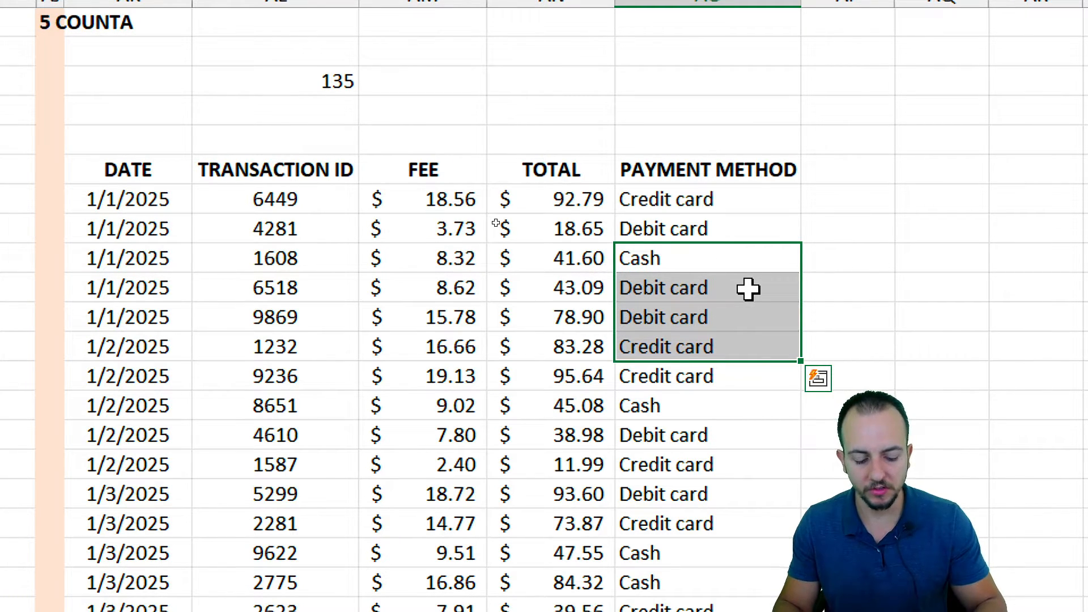
pyautogui.press('Delete')
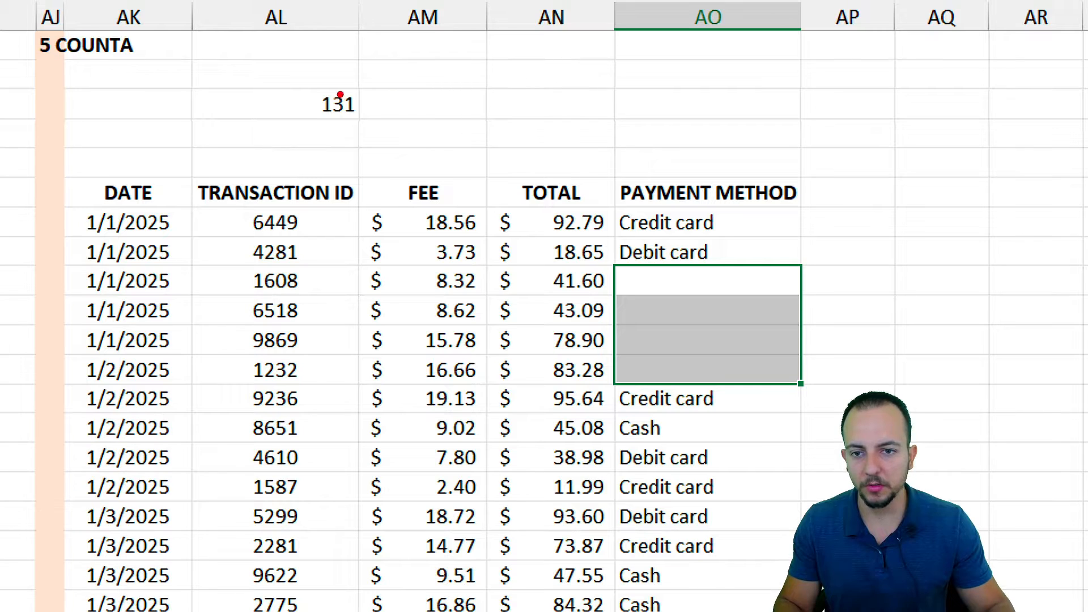
pyautogui.moveTo(304, 58)
pyautogui.mouseDown()
pyautogui.moveTo(367, 104)
pyautogui.moveTo(364, 159)
pyautogui.mouseUp()
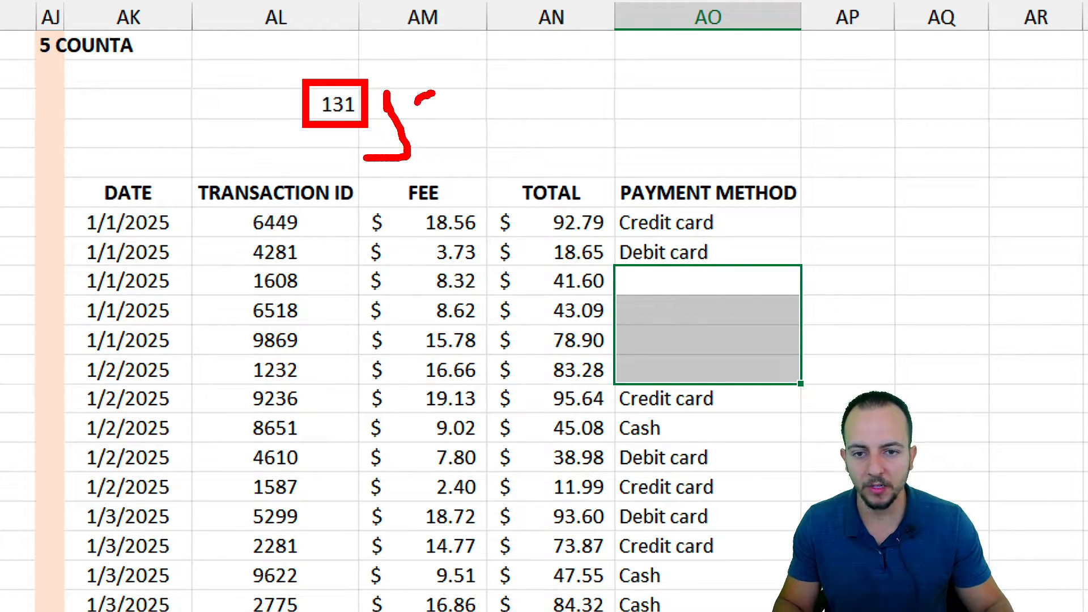
pyautogui.moveTo(434, 92)
pyautogui.mouseDown()
pyautogui.moveTo(411, 149)
pyautogui.moveTo(504, 142)
pyautogui.mouseUp()
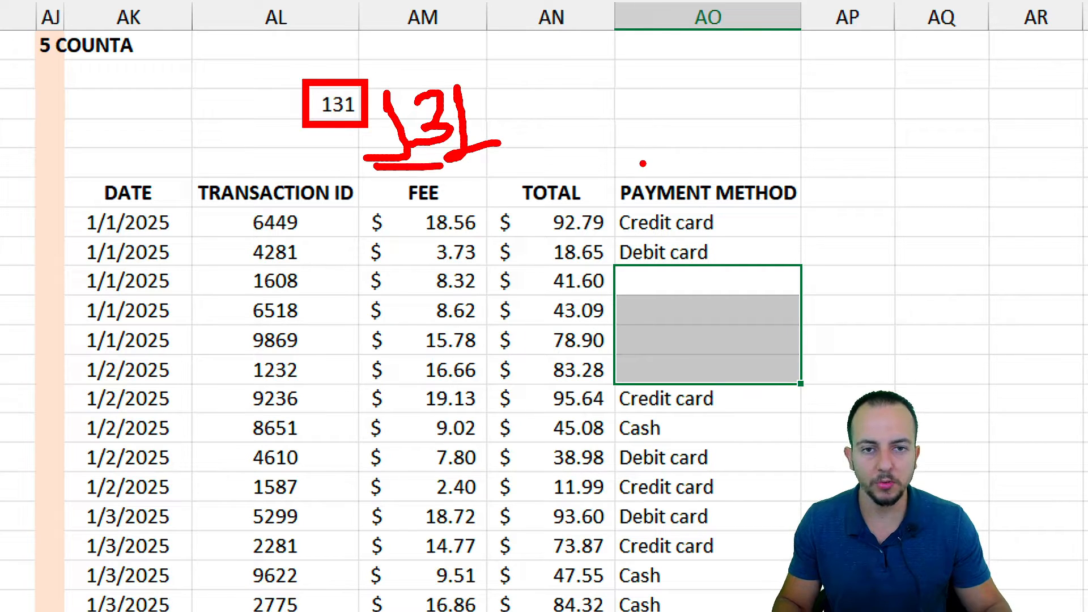
pyautogui.moveTo(612, 263); pyautogui.dragTo(811, 395)
pyautogui.moveTo(873, 318); pyautogui.dragTo(825, 358)
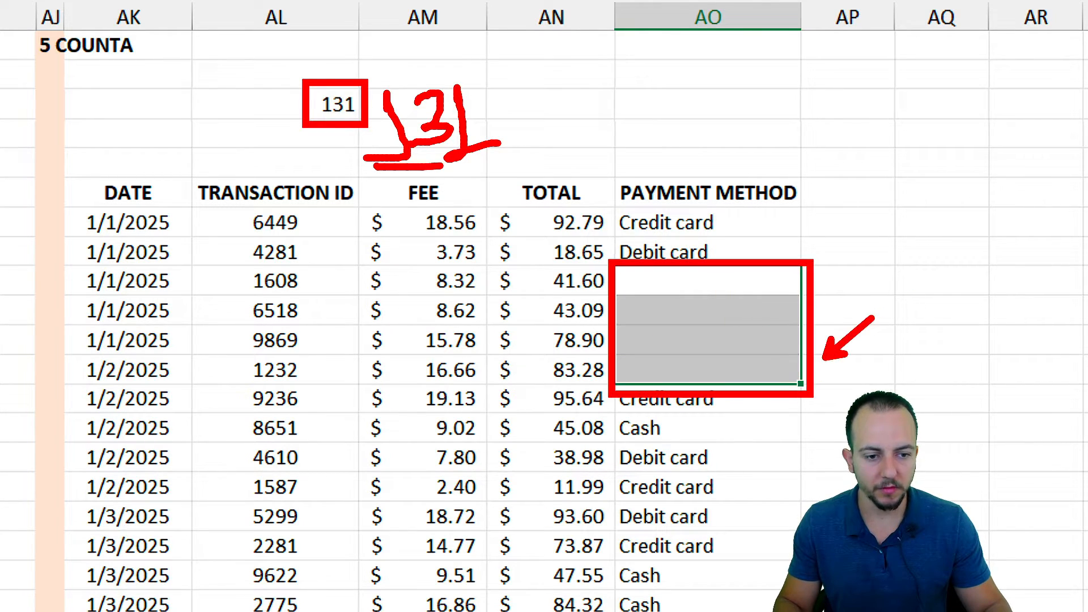
pyautogui.press('Escape')
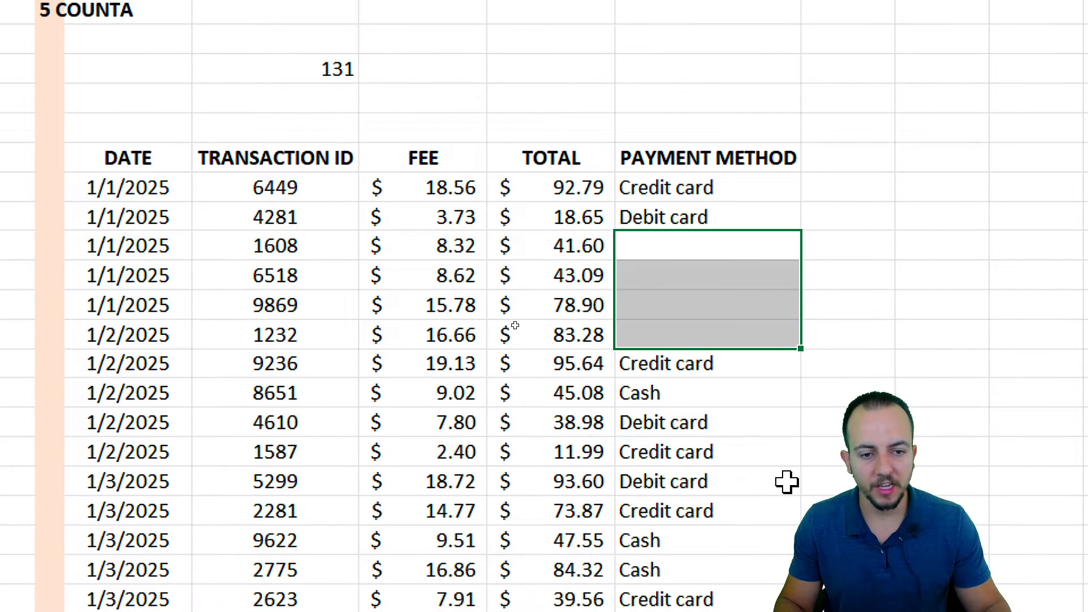
pyautogui.hotkey('ctrl', 'v')
pyautogui.click(687, 226)
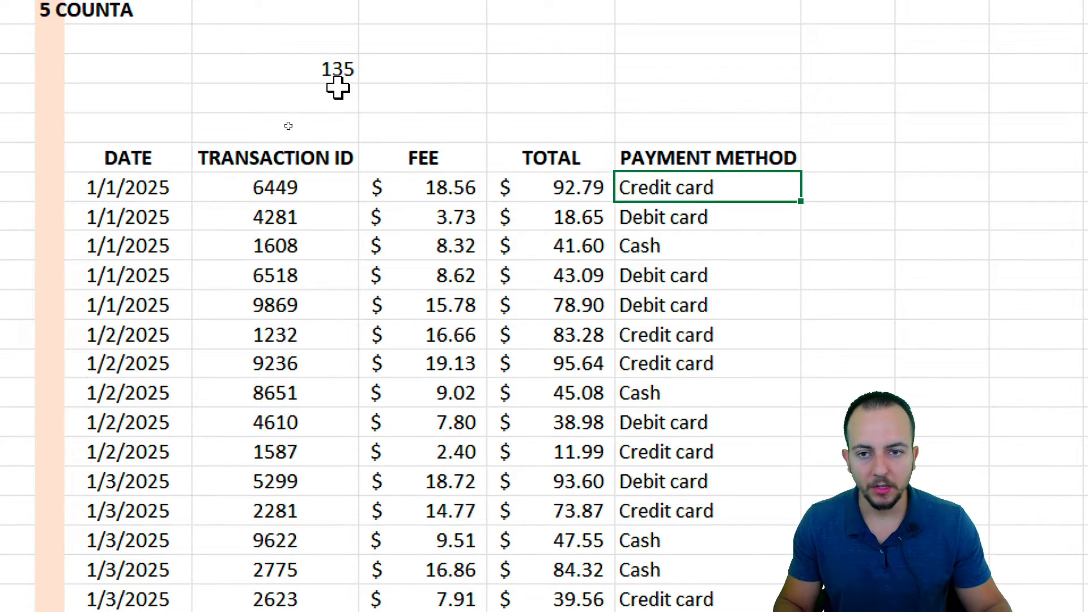
# Try extending the COUNTA range in AL3 through the eight empty rows below the last transaction.
pyautogui.click(308, 57)
pyautogui.doubleClick(306, 62)
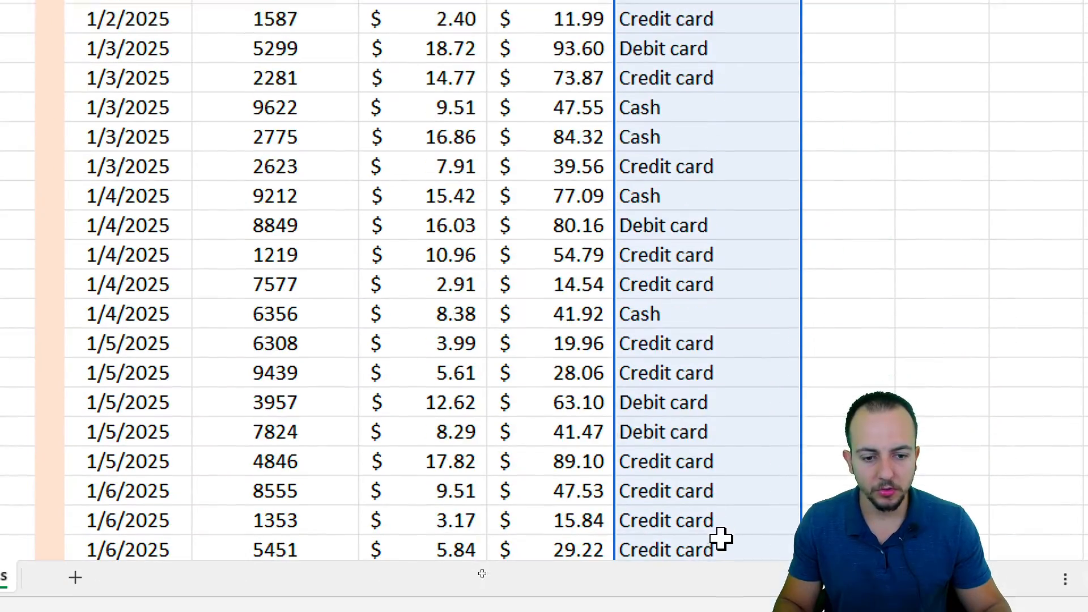
pyautogui.scroll(-5, 746, 420)
pyautogui.scroll(-20, 746, 420)
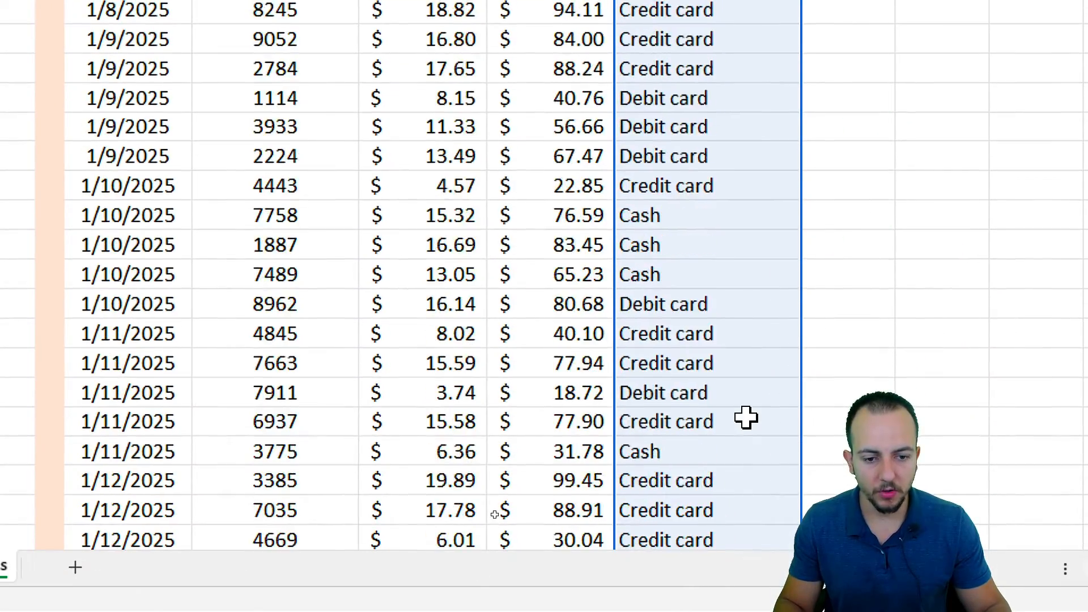
pyautogui.scroll(-5, 748, 417)
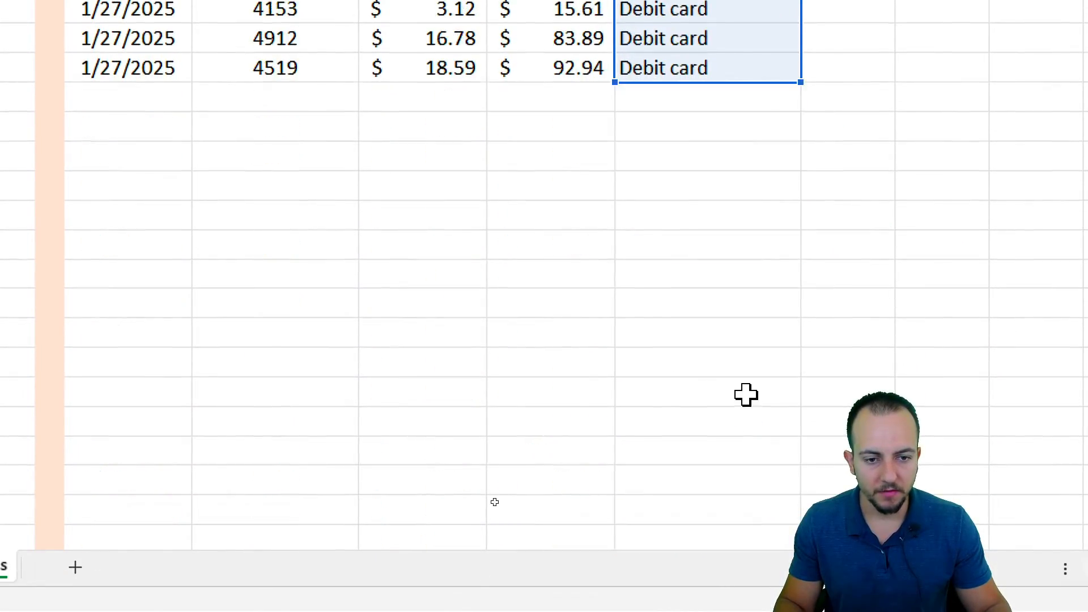
pyautogui.scroll(1, 746, 393)
pyautogui.moveTo(798, 172); pyautogui.dragTo(794, 407)
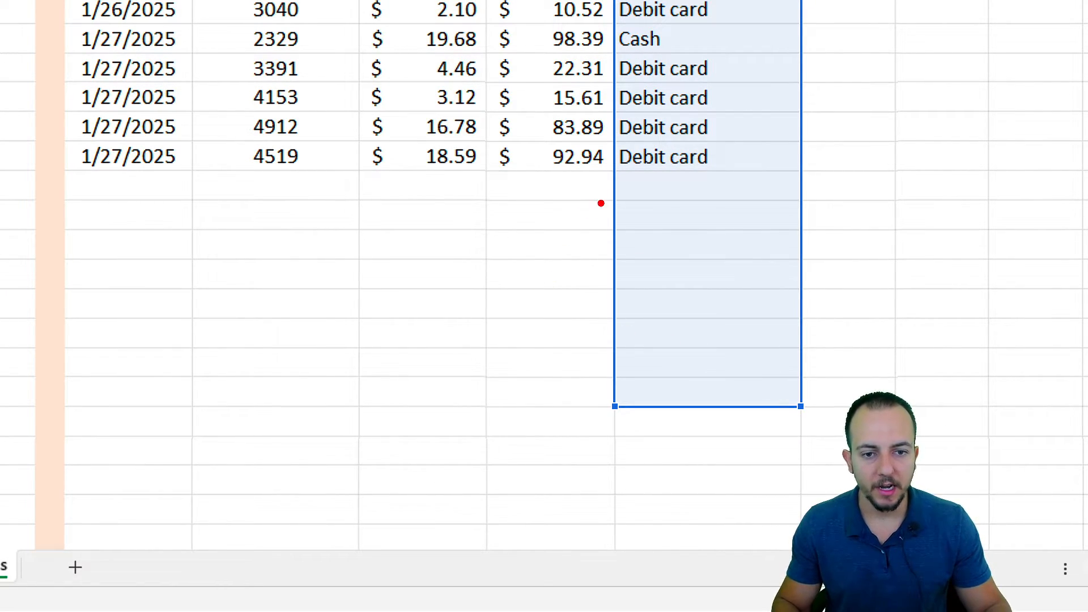
pyautogui.moveTo(631, 190); pyautogui.dragTo(526, 222)
pyautogui.moveTo(674, 219); pyautogui.dragTo(778, 249)
pyautogui.moveTo(641, 253); pyautogui.dragTo(549, 287)
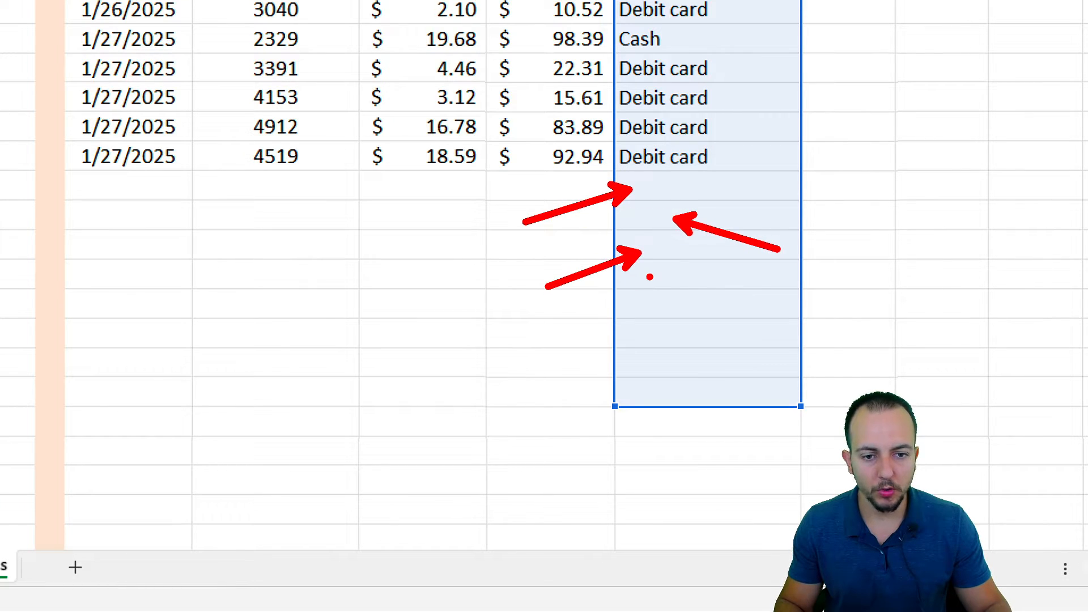
pyautogui.moveTo(650, 277); pyautogui.dragTo(726, 298)
pyautogui.moveTo(636, 315); pyautogui.dragTo(572, 339)
pyautogui.moveTo(655, 183); pyautogui.dragTo(654, 405)
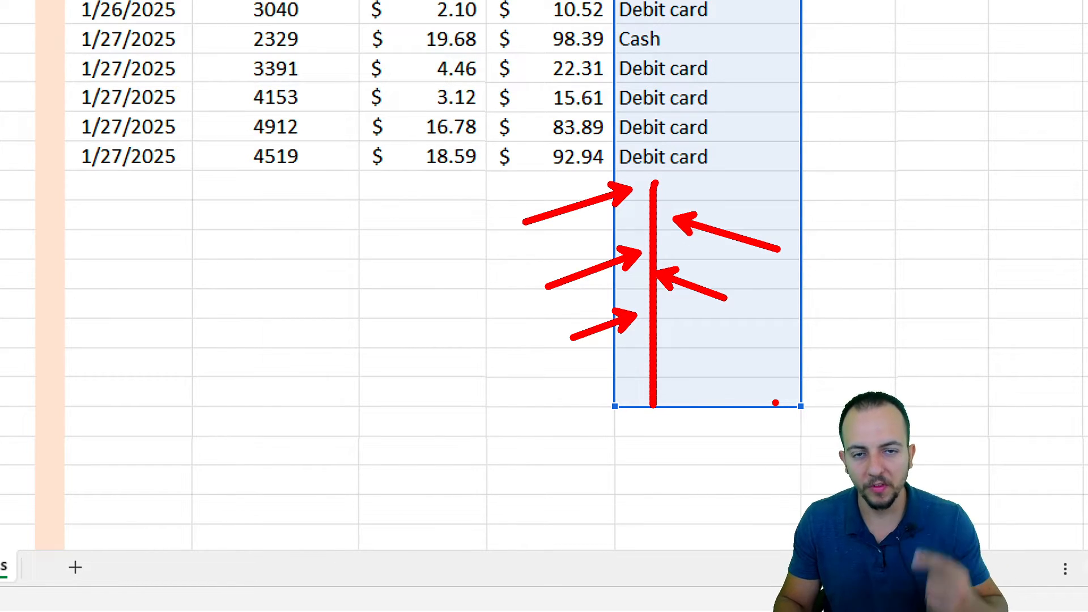
pyautogui.press('Escape')
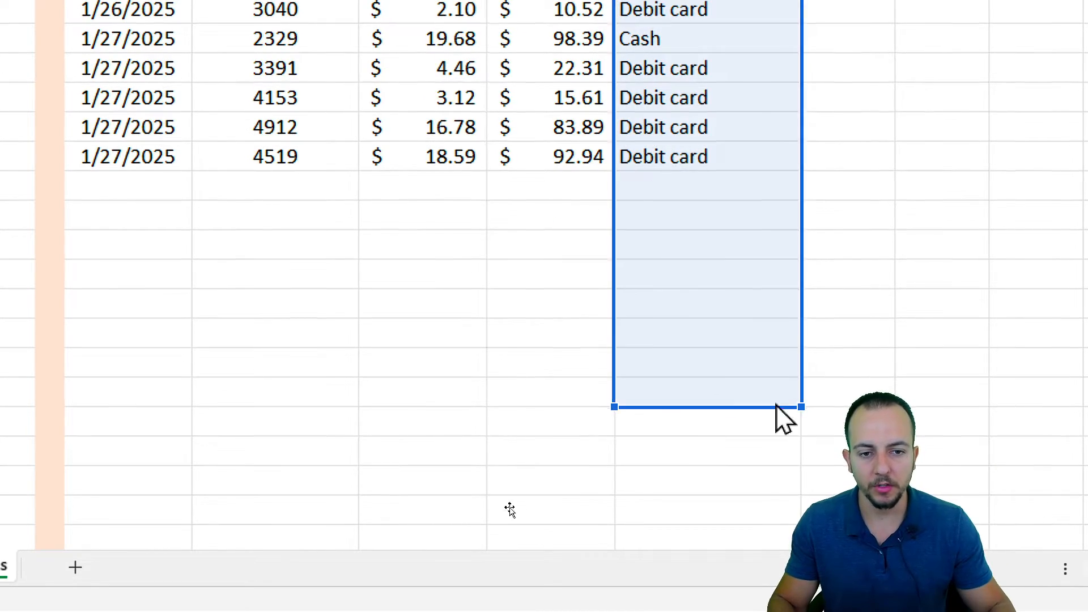
pyautogui.press('Escape')
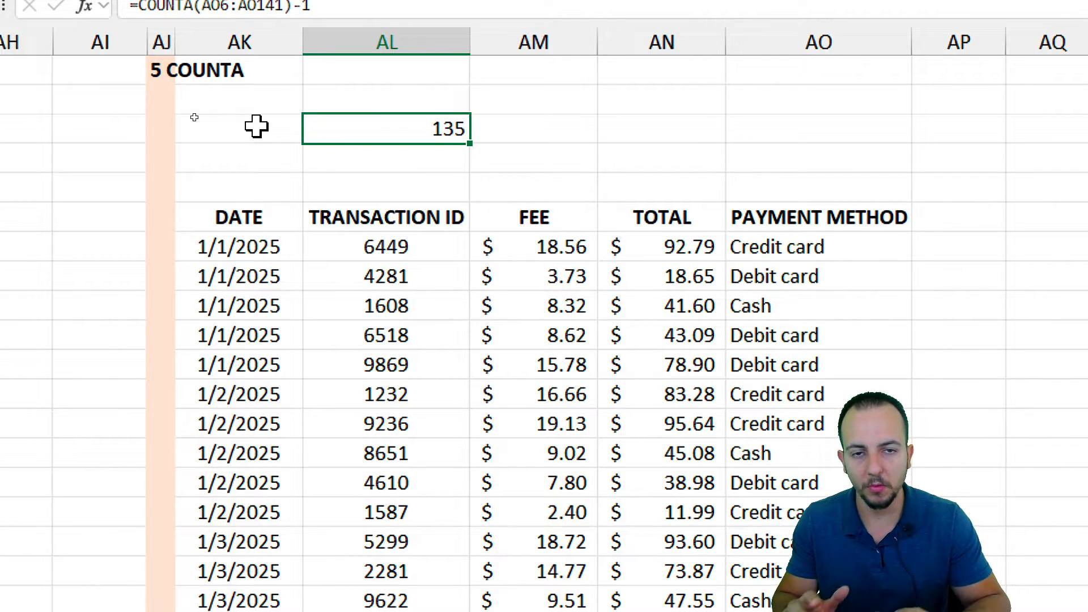
# Examine the COUNTBLANK section's transaction table by highlighting its TRANSACTION ID, FEE, TOTAL and PAYMENT METHOD columns in turn.
pyautogui.hscroll(6, 364, 381)
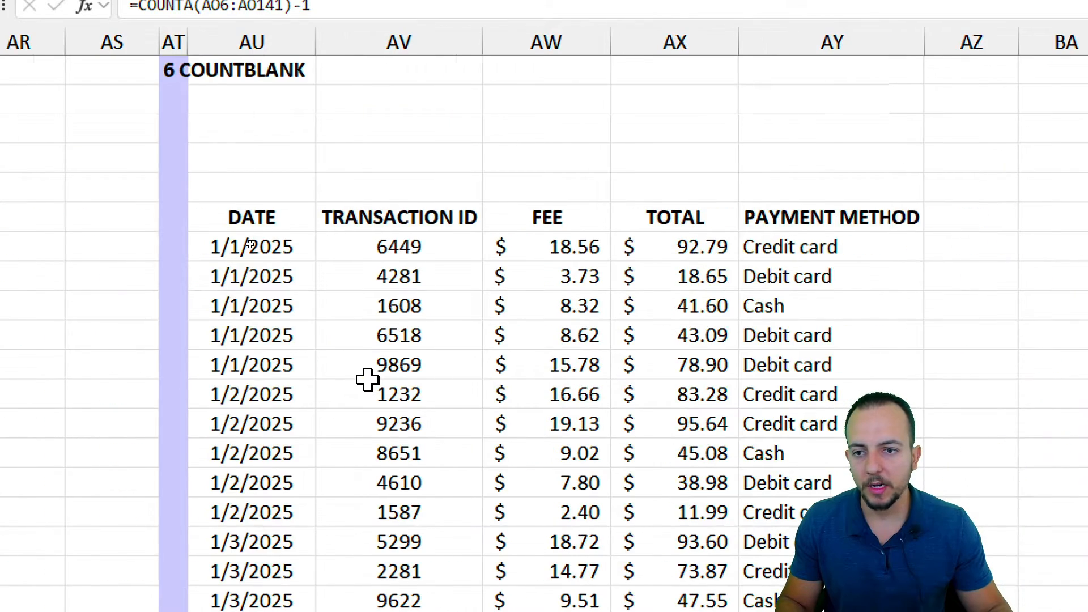
pyautogui.hscroll(-3, 396, 381)
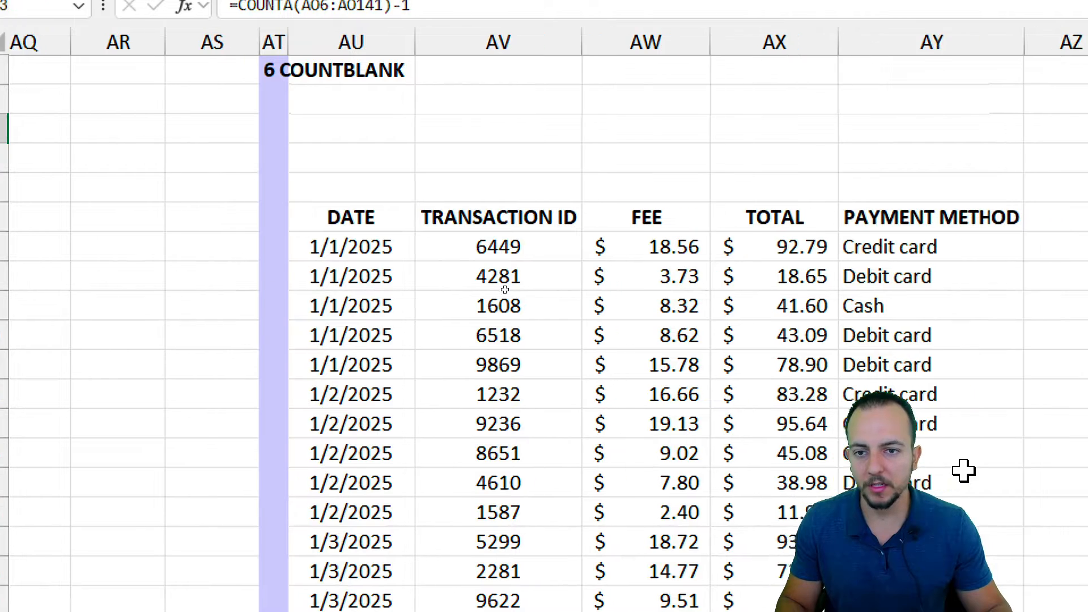
pyautogui.click(438, 163)
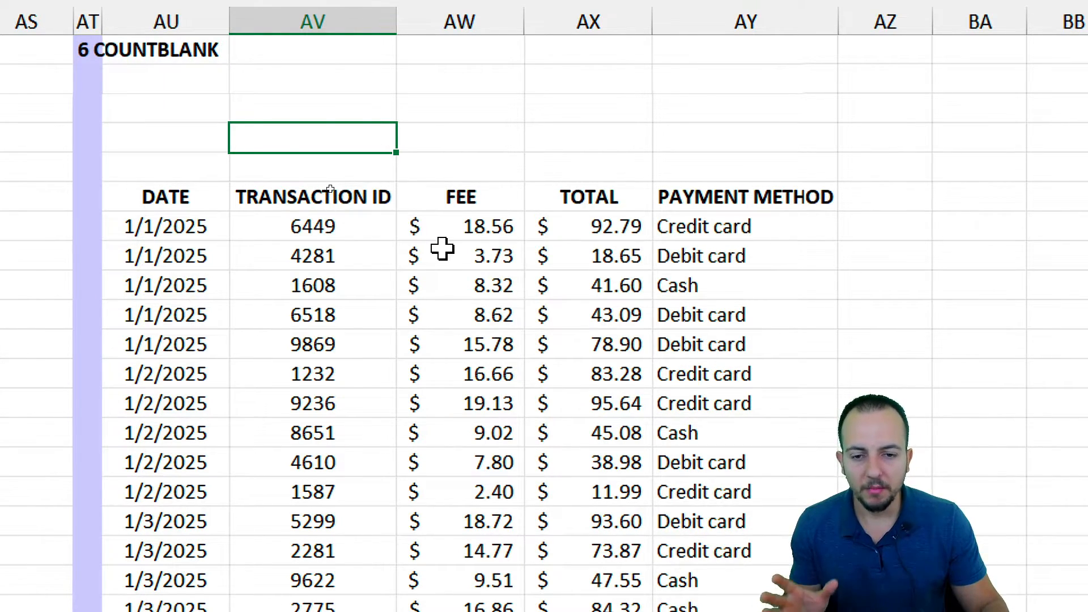
pyautogui.click(179, 229)
pyautogui.click(349, 252)
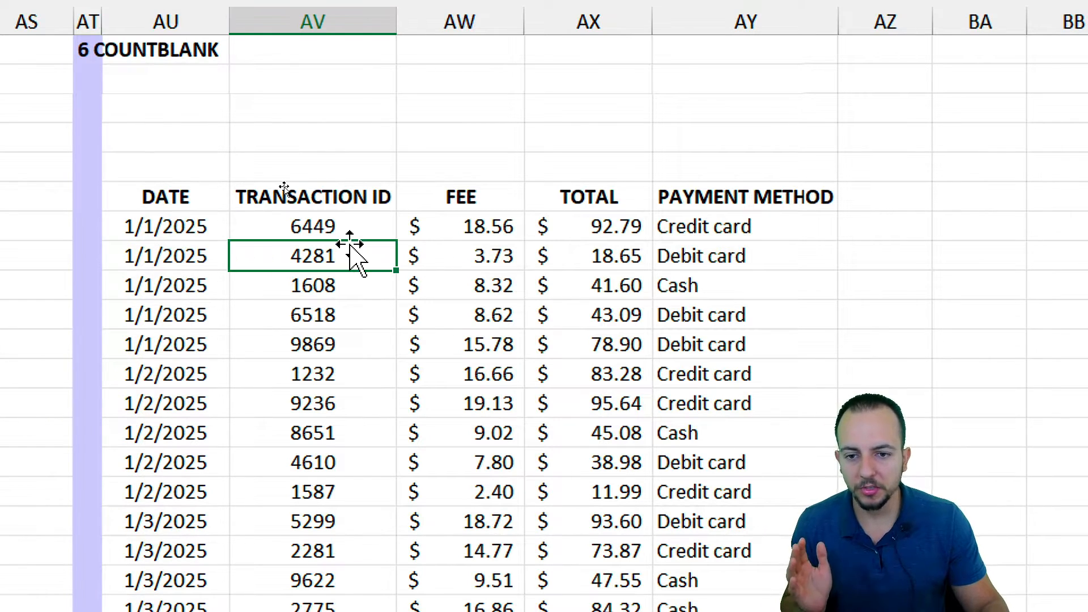
pyautogui.hotkey('ctrl', 'space')
pyautogui.click(468, 253)
pyautogui.hotkey('ctrl', 'space')
pyautogui.click(607, 255)
pyautogui.hotkey('ctrl', 'space')
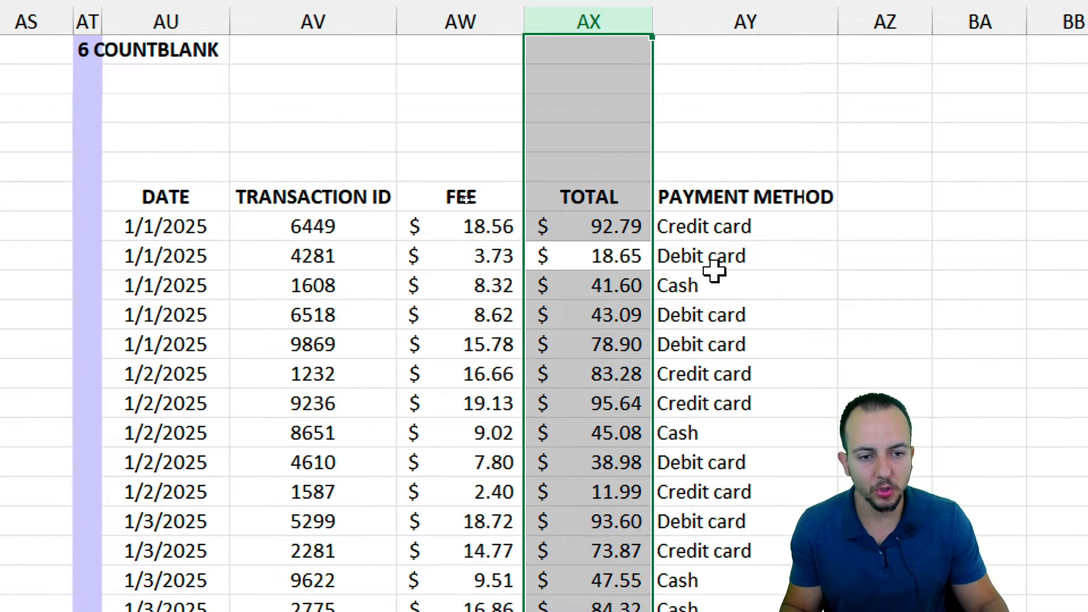
pyautogui.click(713, 273)
pyautogui.hotkey('ctrl', 'space')
pyautogui.click(165, 196)
# Examine the COUNTBLANK table for empty rows between the transactions, highlighting the gaps found along the way.
pyautogui.scroll(-5, 396, 255)
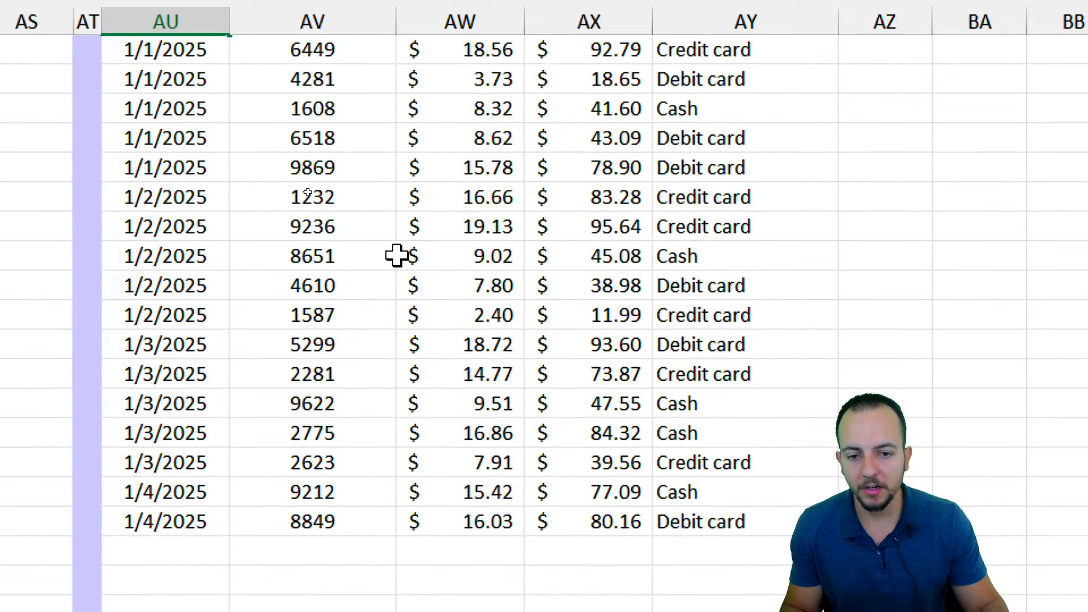
pyautogui.scroll(-1, 397, 256)
pyautogui.moveTo(210, 245)
pyautogui.mouseDown()
pyautogui.moveTo(257, 211)
pyautogui.moveTo(668, 205)
pyautogui.moveTo(753, 240)
pyautogui.mouseUp()
pyautogui.moveTo(68, 180); pyautogui.dragTo(773, 270)
pyautogui.moveTo(94, 436); pyautogui.dragTo(777, 479)
pyautogui.moveTo(772, 462); pyautogui.dragTo(411, 461)
pyautogui.press('Escape')
pyautogui.scroll(-4, 237, 454)
pyautogui.scroll(-7, 237, 454)
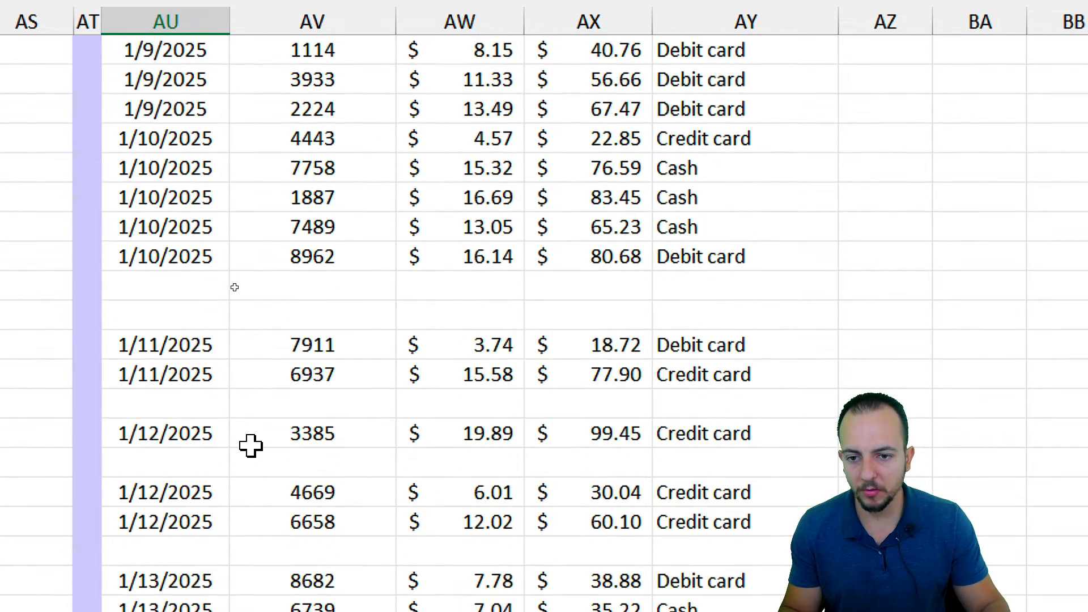
pyautogui.moveTo(187, 196); pyautogui.dragTo(703, 209)
pyautogui.moveTo(696, 304); pyautogui.dragTo(193, 317)
pyautogui.moveTo(240, 379); pyautogui.dragTo(707, 374)
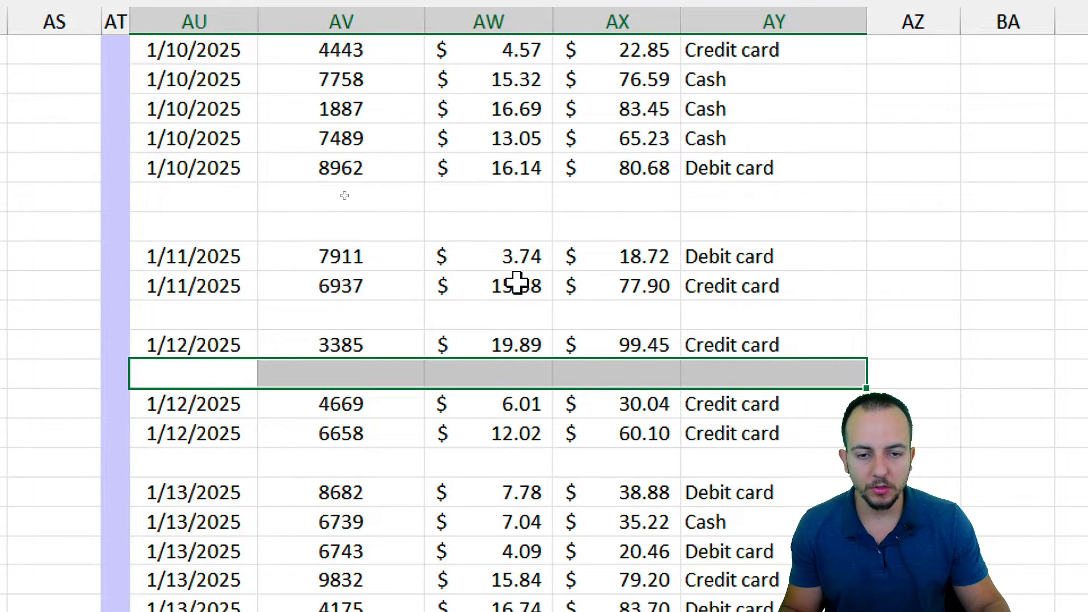
pyautogui.moveTo(222, 197); pyautogui.dragTo(708, 222)
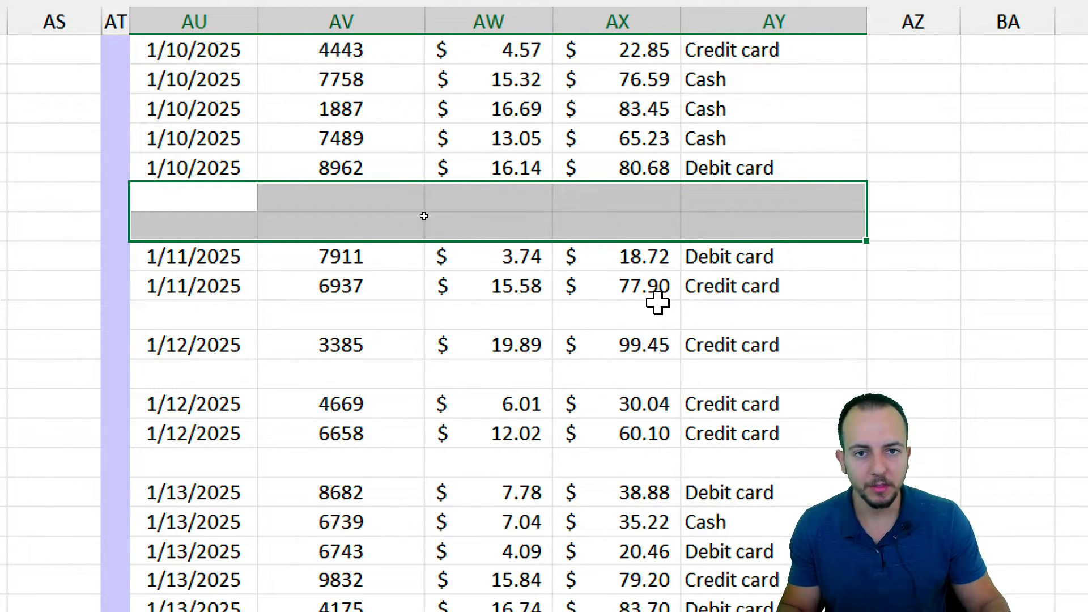
pyautogui.scroll(5, 594, 339)
pyautogui.scroll(12, 594, 339)
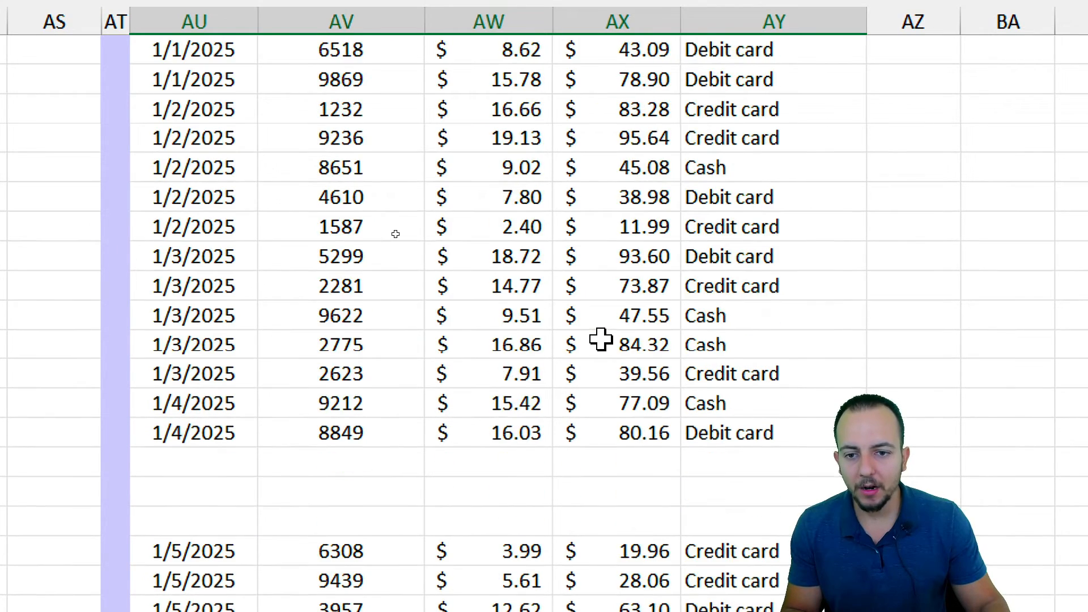
# Start a COUNTBLANK formula in cell AV3 above the TRANSACTION ID column.
pyautogui.click(357, 113)
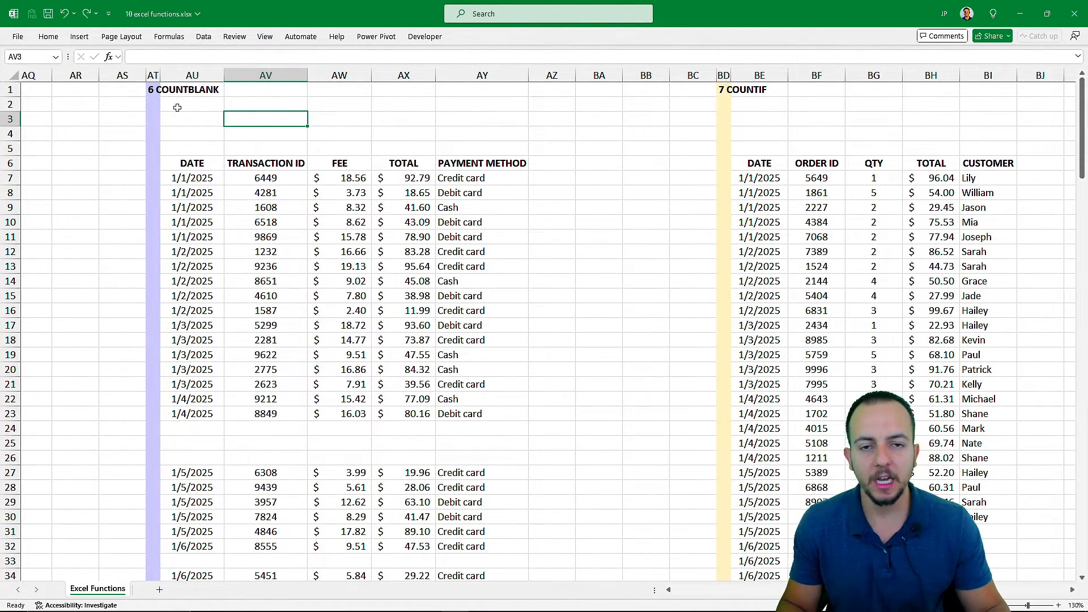
pyautogui.scroll(-13, 294, 193)
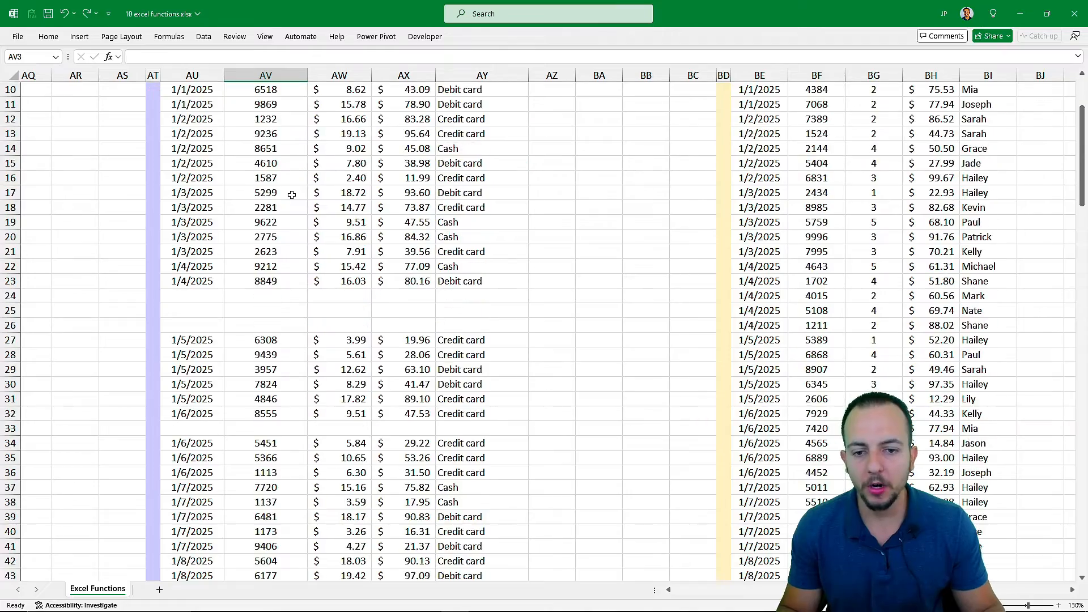
pyautogui.scroll(-4, 292, 195)
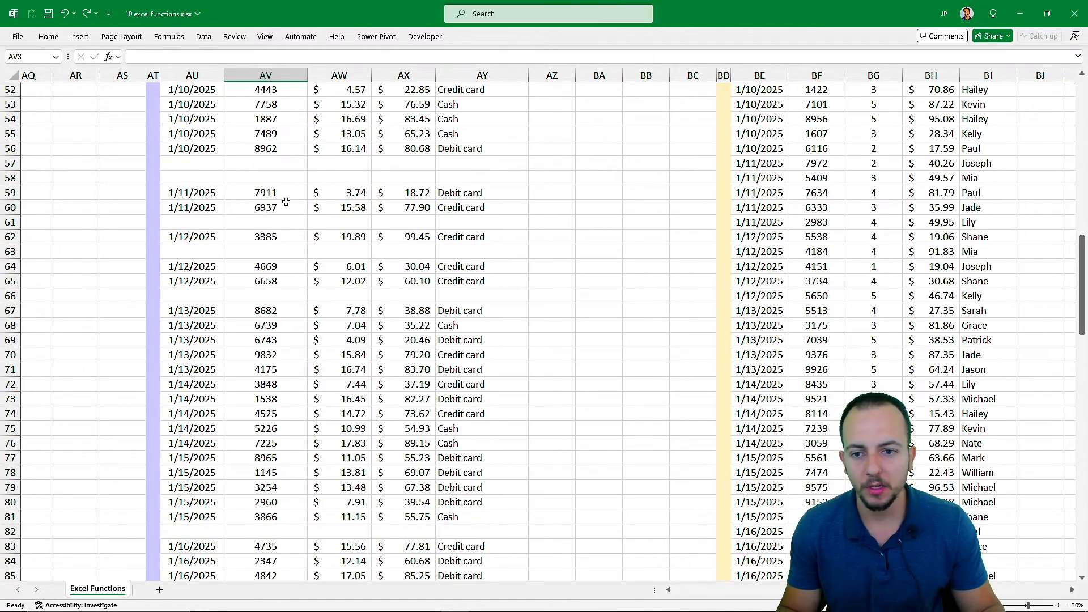
pyautogui.scroll(14, 297, 248)
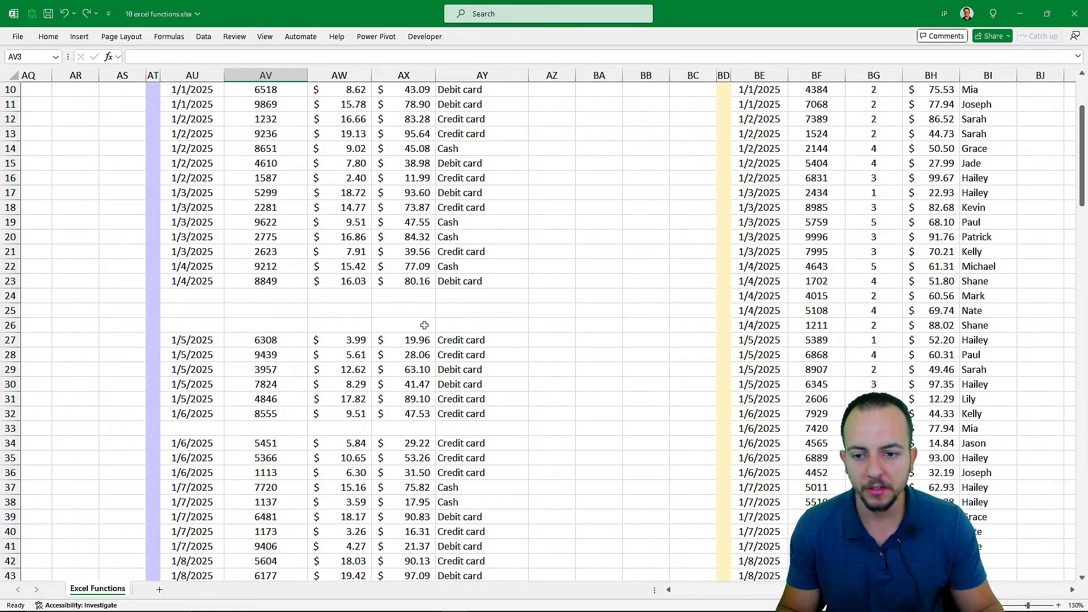
pyautogui.scroll(3, 292, 307)
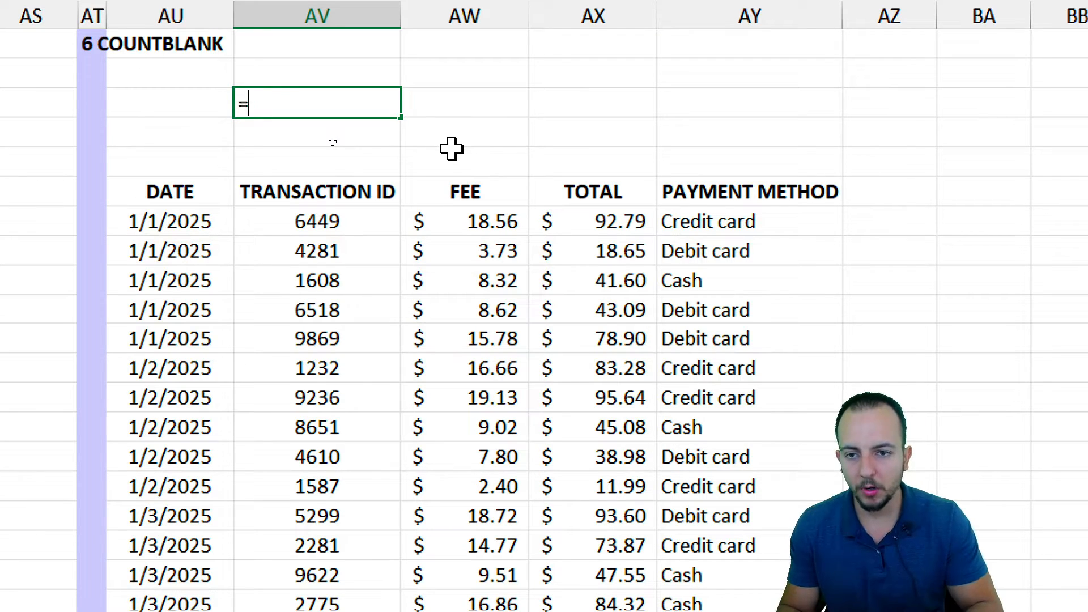
pyautogui.write('count')
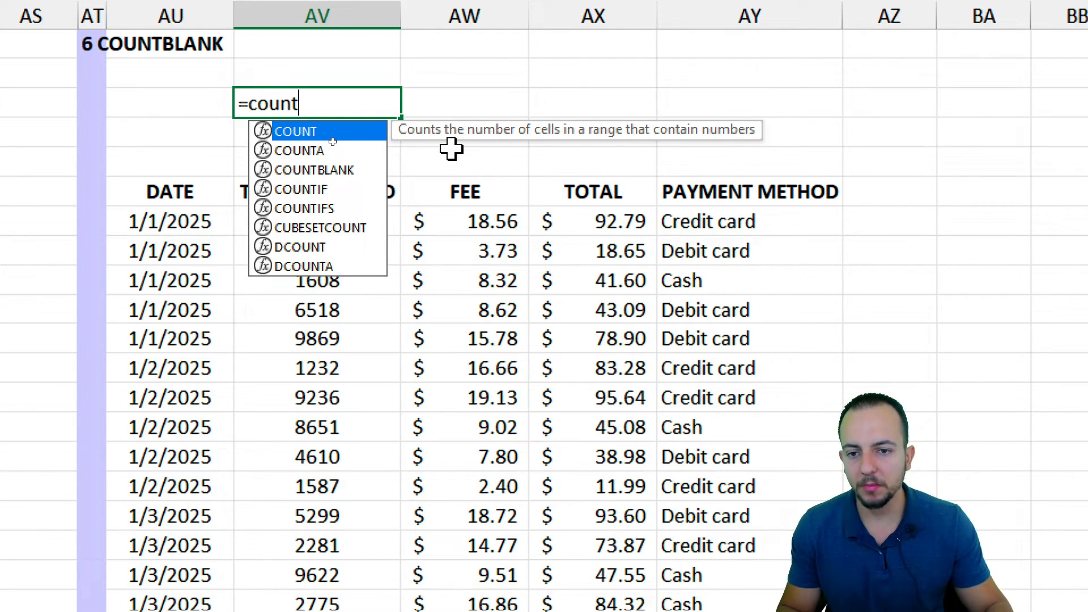
pyautogui.click(343, 172)
pyautogui.doubleClick(342, 170)
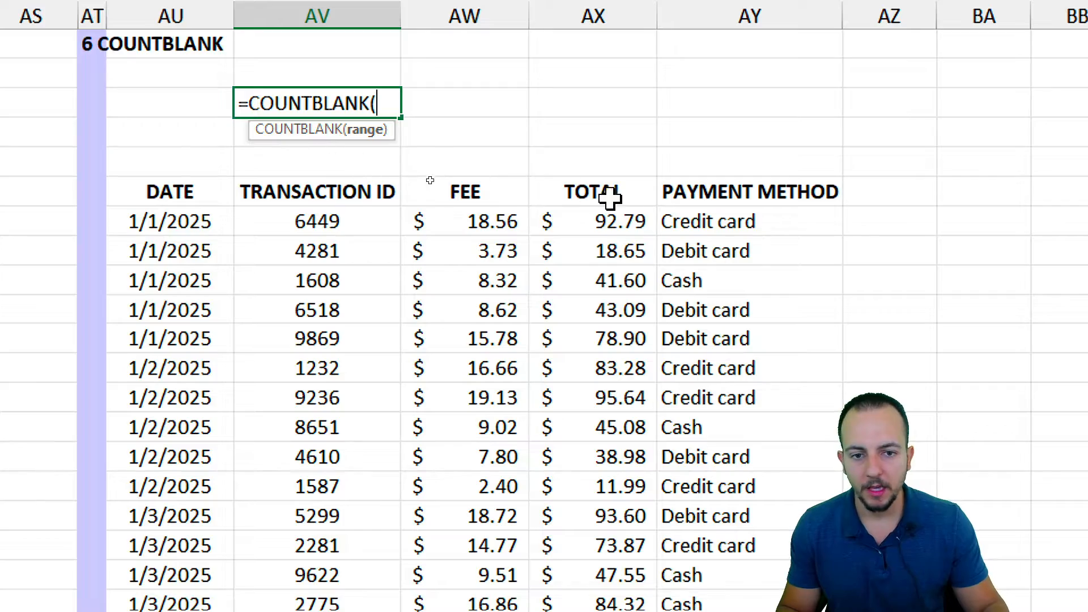
# Complete the COUNTBLANK formula in AV3 with the TOTAL column range AX6:AX141.
pyautogui.hscroll(1, 950, 326)
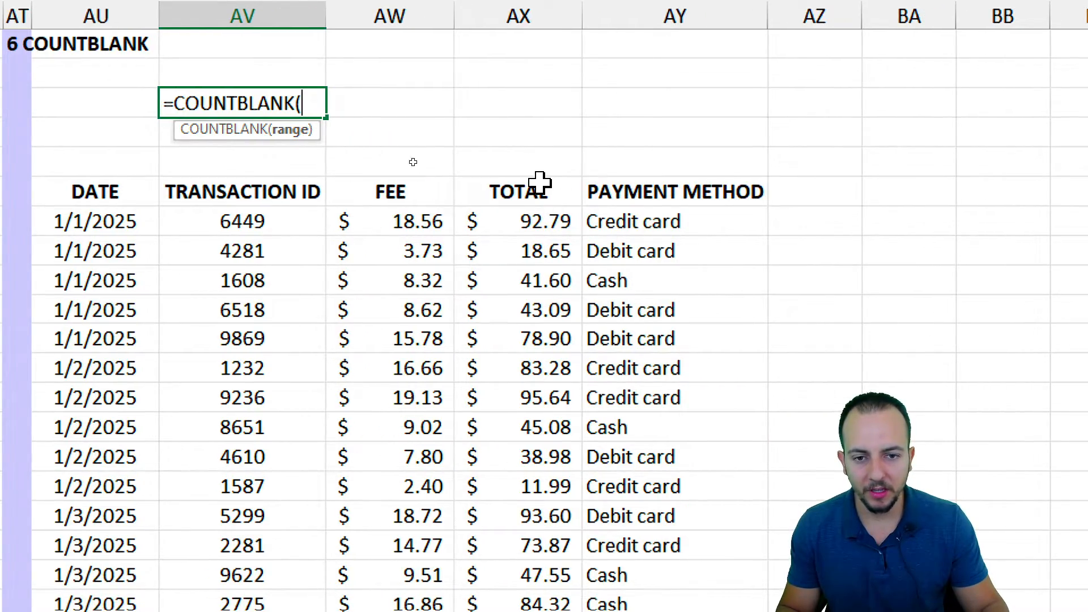
pyautogui.moveTo(539, 187); pyautogui.dragTo(403, 253)
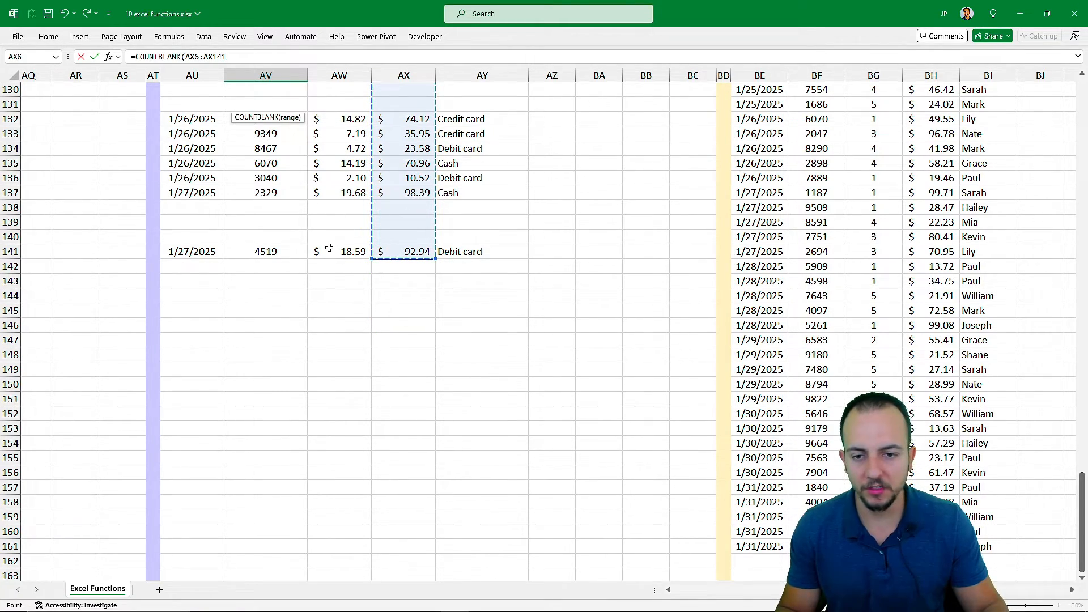
pyautogui.scroll(20, 314, 237)
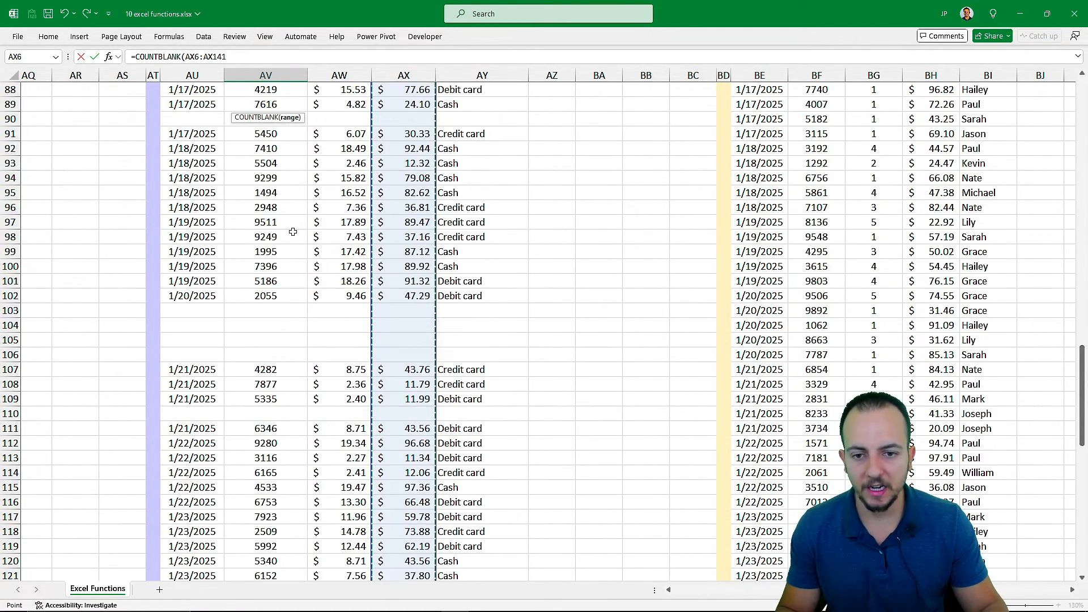
pyautogui.scroll(19, 292, 227)
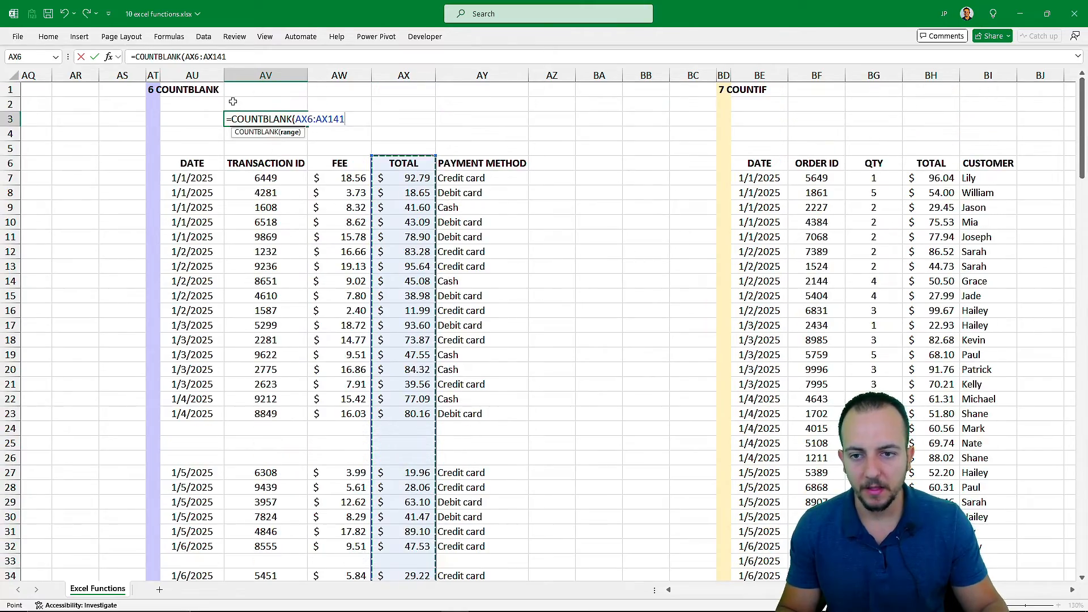
pyautogui.press('Return')
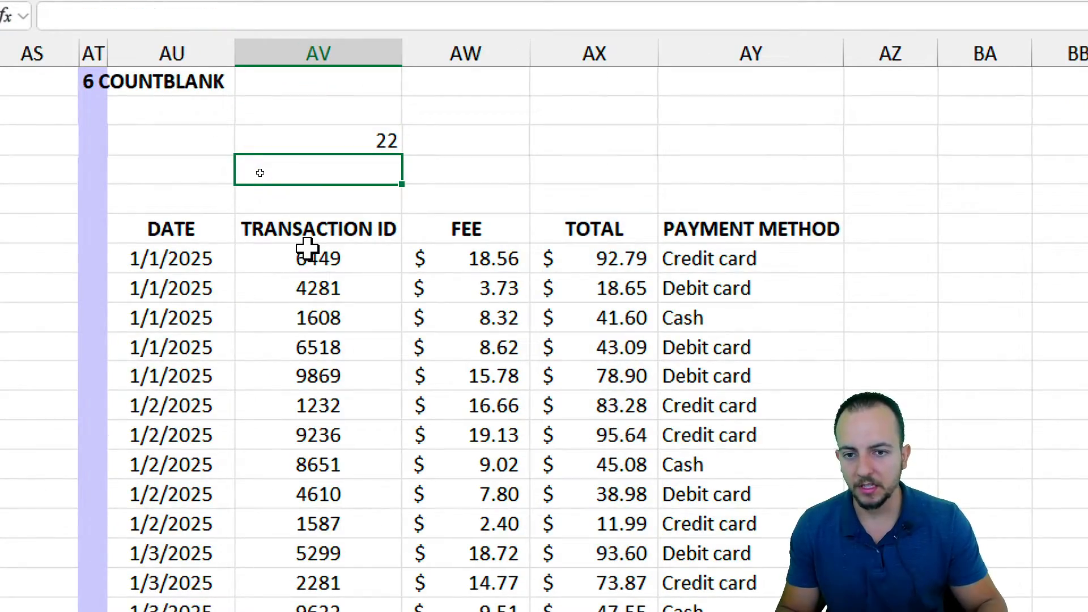
# Inspect the COUNTBLANK formula in AV3 and the TOTAL range it refers to, leaving it as entered.
pyautogui.click(359, 146)
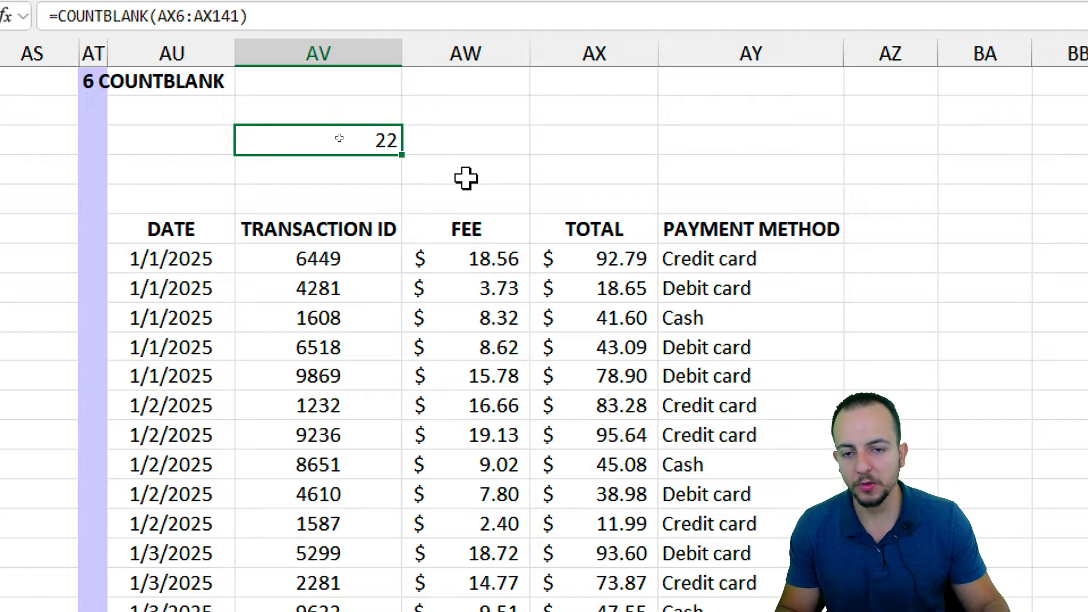
pyautogui.moveTo(365, 111); pyautogui.dragTo(418, 164)
pyautogui.press('Escape')
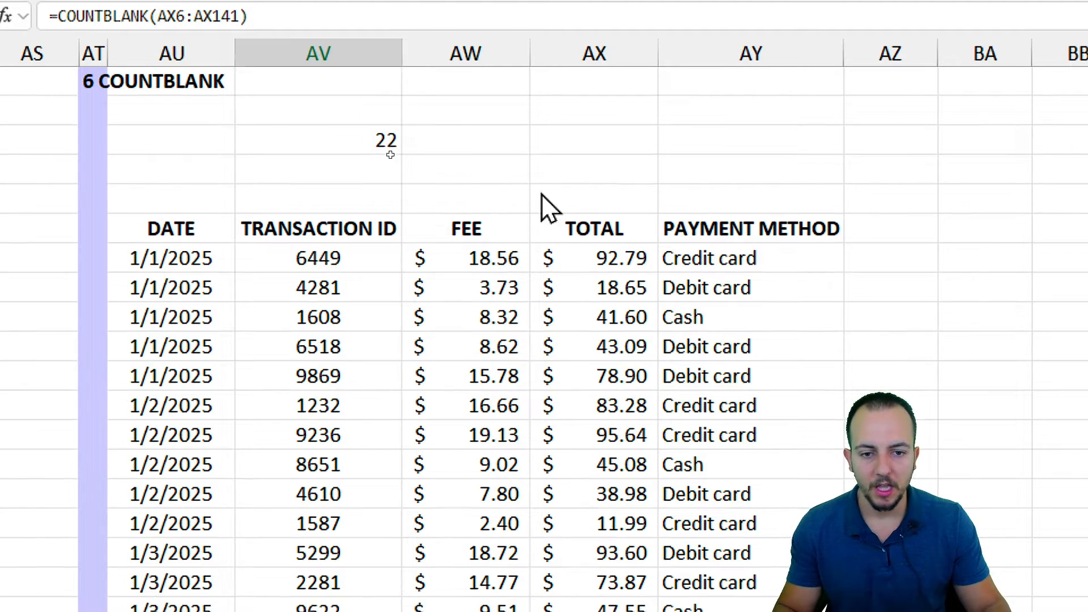
pyautogui.doubleClick(377, 138)
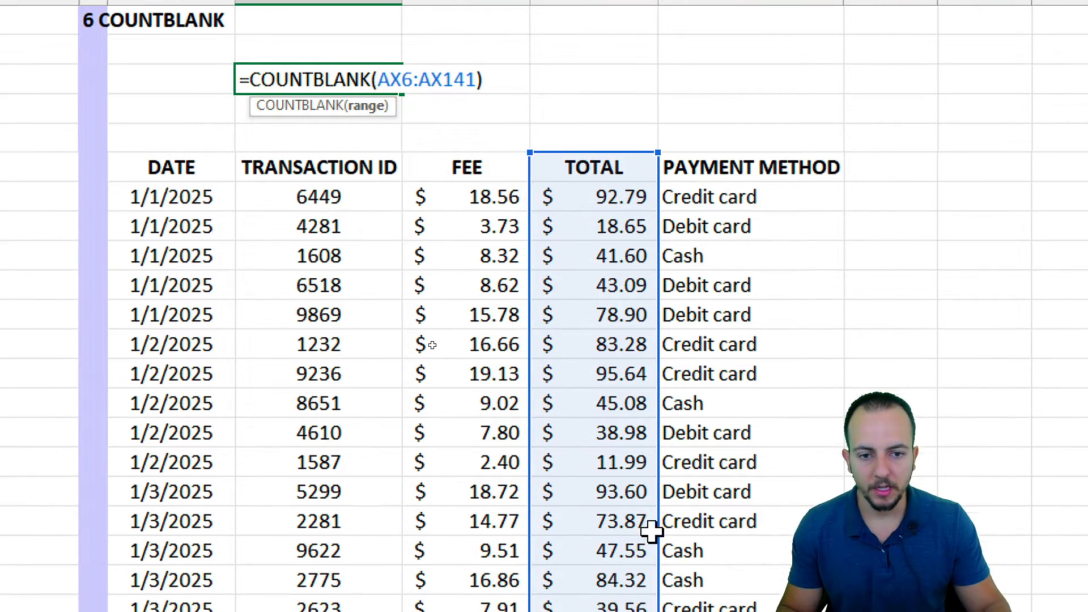
pyautogui.press('Escape')
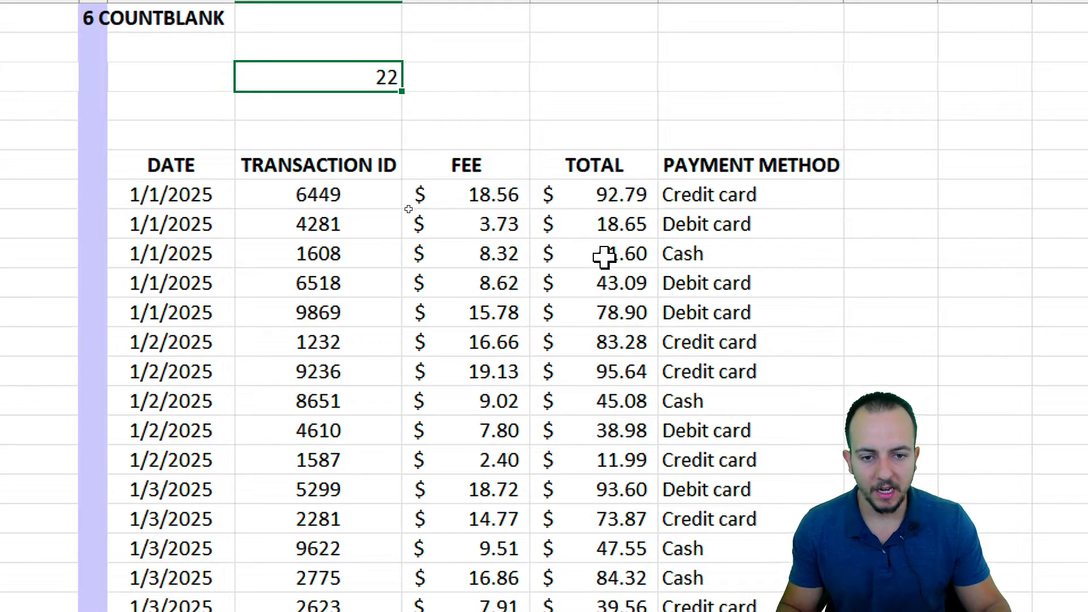
# Try clearing the TOTAL values in AX9:AX15 to test the blank count, and undo the deletion.
pyautogui.moveTo(603, 257); pyautogui.dragTo(602, 429)
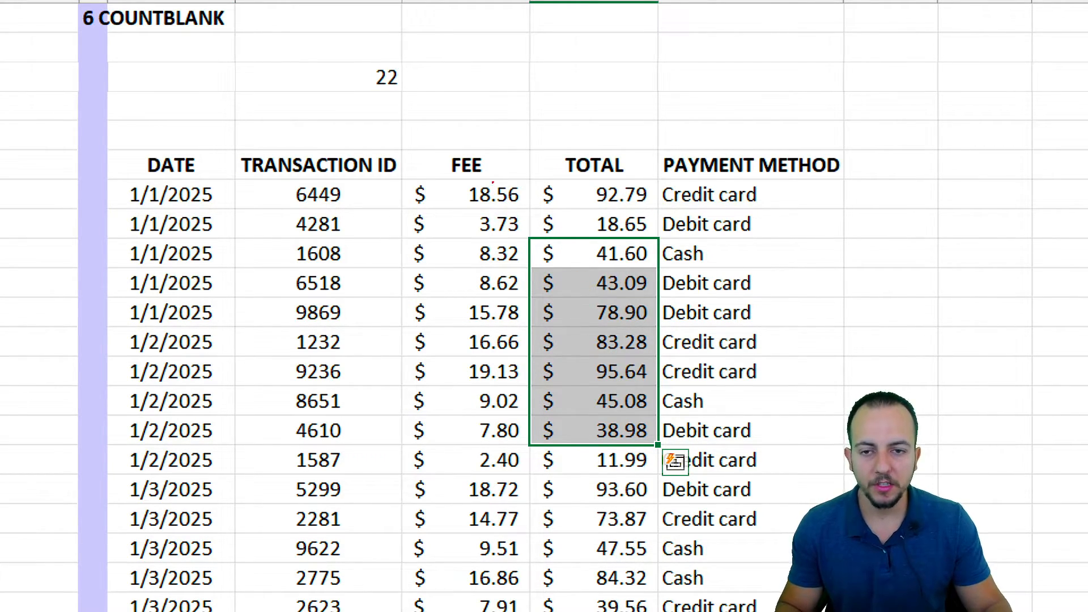
pyautogui.press('Delete')
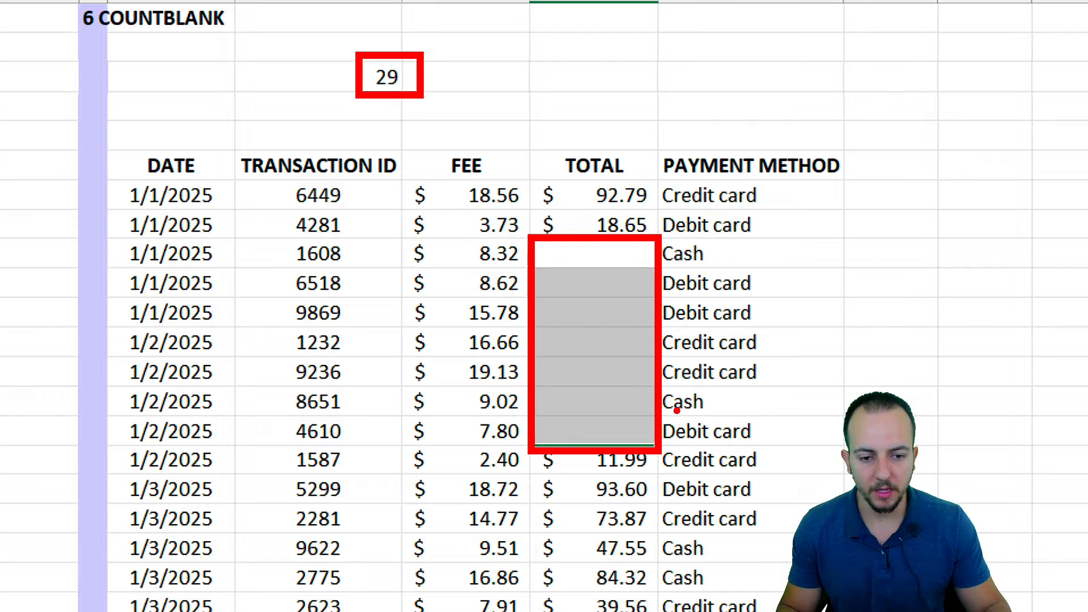
pyautogui.press('Escape')
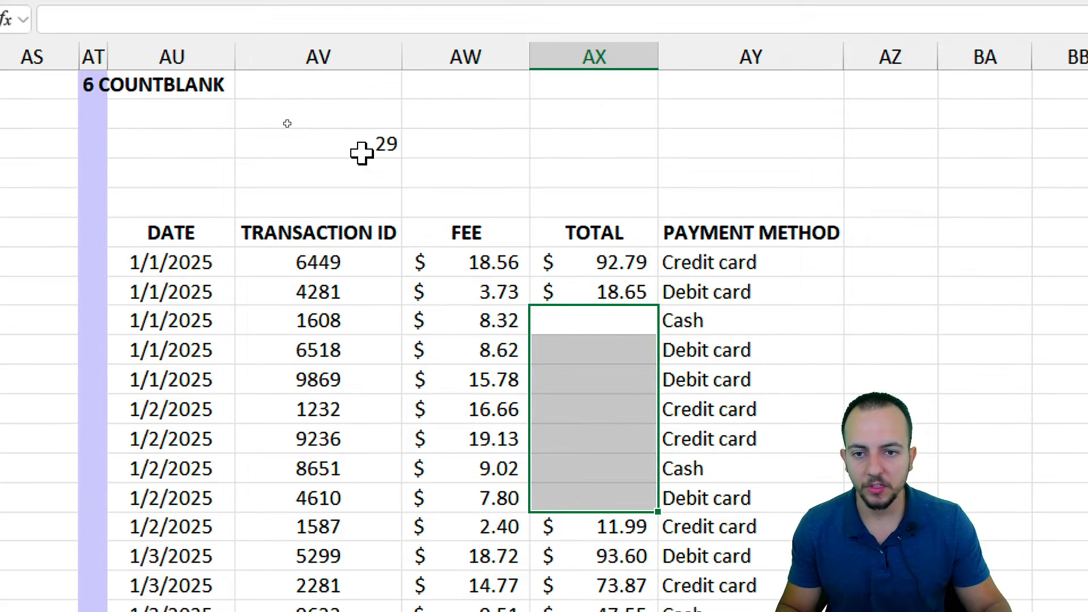
pyautogui.click(362, 83)
pyautogui.hotkey('ctrl', 'z')
pyautogui.click(318, 141)
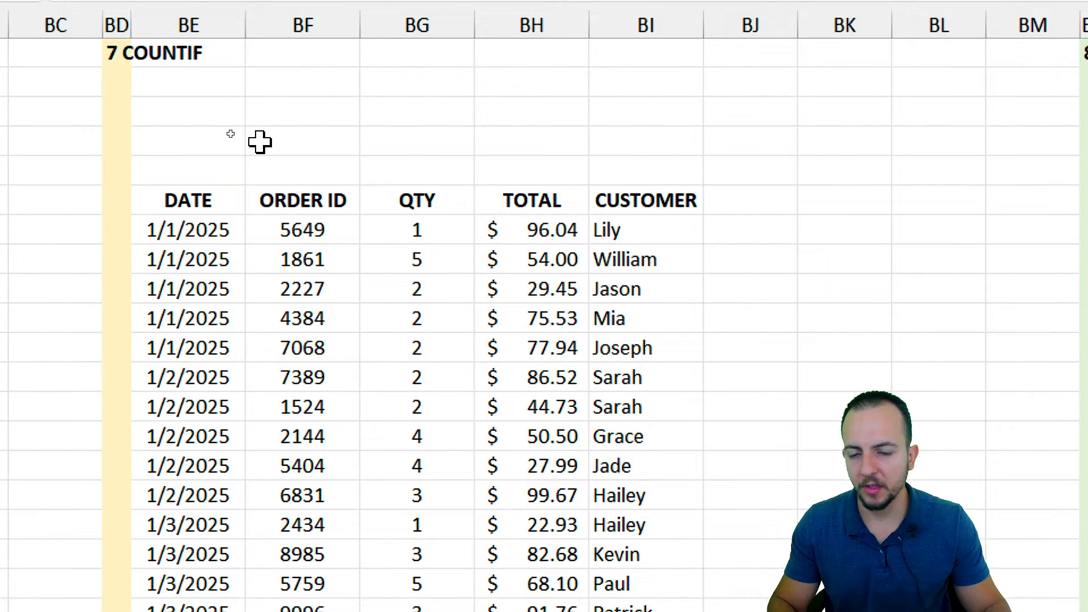
# Examine the COUNTIF section by highlighting its heading, the CUSTOMER column and individual customer entries.
pyautogui.moveTo(197, 75)
pyautogui.mouseDown()
pyautogui.moveTo(259, 182)
pyautogui.moveTo(253, 62)
pyautogui.mouseUp()
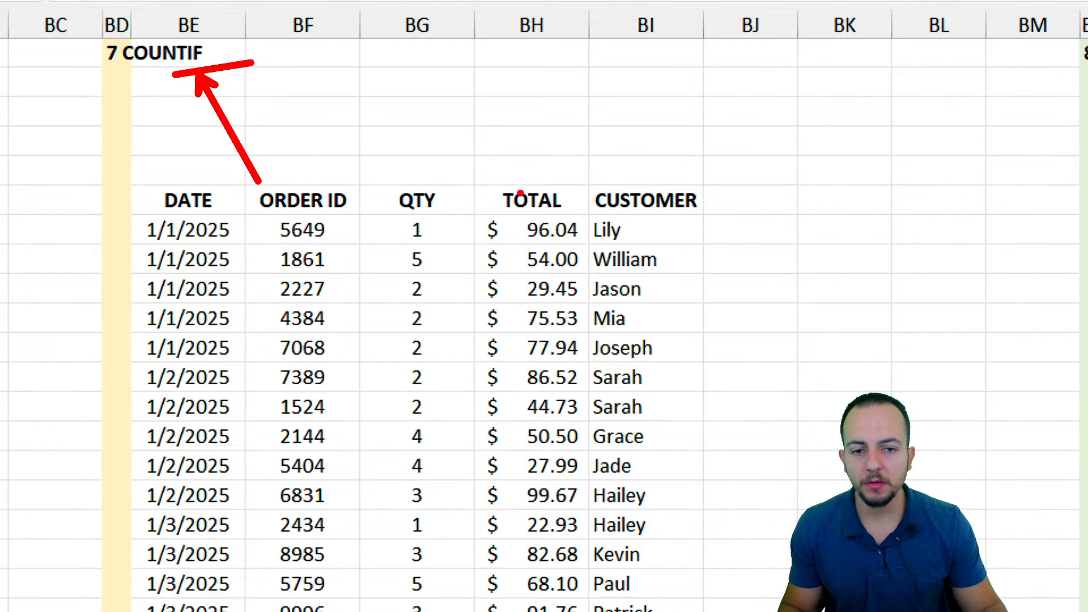
pyautogui.moveTo(590, 181); pyautogui.dragTo(710, 609)
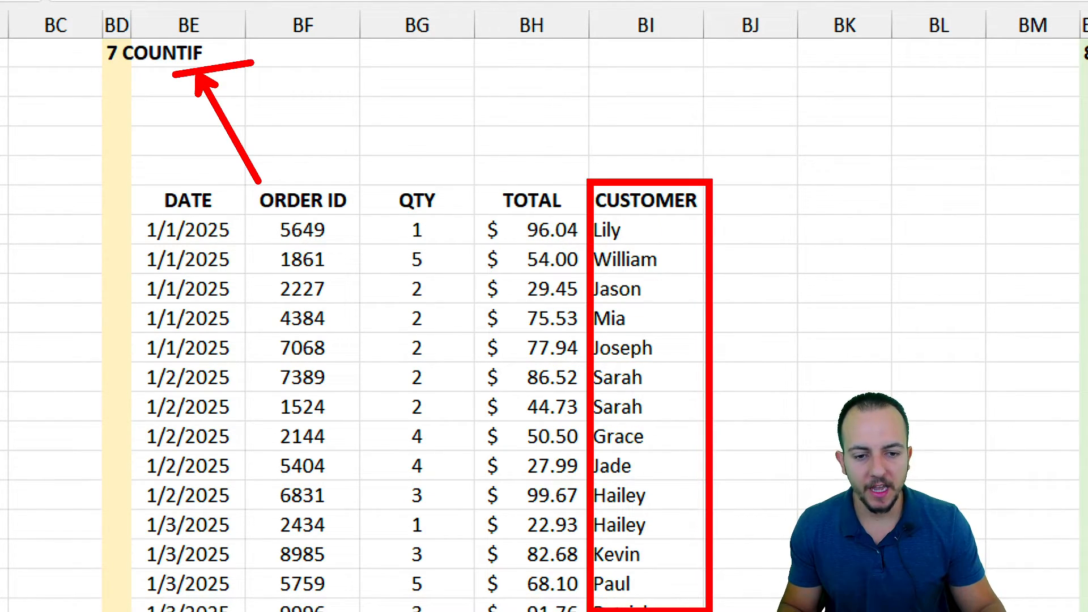
pyautogui.moveTo(789, 344); pyautogui.dragTo(728, 414)
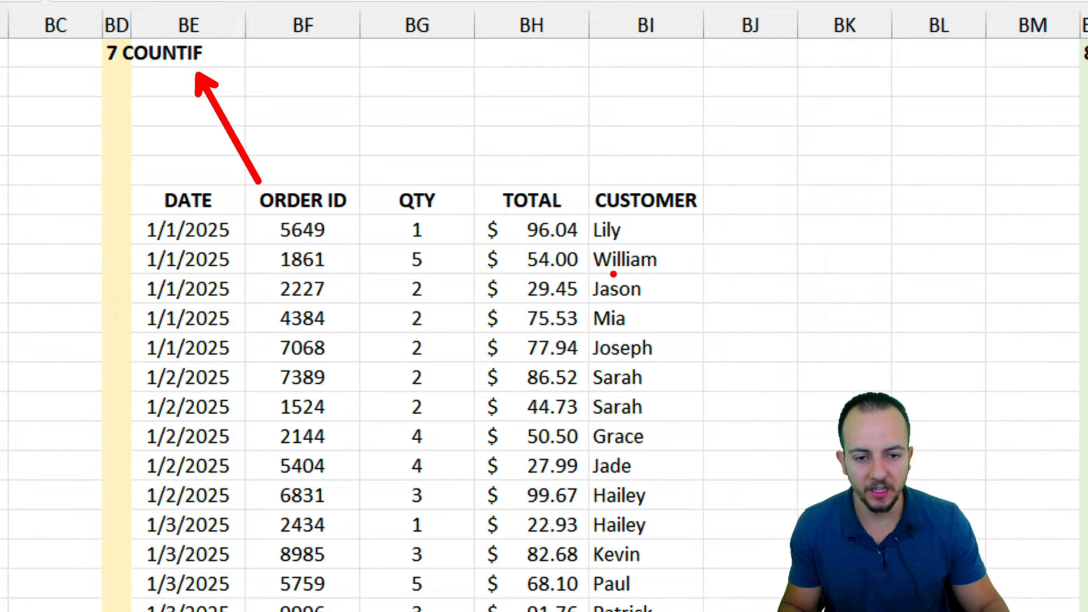
pyautogui.moveTo(585, 271); pyautogui.dragTo(643, 302)
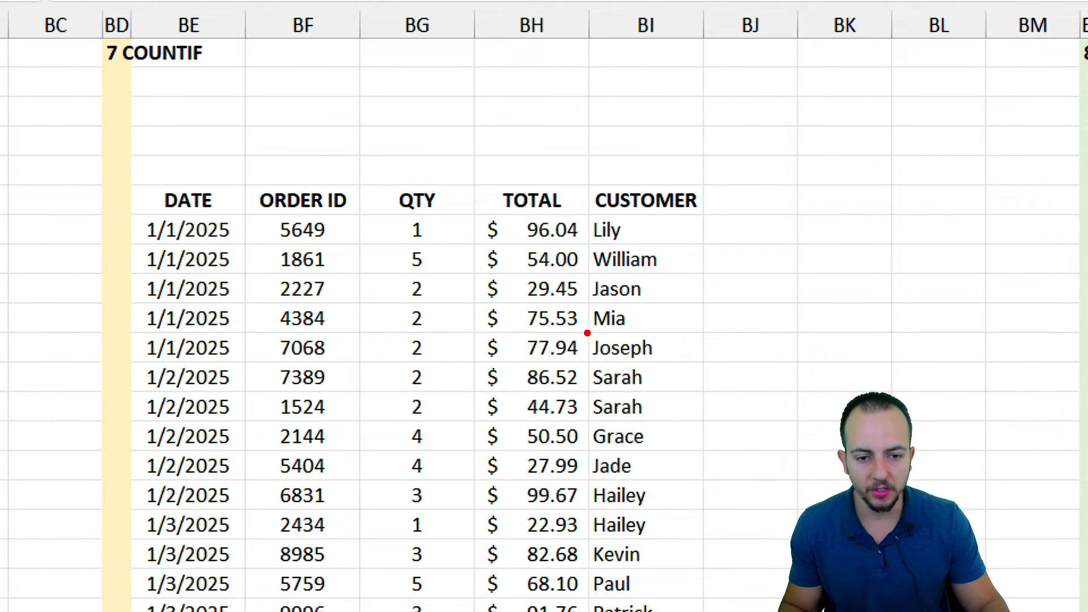
pyautogui.moveTo(586, 331); pyautogui.dragTo(767, 413)
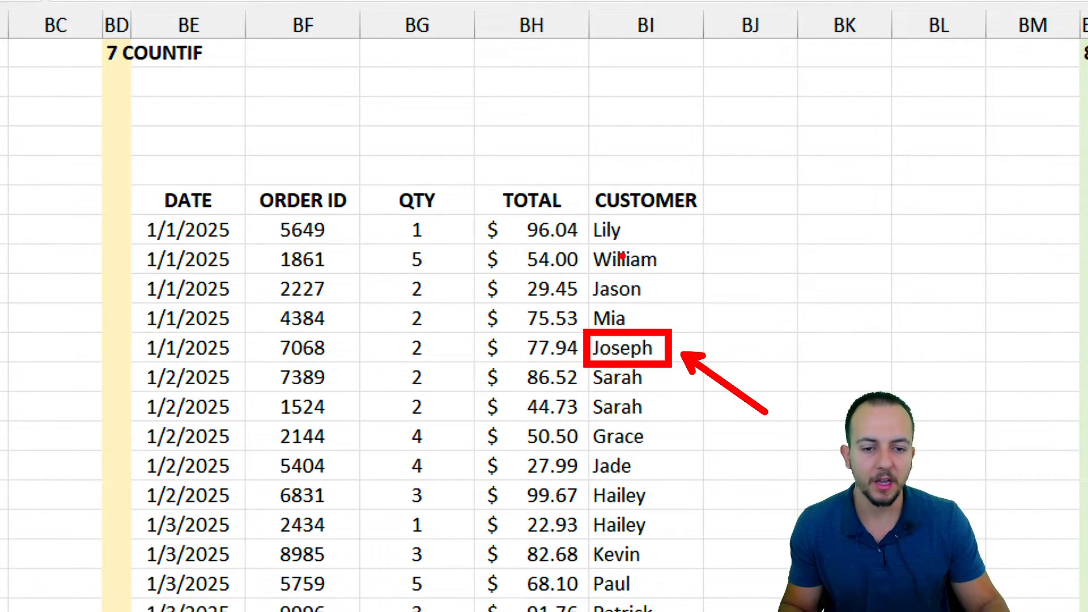
pyautogui.moveTo(634, 234); pyautogui.dragTo(655, 521)
# Enter a customer's name from the CUSTOMER column in BF3 as the value to count.
pyautogui.click(323, 90)
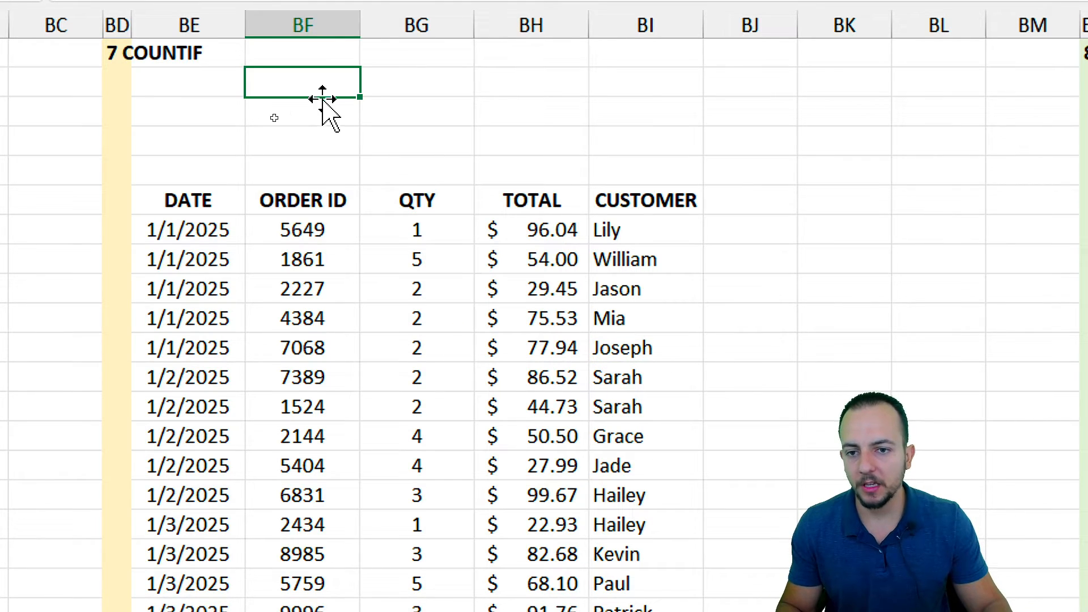
pyautogui.click(322, 116)
pyautogui.write('Joseph')
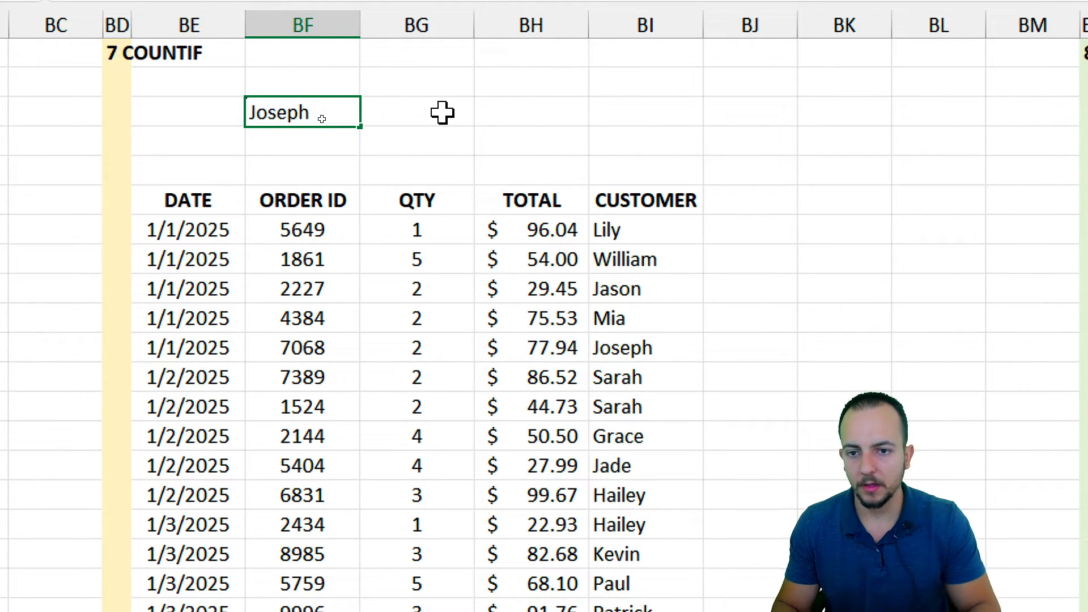
# Enter a COUNTIF formula in BG3 that counts the customer name in BF3 across the entire CUSTOMER column BI.
pyautogui.click(442, 113)
pyautogui.write('=')
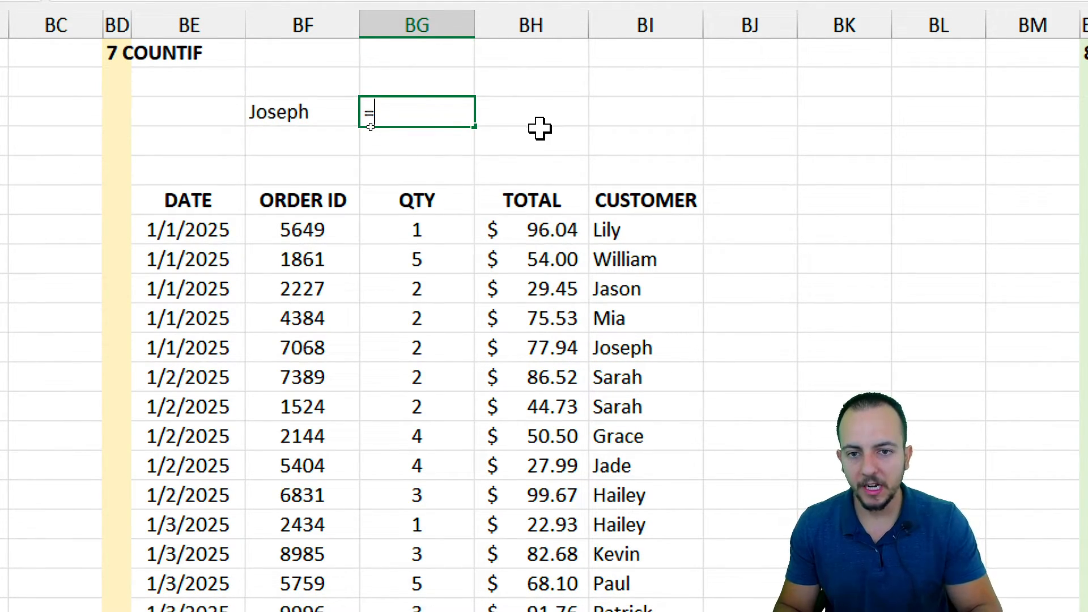
pyautogui.write('countif')
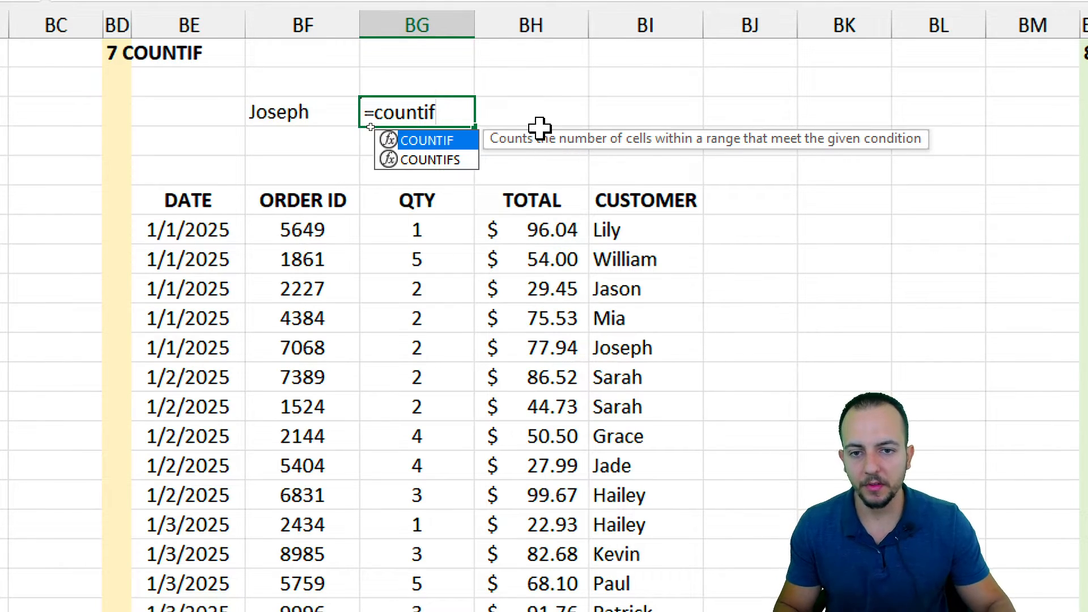
pyautogui.doubleClick(443, 141)
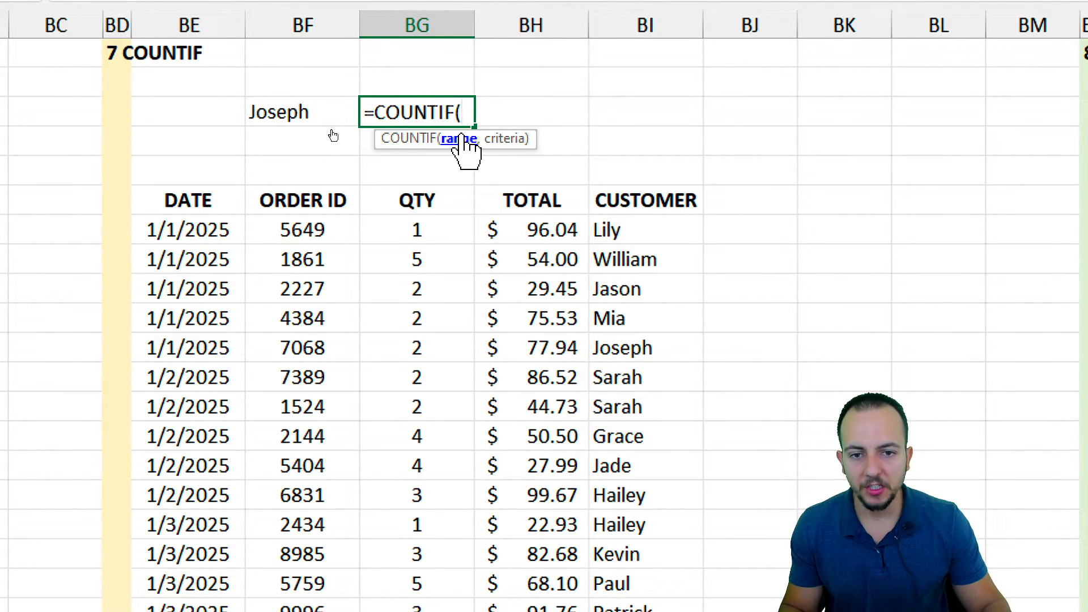
pyautogui.moveTo(634, 230); pyautogui.dragTo(637, 399)
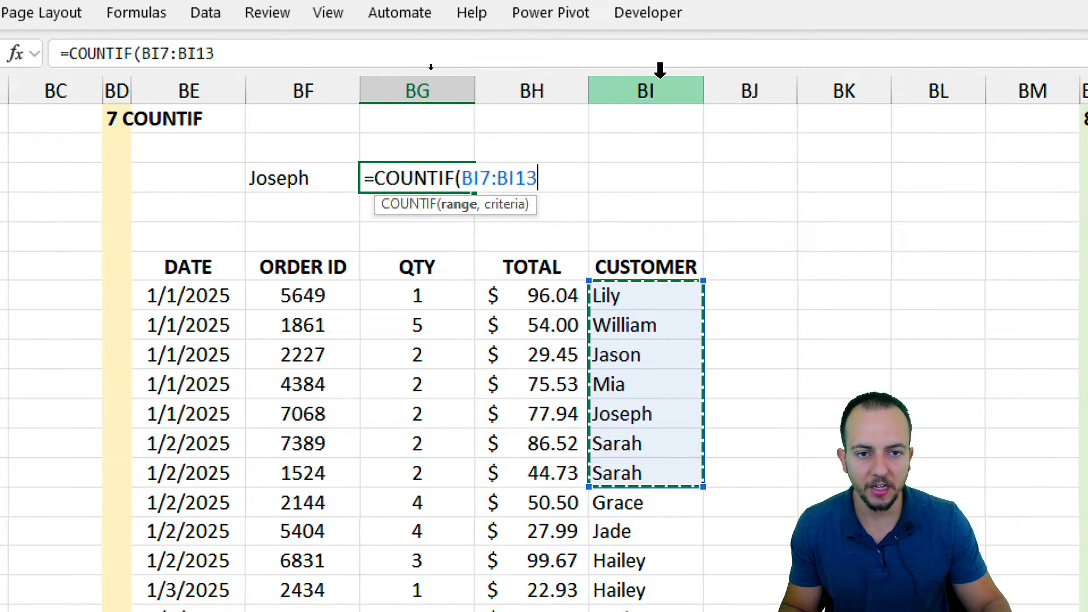
pyautogui.click(661, 16)
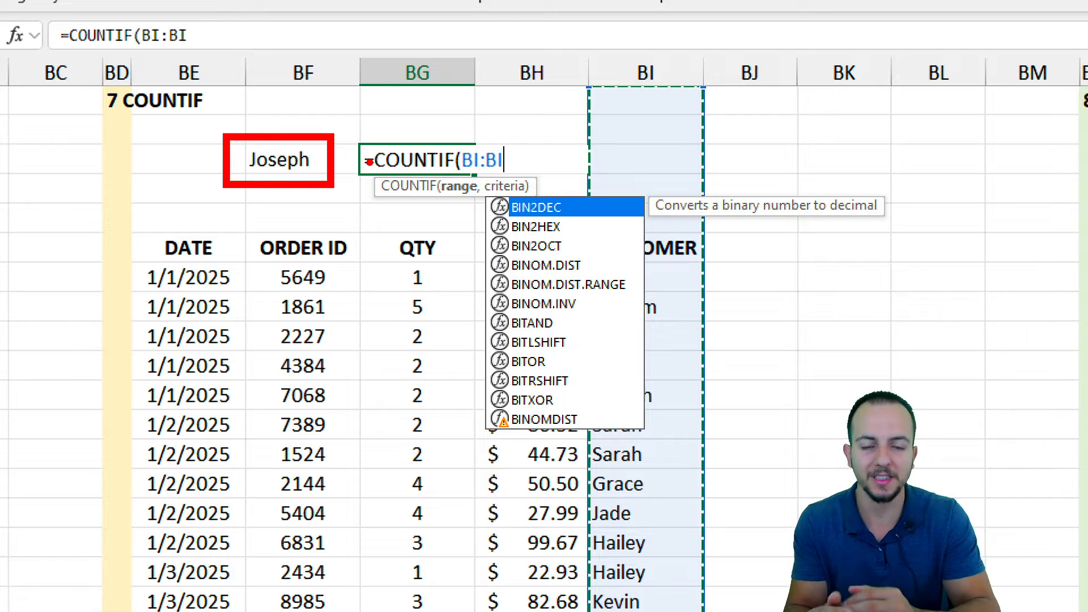
pyautogui.write(',')
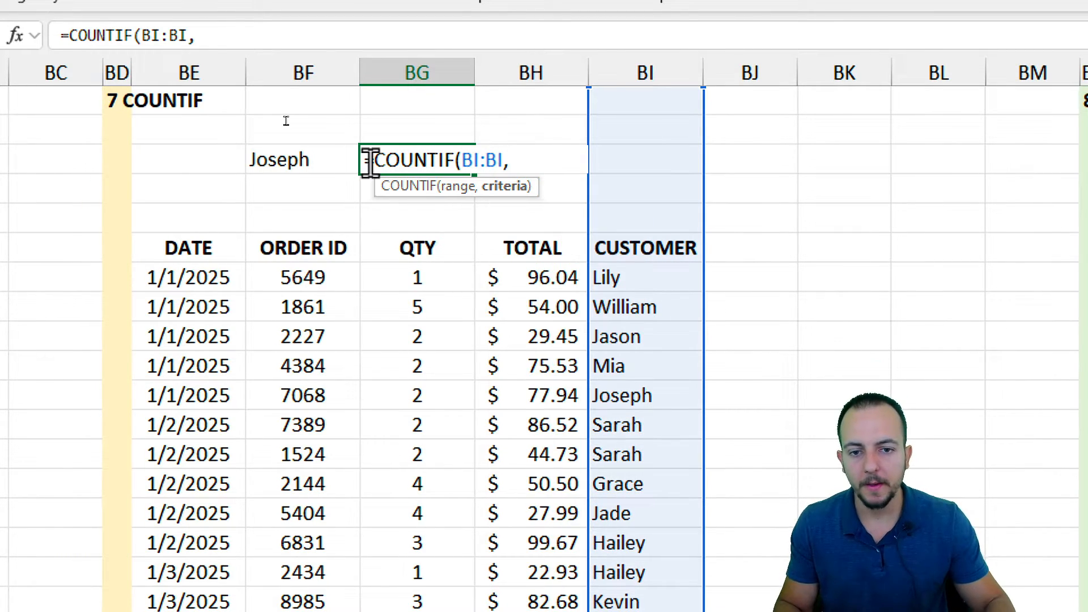
pyautogui.click(280, 162)
pyautogui.write(')')
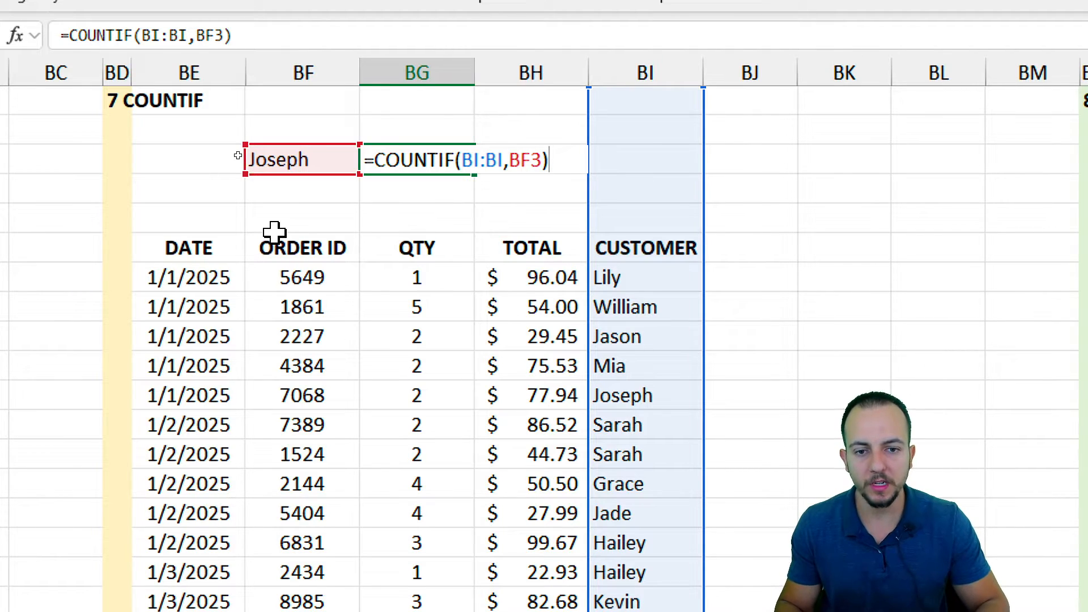
pyautogui.press('Return')
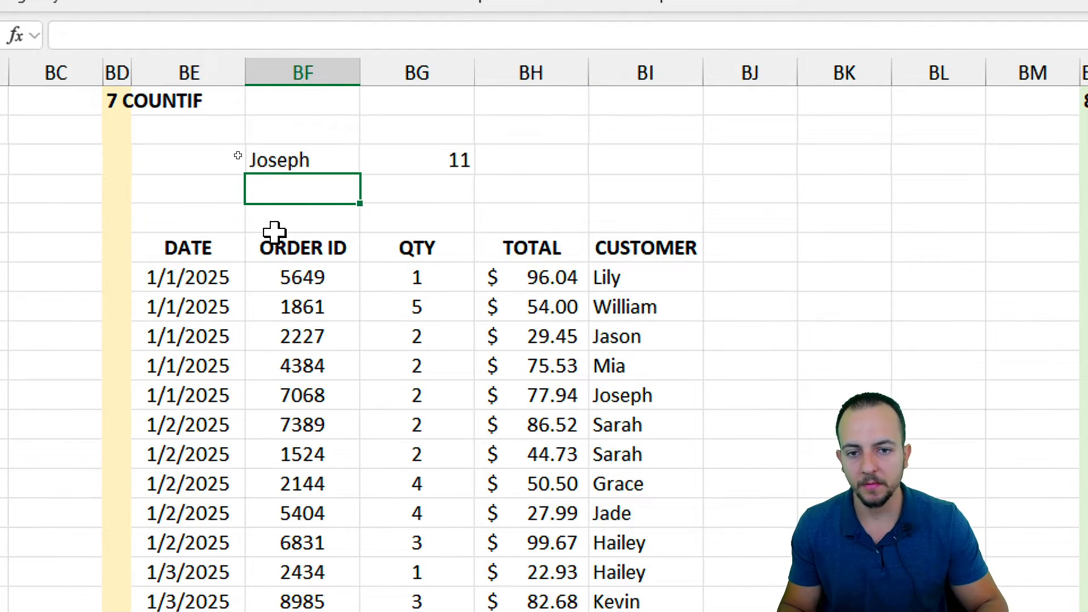
# Check the COUNTIF result in BG3 against its criterion in BF3 and the entries in the CUSTOMER column.
pyautogui.click(420, 171)
pyautogui.click(316, 161)
pyautogui.moveTo(612, 278); pyautogui.dragTo(624, 560)
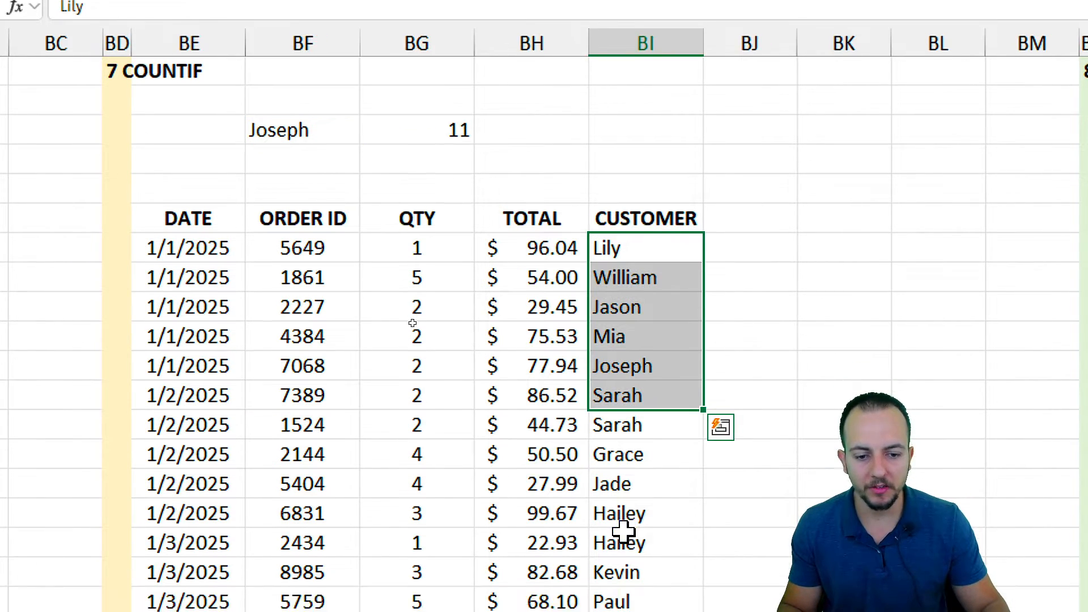
# Replace the criterion in BF3 with two other customers' names in turn to recalculate the COUNTIF formula.
pyautogui.click(292, 120)
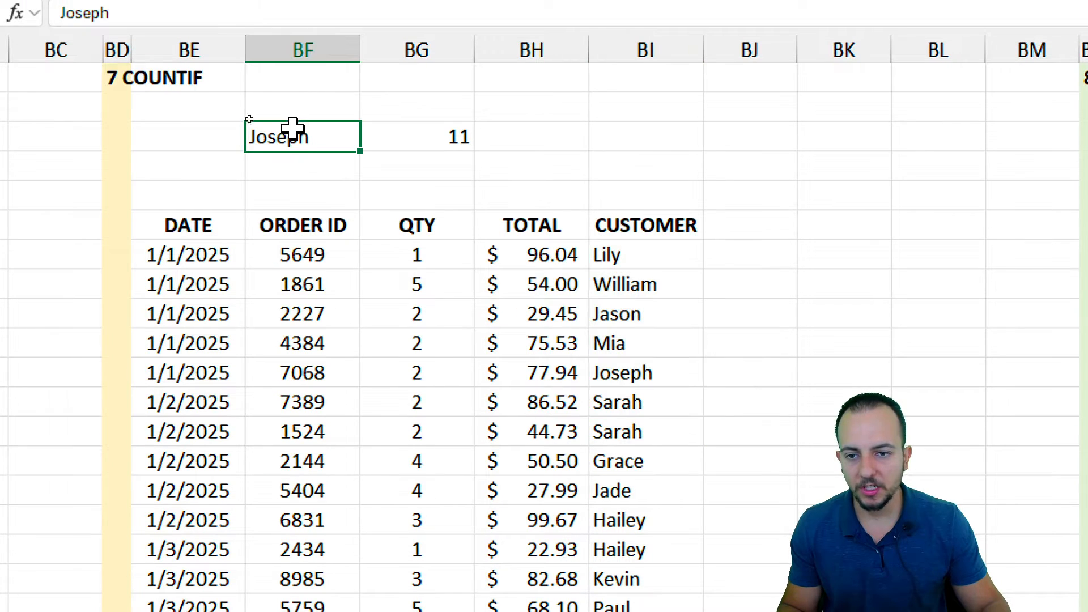
pyautogui.write('Sarah')
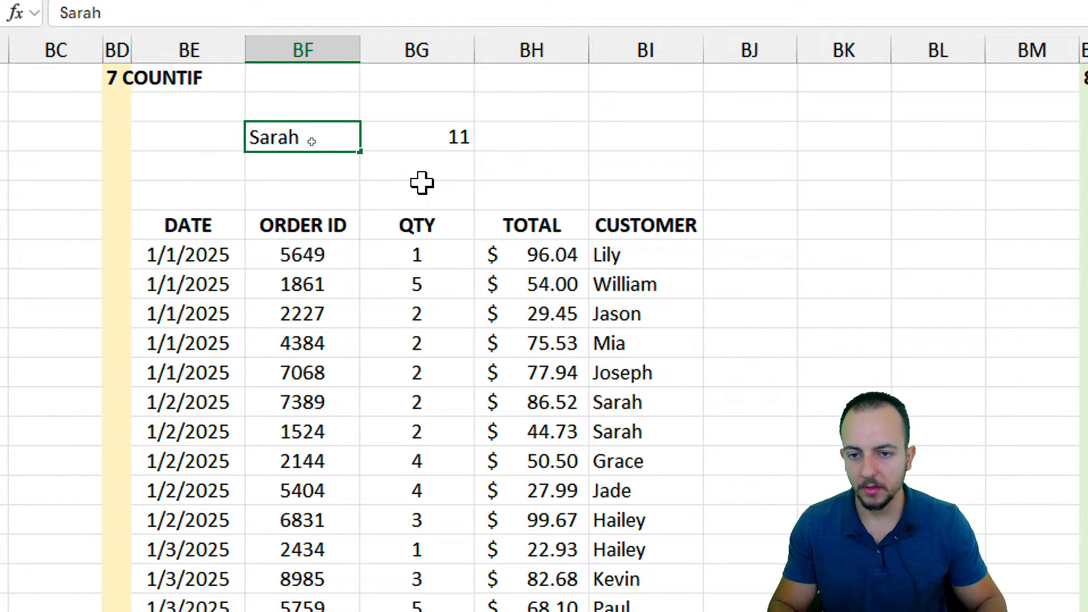
pyautogui.press('Return')
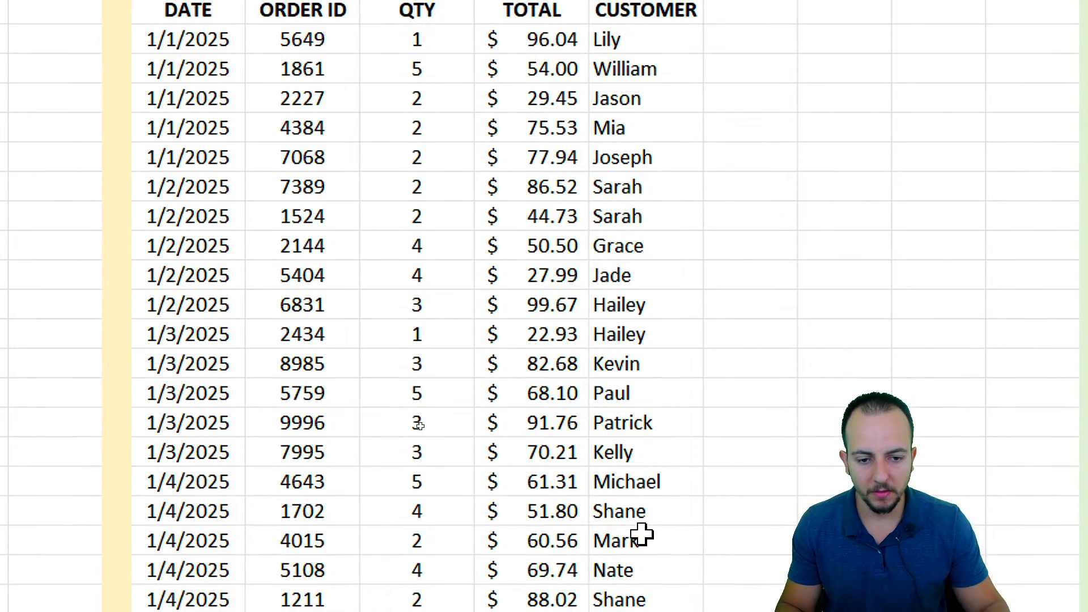
pyautogui.click(646, 462)
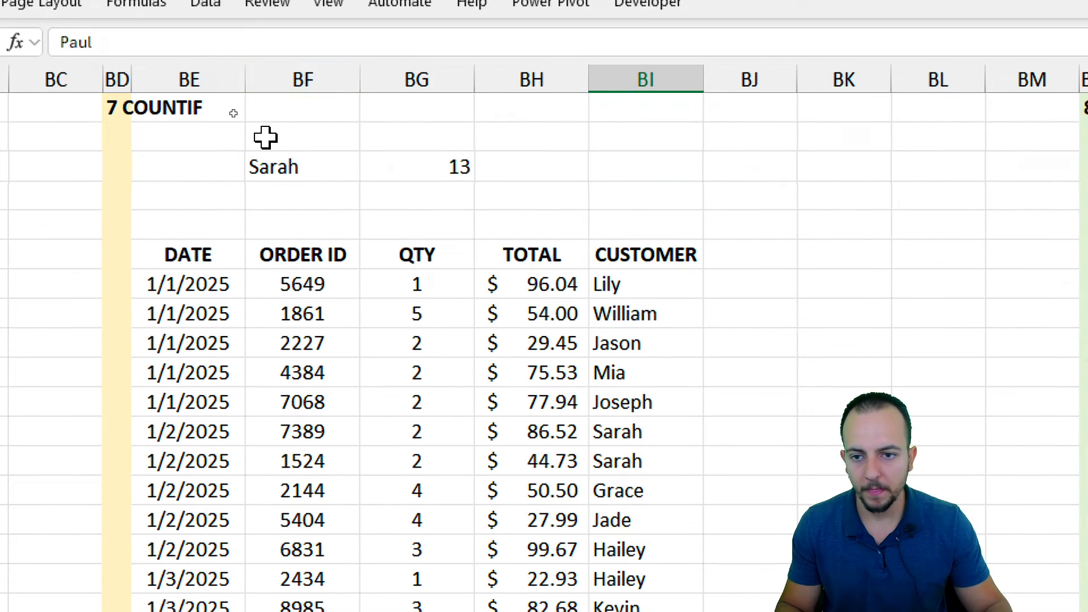
pyautogui.click(322, 165)
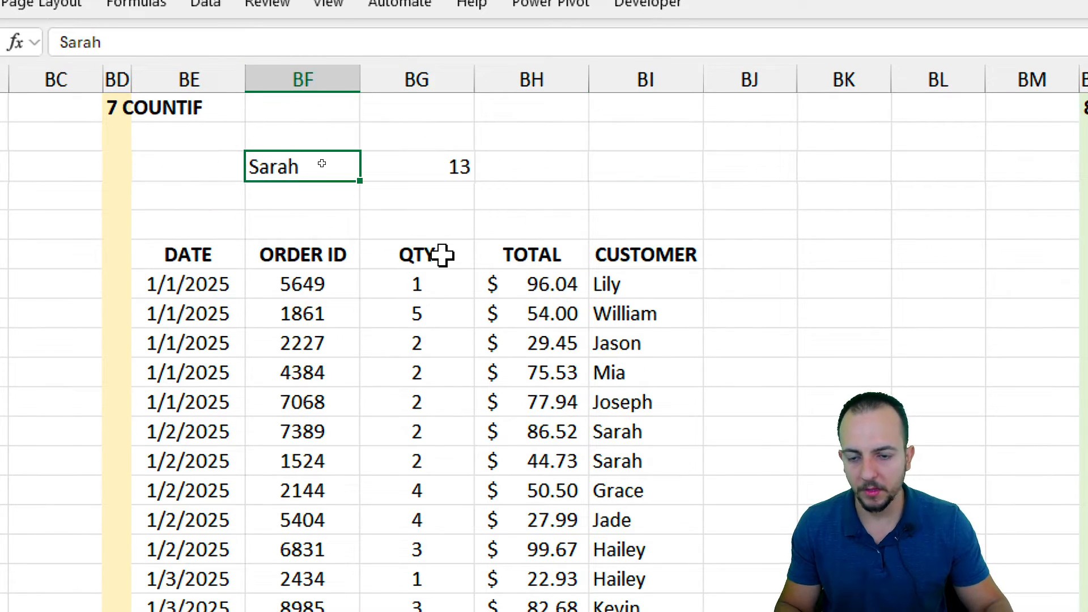
pyautogui.write('Paul')
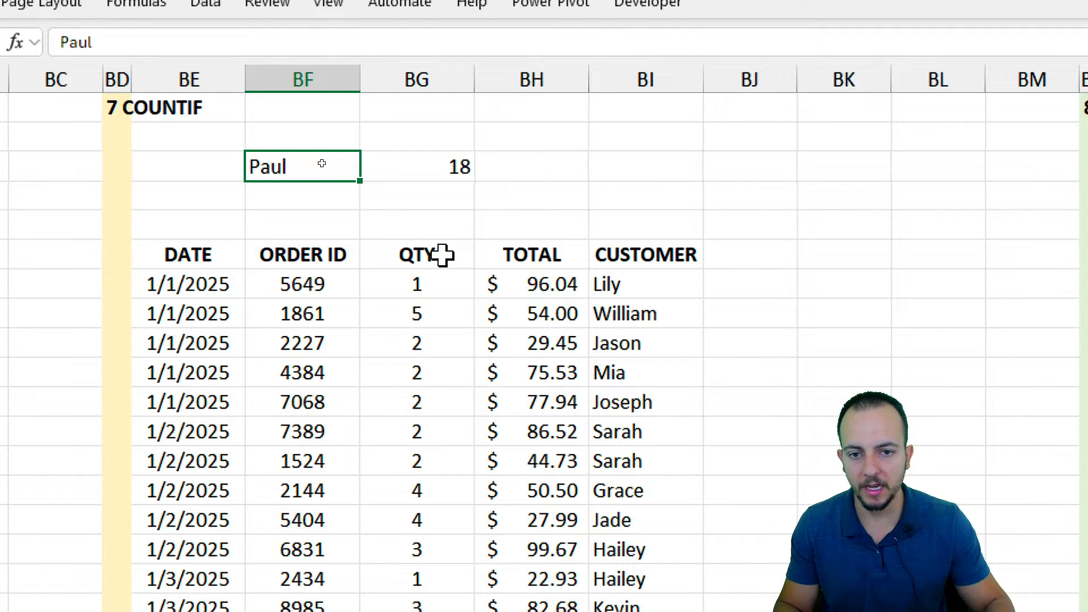
# Review the COUNTIF formula in BG3 for the current customer criterion.
pyautogui.click(458, 166)
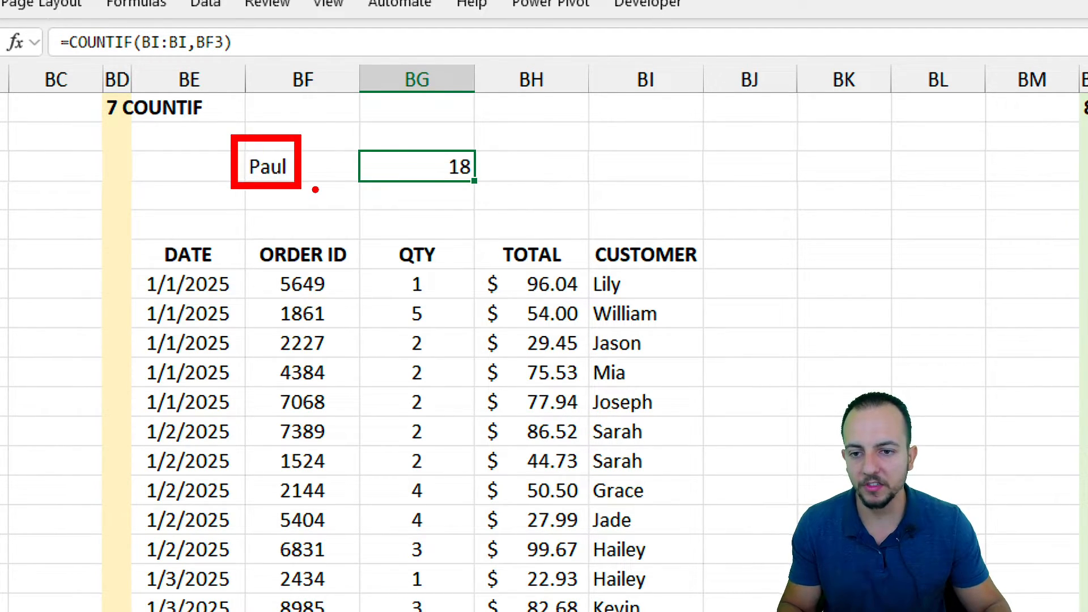
# Examine the order date, sales person, brand name and product name columns of the Sales report in the VLOOKUP section.
pyautogui.hscroll(6, 495, 312)
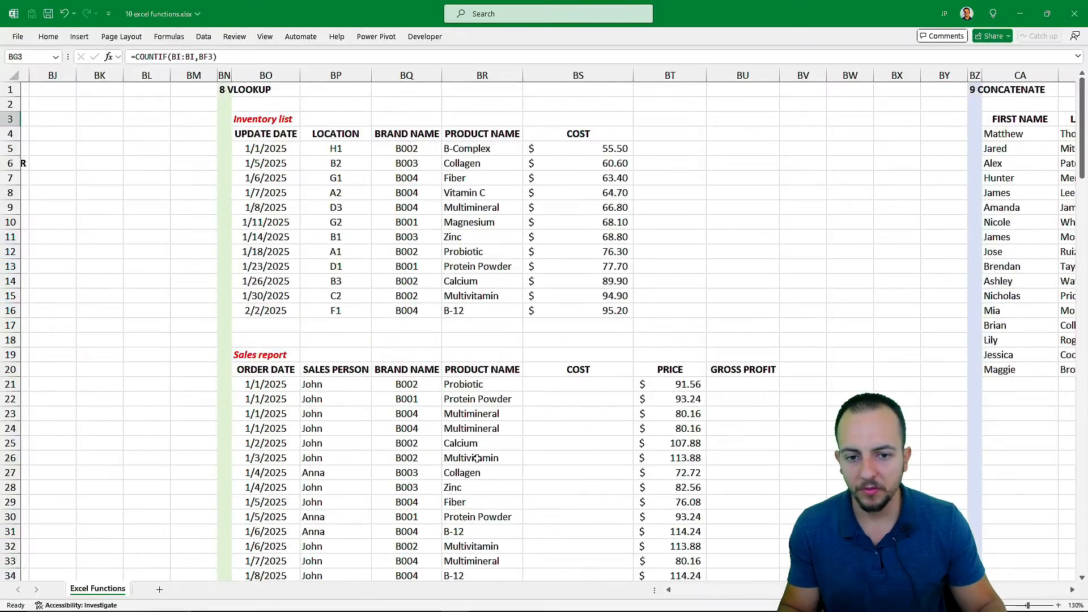
pyautogui.scroll(-16, 476, 458)
pyautogui.scroll(12, 433, 395)
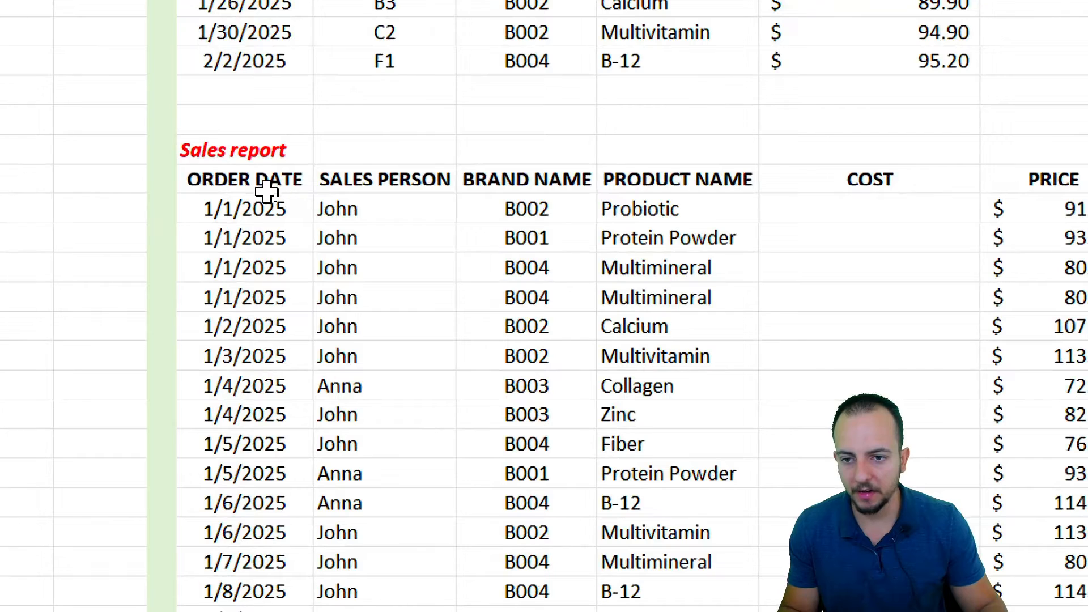
pyautogui.moveTo(289, 193); pyautogui.dragTo(283, 306)
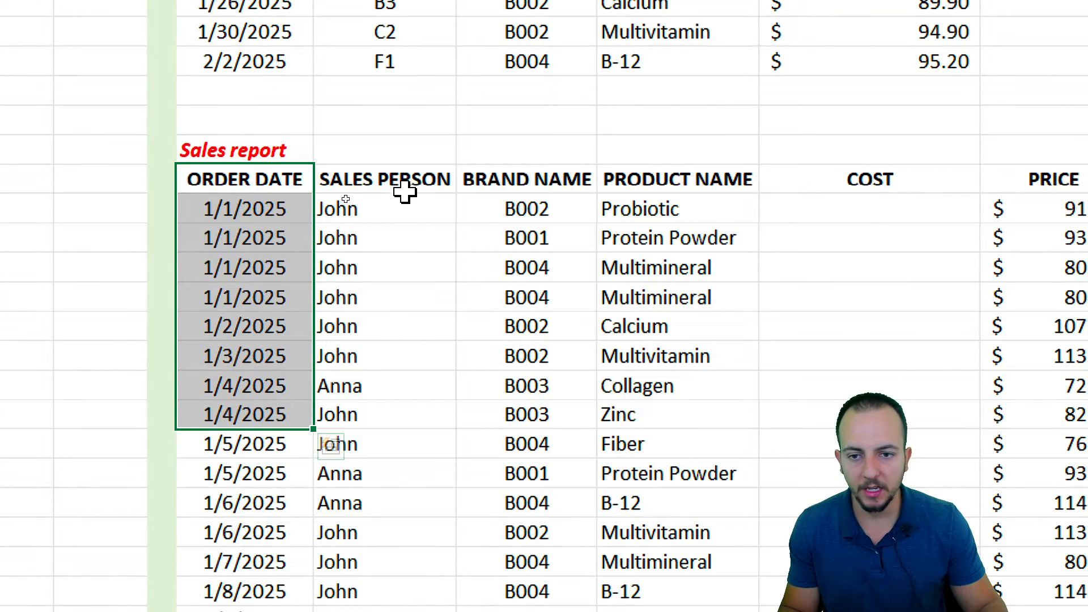
pyautogui.moveTo(347, 195); pyautogui.dragTo(337, 314)
pyautogui.moveTo(386, 422); pyautogui.dragTo(425, 474)
pyautogui.moveTo(533, 180); pyautogui.dragTo(535, 423)
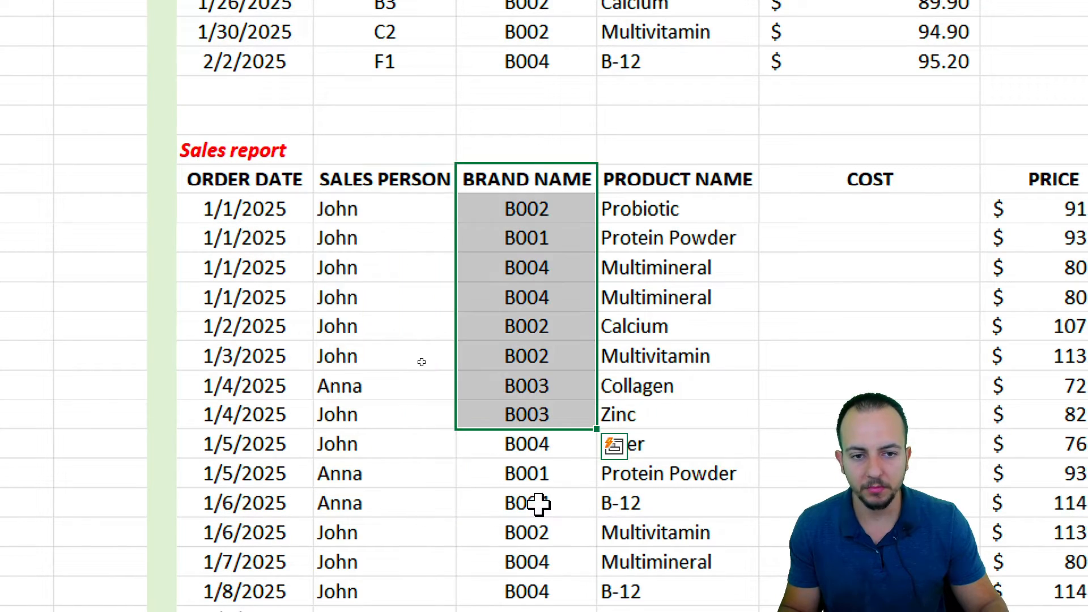
pyautogui.moveTo(407, 179); pyautogui.dragTo(408, 473)
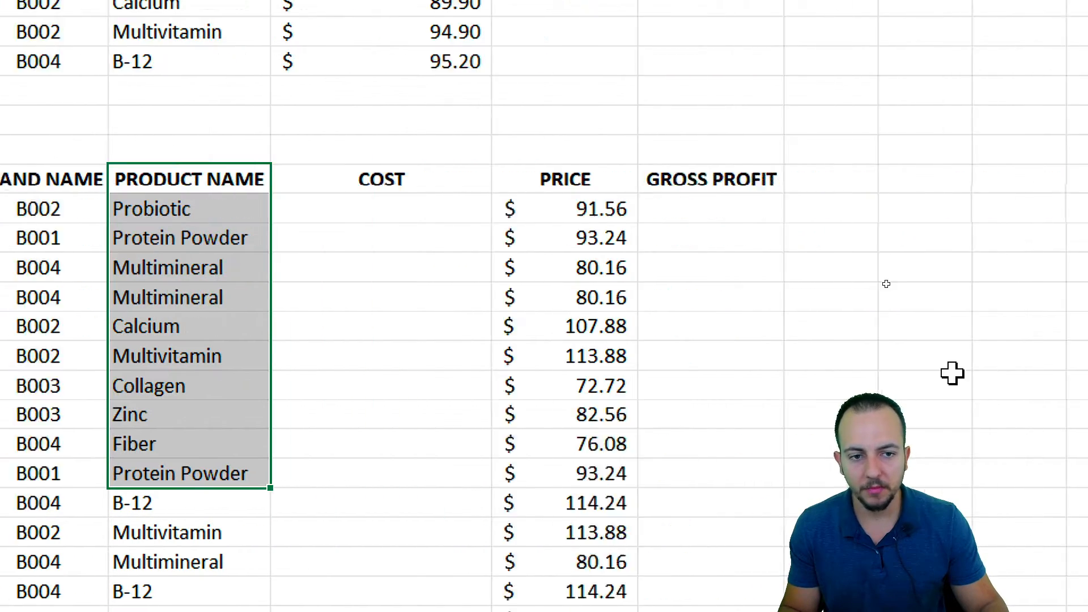
pyautogui.moveTo(555, 192); pyautogui.dragTo(549, 439)
pyautogui.moveTo(322, 179); pyautogui.dragTo(357, 448)
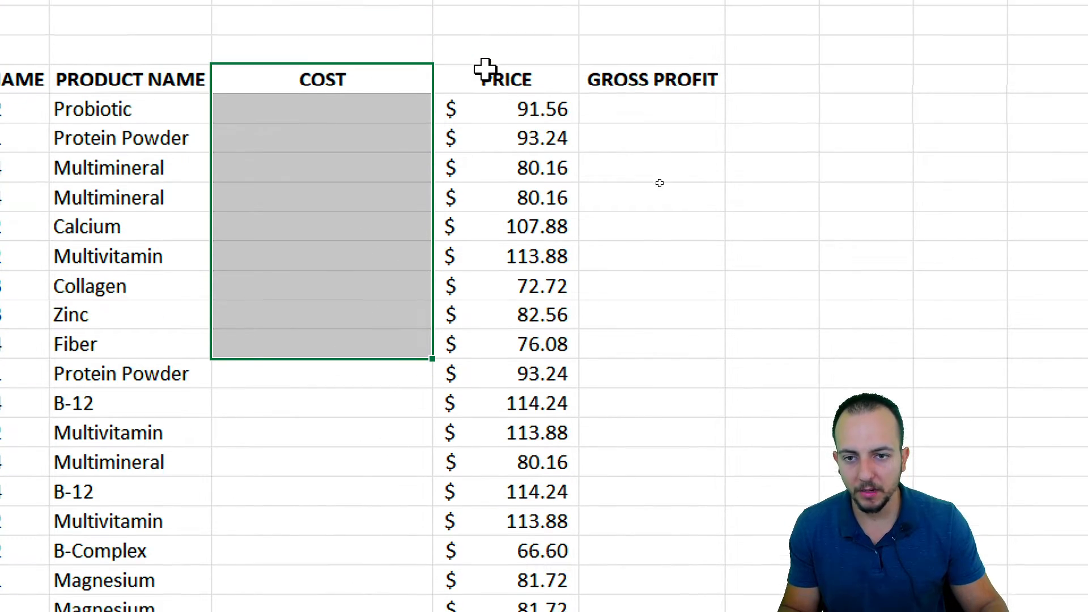
pyautogui.moveTo(342, 181); pyautogui.dragTo(321, 375)
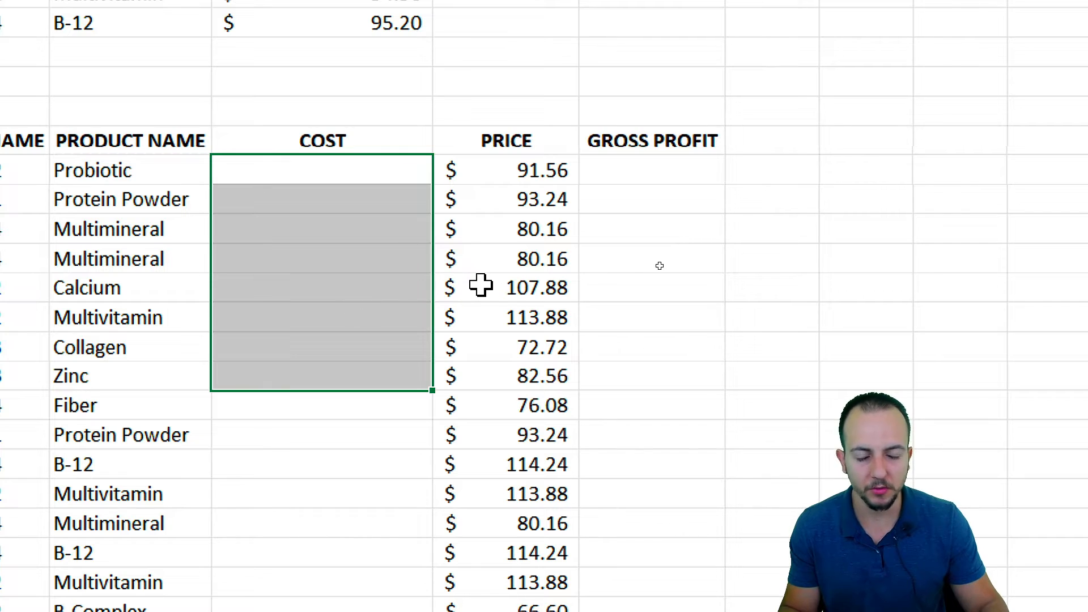
pyautogui.moveTo(691, 145); pyautogui.dragTo(661, 365)
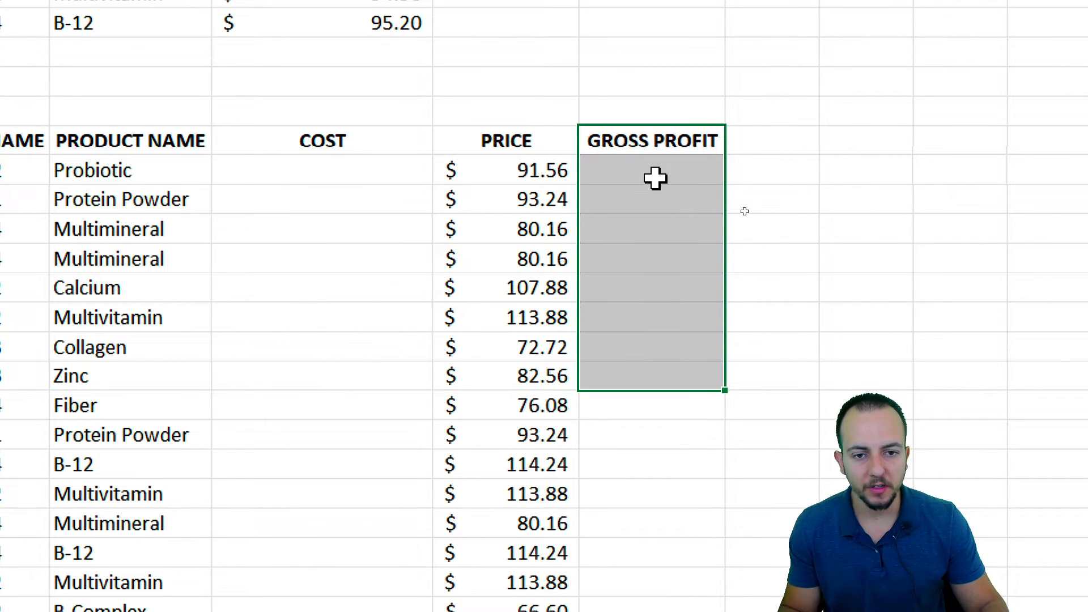
pyautogui.click(669, 165)
pyautogui.moveTo(692, 138); pyautogui.dragTo(656, 369)
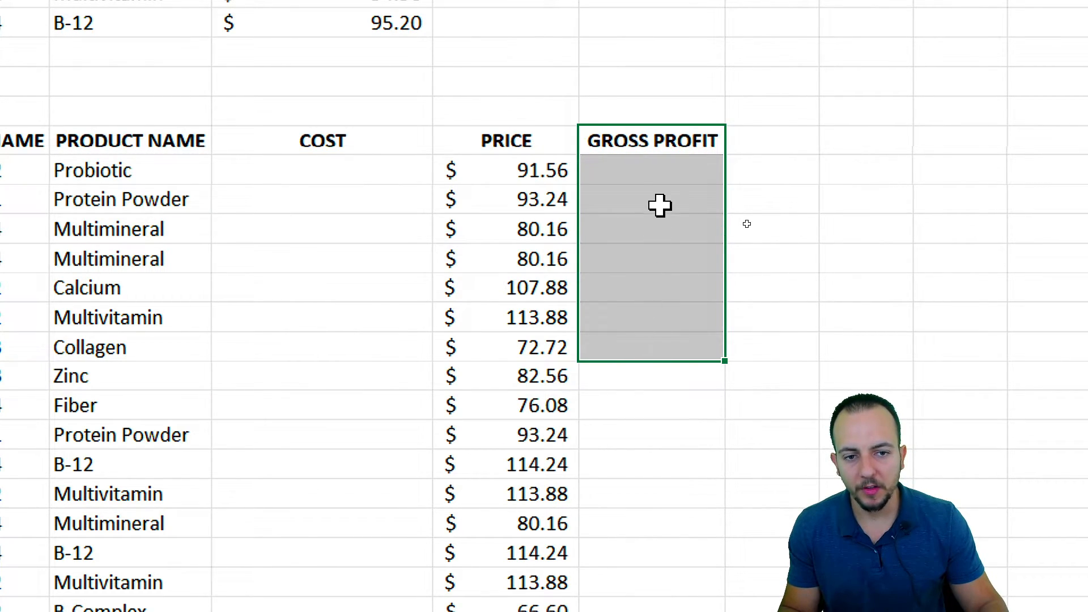
# Enter a formula in the first Gross Profit cell of the sales report that subtracts the Probiotic row's cost from its price.
pyautogui.click(662, 180)
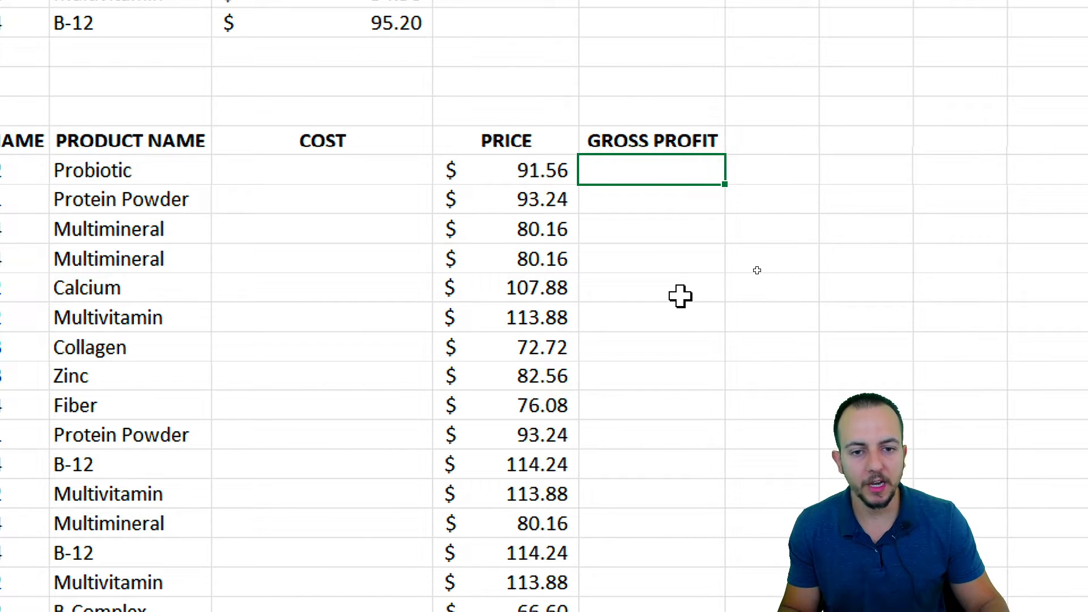
pyautogui.write('=')
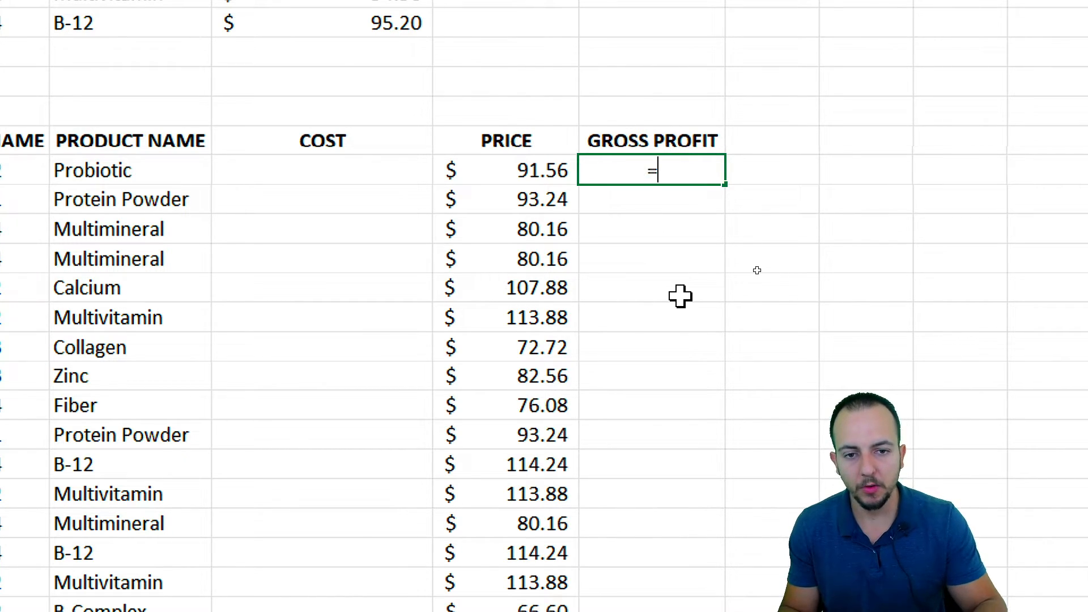
pyautogui.click(498, 177)
pyautogui.write('-')
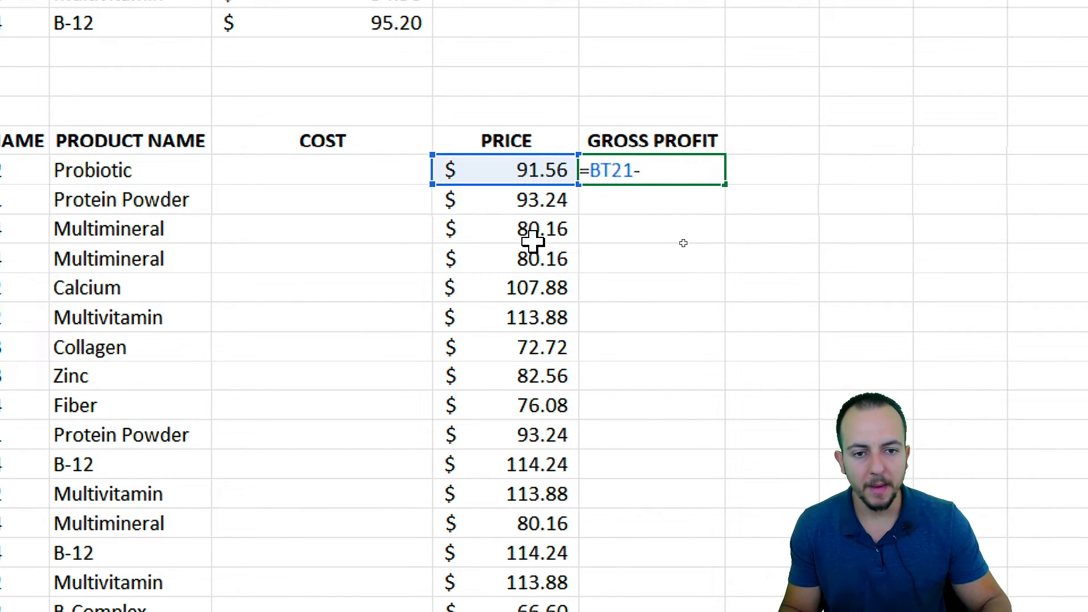
pyautogui.click(384, 173)
pyautogui.press('Return')
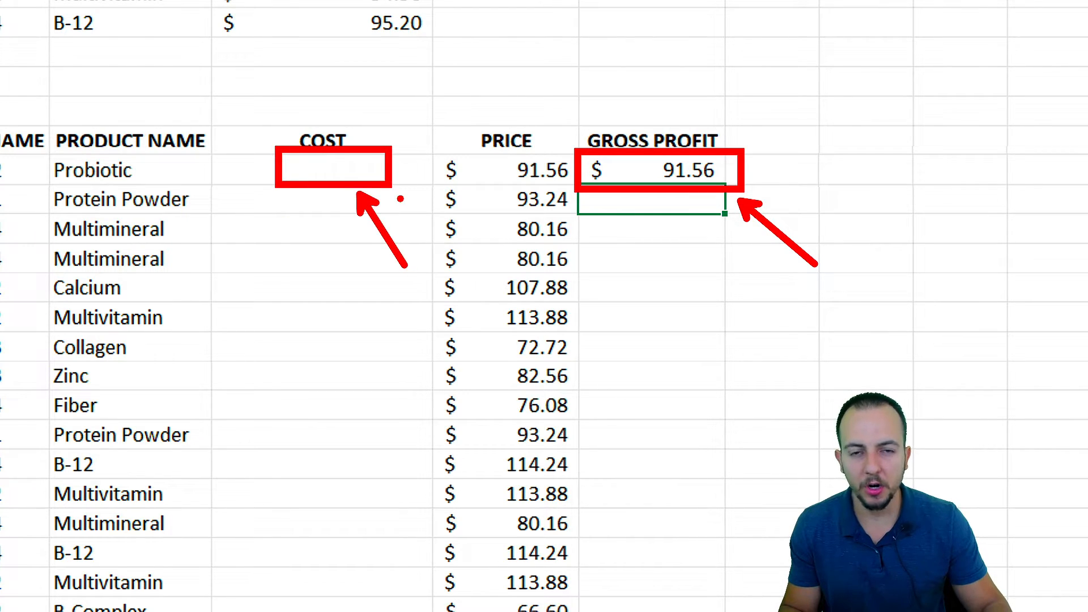
# Examine the product names in the sales report and compare them with the products and costs in the inventory list.
pyautogui.click(141, 171)
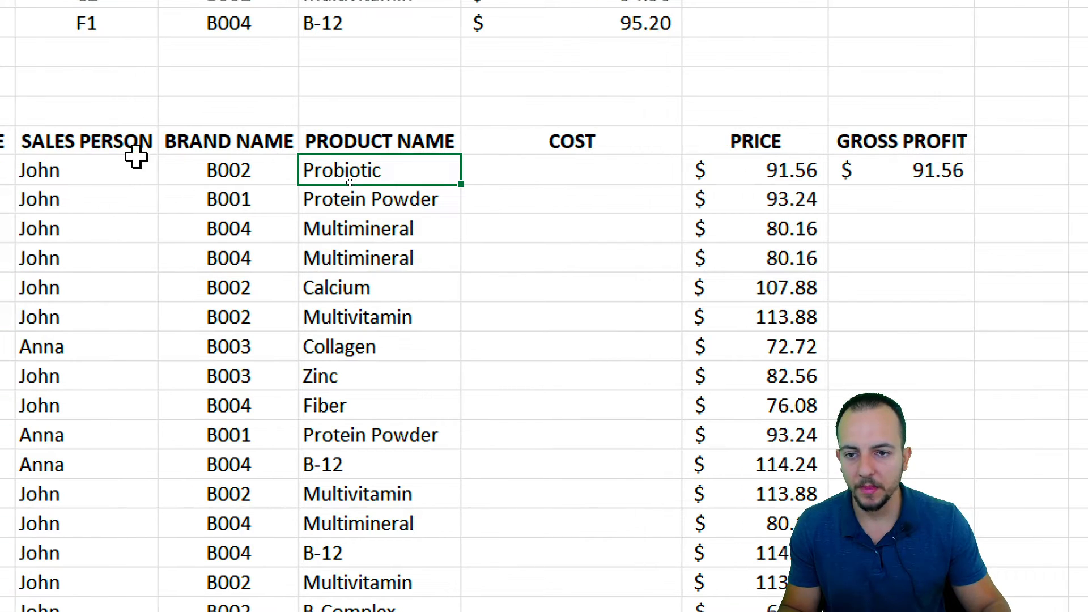
pyautogui.scroll(3, 6, 338)
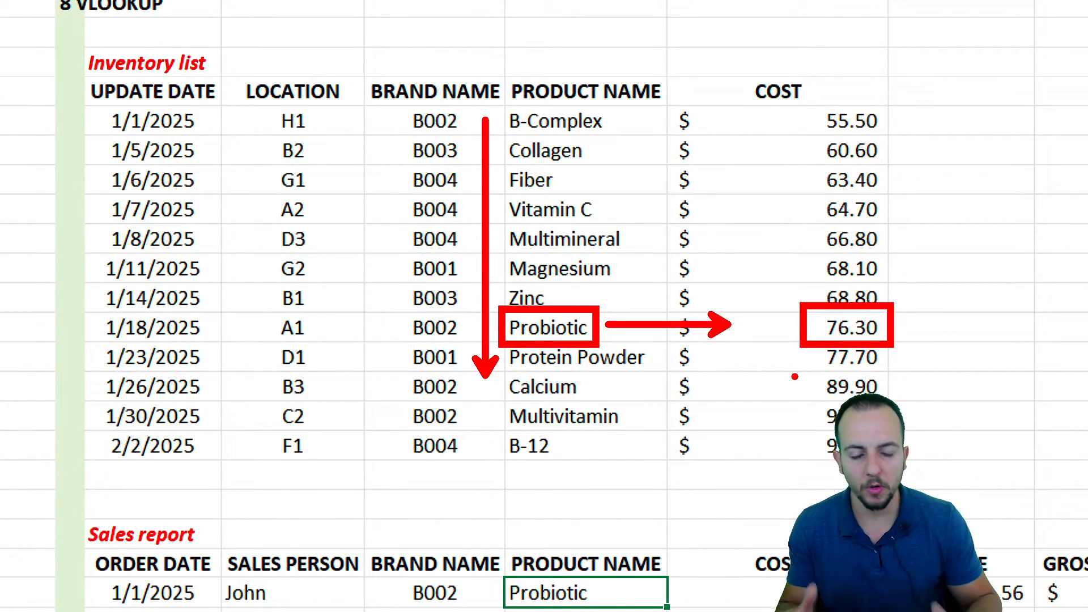
pyautogui.press('Escape')
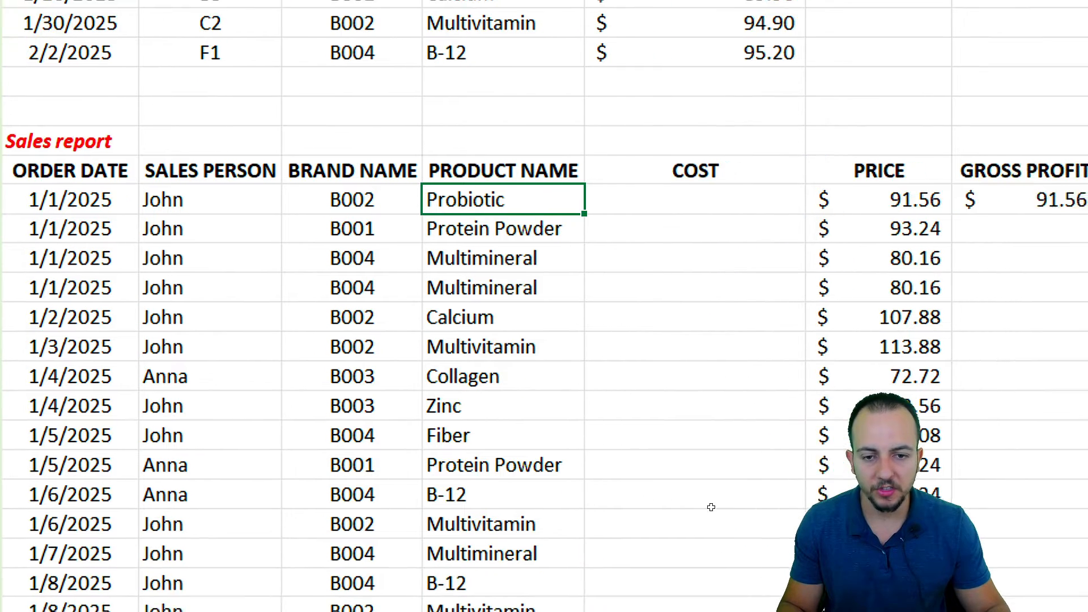
pyautogui.click(513, 317)
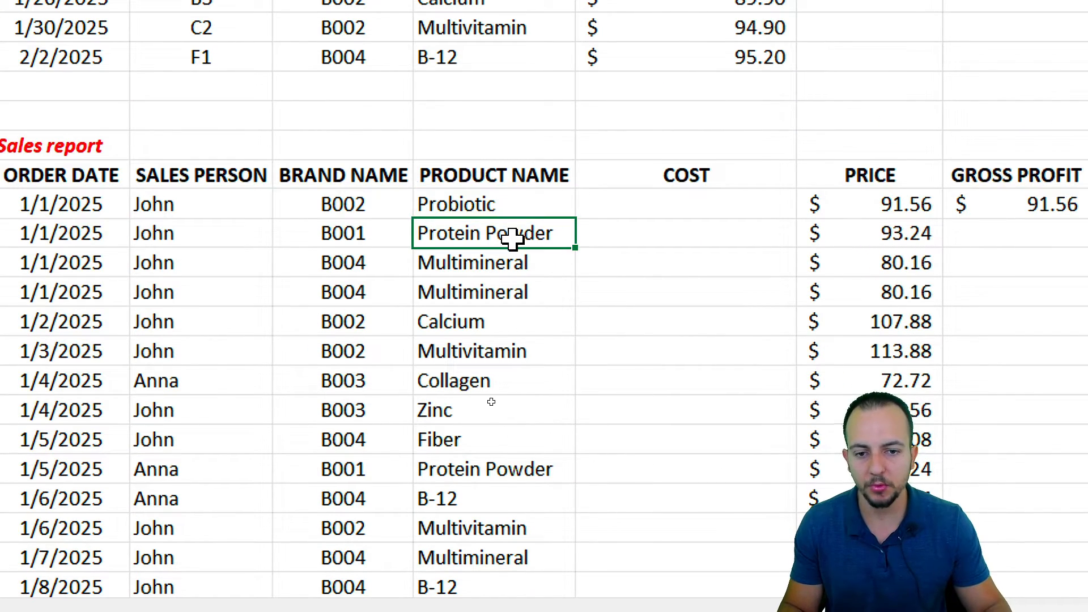
pyautogui.click(520, 266)
pyautogui.click(521, 319)
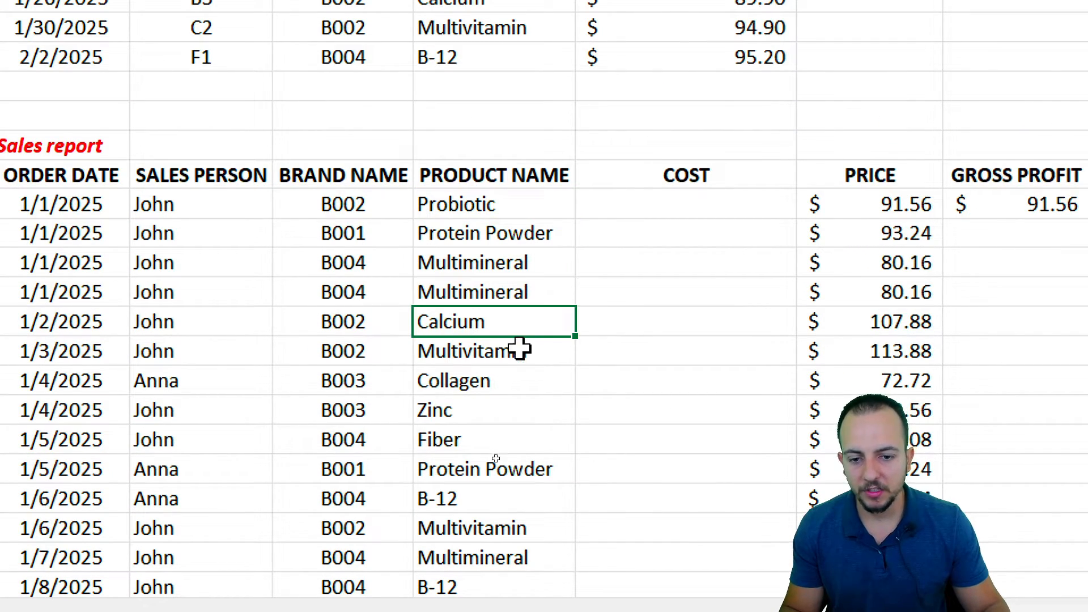
pyautogui.click(512, 405)
pyautogui.click(498, 445)
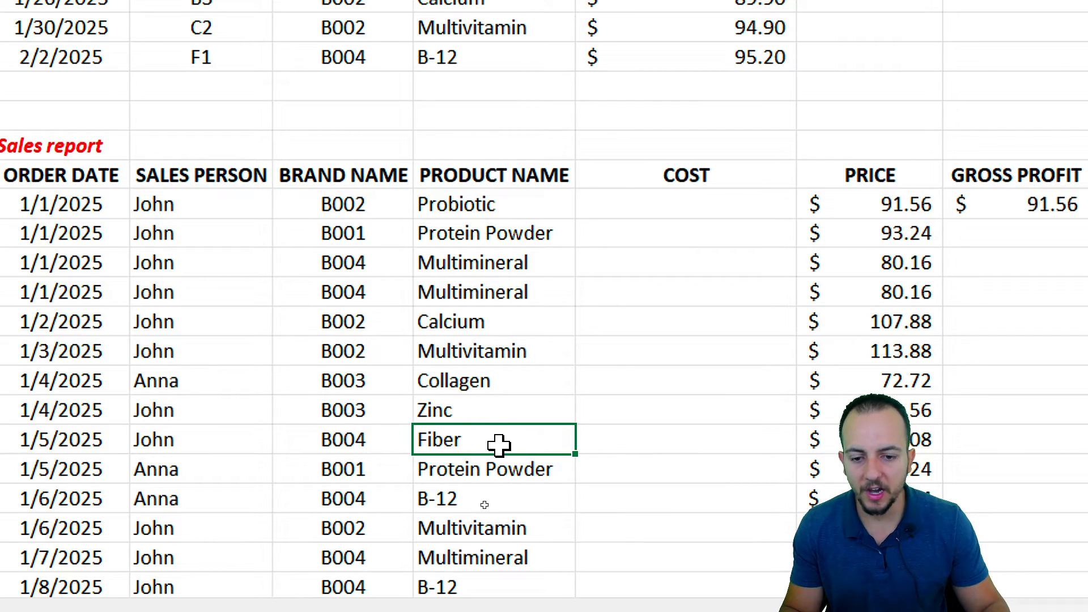
# Start a VLOOKUP formula in the sales report's first Cost cell, using the Probiotic product name in BR21 as the lookup value.
pyautogui.click(629, 207)
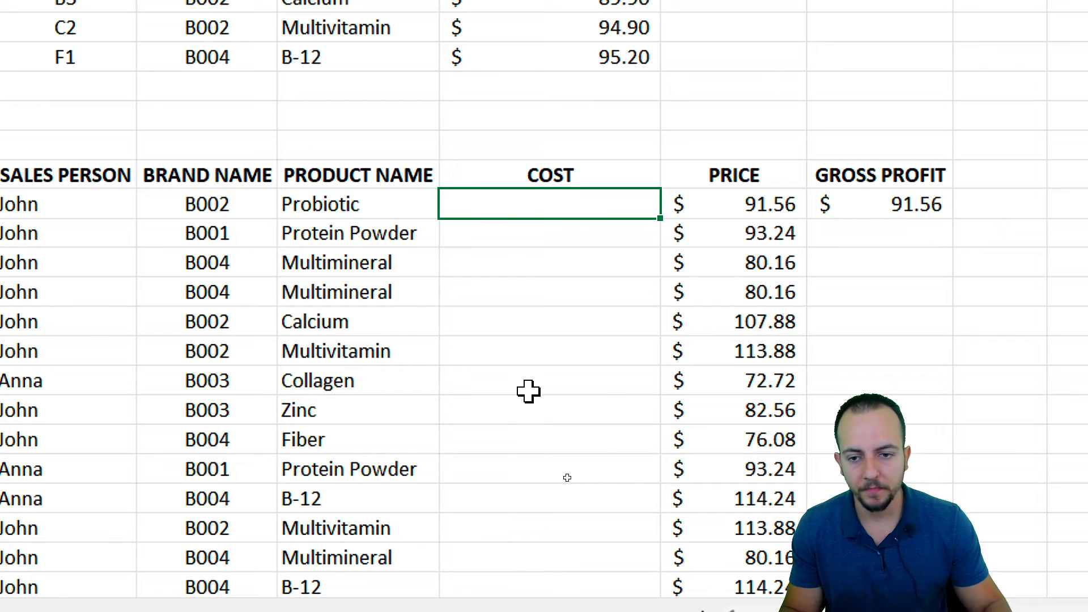
pyautogui.write('=')
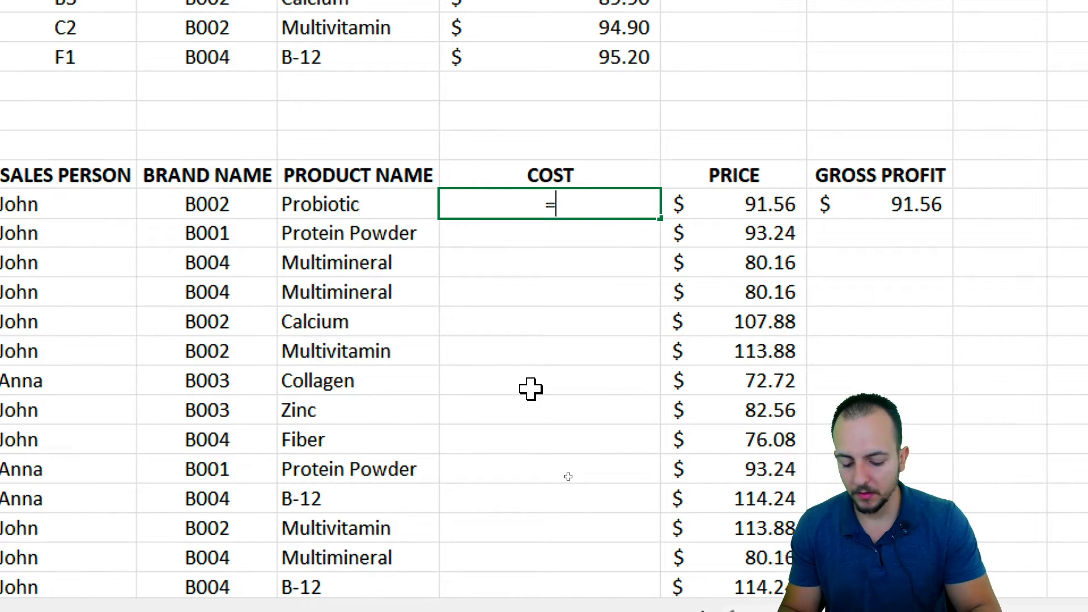
pyautogui.write('vlo')
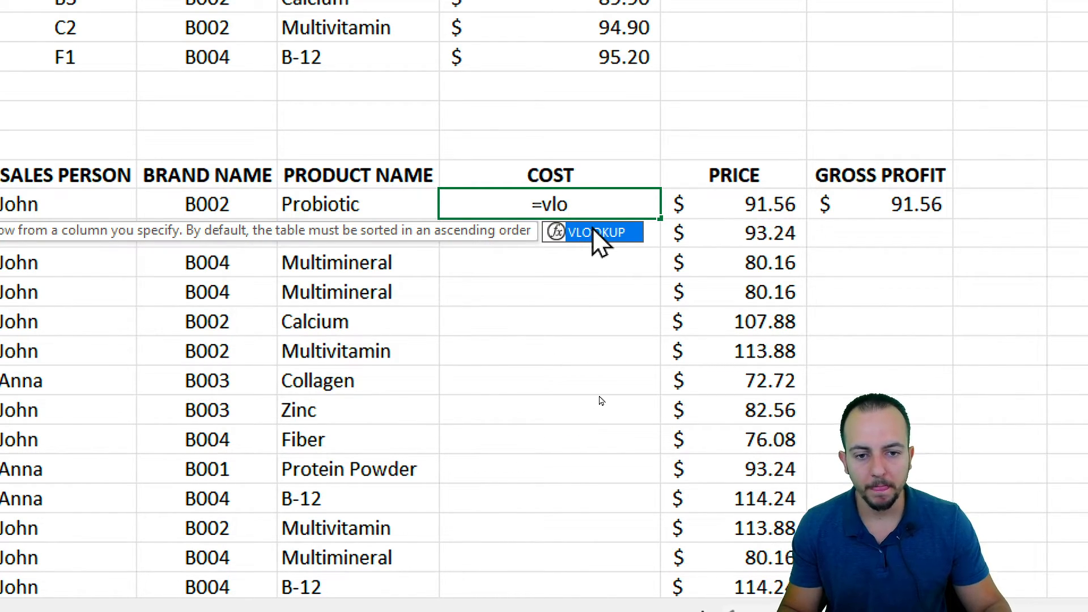
pyautogui.press('Tab')
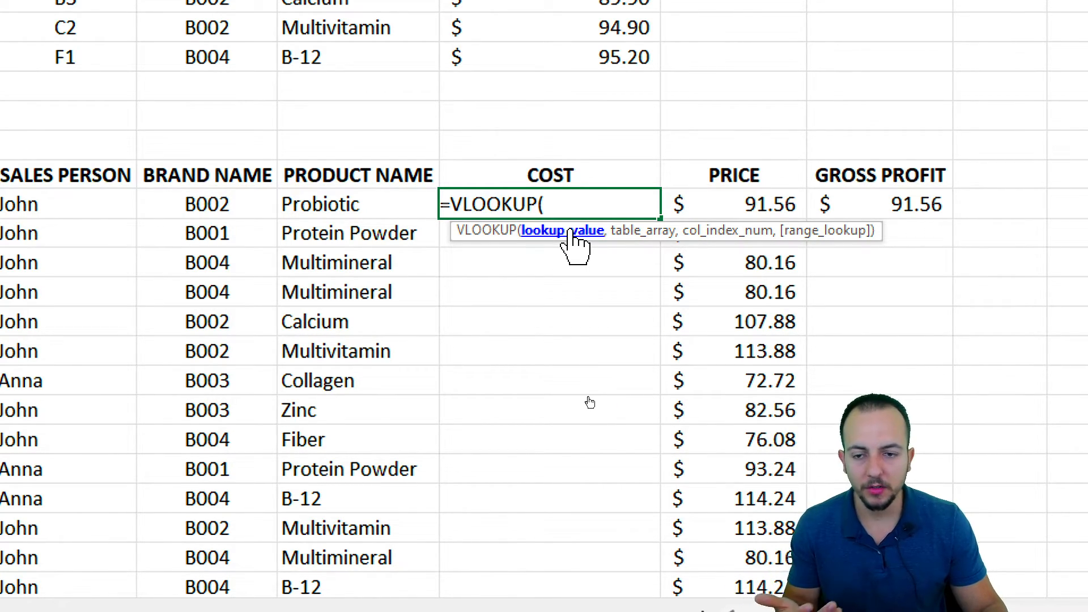
pyautogui.click(365, 205)
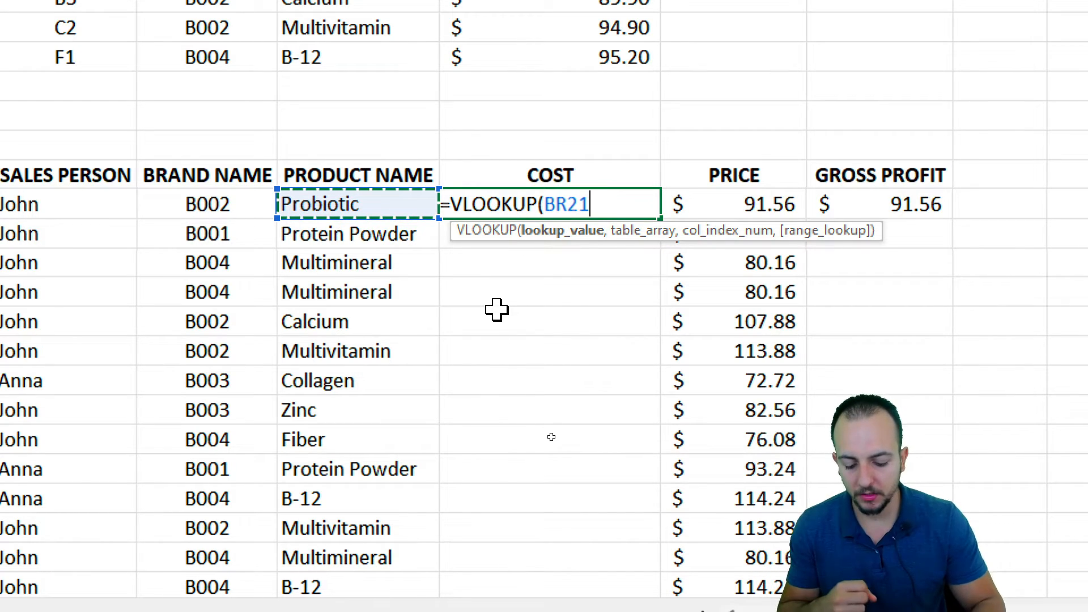
pyautogui.write(',')
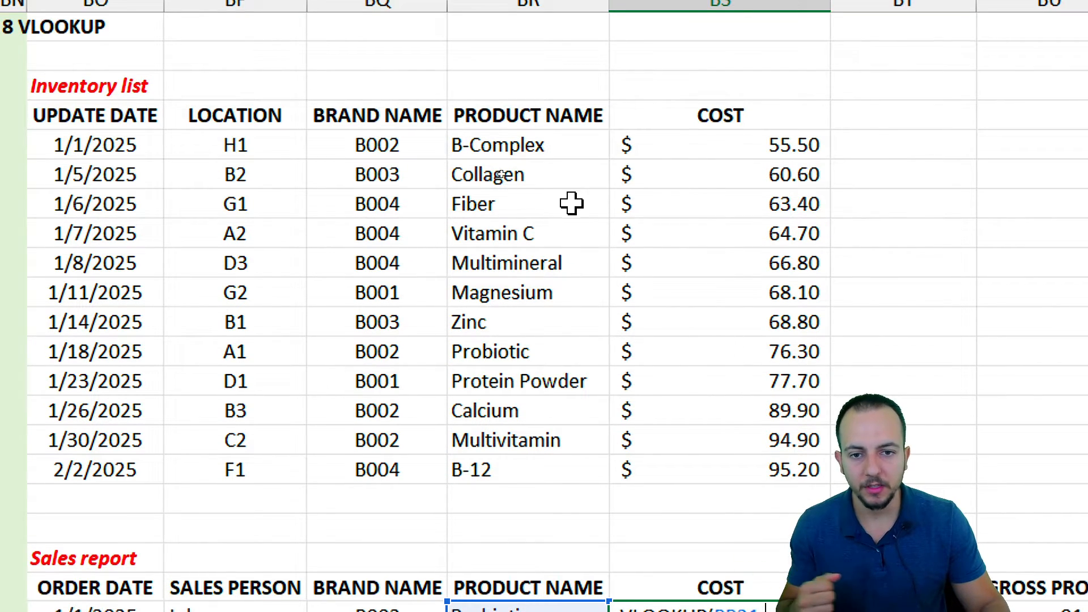
# Set the VLOOKUP table array to the inventory list's Product Name and Cost columns, BR4:BS16, including the headers.
pyautogui.click(568, 122)
pyautogui.moveTo(568, 122); pyautogui.dragTo(542, 466)
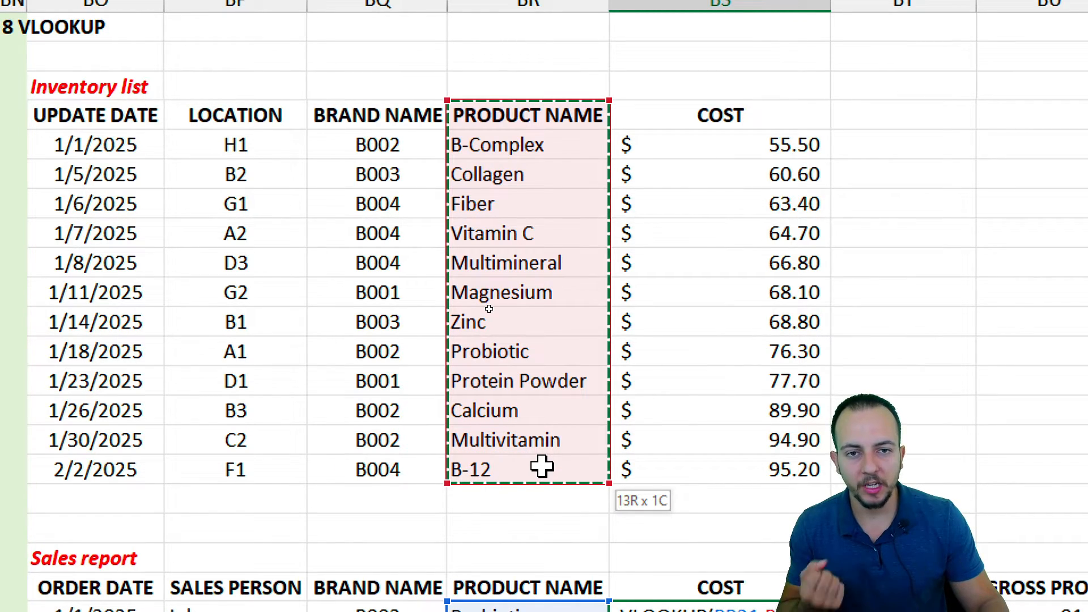
pyautogui.moveTo(544, 466); pyautogui.dragTo(652, 466)
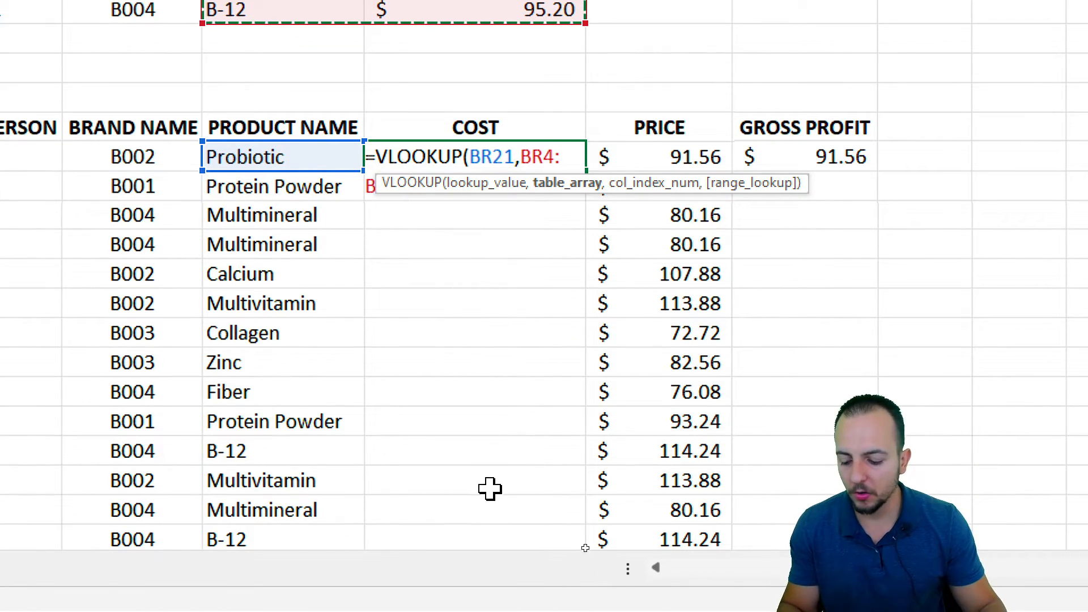
pyautogui.moveTo(471, 219); pyautogui.dragTo(469, 494)
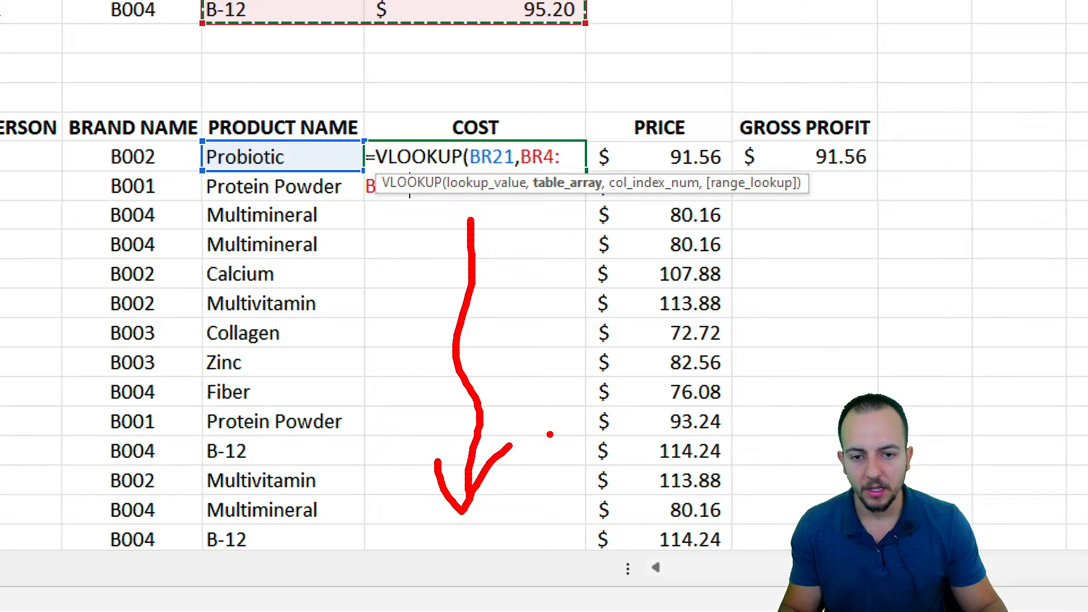
pyautogui.press('Escape')
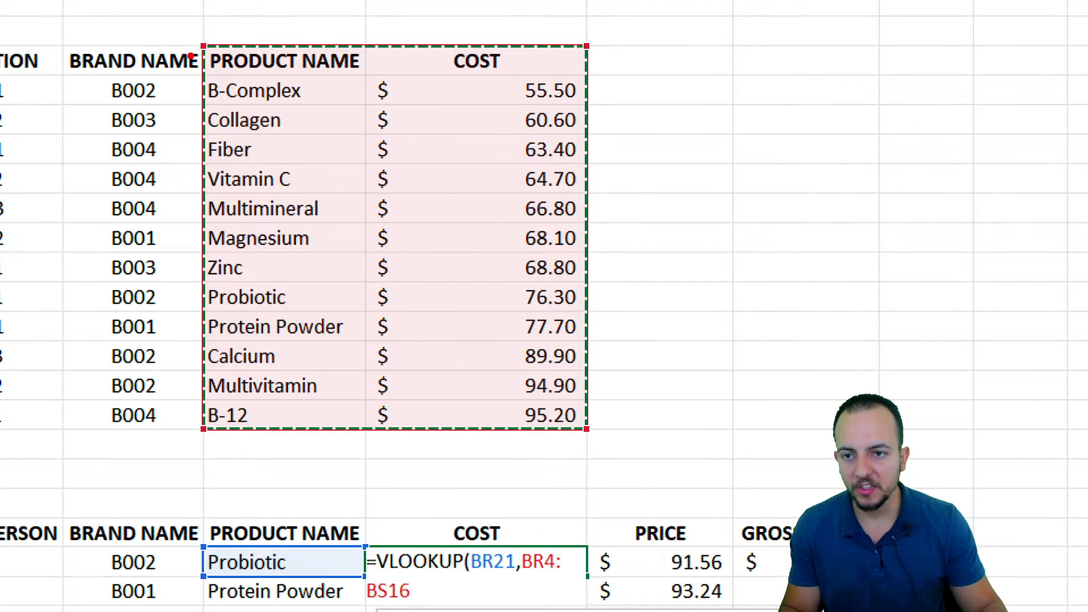
pyautogui.moveTo(194, 37)
pyautogui.mouseDown()
pyautogui.moveTo(529, 350)
pyautogui.moveTo(593, 434)
pyautogui.mouseUp()
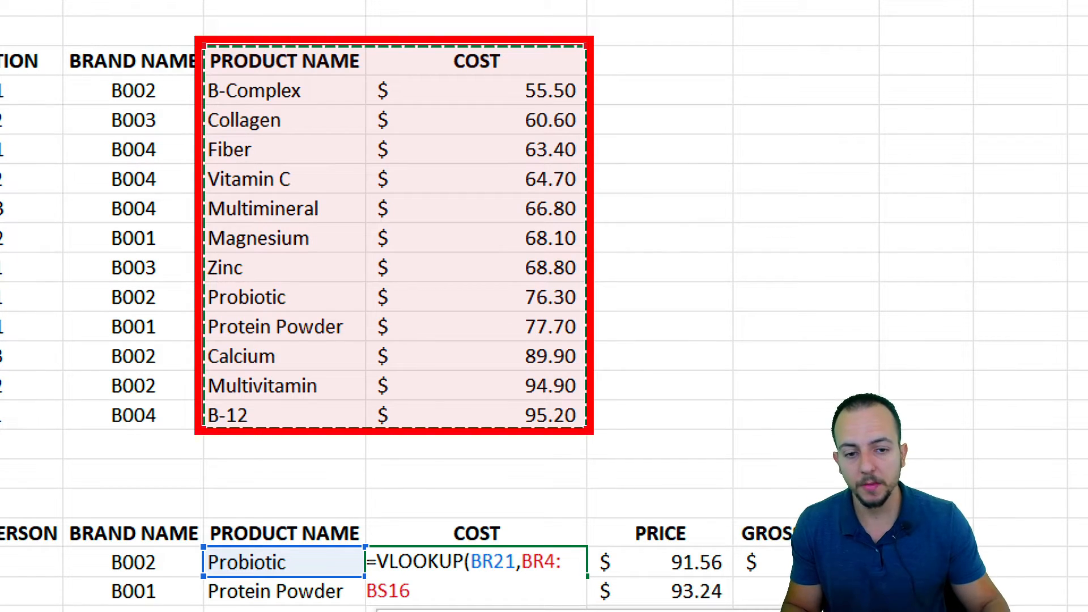
pyautogui.moveTo(633, 445); pyautogui.dragTo(632, 194)
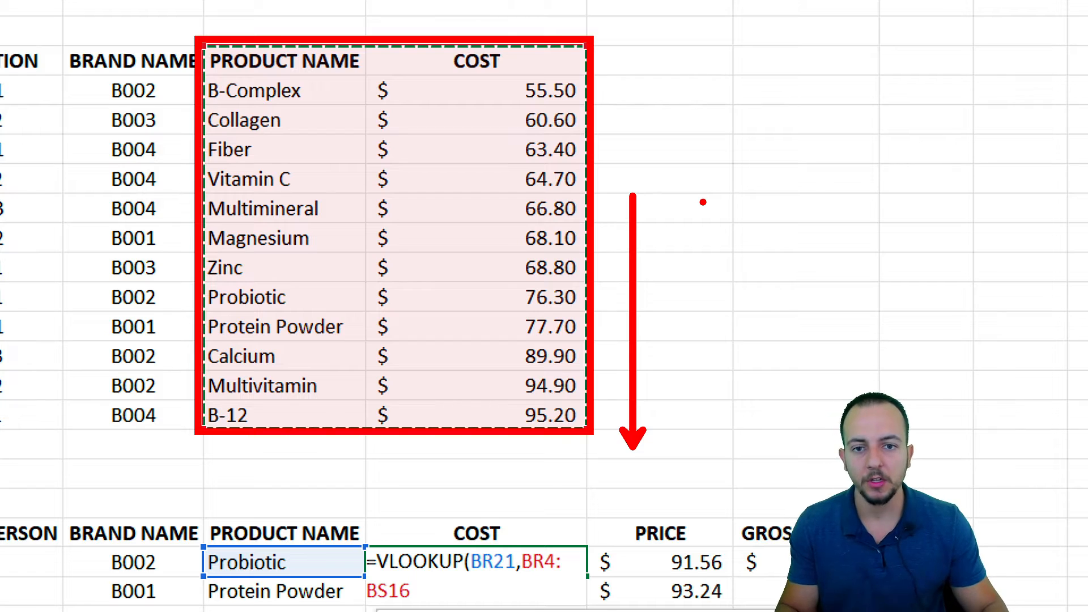
pyautogui.press('Escape')
pyautogui.moveTo(587, 151)
pyautogui.mouseDown()
pyautogui.moveTo(573, 337)
pyautogui.moveTo(577, 164)
pyautogui.mouseUp()
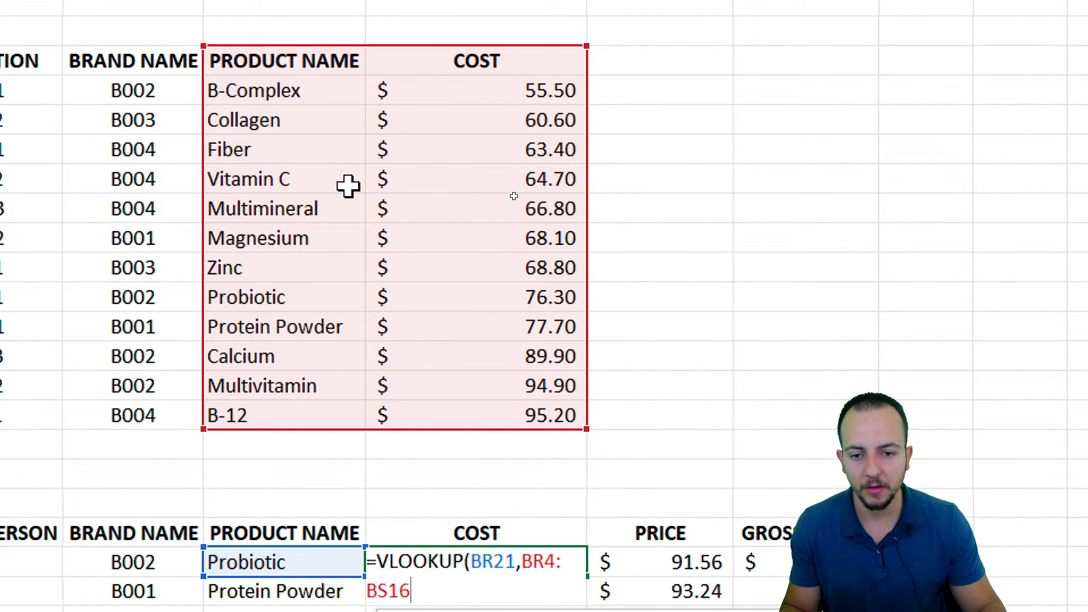
# Make the whole VLOOKUP table array absolute as $BR$4:$BS$16 and continue to the column index argument.
pyautogui.scroll(-4, 459, 455)
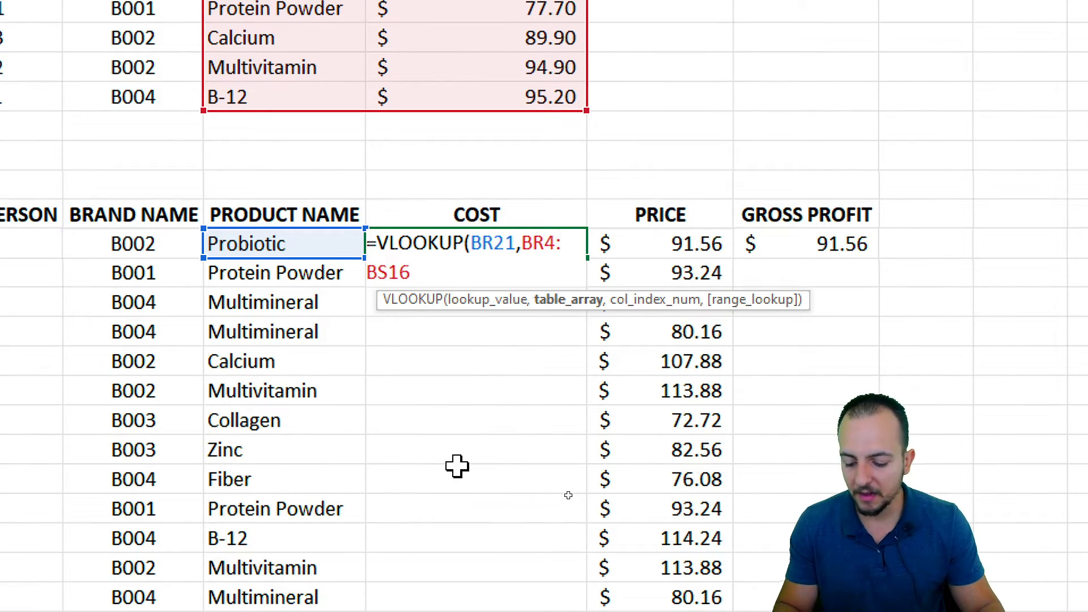
pyautogui.press('F4')
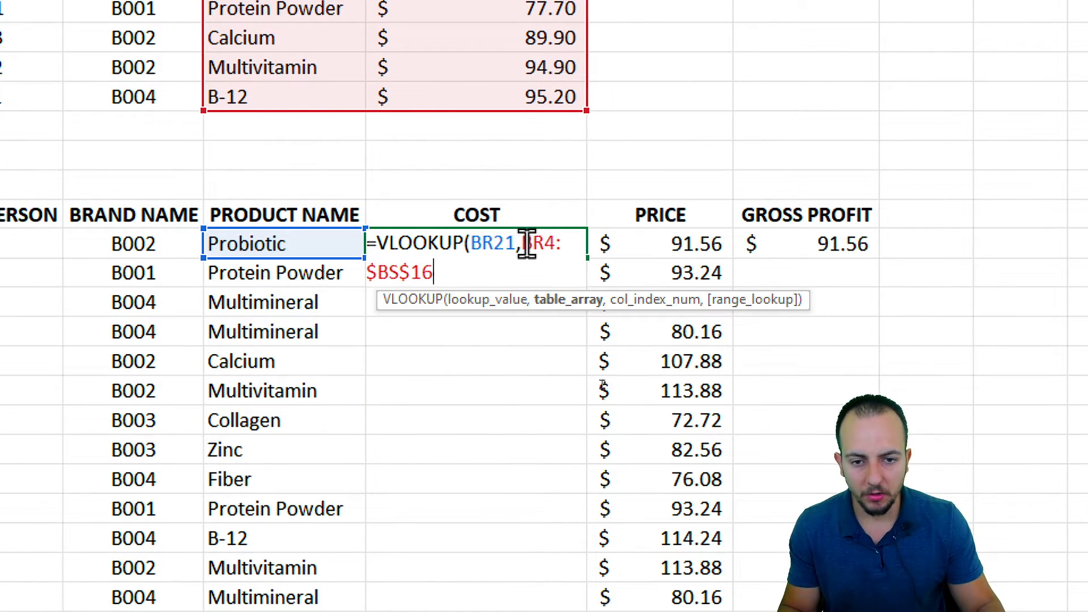
pyautogui.moveTo(522, 245)
pyautogui.mouseDown()
pyautogui.moveTo(573, 248)
pyautogui.moveTo(556, 250)
pyautogui.moveTo(563, 269)
pyautogui.mouseUp()
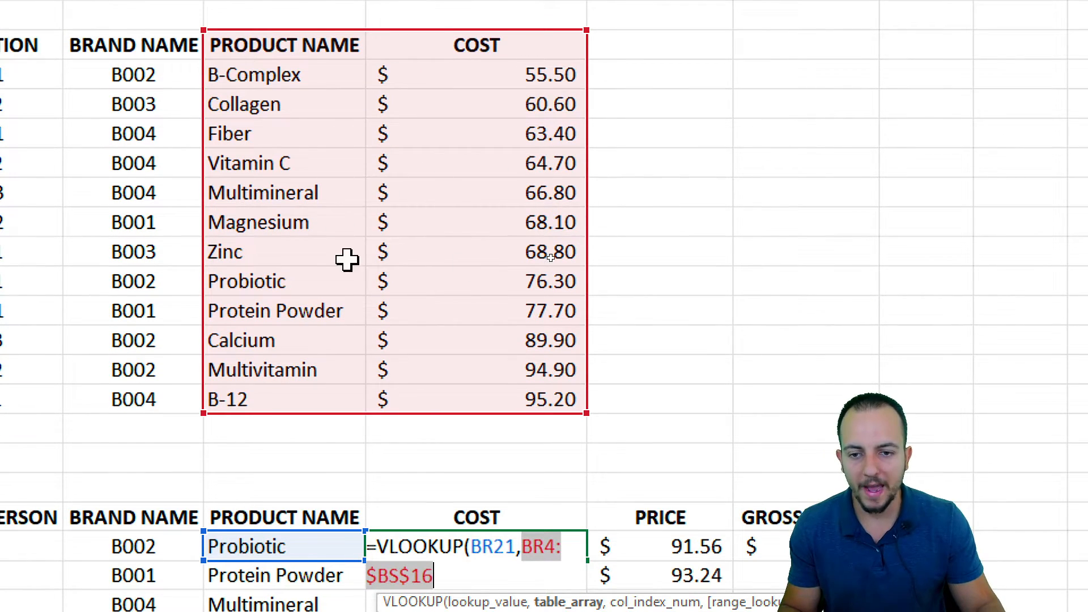
pyautogui.press('F4')
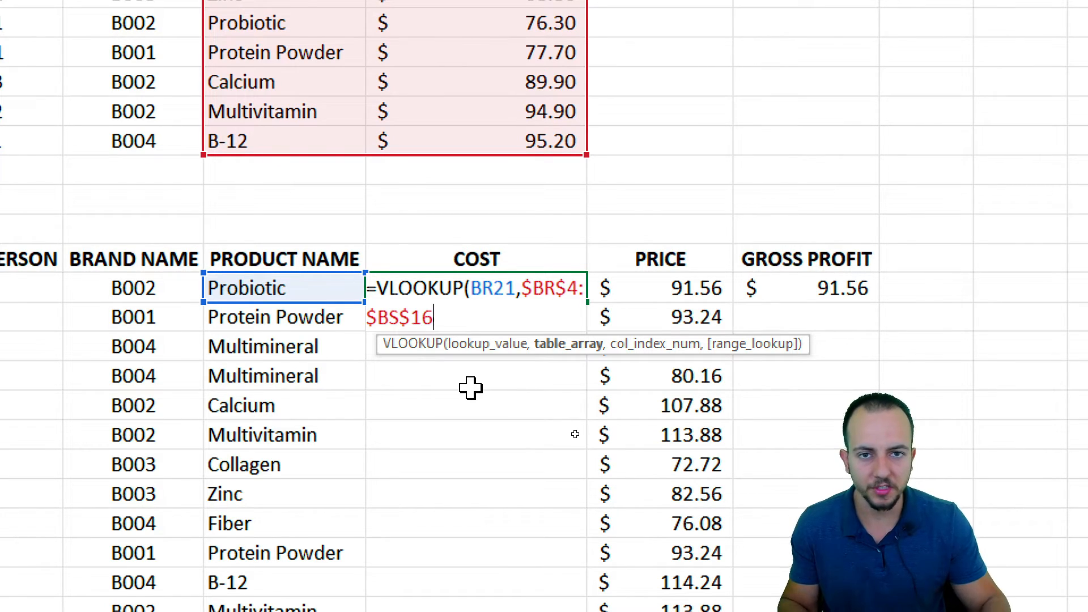
pyautogui.write(',')
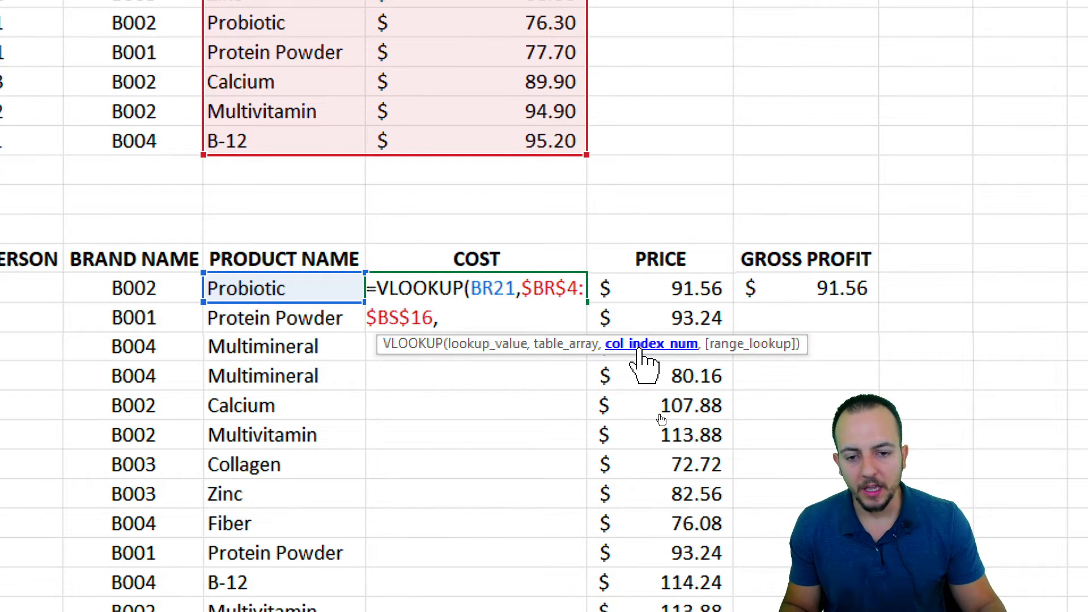
pyautogui.scroll(3, 397, 170)
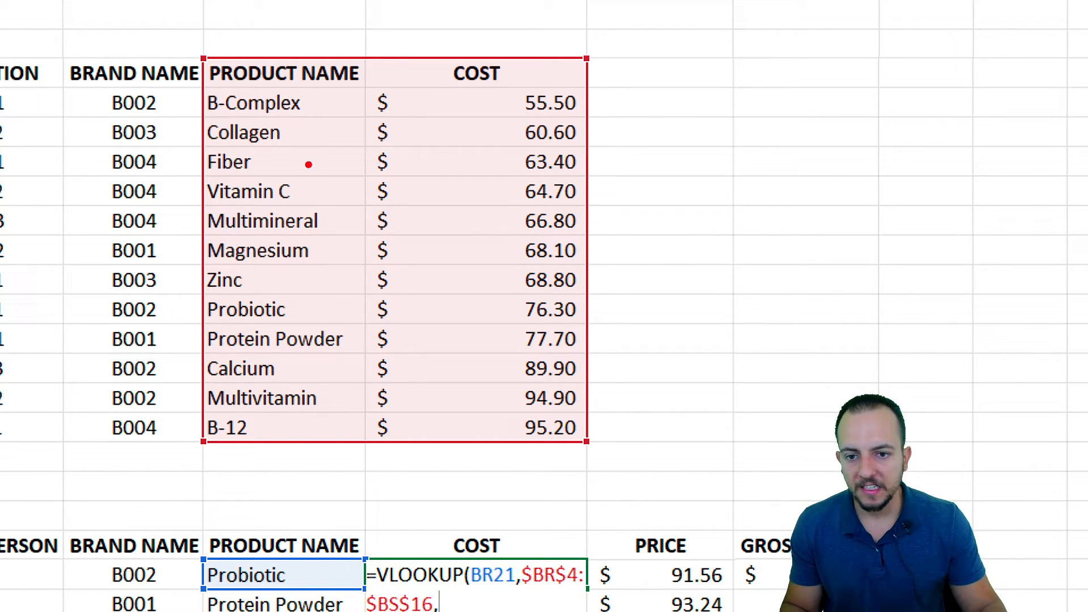
pyautogui.moveTo(318, 149)
pyautogui.mouseDown()
pyautogui.moveTo(321, 175)
pyautogui.moveTo(287, 233)
pyautogui.mouseUp()
pyautogui.moveTo(449, 162)
pyautogui.mouseDown()
pyautogui.moveTo(445, 218)
pyautogui.moveTo(528, 209)
pyautogui.mouseUp()
pyautogui.moveTo(428, 117); pyautogui.dragTo(545, 255)
pyautogui.moveTo(500, 273); pyautogui.dragTo(500, 351)
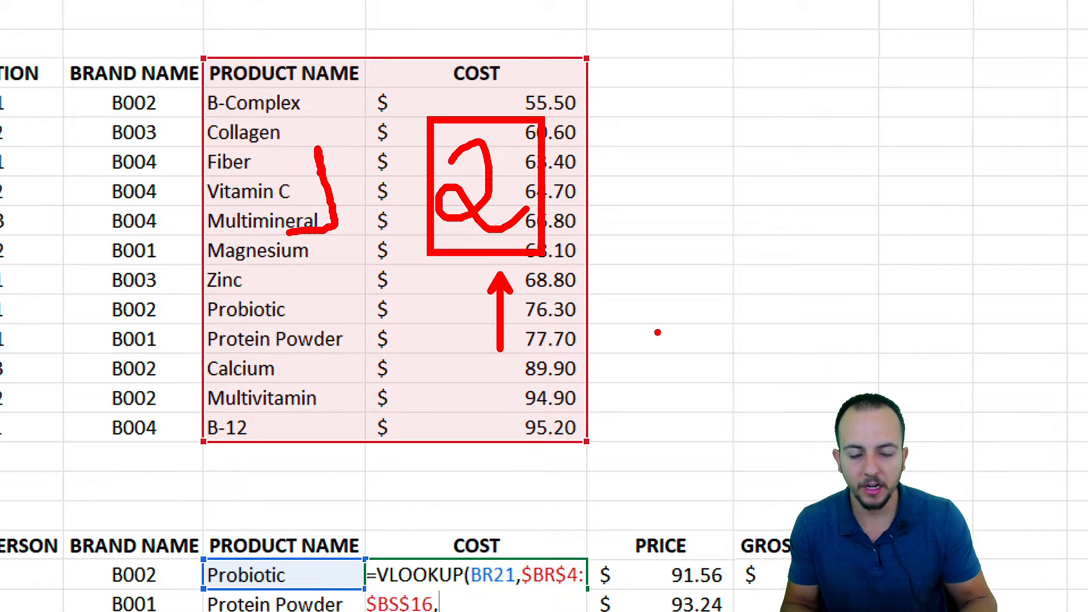
pyautogui.press('Escape')
pyautogui.scroll(-4, 624, 397)
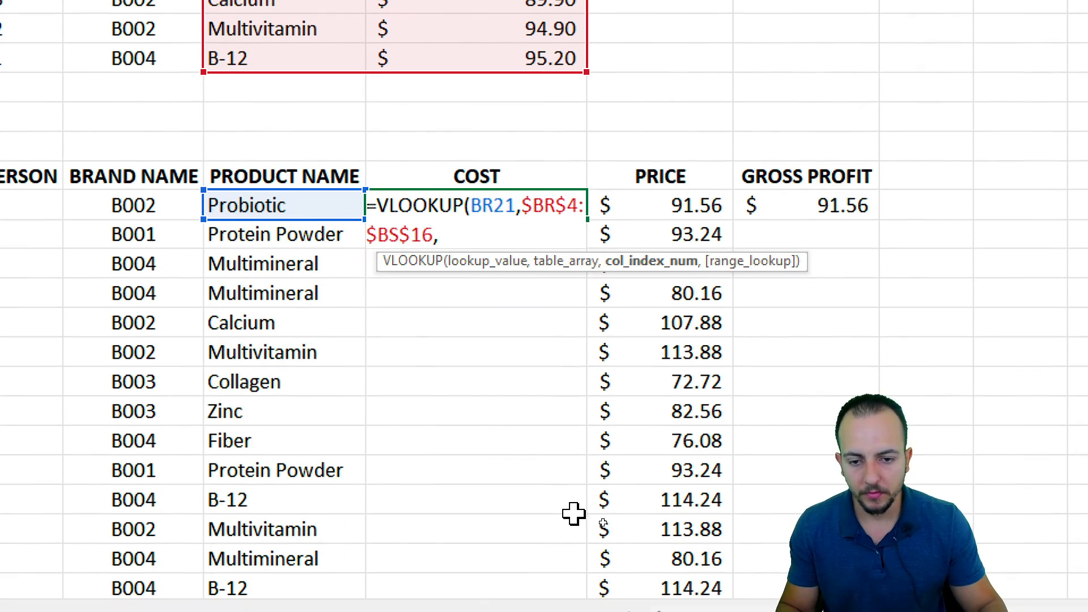
# Finish the first Cost cell's VLOOKUP with column index 2 and FALSE for an exact match.
pyautogui.write('2,')
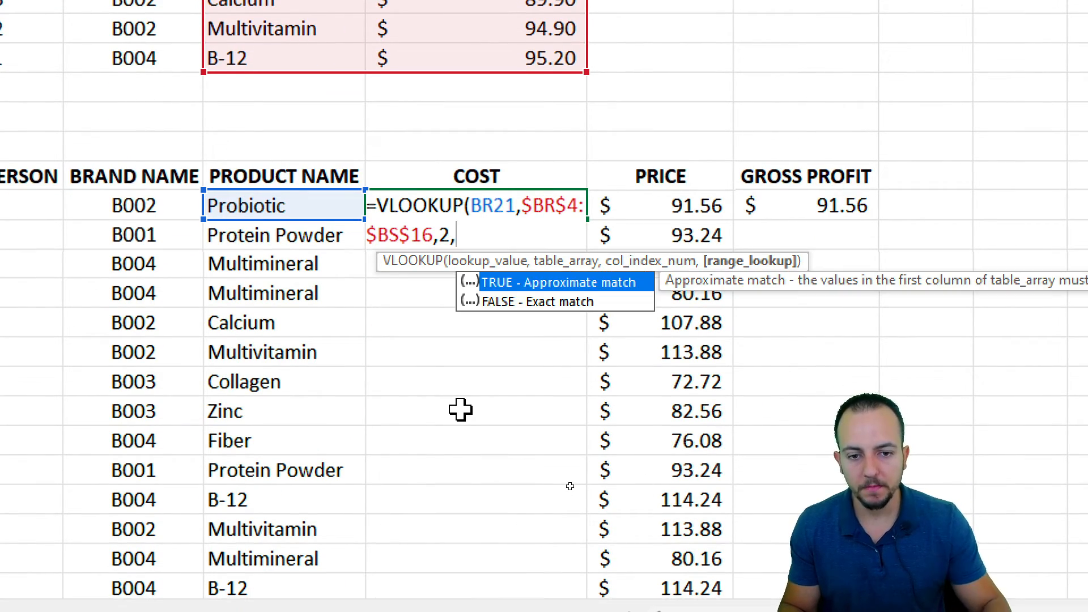
pyautogui.click(545, 309)
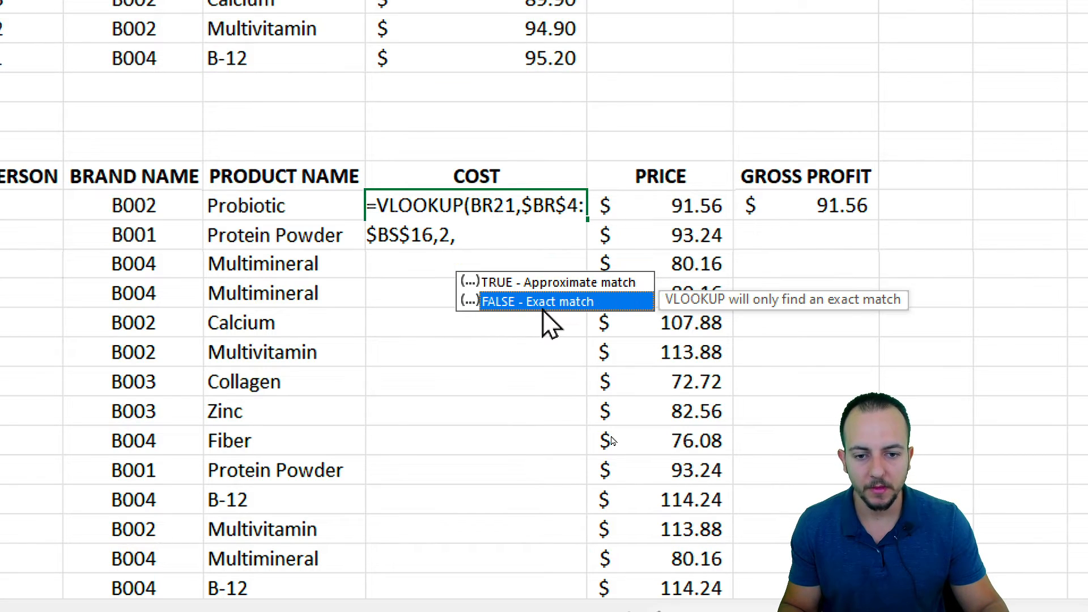
pyautogui.doubleClick(543, 306)
pyautogui.write(')')
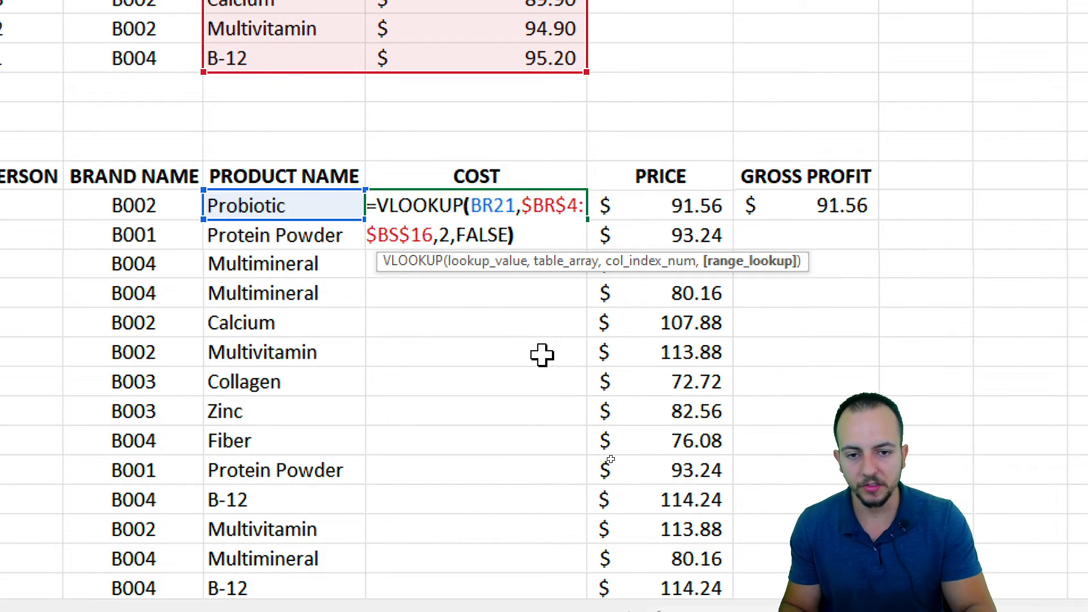
pyautogui.press('Return')
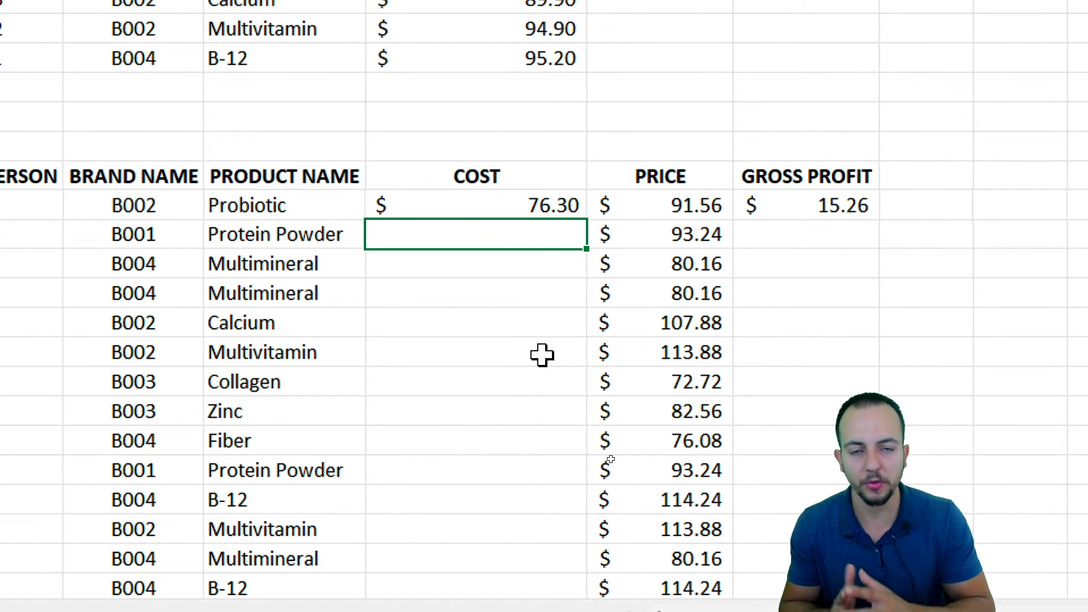
# Fill the VLOOKUP formula from the Probiotic row's Cost cell down to the first Multivitamin row.
pyautogui.click(525, 202)
pyautogui.moveTo(598, 209)
pyautogui.mouseDown()
pyautogui.moveTo(593, 230)
pyautogui.moveTo(598, 212)
pyautogui.mouseUp()
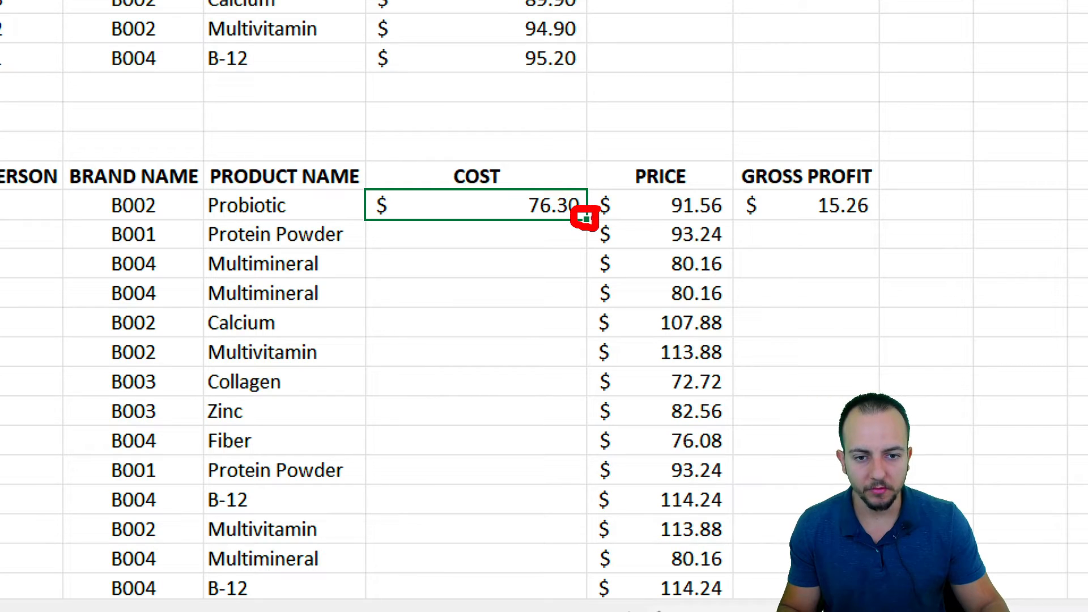
pyautogui.moveTo(581, 315)
pyautogui.mouseDown()
pyautogui.moveTo(580, 235)
pyautogui.moveTo(590, 371)
pyautogui.mouseUp()
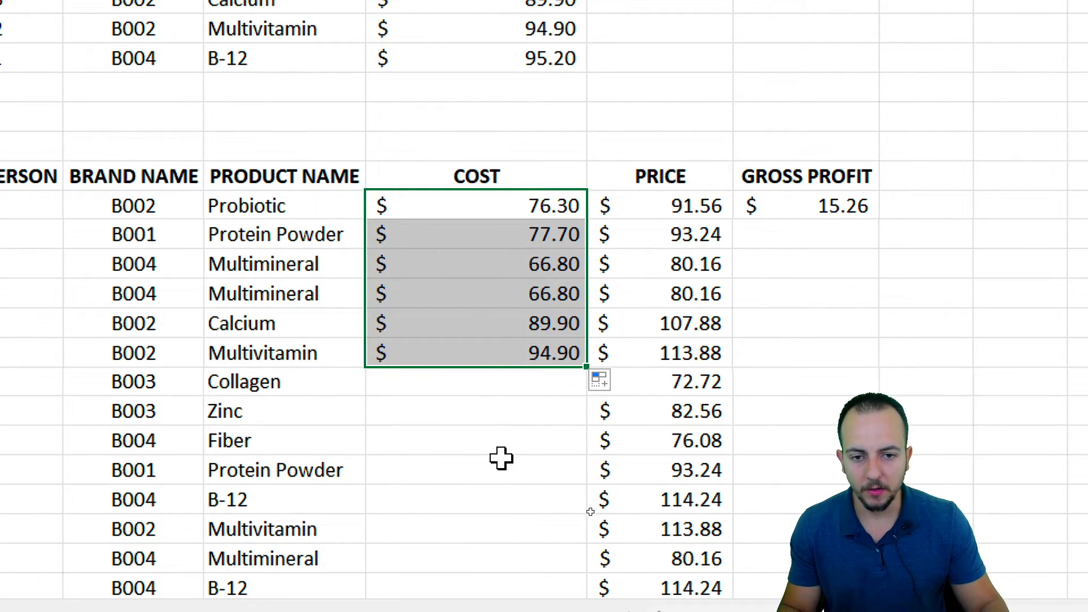
# Check the filled costs against their product names, including the Protein Powder row.
pyautogui.click(476, 201)
pyautogui.click(477, 296)
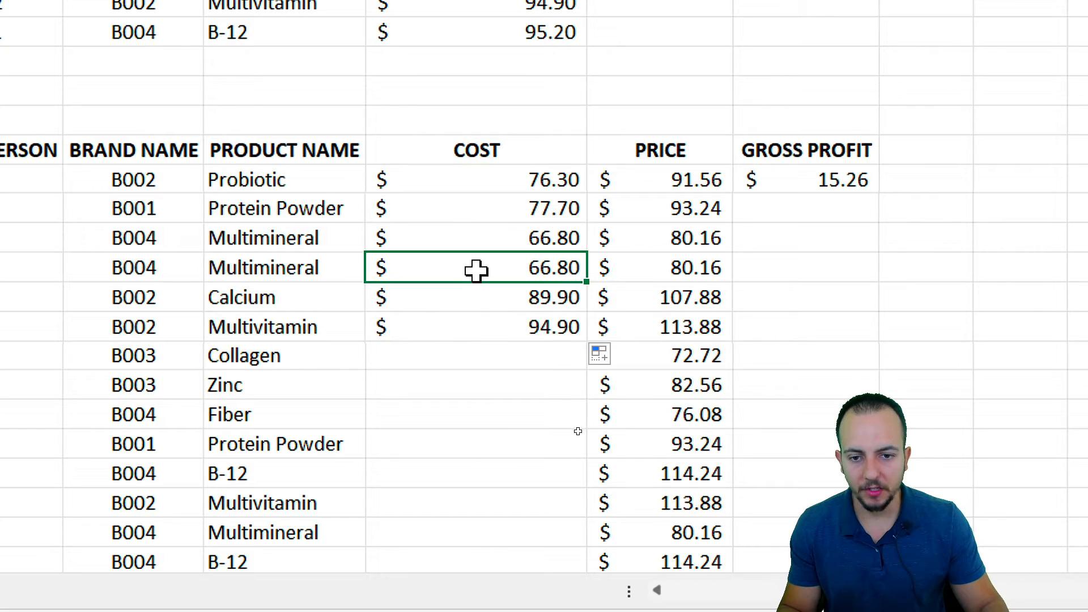
pyautogui.click(465, 298)
pyautogui.click(454, 329)
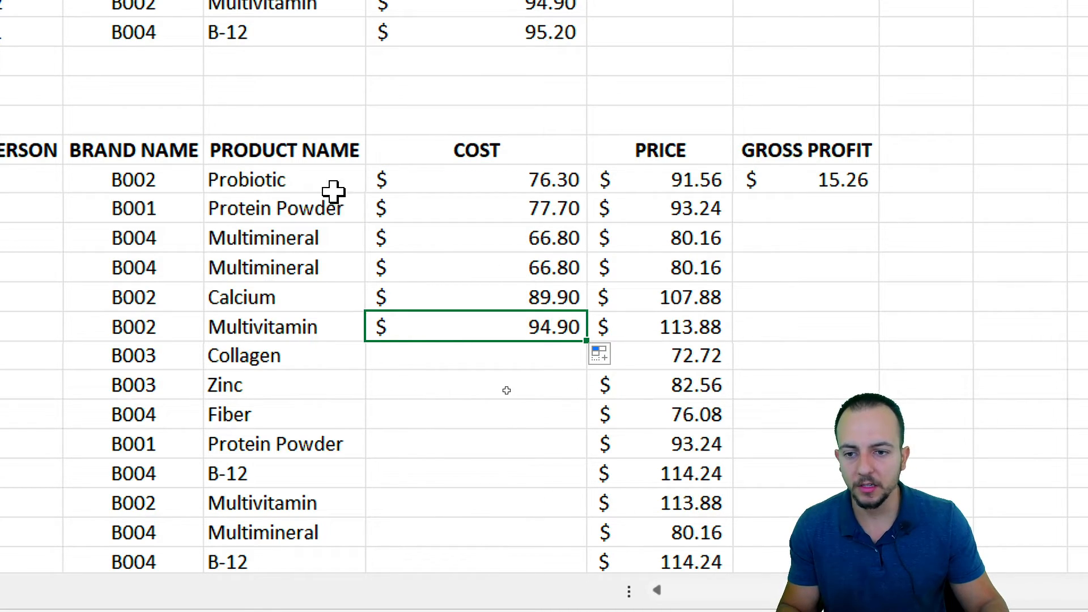
pyautogui.click(331, 209)
pyautogui.moveTo(334, 211); pyautogui.dragTo(412, 211)
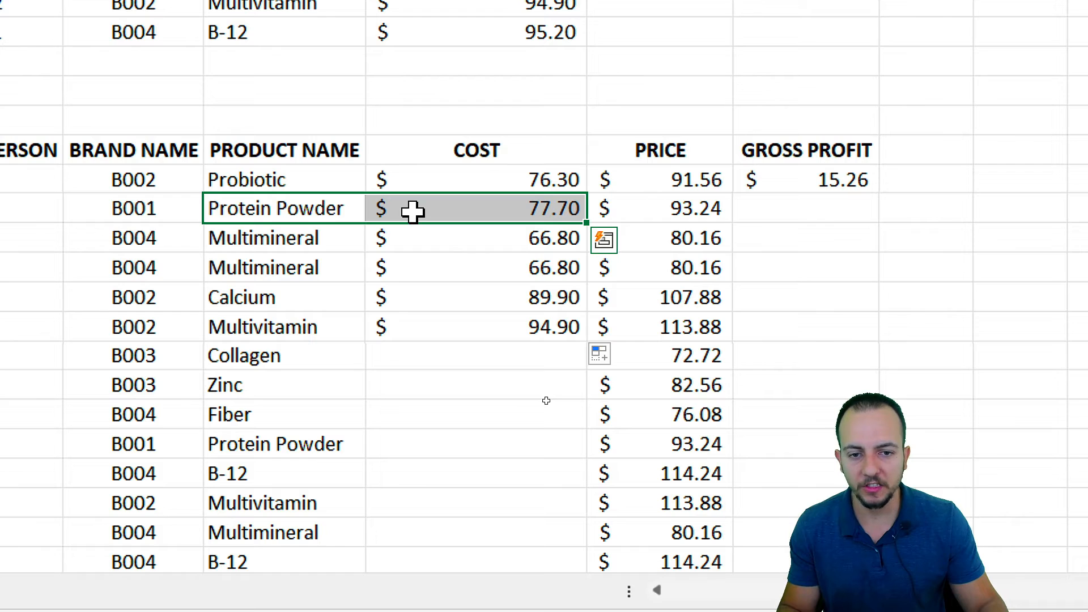
pyautogui.click(412, 211)
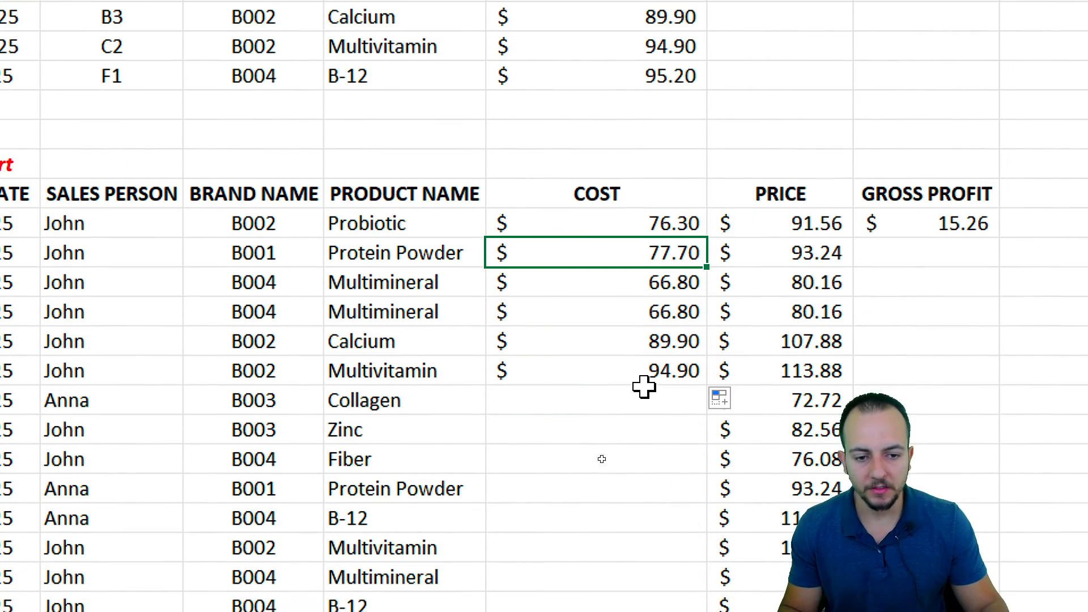
# Fill the Cost formula from the first Multivitamin row down through the remaining rows of the sales report.
pyautogui.click(645, 350)
pyautogui.click(646, 367)
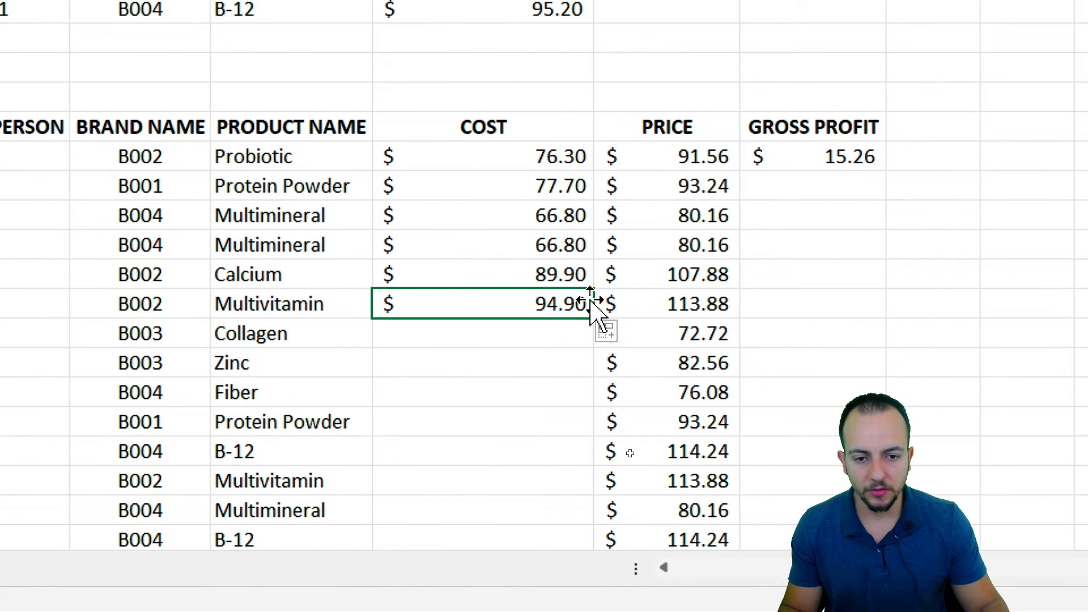
pyautogui.moveTo(597, 317); pyautogui.dragTo(552, 479)
pyautogui.scroll(15, 721, 76)
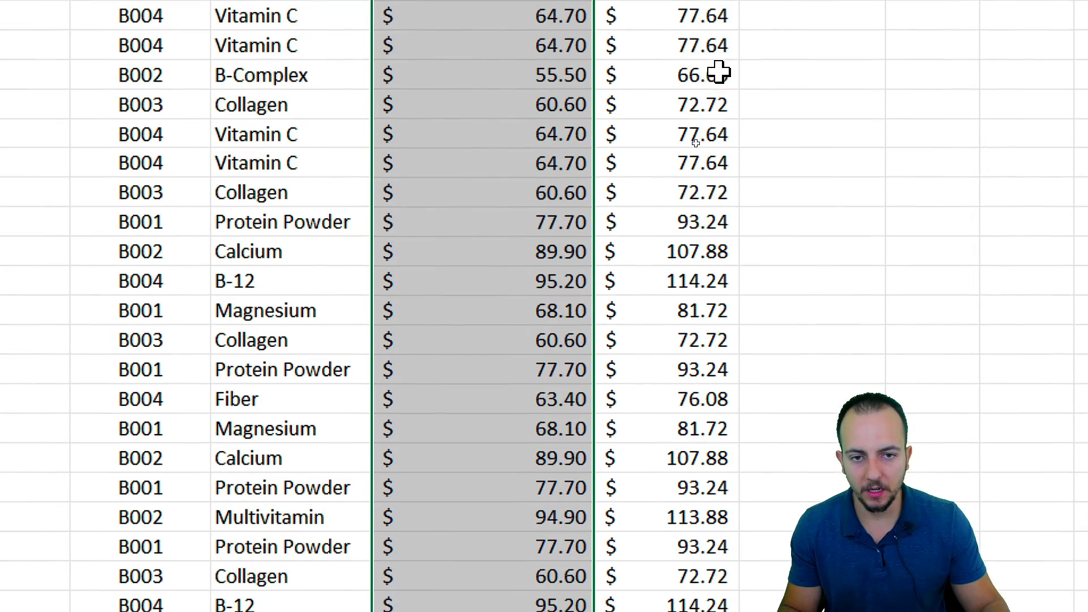
pyautogui.scroll(10, 675, 282)
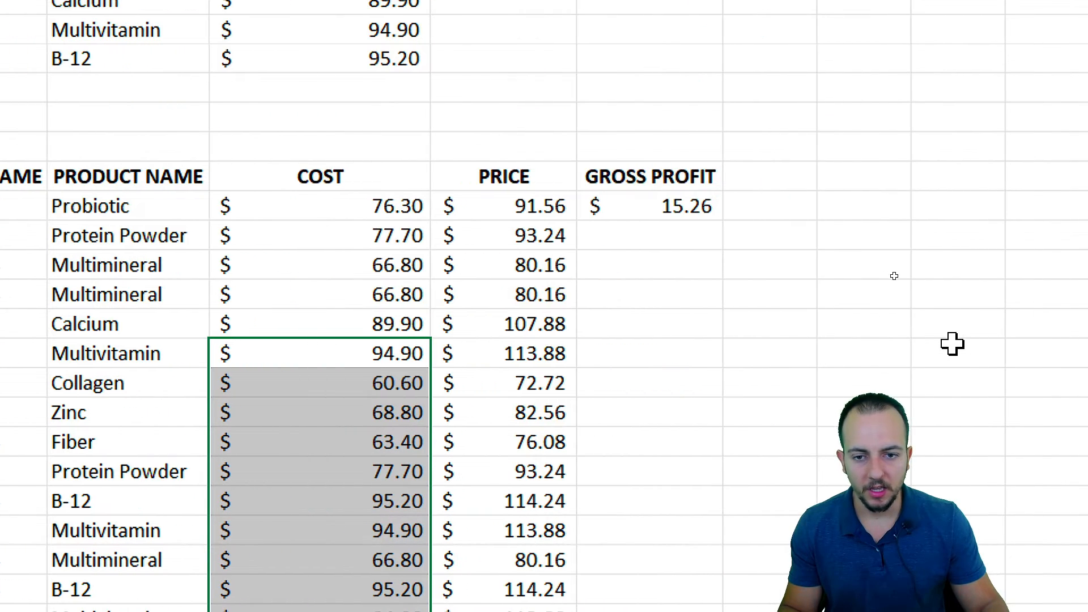
# Calculate the first Protein Powder row's gross profit as price minus cost, BT22-BS22.
pyautogui.click(669, 236)
pyautogui.scroll(-1, 670, 529)
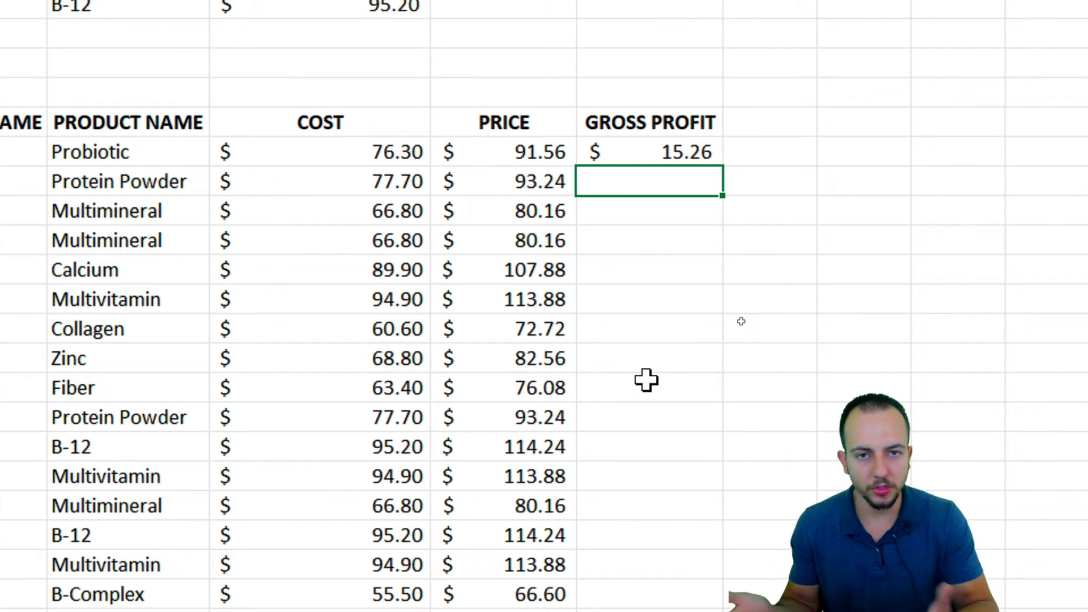
pyautogui.write('=')
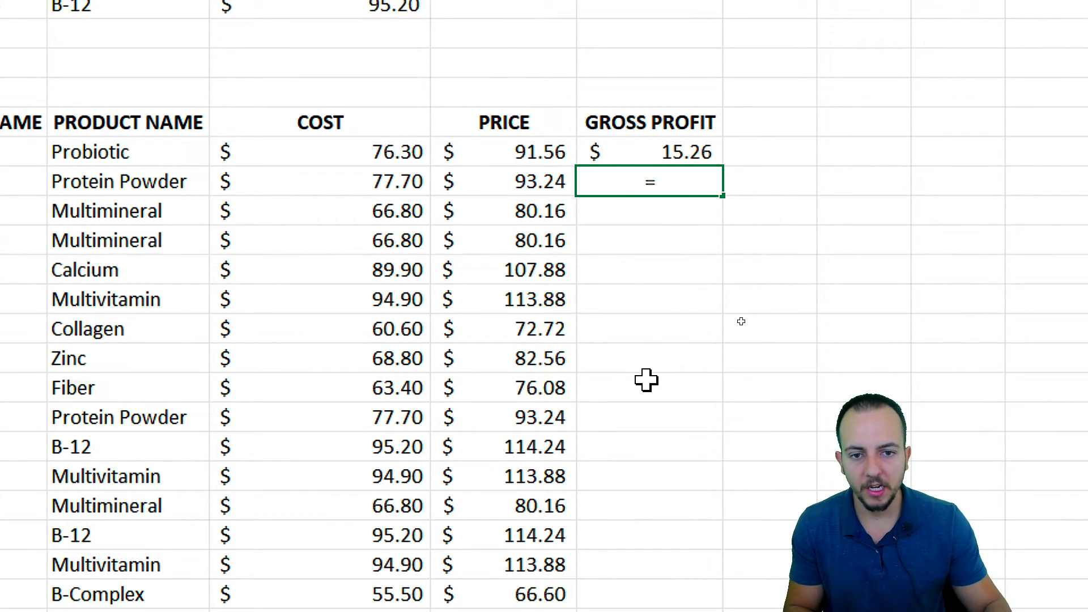
pyautogui.click(508, 184)
pyautogui.write('-')
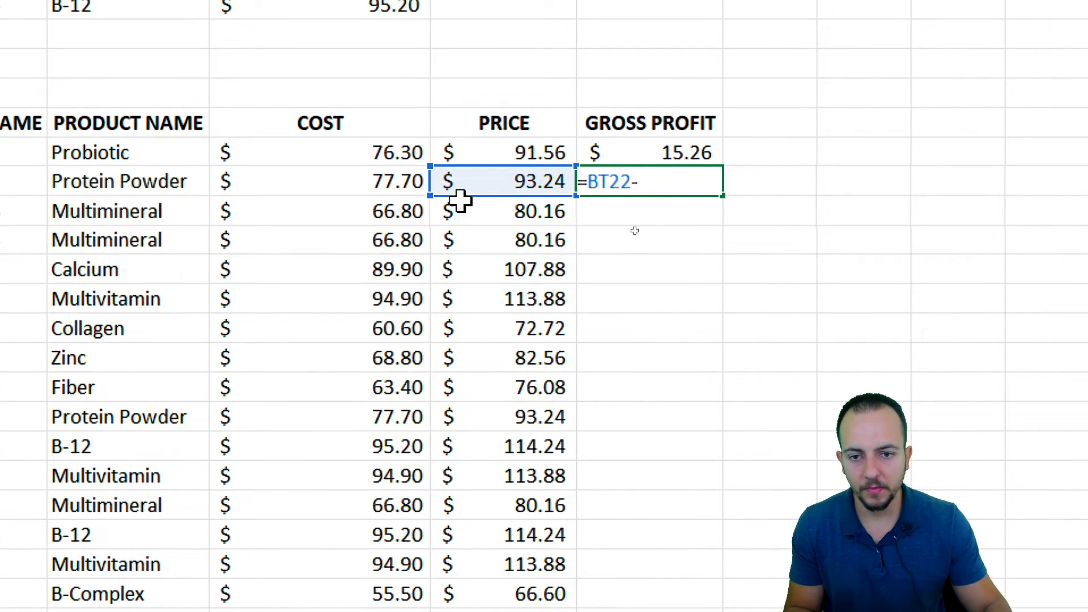
pyautogui.click(396, 187)
pyautogui.press('Return')
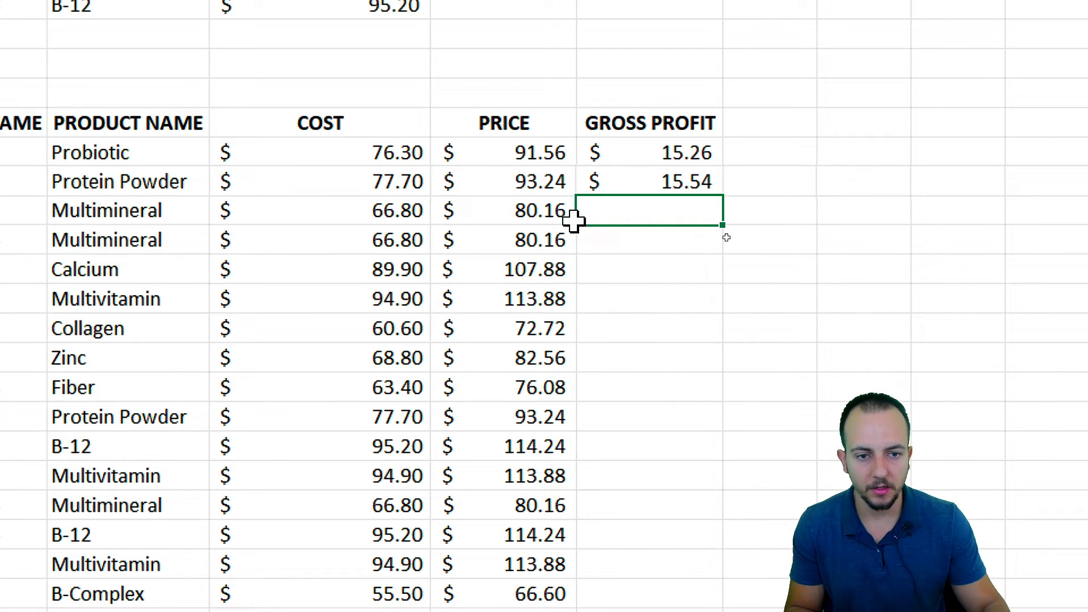
# Fill the Protein Powder row's gross profit formula down through the remaining rows of the sales report.
pyautogui.click(652, 176)
pyautogui.moveTo(724, 196); pyautogui.dragTo(692, 486)
pyautogui.scroll(20, 658, 496)
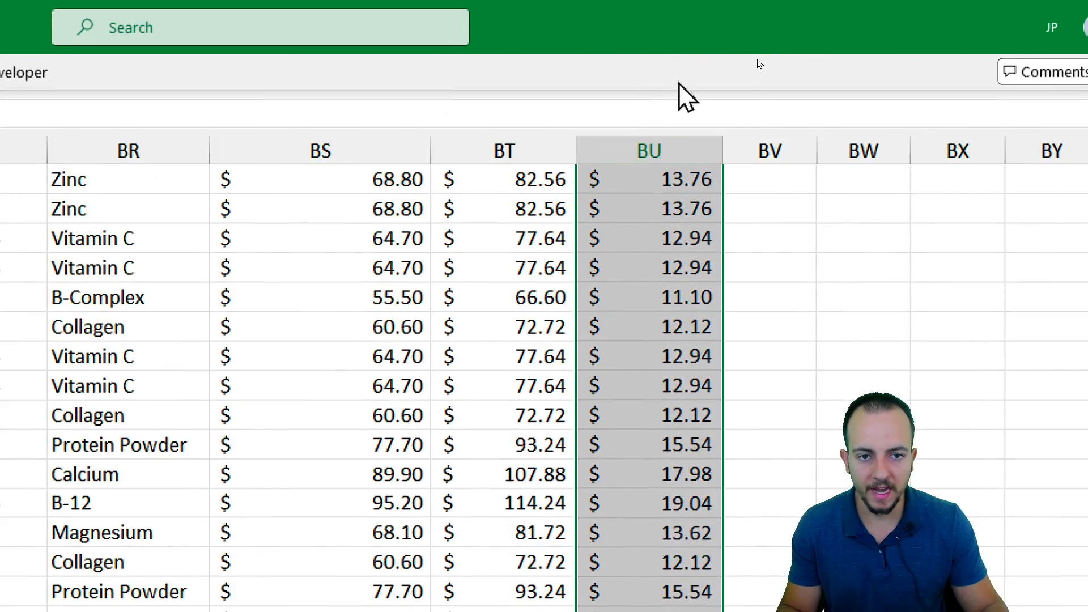
# Go to the 9 CONCATENATE section and examine its First Name and Last Name columns.
pyautogui.click(372, 392)
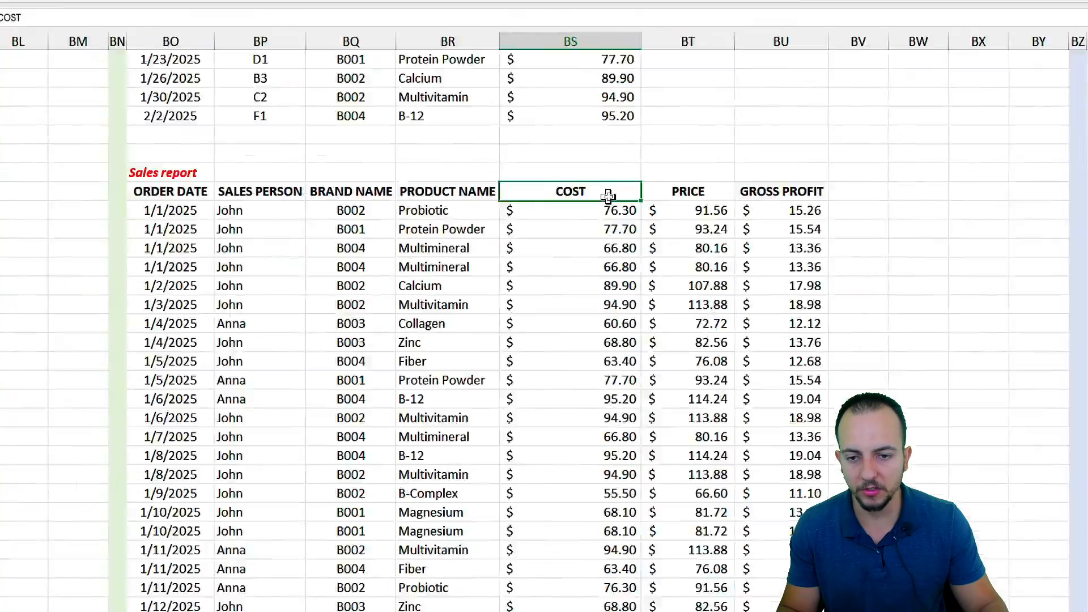
pyautogui.scroll(5, 372, 392)
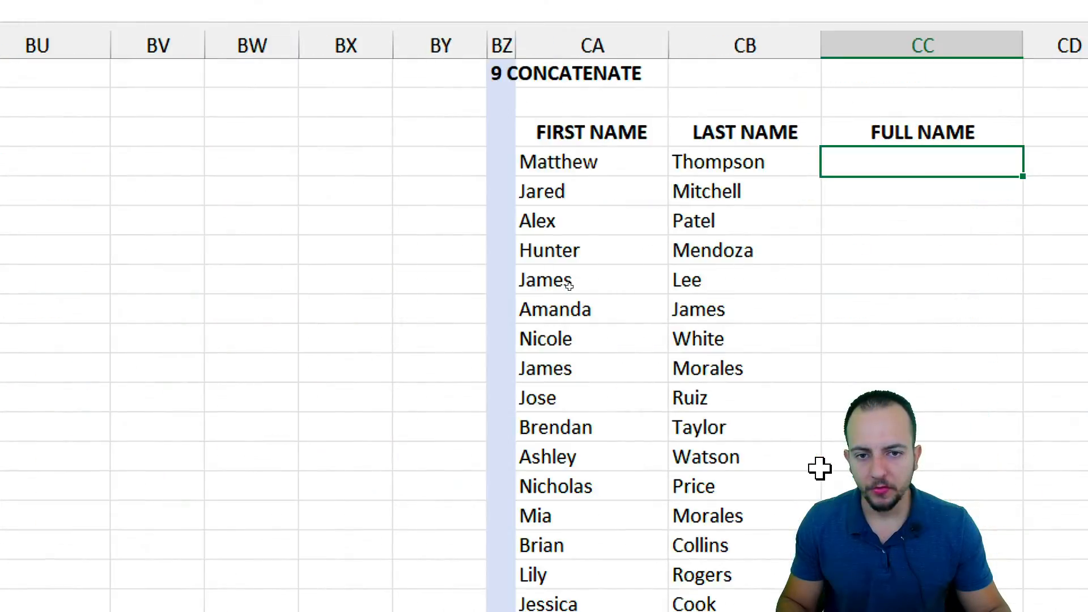
pyautogui.hscroll(3, 819, 466)
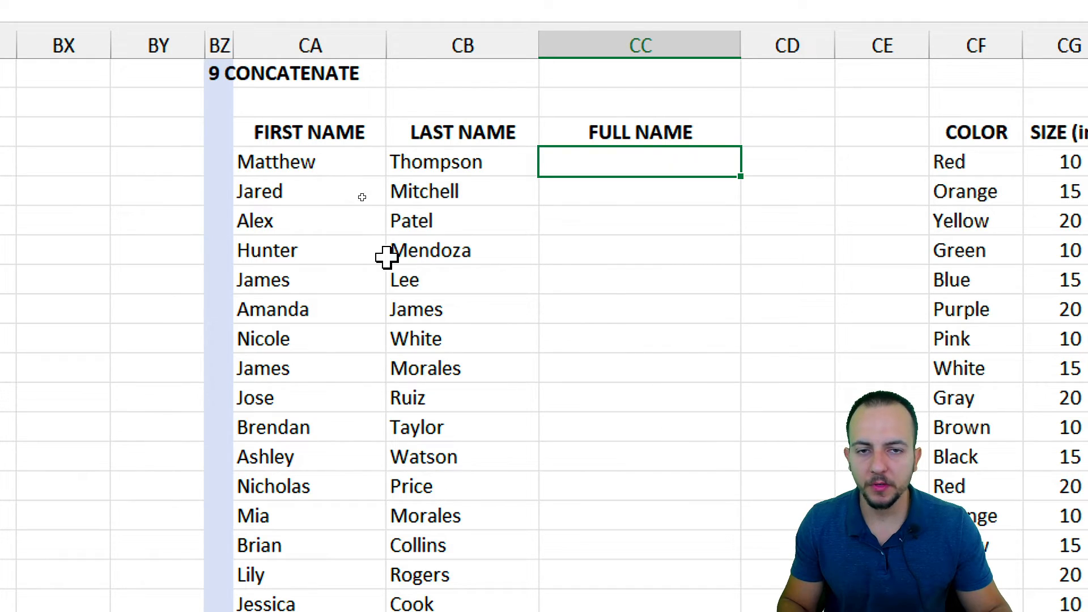
pyautogui.hscroll(1, 434, 357)
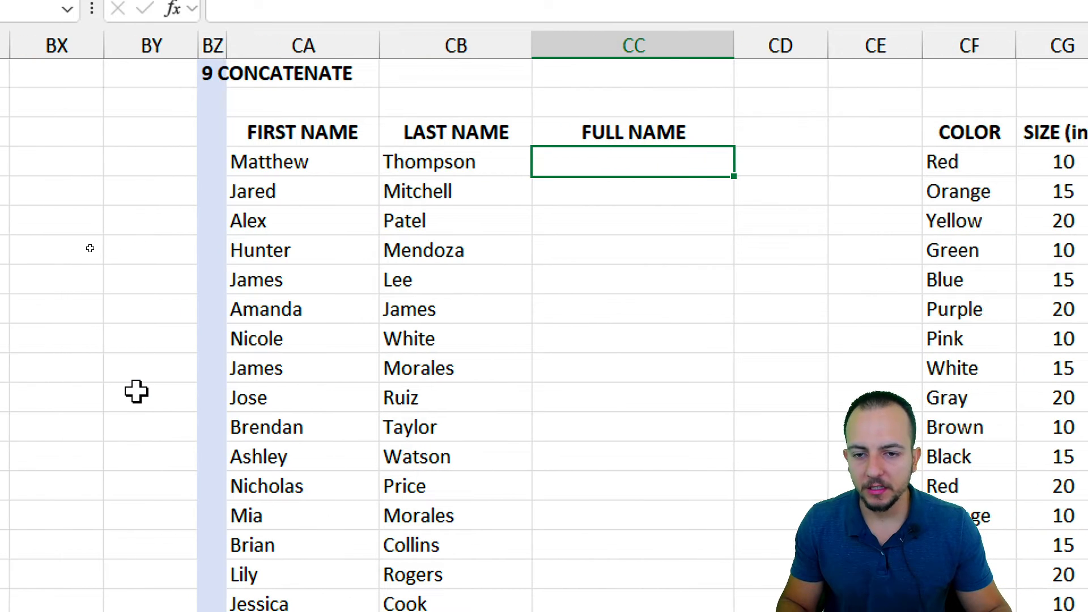
pyautogui.moveTo(300, 135); pyautogui.dragTo(317, 369)
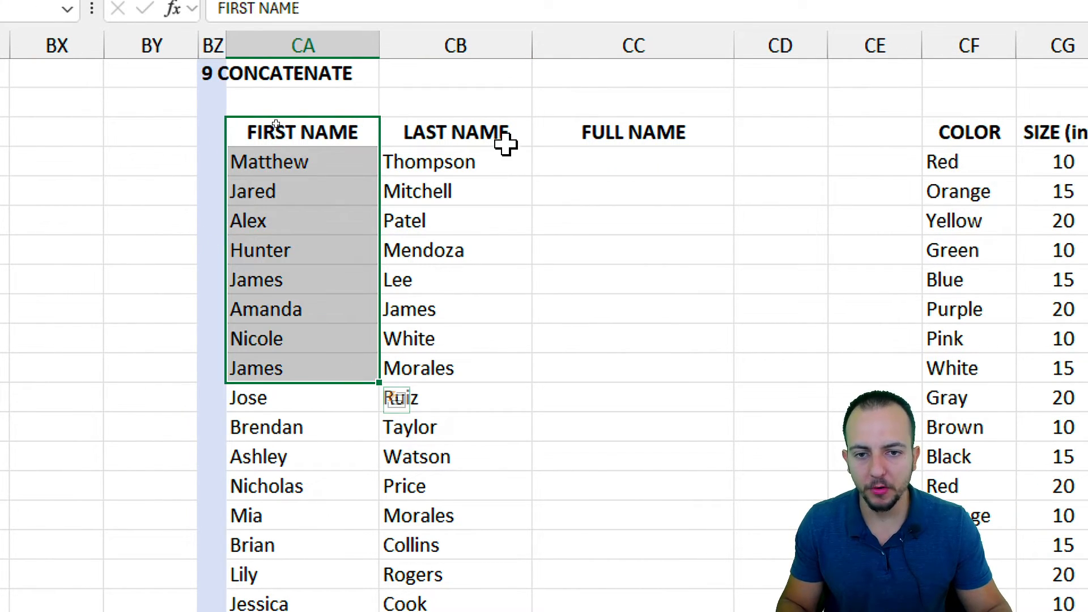
pyautogui.moveTo(505, 143); pyautogui.dragTo(488, 338)
# Start a CONCATENATE formula in the first Full Name cell, CC4, after comparing the CONCAT and CONCATENATE suggestions.
pyautogui.click(631, 162)
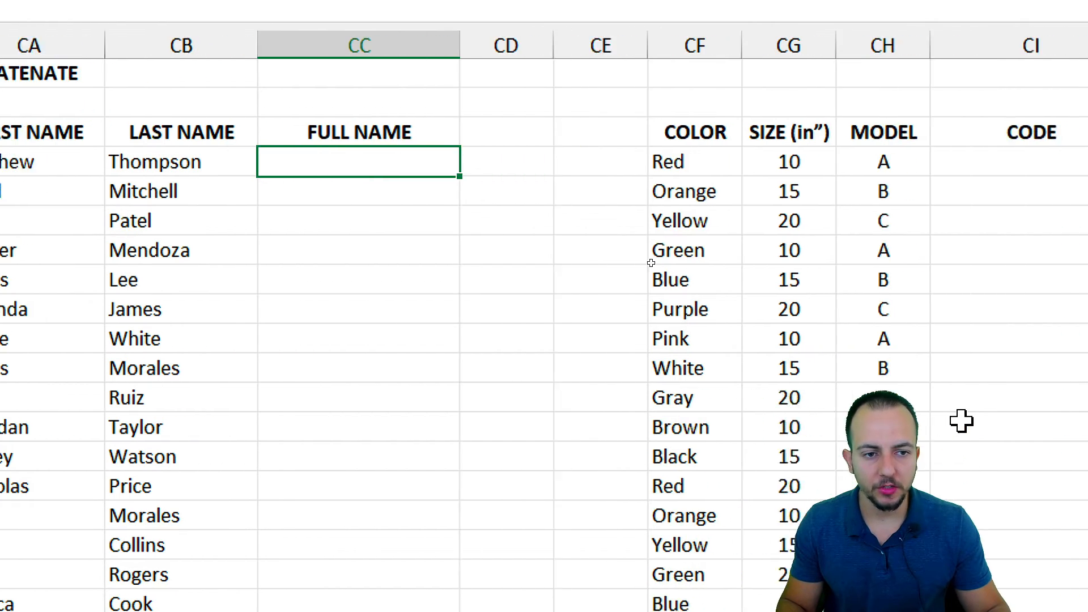
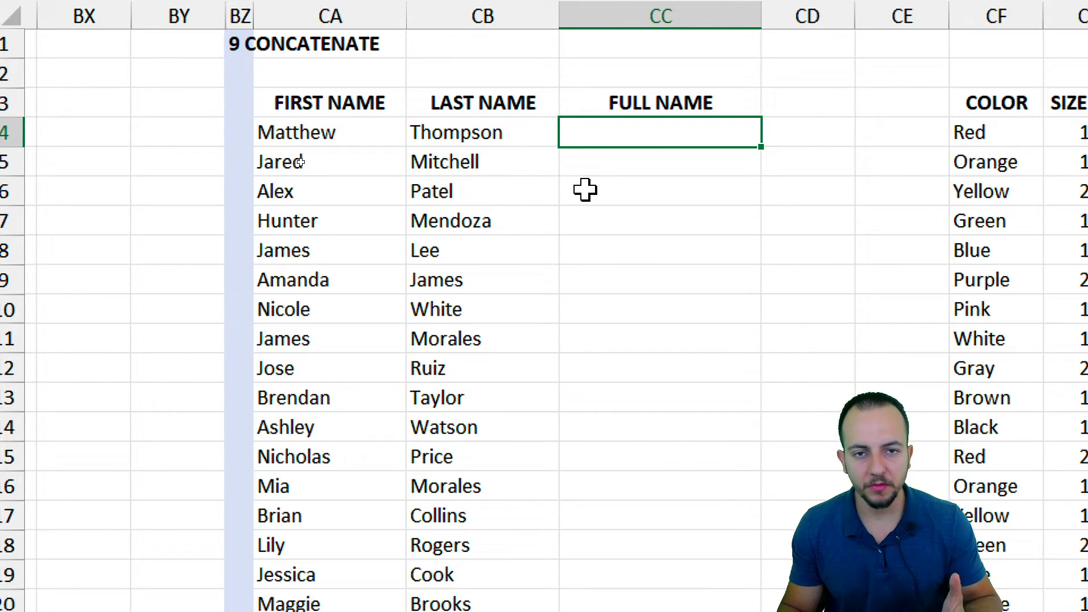
pyautogui.write('conca')
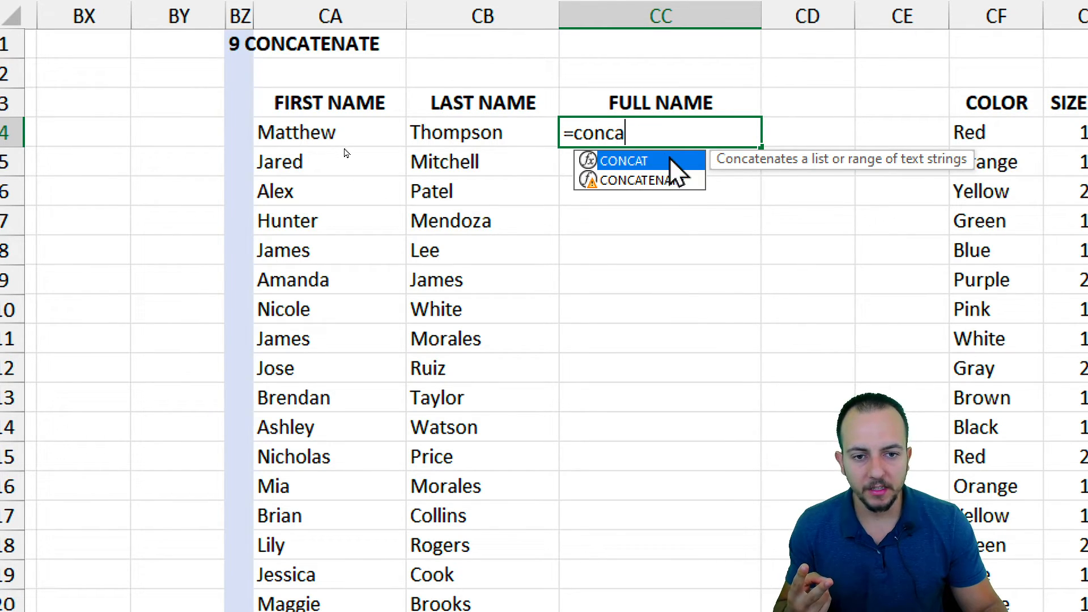
pyautogui.click(674, 181)
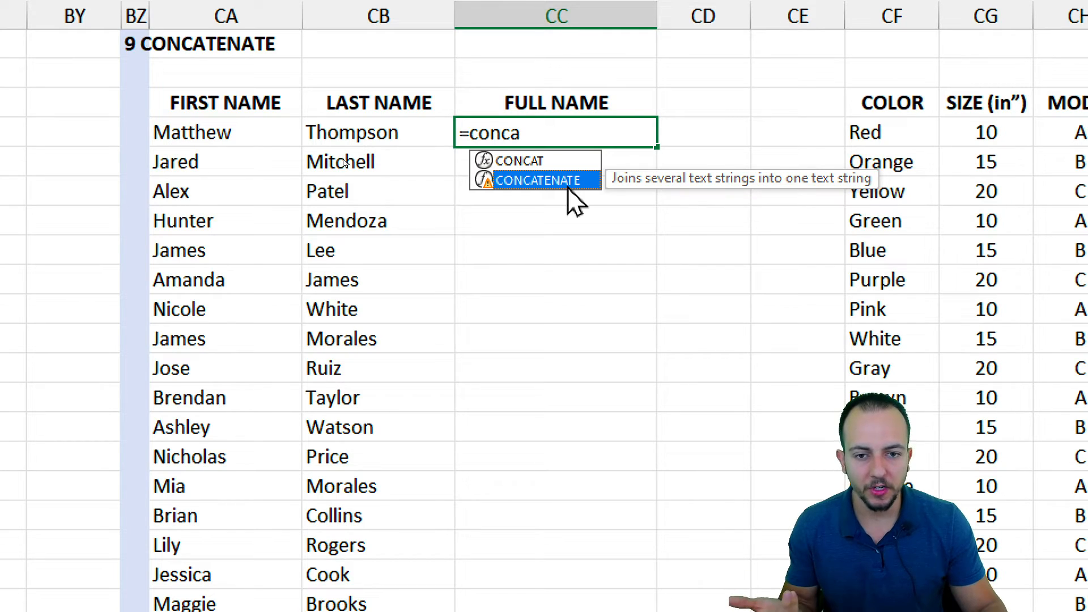
pyautogui.click(553, 164)
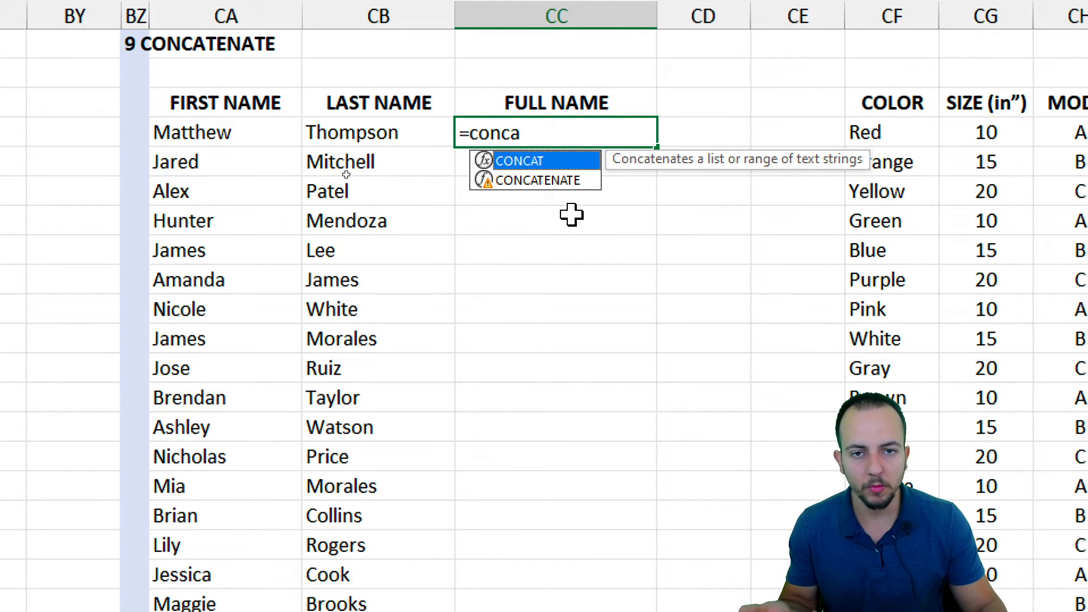
pyautogui.click(564, 180)
pyautogui.click(560, 167)
pyautogui.click(562, 179)
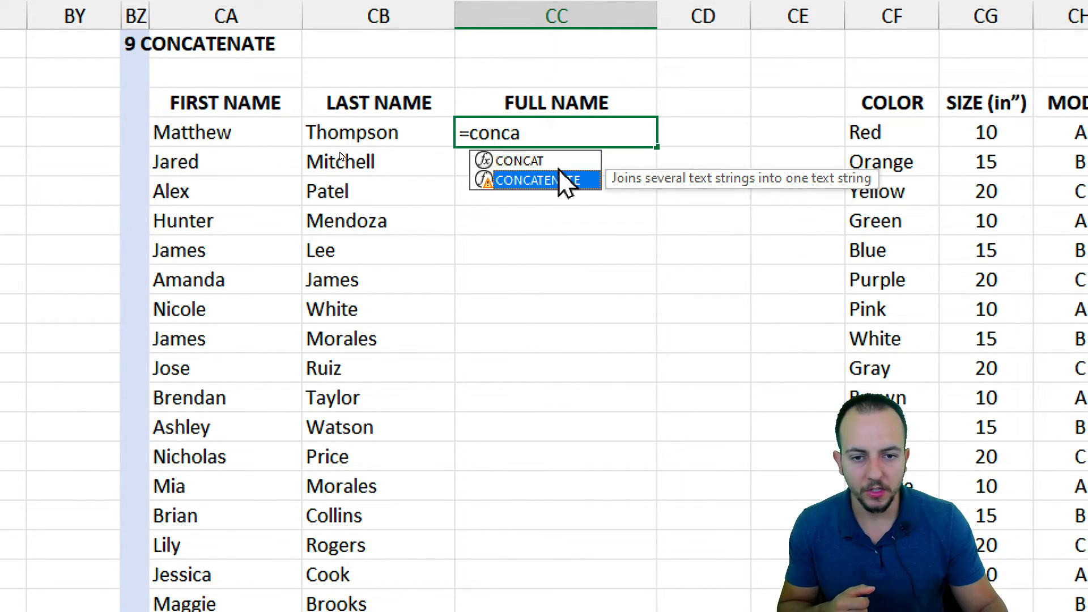
pyautogui.click(555, 168)
pyautogui.click(577, 182)
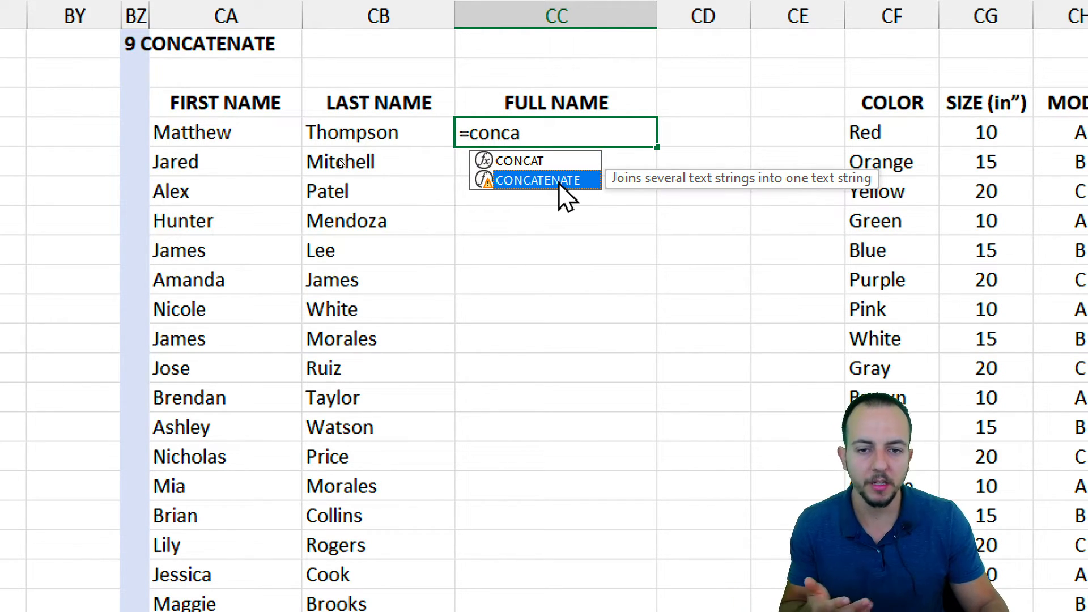
pyautogui.click(550, 165)
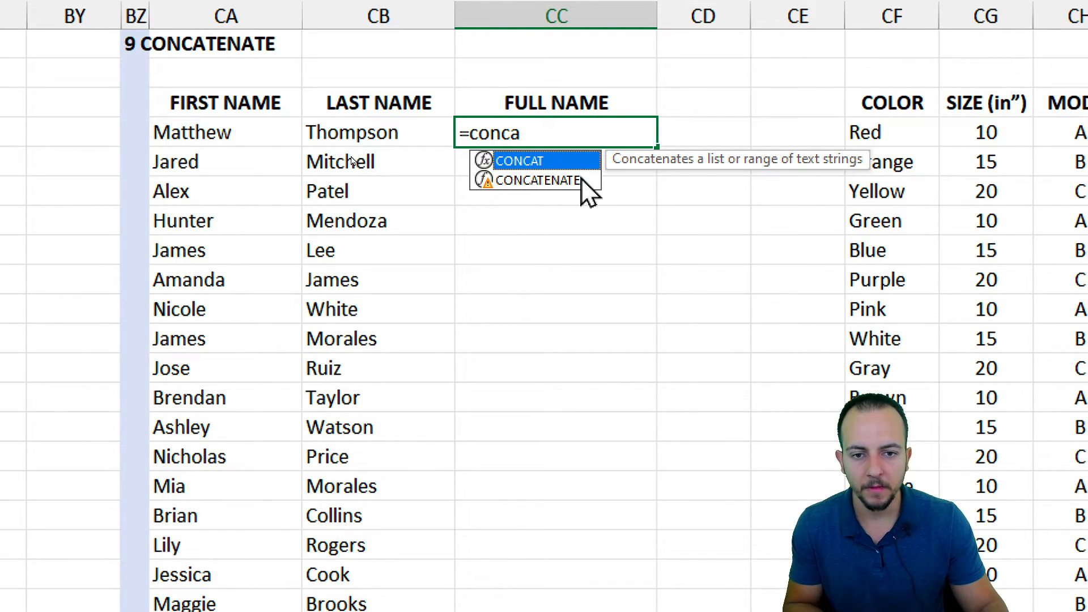
pyautogui.click(569, 182)
pyautogui.doubleClick(570, 181)
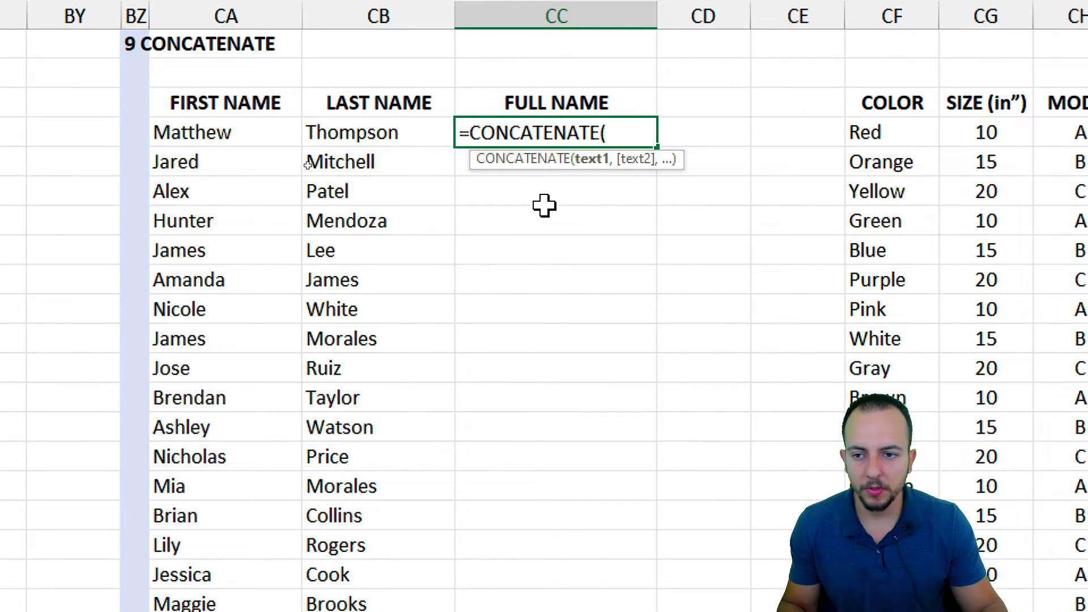
# Join the first name in CA4 and last name in CB4 with the CONCATENATE formula, without a separator.
pyautogui.click(258, 132)
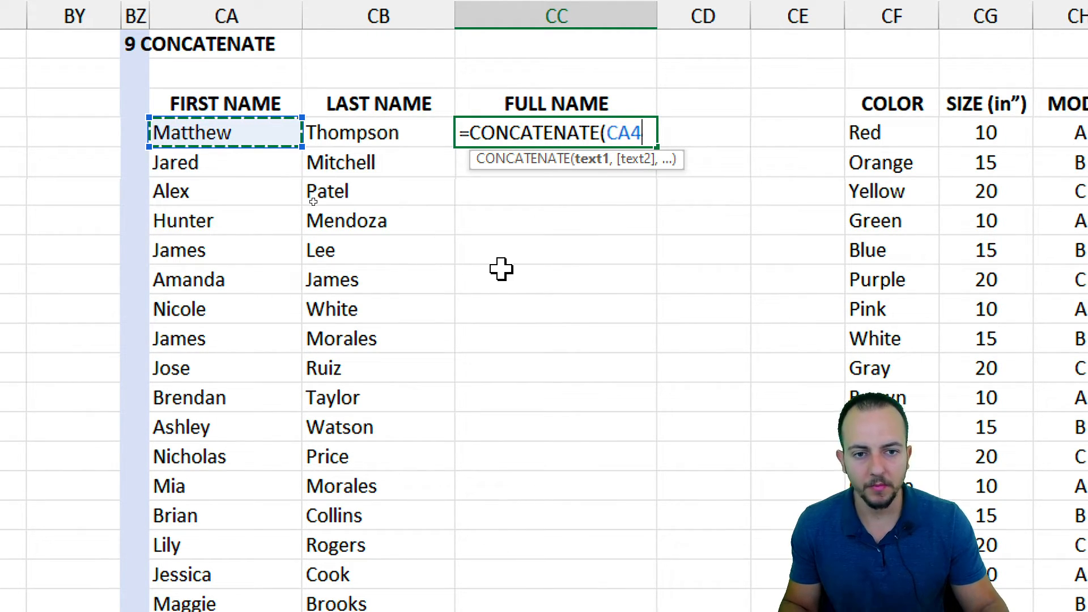
pyautogui.write(',')
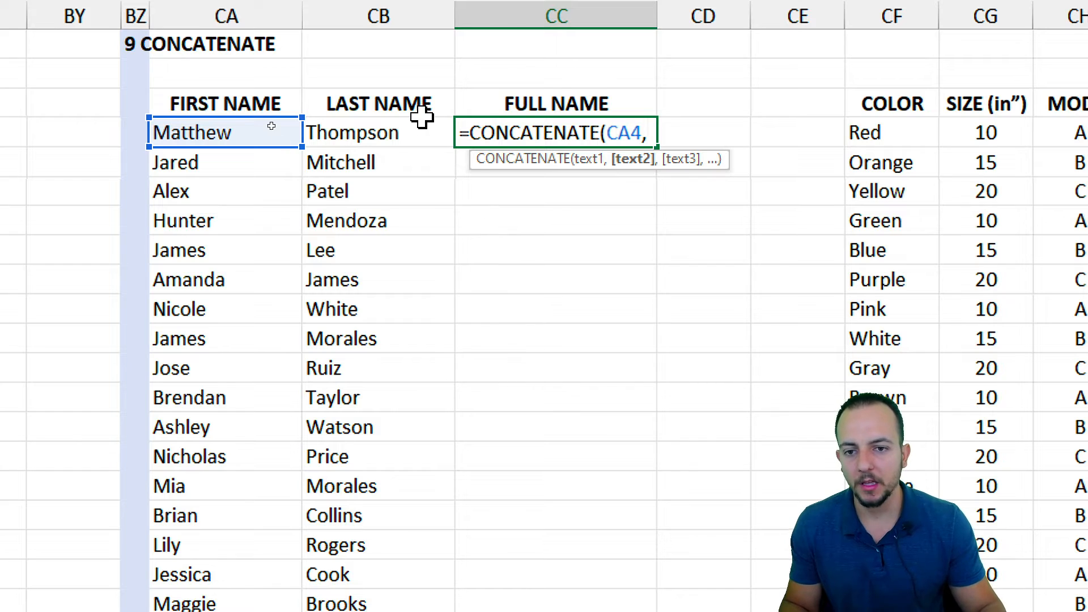
pyautogui.click(414, 132)
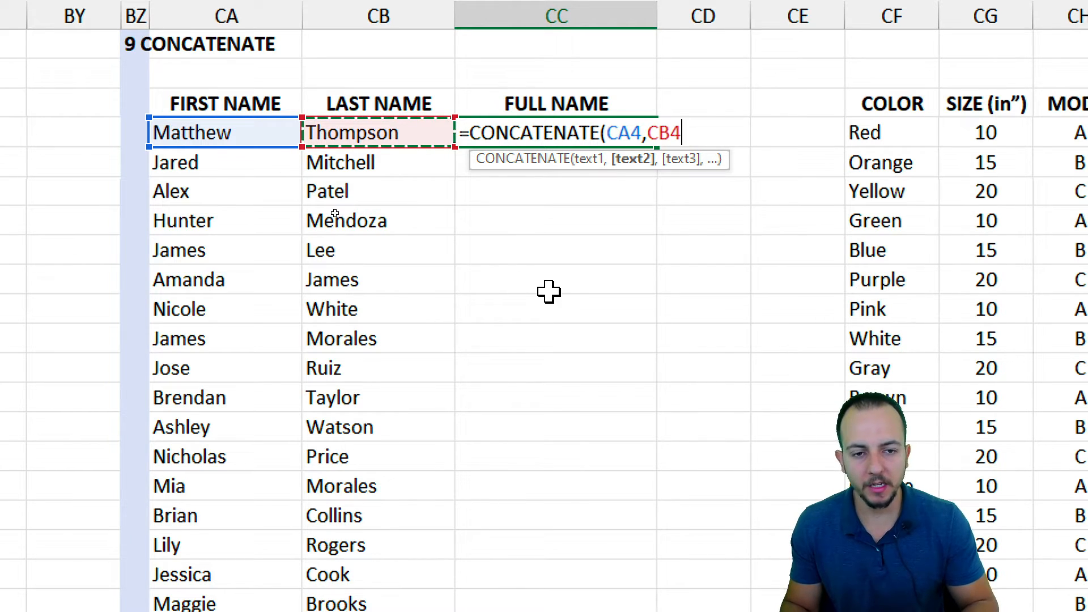
pyautogui.press('Return')
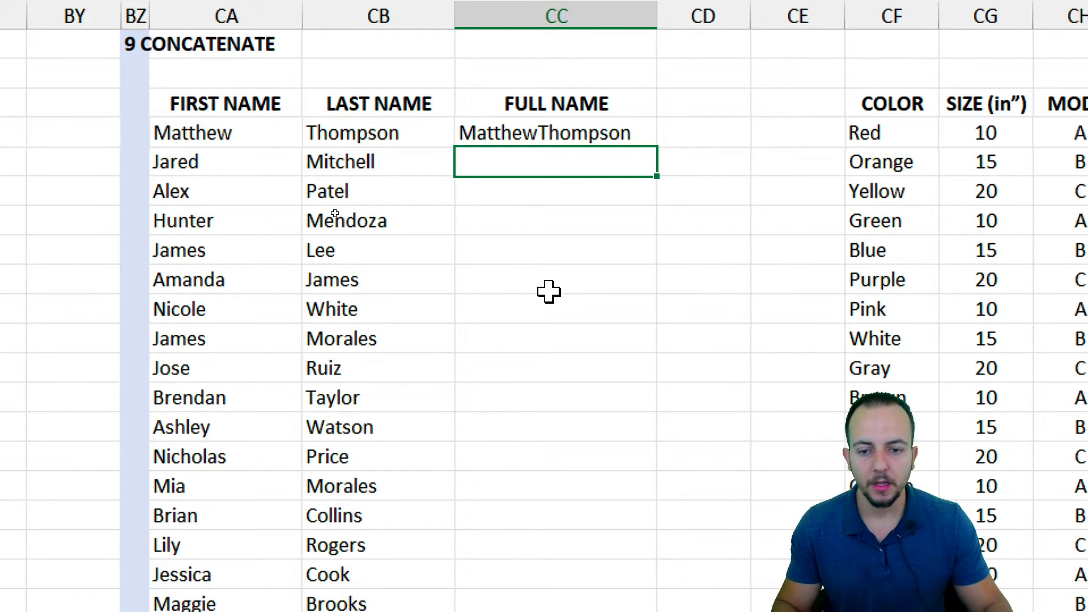
pyautogui.moveTo(541, 110); pyautogui.dragTo(539, 166)
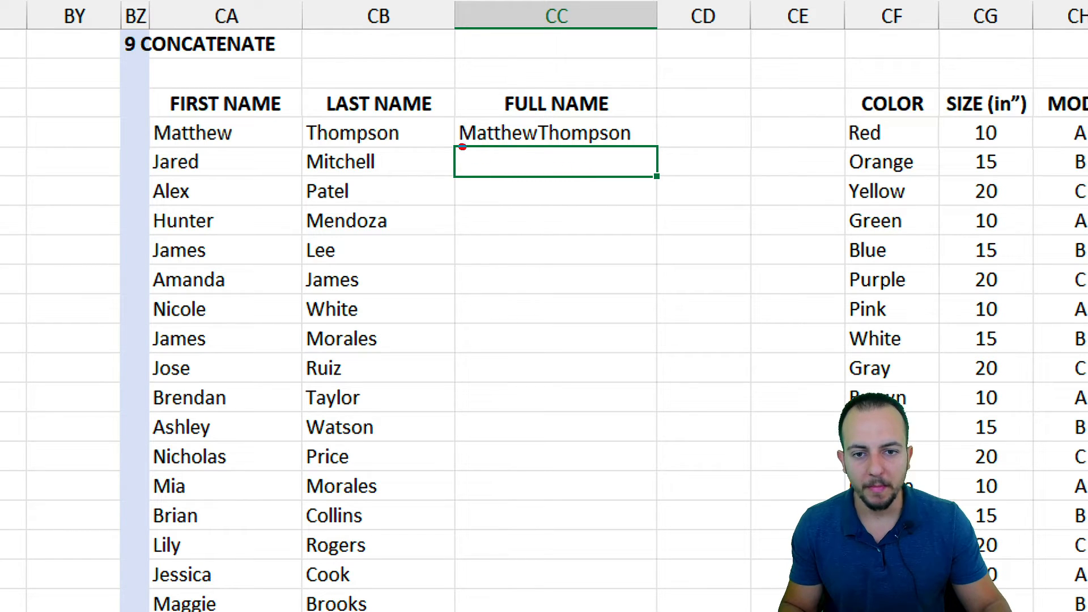
pyautogui.moveTo(461, 145)
pyautogui.mouseDown()
pyautogui.moveTo(536, 150)
pyautogui.moveTo(576, 176)
pyautogui.moveTo(655, 153)
pyautogui.mouseUp()
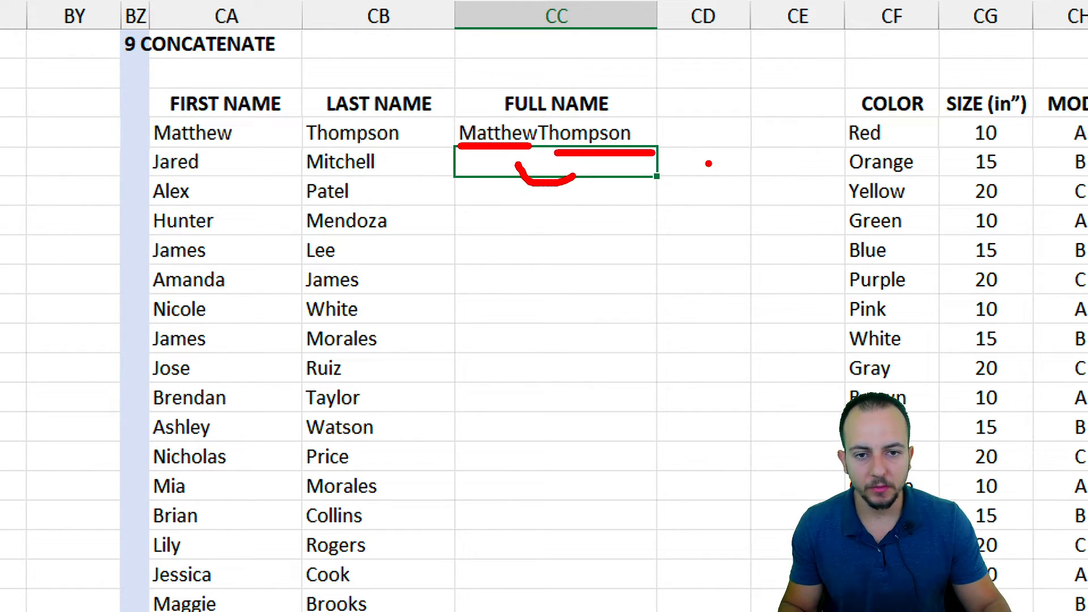
pyautogui.press('Escape')
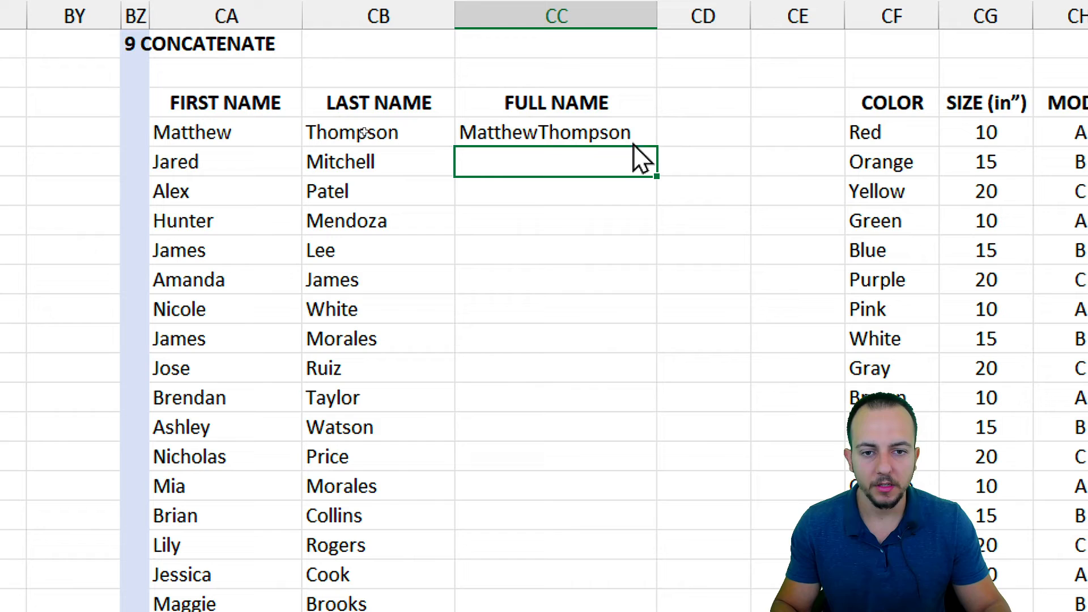
# Replace the formula in CC4 with a CONCAT formula joining CA4, a space " " and CB4.
pyautogui.doubleClick(594, 138)
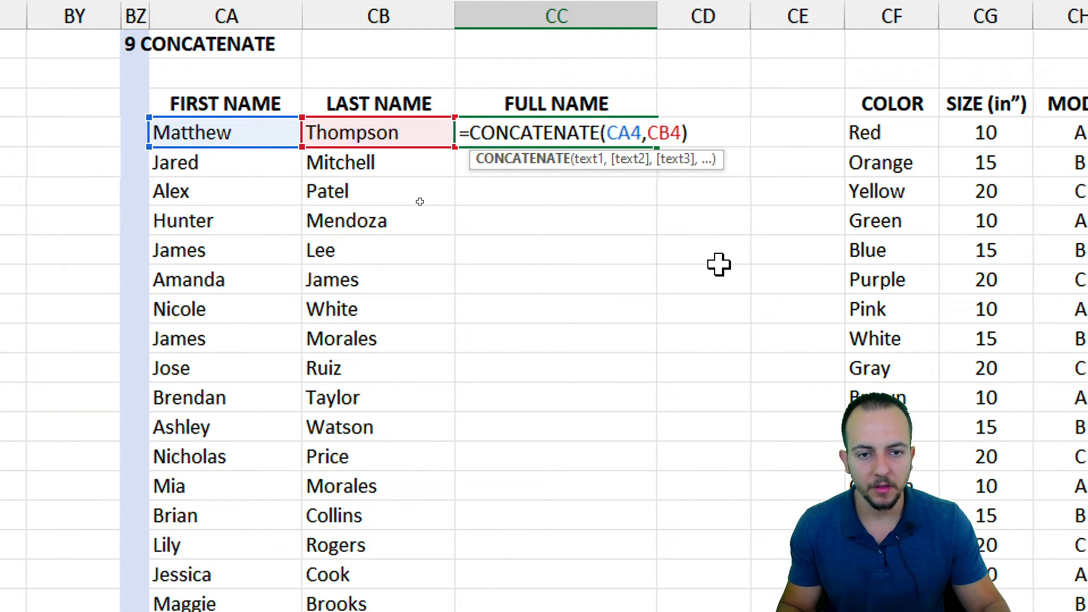
pyautogui.hotkey('ctrl', 'Return')
pyautogui.press('Delete')
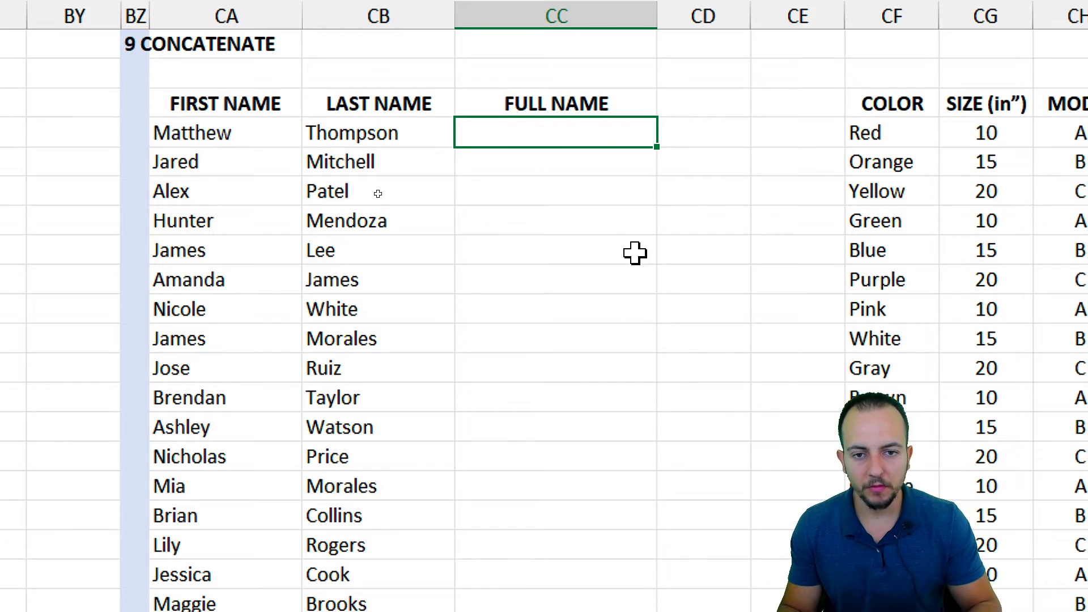
pyautogui.write('=con')
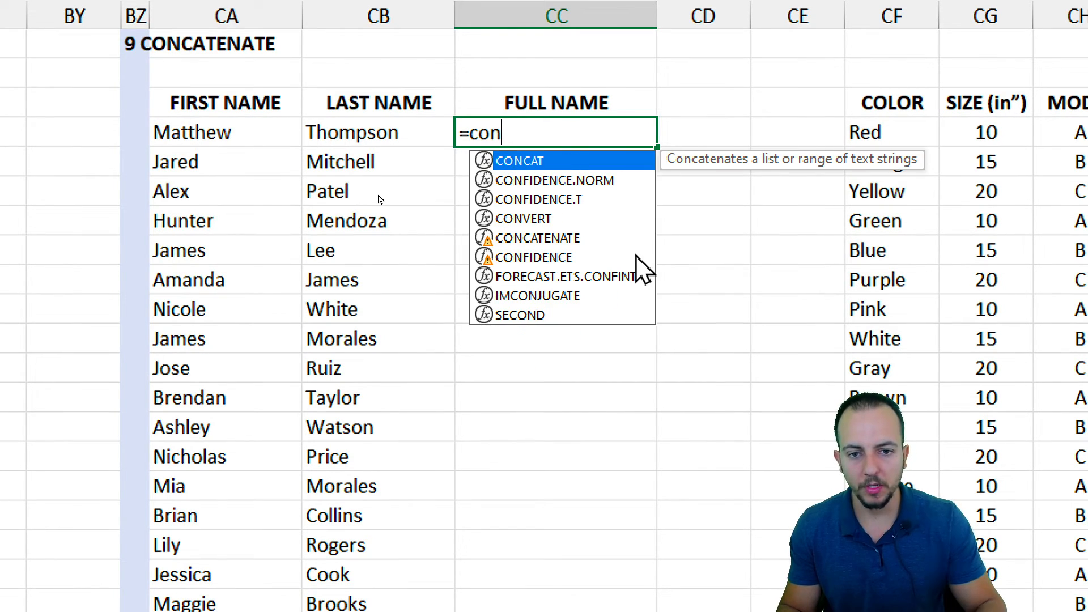
pyautogui.press('Tab')
pyautogui.click(229, 132)
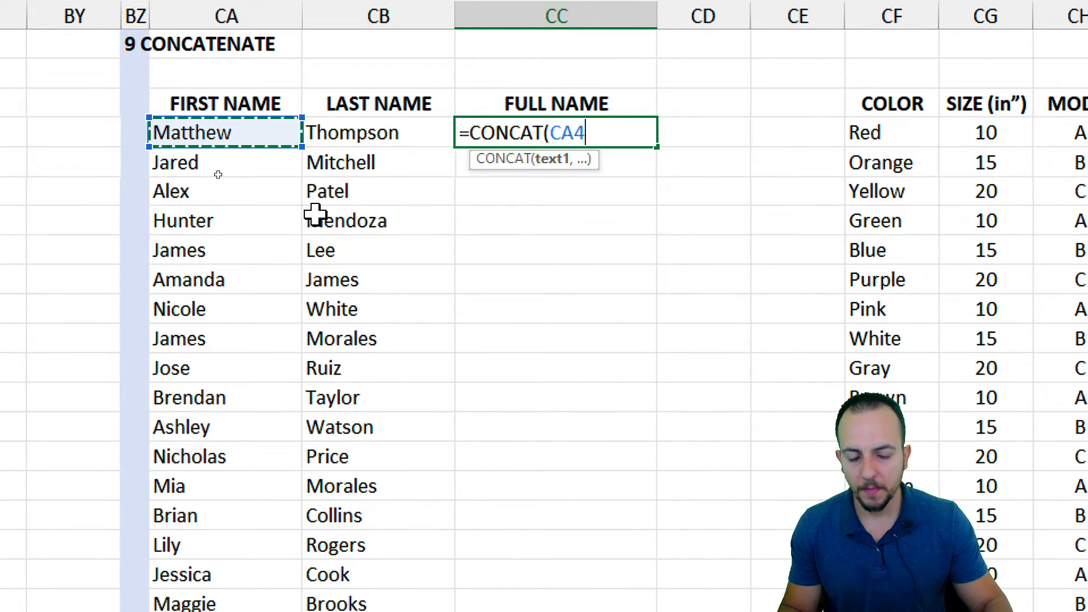
pyautogui.write(',')
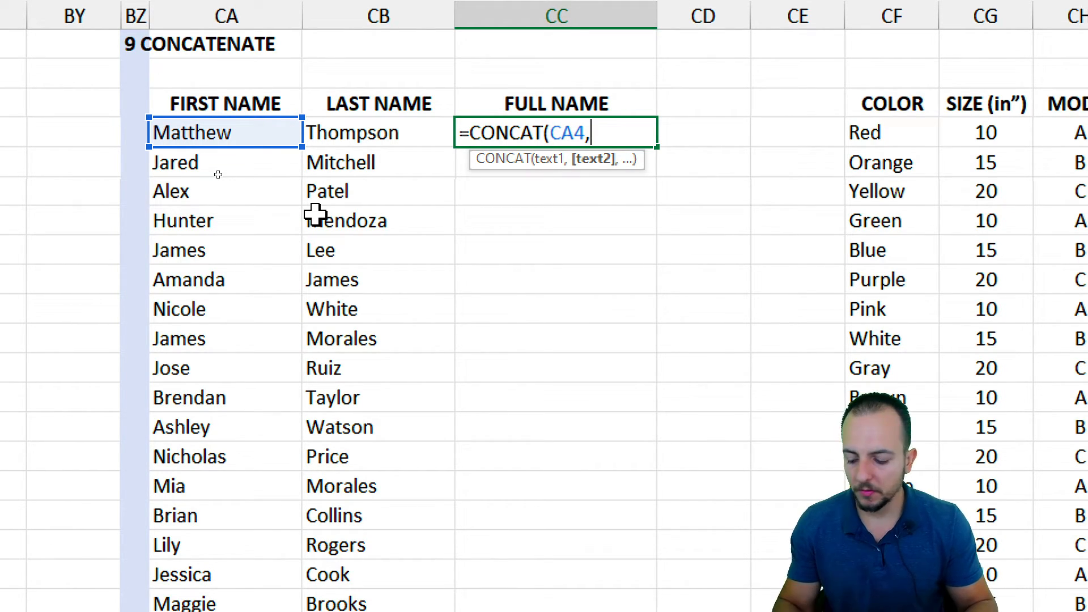
pyautogui.write('"')
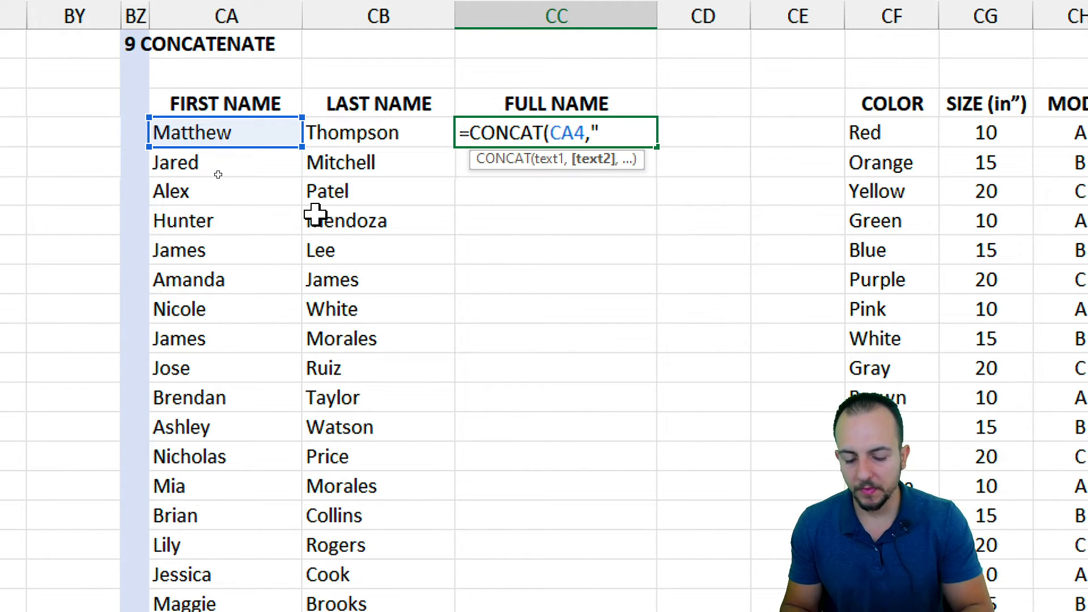
pyautogui.write(' "')
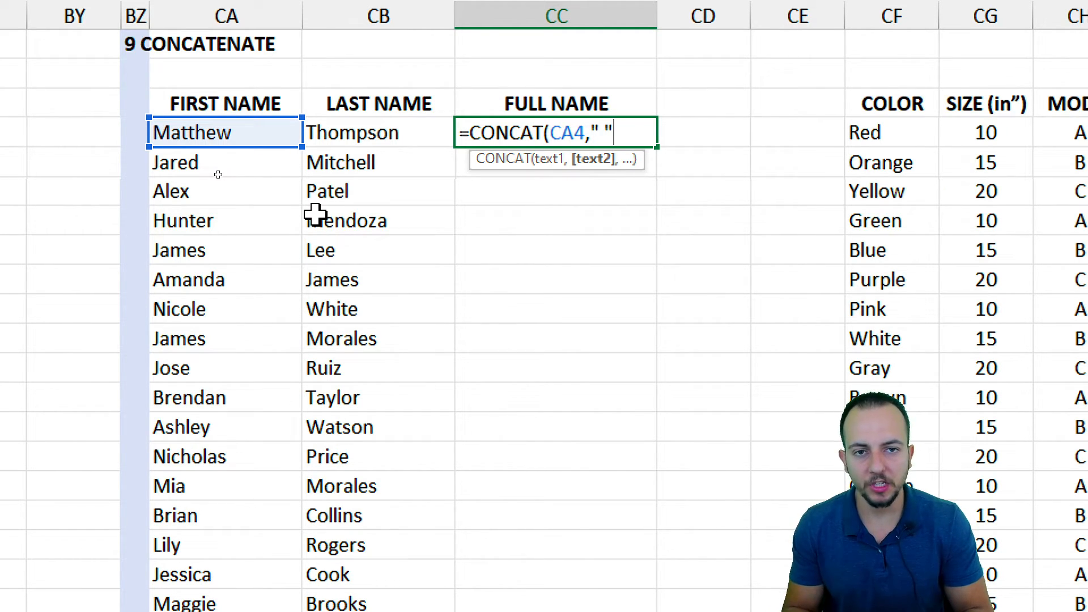
pyautogui.write(',')
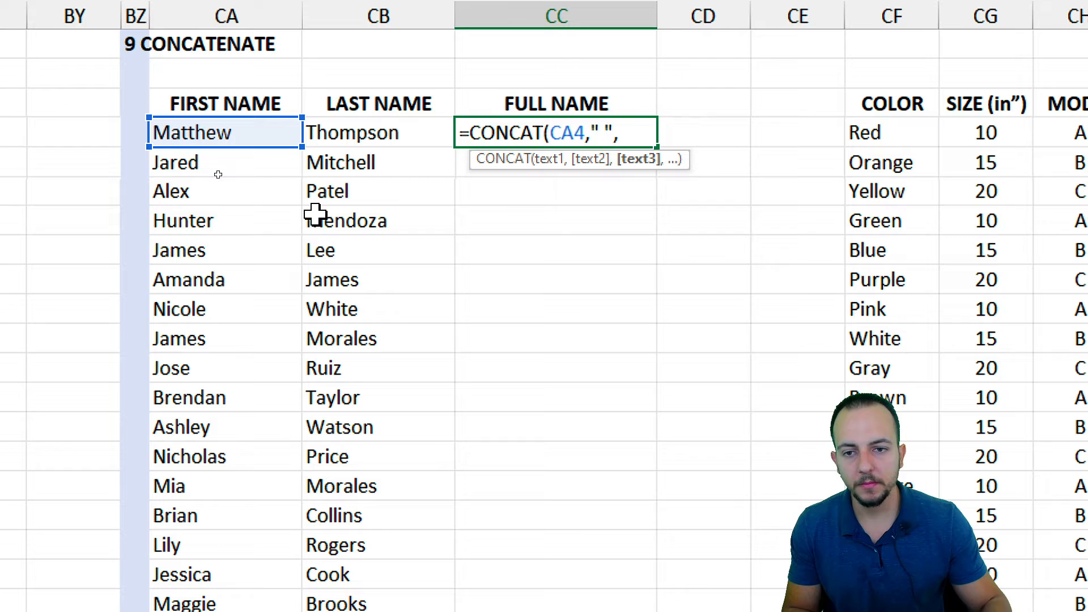
pyautogui.click(398, 145)
pyautogui.press('Return')
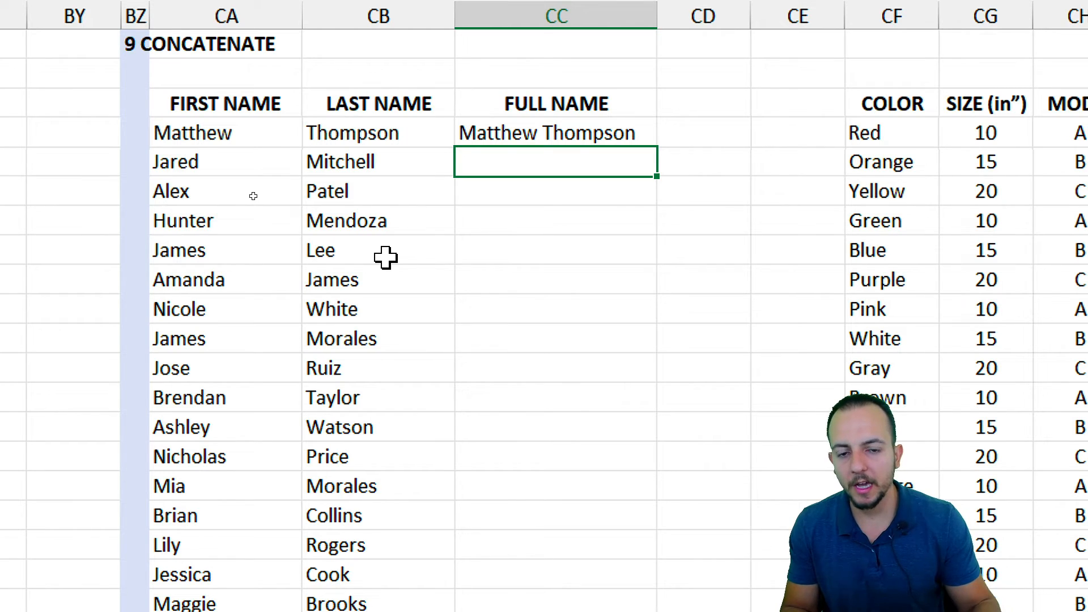
# Try extending the CONCAT formula in CC4 with the names from the following rows, such as CA5, CB5, CA6 and CB6.
pyautogui.click(606, 136)
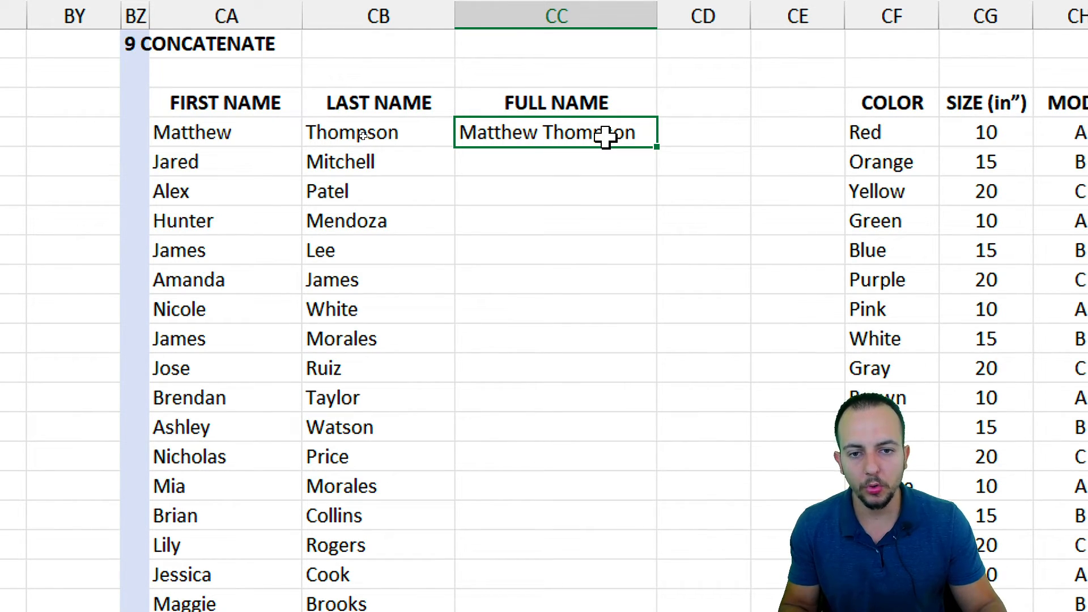
pyautogui.doubleClick(606, 136)
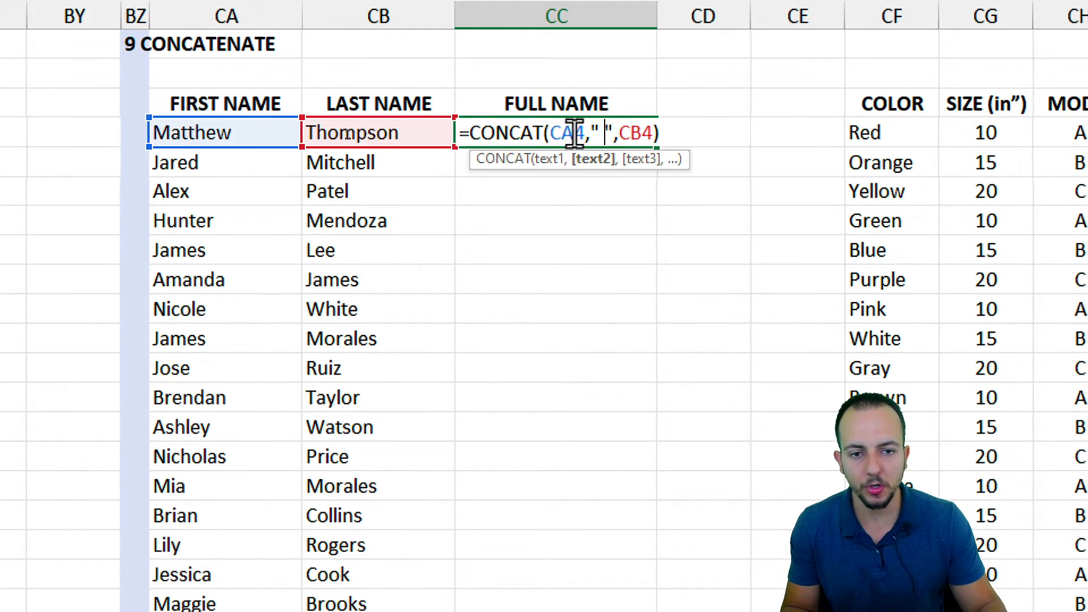
pyautogui.click(668, 132)
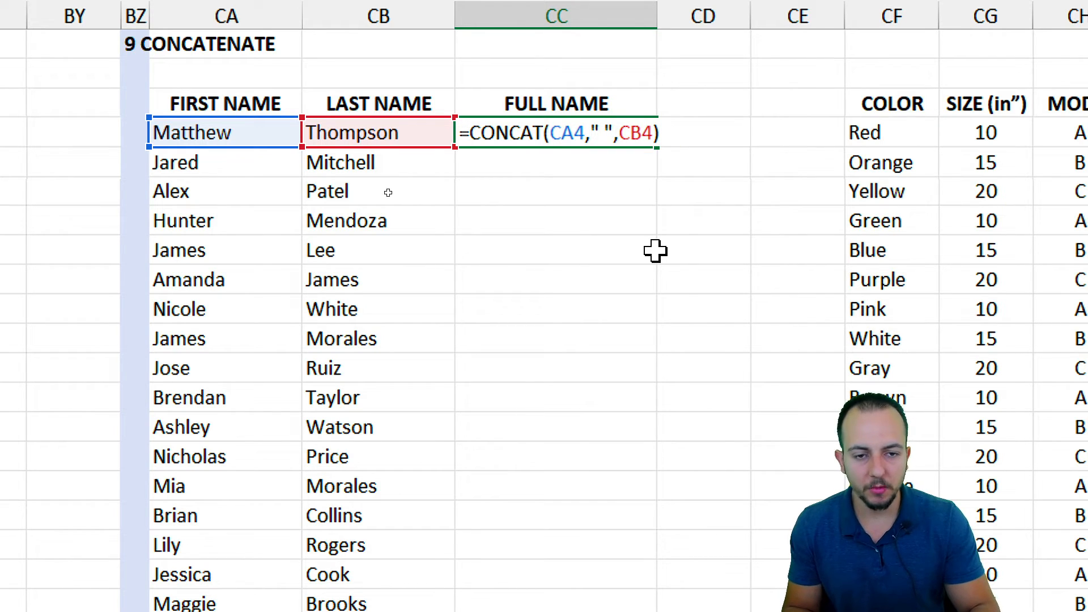
pyautogui.press('BackSpace')
pyautogui.write(',')
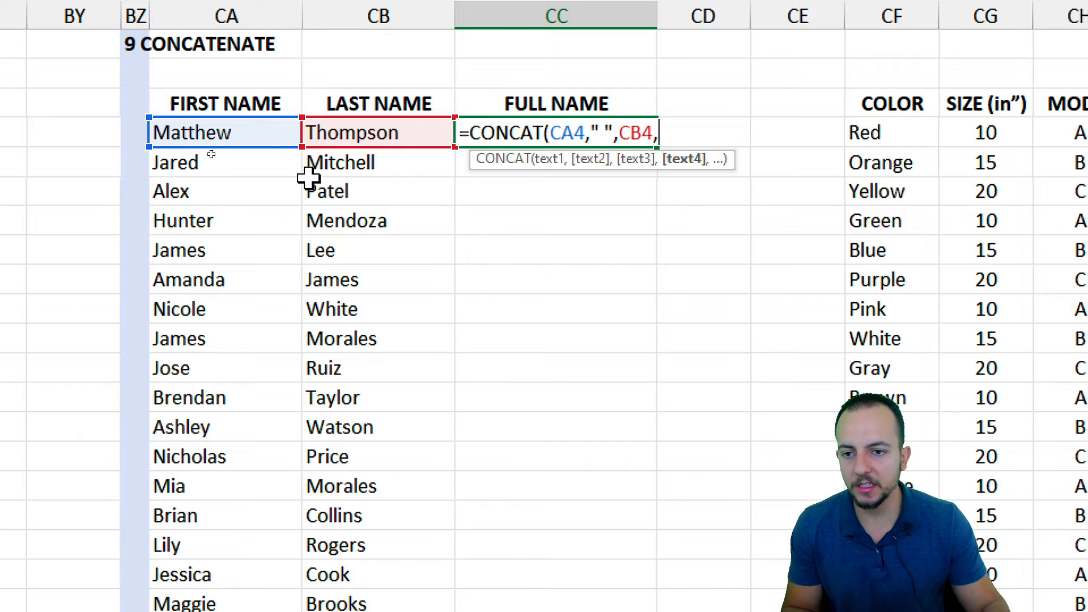
pyautogui.click(233, 155)
pyautogui.write(',')
pyautogui.click(365, 165)
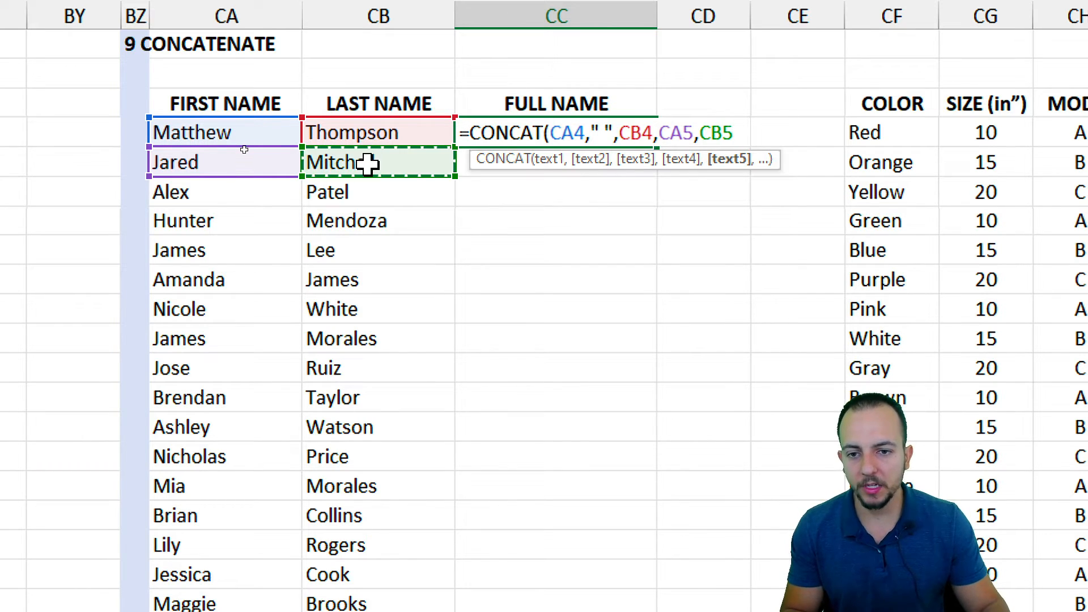
pyautogui.write(',')
pyautogui.click(244, 198)
pyautogui.write(',')
pyautogui.click(335, 198)
pyautogui.write(',')
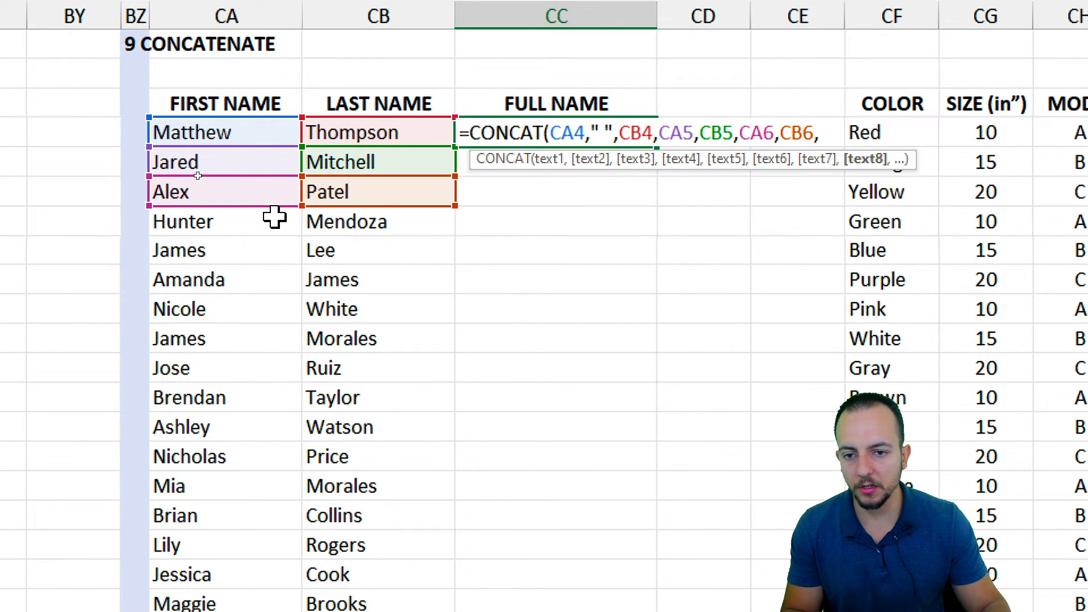
pyautogui.click(274, 221)
pyautogui.press('Return')
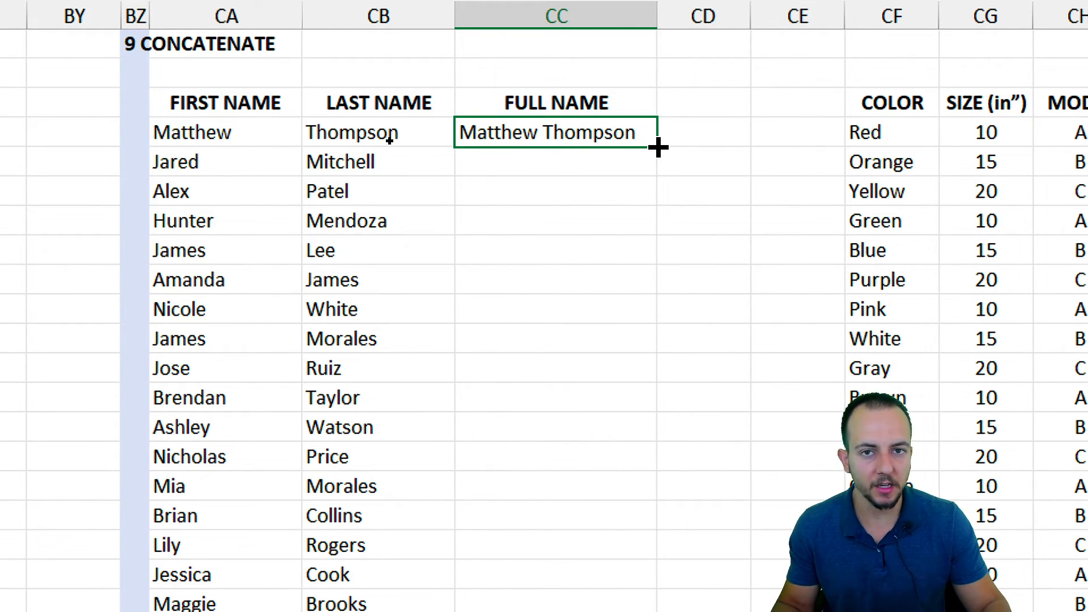
# Fill the CONCAT formula from CC4 down through the remaining Full Name rows and compare it with the source name columns.
pyautogui.hotkey('ctrl', '2')
pyautogui.moveTo(662, 127)
pyautogui.mouseDown()
pyautogui.moveTo(675, 151)
pyautogui.moveTo(660, 125)
pyautogui.mouseUp()
pyautogui.moveTo(661, 261); pyautogui.dragTo(661, 215)
pyautogui.press('Escape')
pyautogui.moveTo(658, 151)
pyautogui.mouseDown()
pyautogui.moveTo(635, 491)
pyautogui.moveTo(621, 429)
pyautogui.mouseUp()
pyautogui.scroll(2, 583, 77)
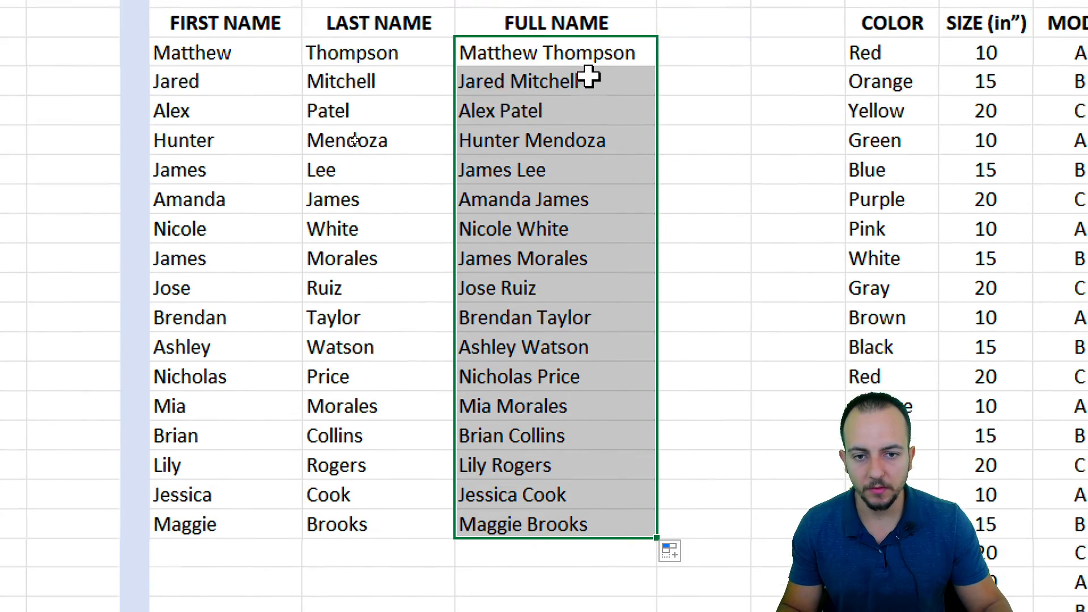
pyautogui.click(555, 129)
pyautogui.moveTo(232, 130); pyautogui.dragTo(380, 244)
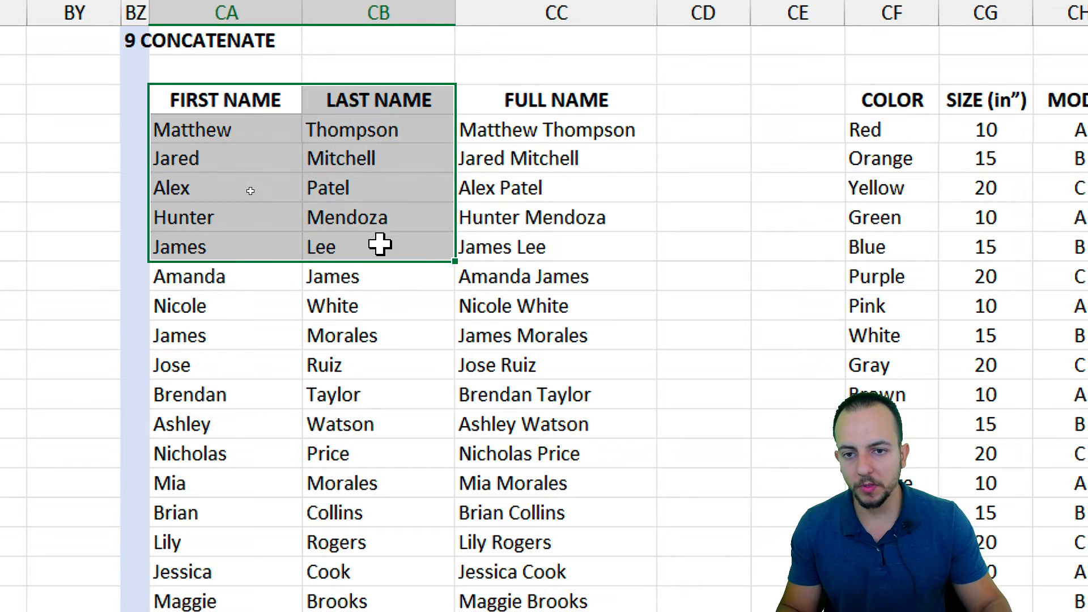
pyautogui.click(578, 128)
# Go to the product code table and examine its COLOR, SIZE (in”) and MODEL columns.
pyautogui.hscroll(5, 666, 280)
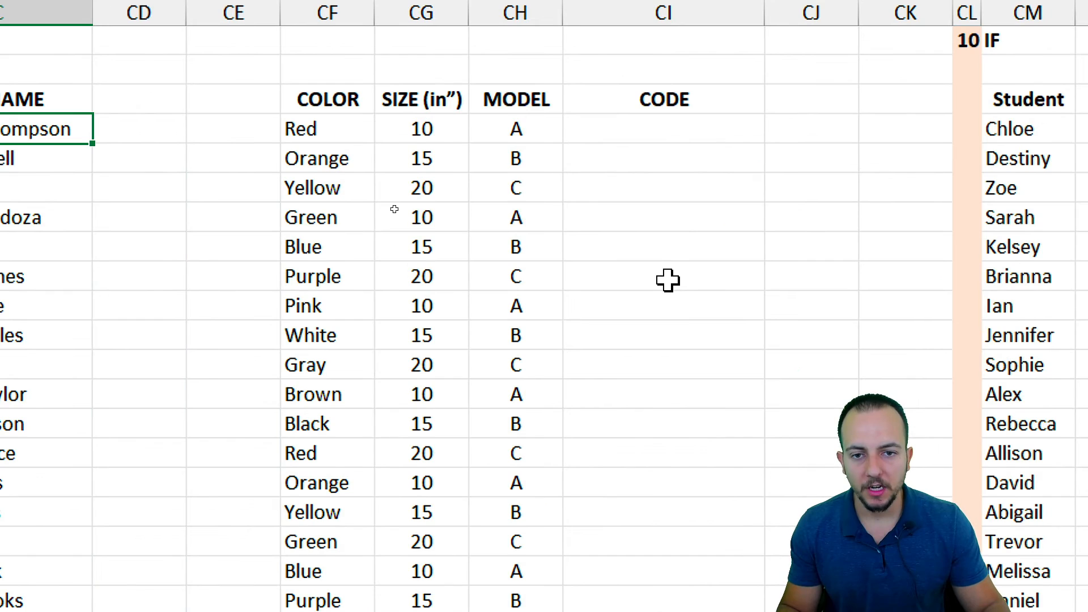
pyautogui.hscroll(1, 952, 336)
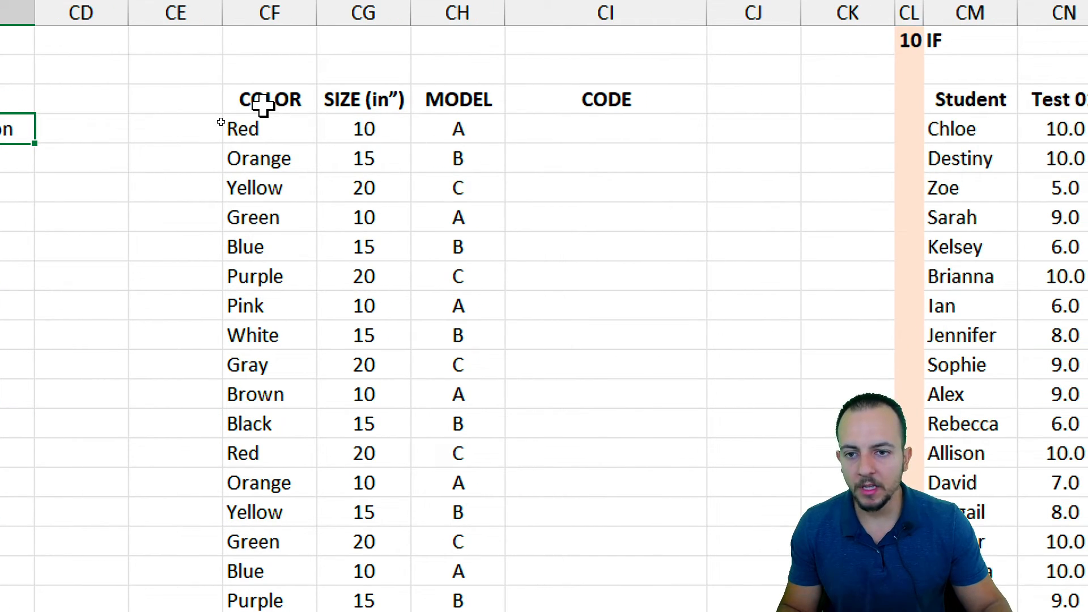
pyautogui.moveTo(258, 101); pyautogui.dragTo(277, 293)
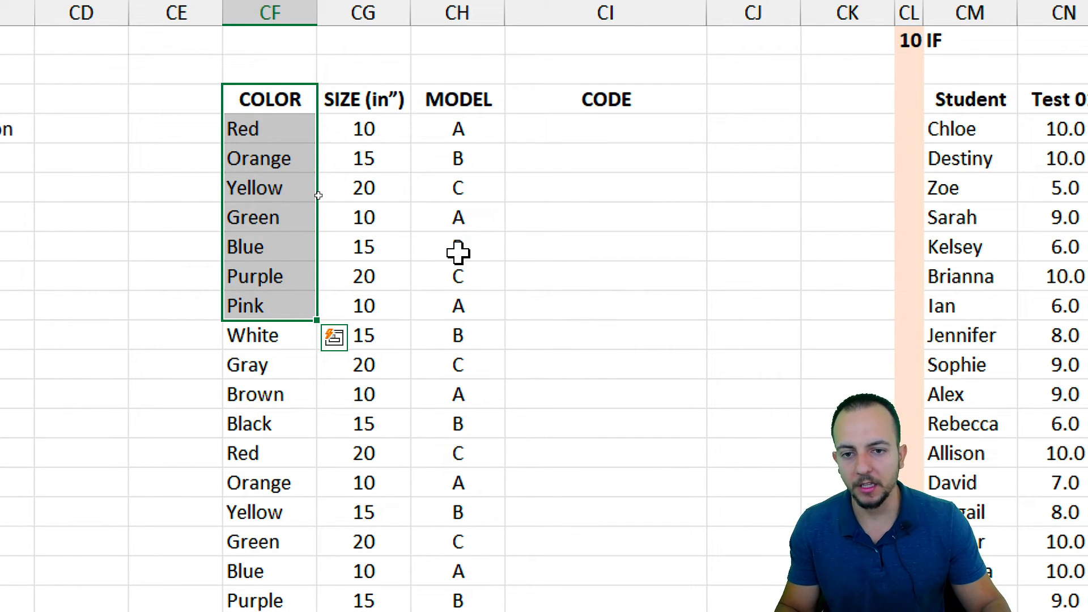
pyautogui.moveTo(266, 101); pyautogui.dragTo(301, 202)
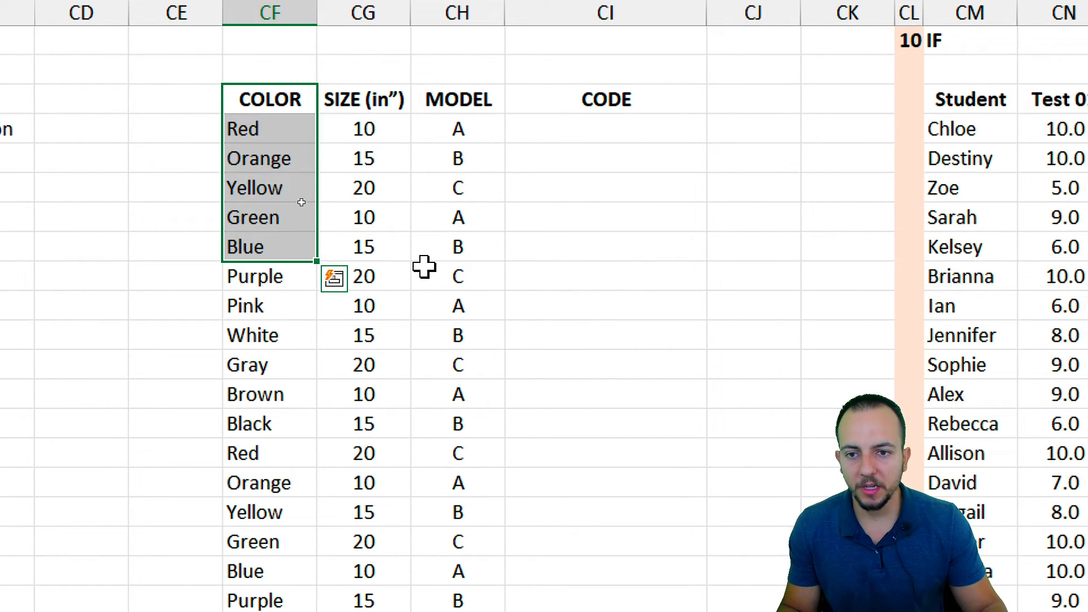
pyautogui.hotkey('ctrl', 'space')
pyautogui.click(365, 216)
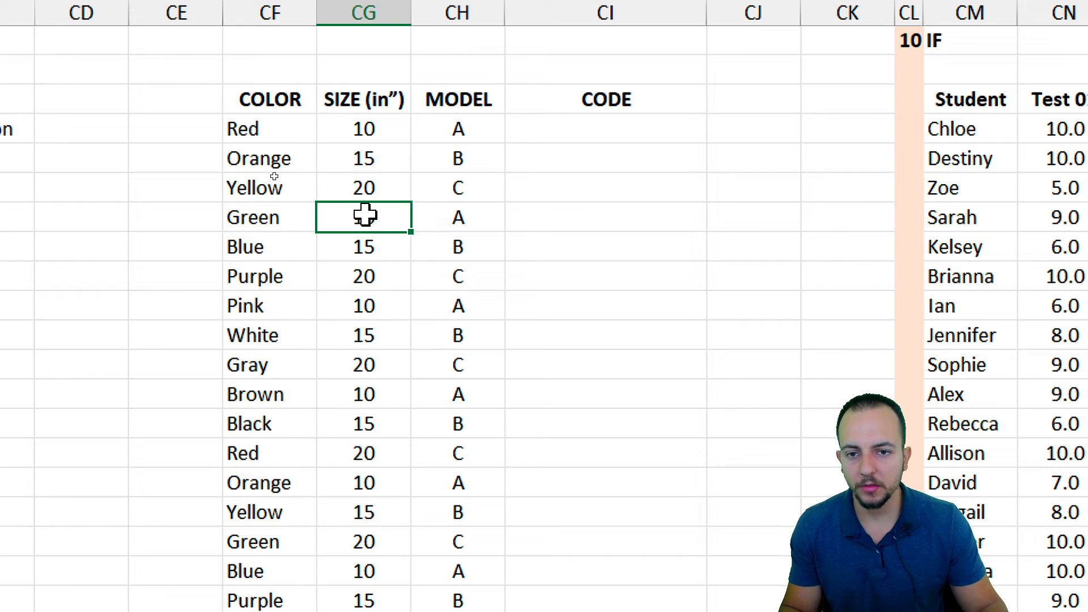
pyautogui.hotkey('ctrl', 'space')
pyautogui.click(501, 194)
pyautogui.hotkey('ctrl', 'space')
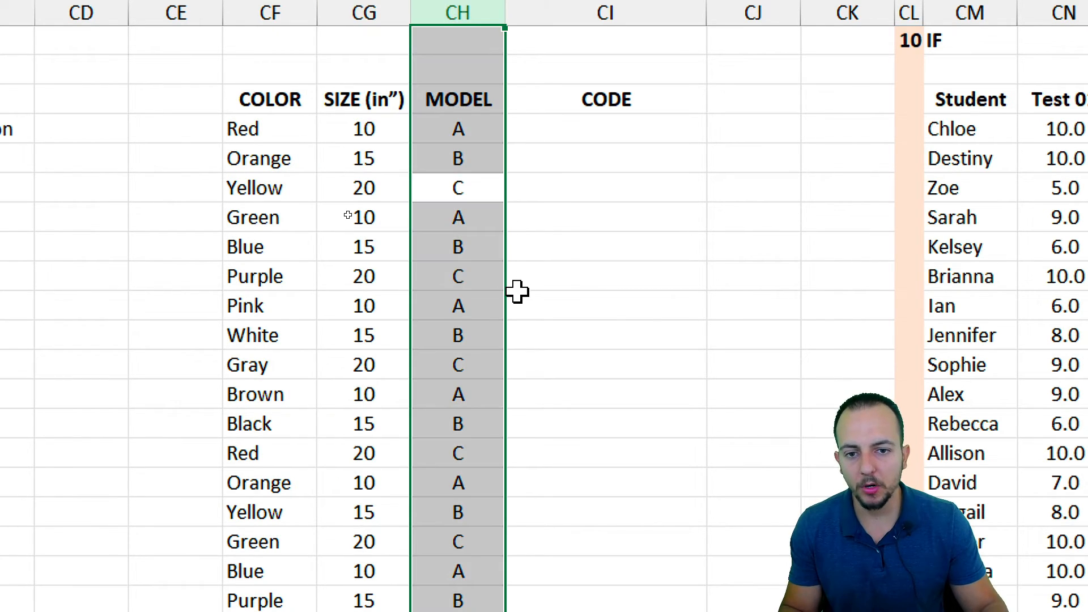
# Examine the individual color and size values in the first rows of the product code table.
pyautogui.click(259, 128)
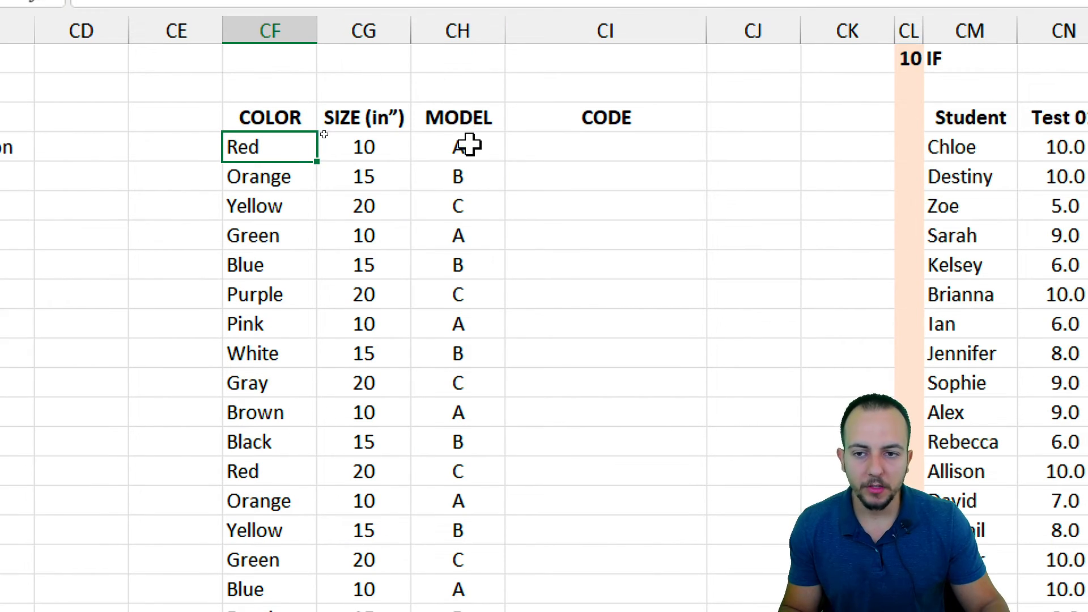
pyautogui.click(302, 177)
pyautogui.click(297, 210)
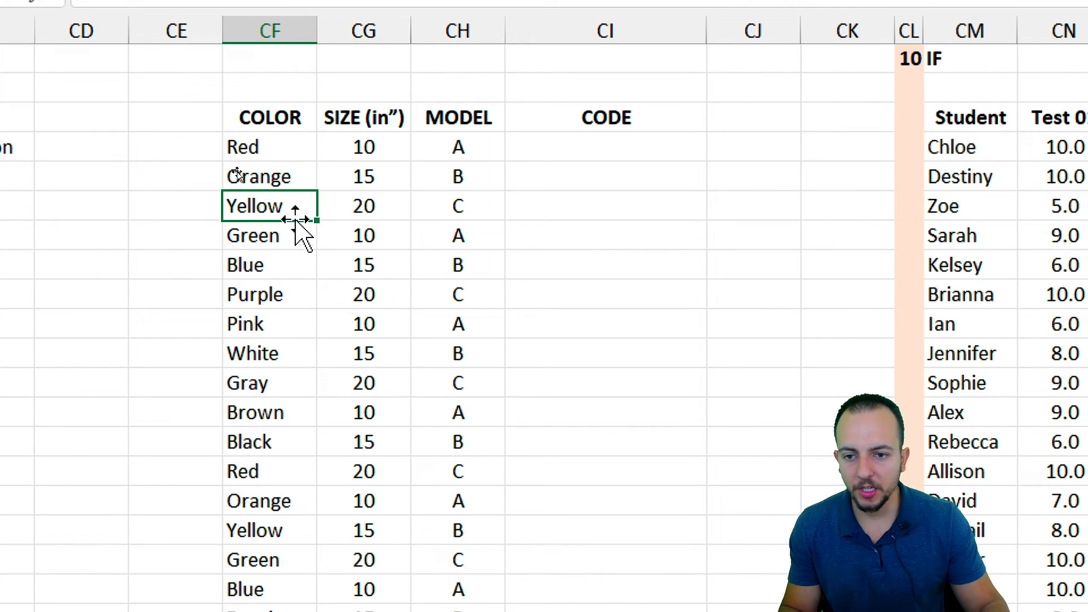
pyautogui.click(296, 236)
pyautogui.click(295, 266)
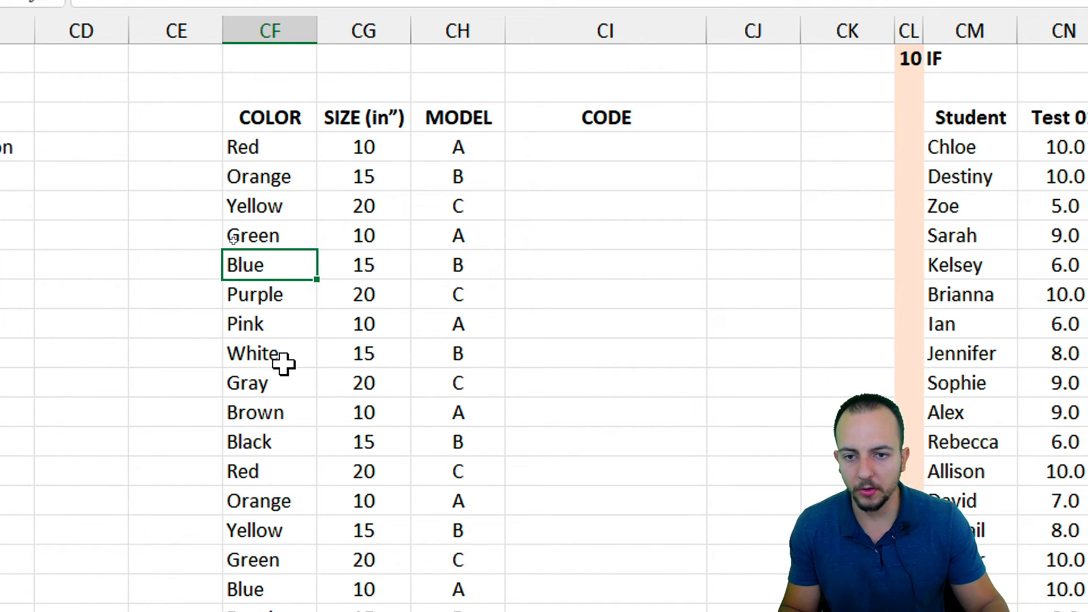
pyautogui.click(401, 147)
pyautogui.click(366, 176)
pyautogui.click(388, 207)
pyautogui.click(383, 238)
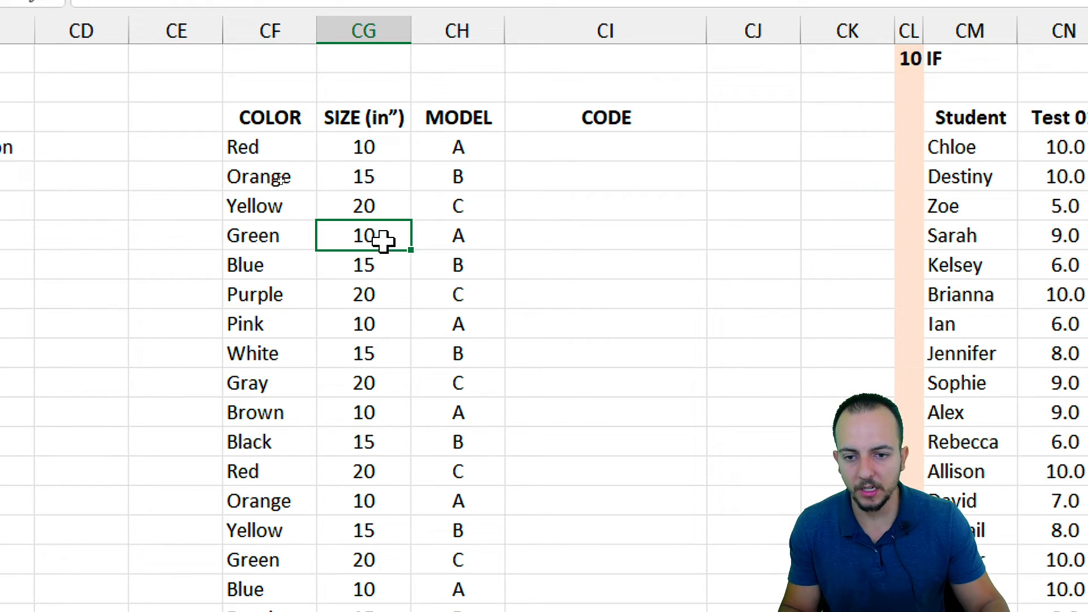
# Examine the MODEL values in the first product rows and the CODE column beside the COLOR, SIZE (in”) and MODEL columns.
pyautogui.click(469, 157)
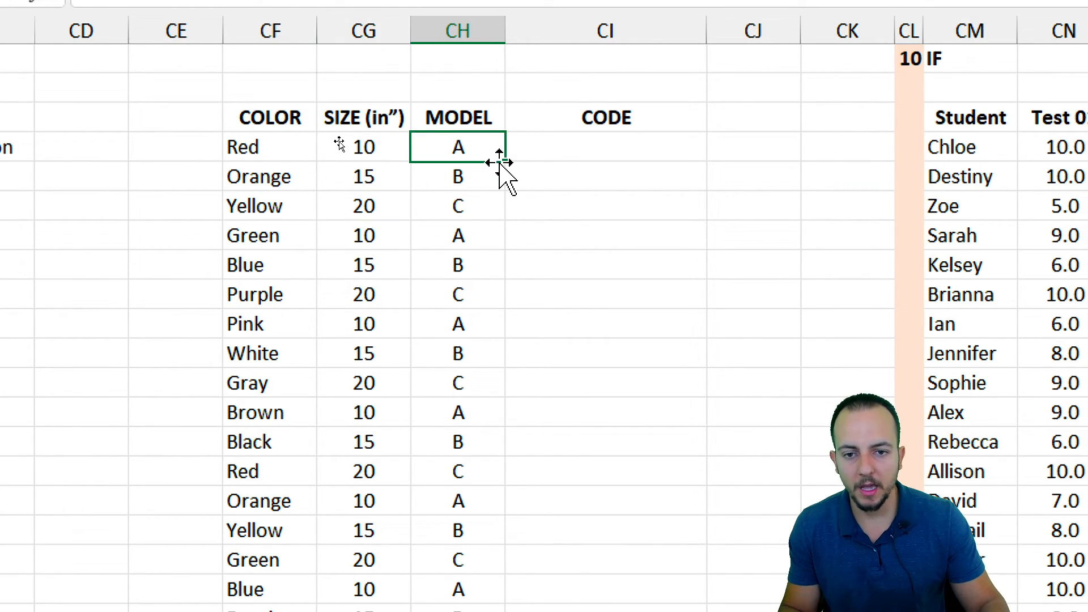
pyautogui.click(469, 186)
pyautogui.click(473, 210)
pyautogui.click(567, 156)
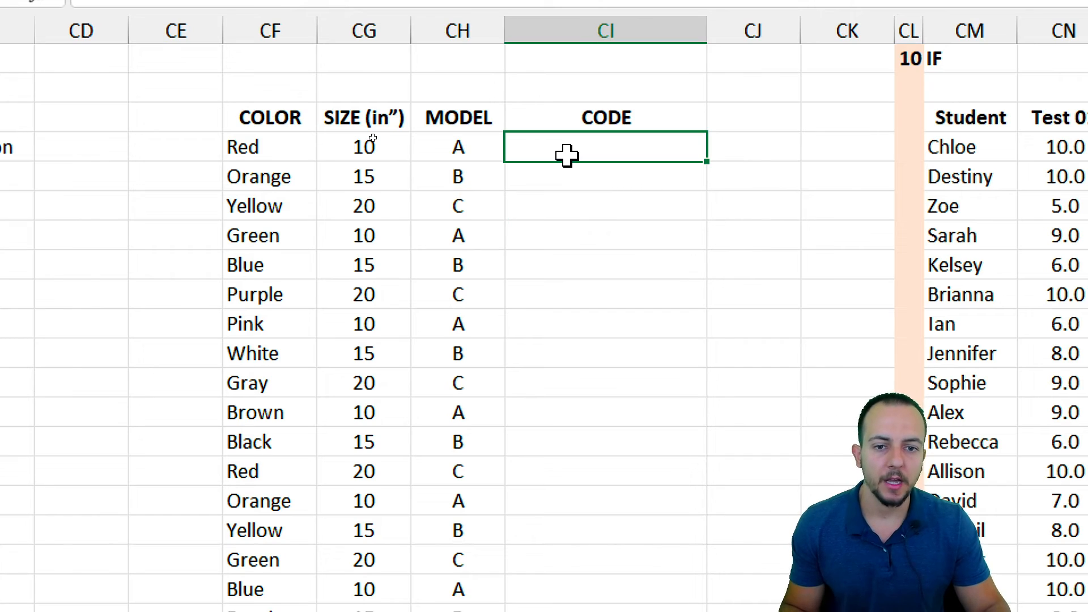
pyautogui.moveTo(283, 119); pyautogui.dragTo(457, 120)
pyautogui.hotkey('ctrl', 'space')
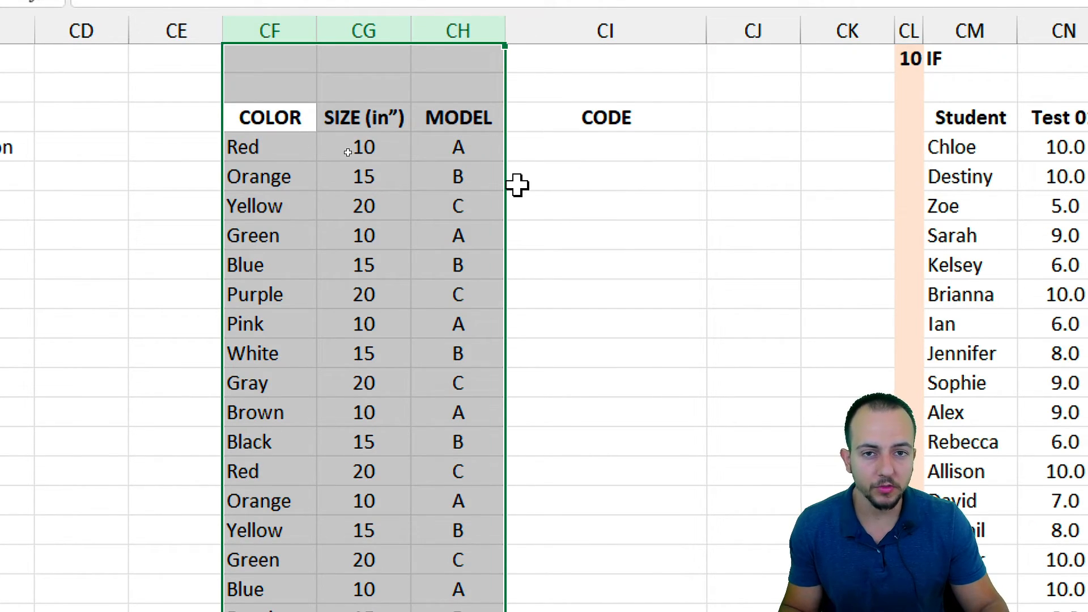
pyautogui.click(558, 140)
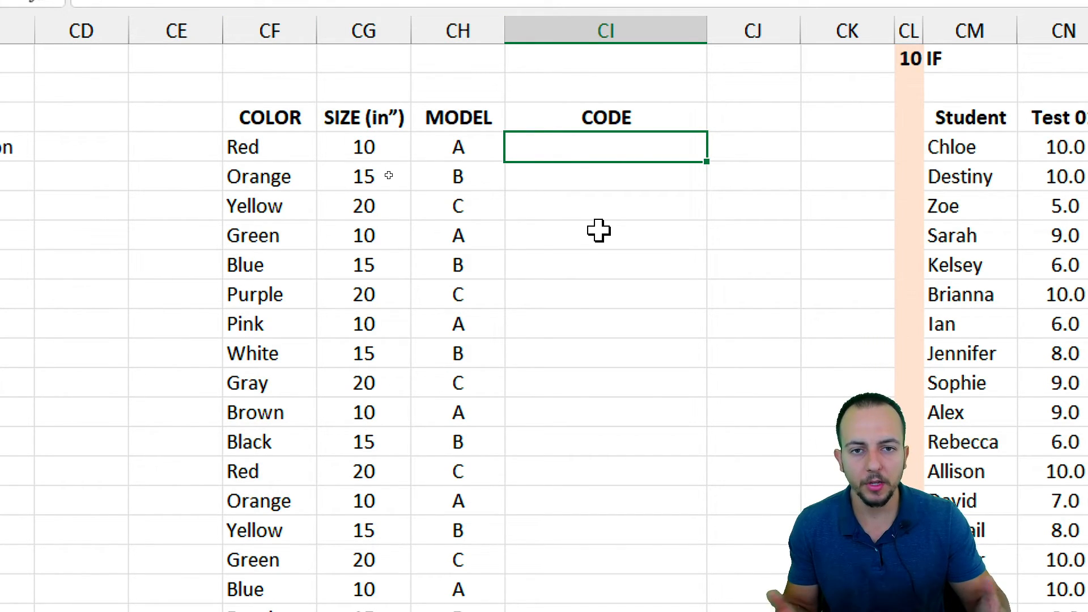
pyautogui.moveTo(681, 120); pyautogui.dragTo(641, 359)
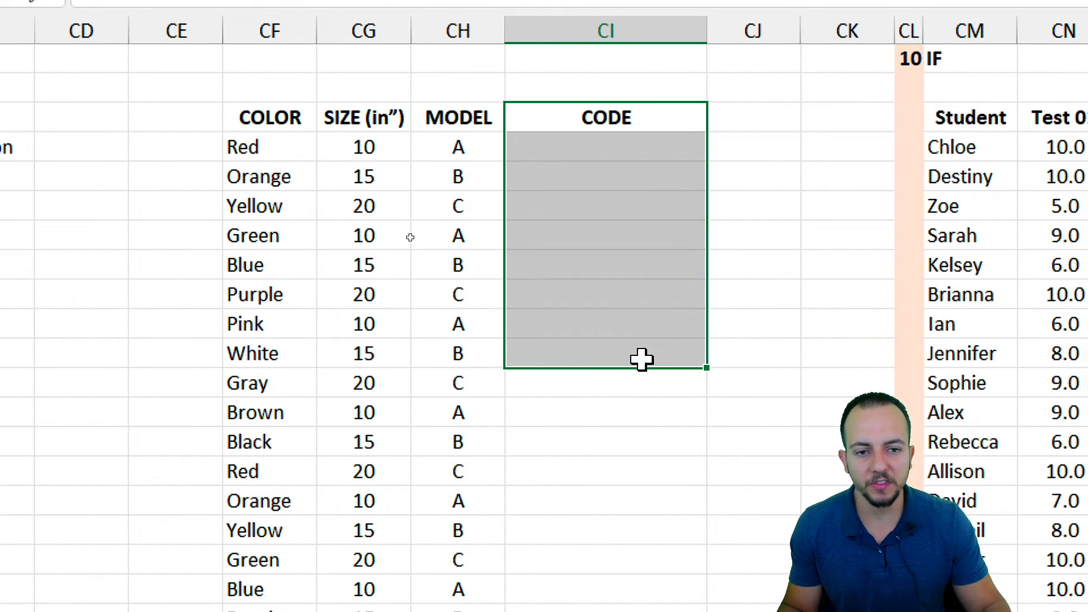
pyautogui.click(607, 138)
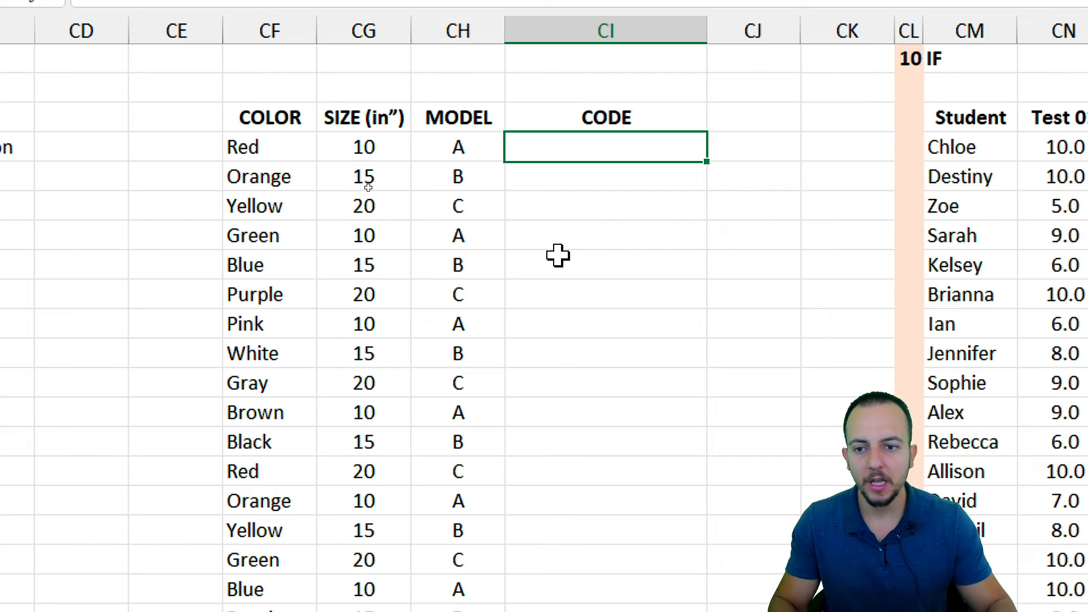
pyautogui.hotkey('ctrl', '2')
pyautogui.moveTo(215, 99); pyautogui.dragTo(320, 159)
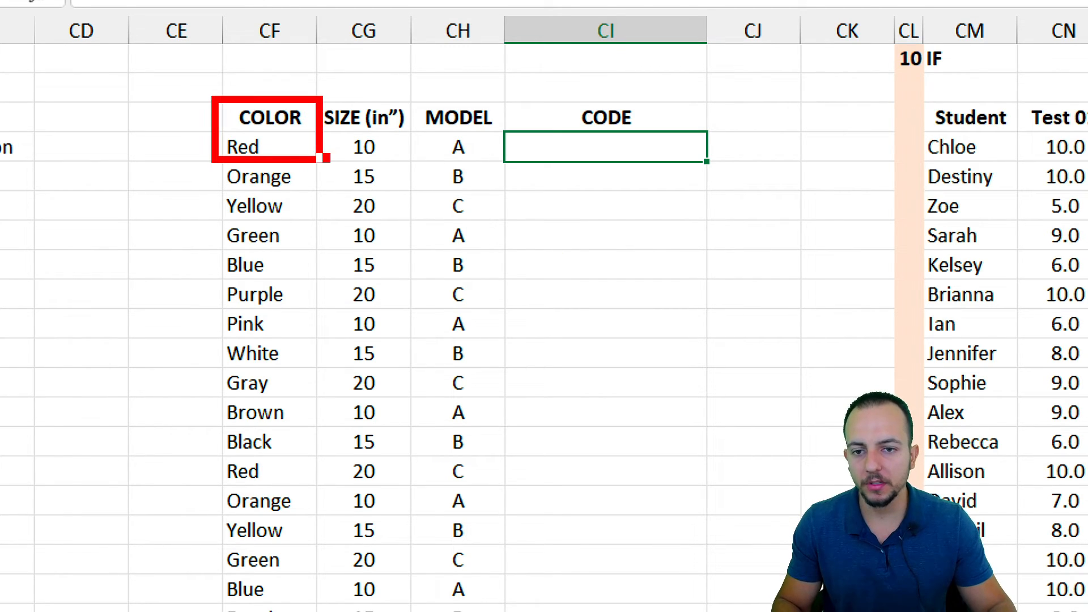
pyautogui.moveTo(318, 93); pyautogui.dragTo(408, 161)
pyautogui.moveTo(408, 93)
pyautogui.mouseDown()
pyautogui.moveTo(486, 163)
pyautogui.moveTo(507, 165)
pyautogui.mouseUp()
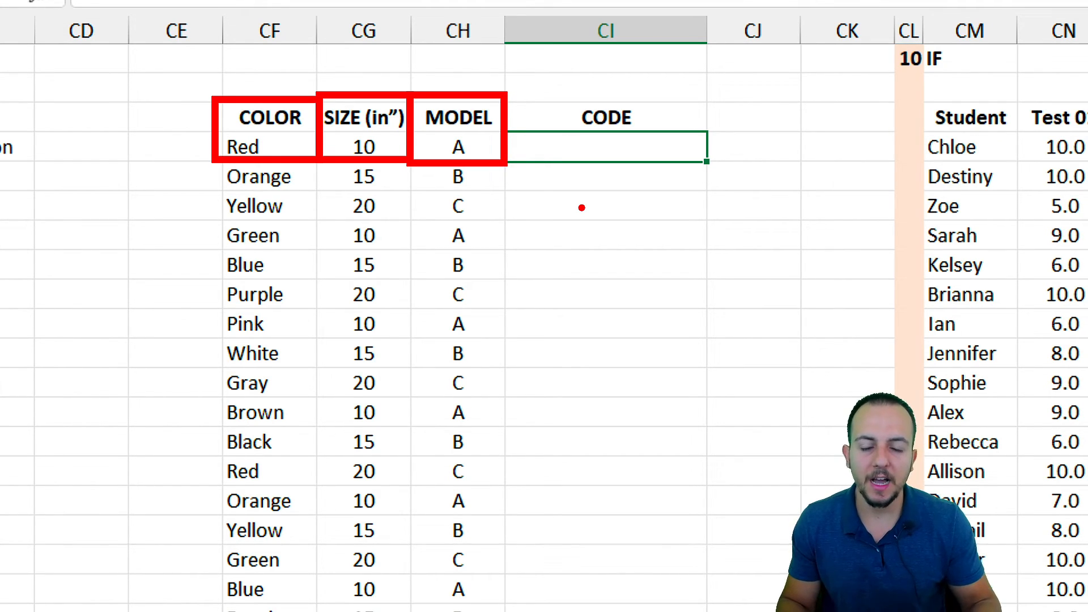
# Try joining the model CH4, color CF4 and size CG4 in CI4 with CONCATENATE, without separators.
pyautogui.write('=')
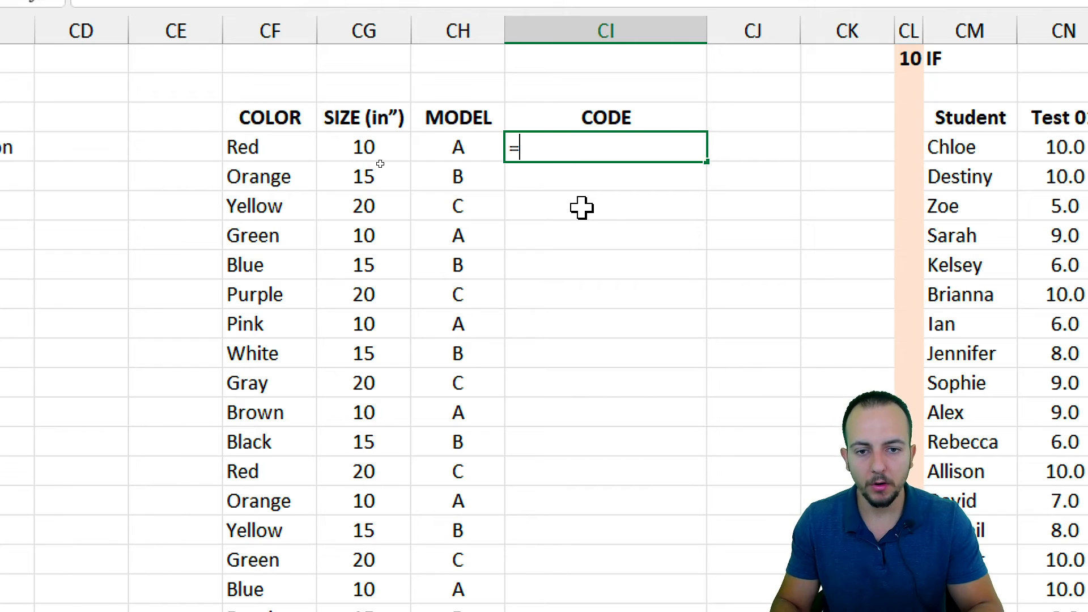
pyautogui.write('con')
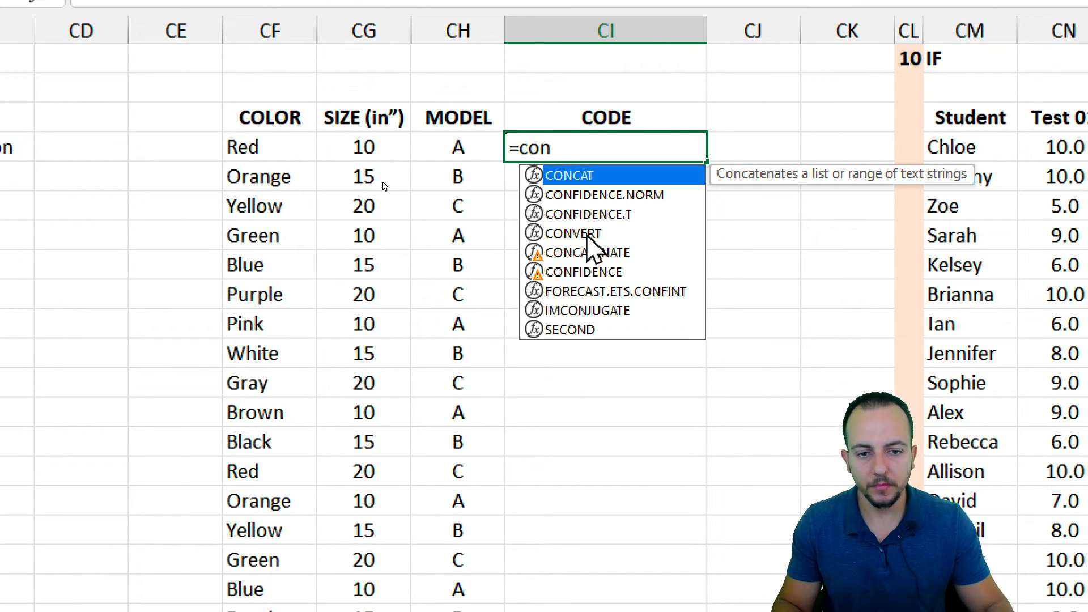
pyautogui.click(599, 254)
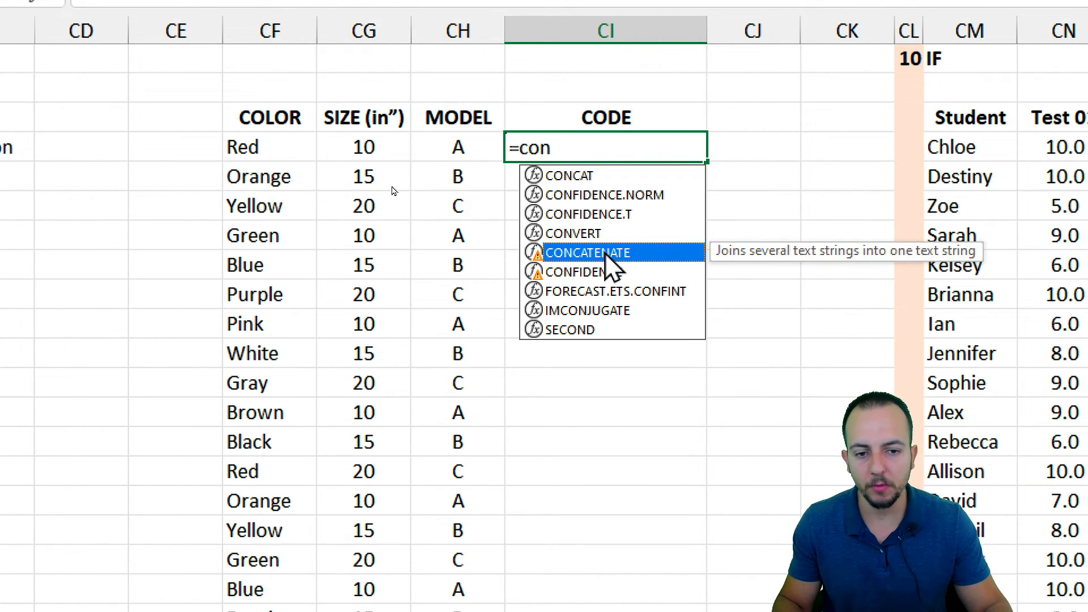
pyautogui.doubleClick(604, 253)
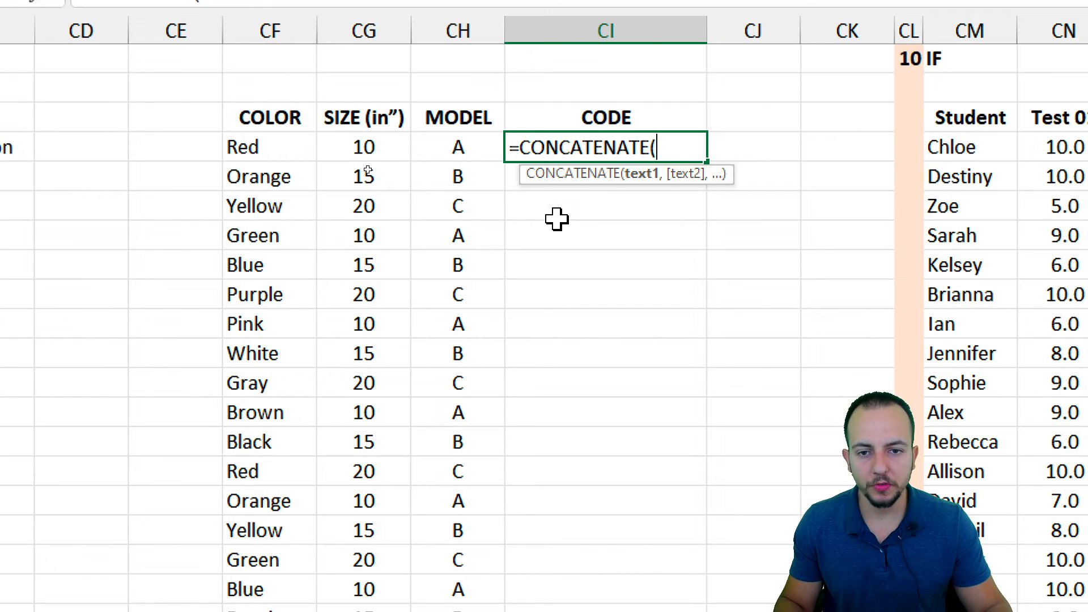
pyautogui.click(461, 149)
pyautogui.write(',')
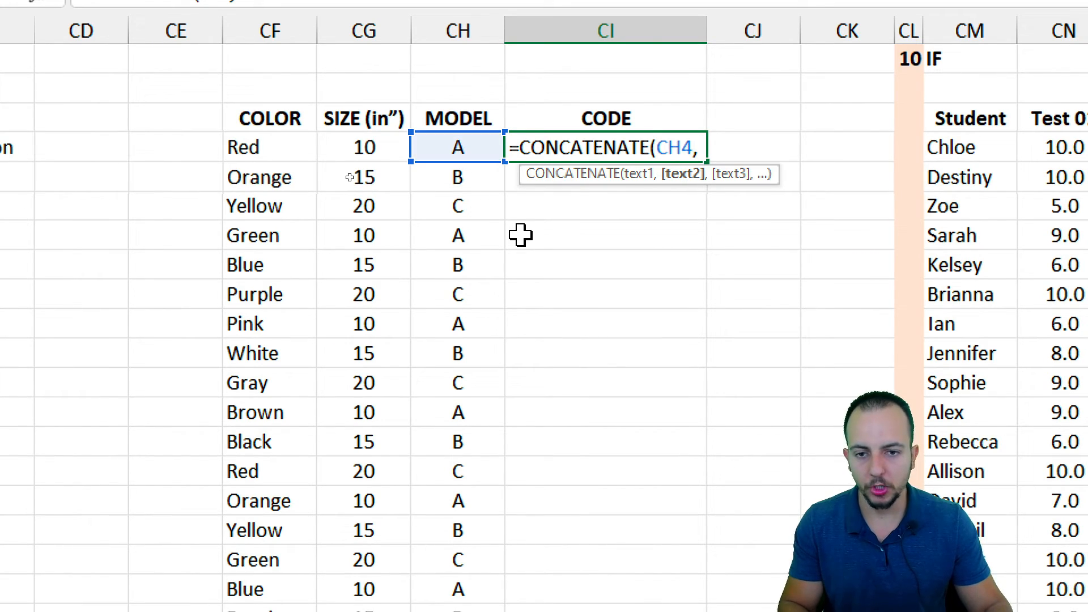
pyautogui.click(277, 148)
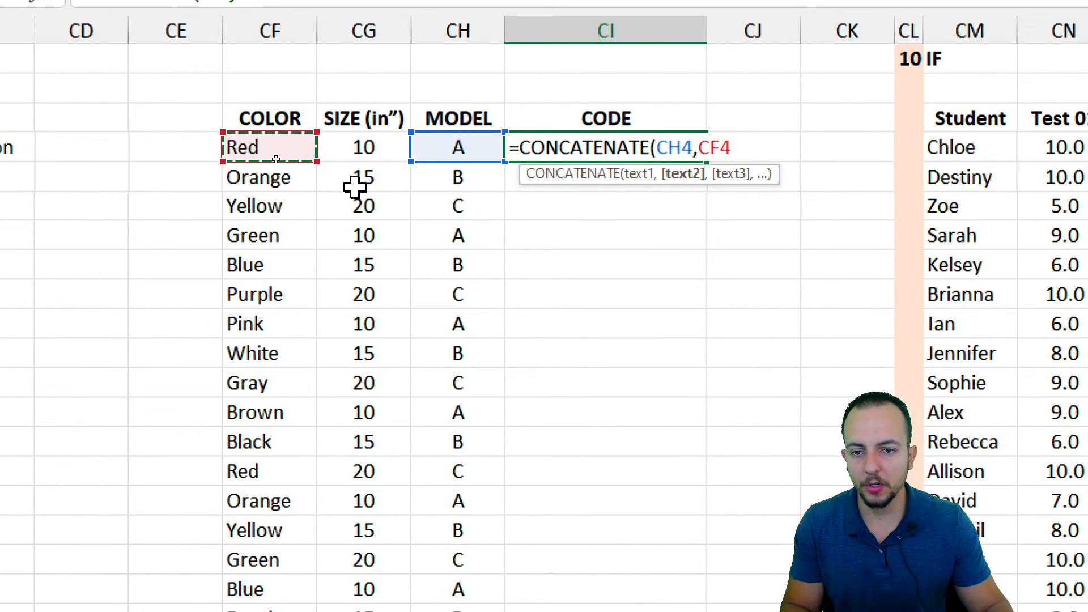
pyautogui.write(',')
pyautogui.click(365, 147)
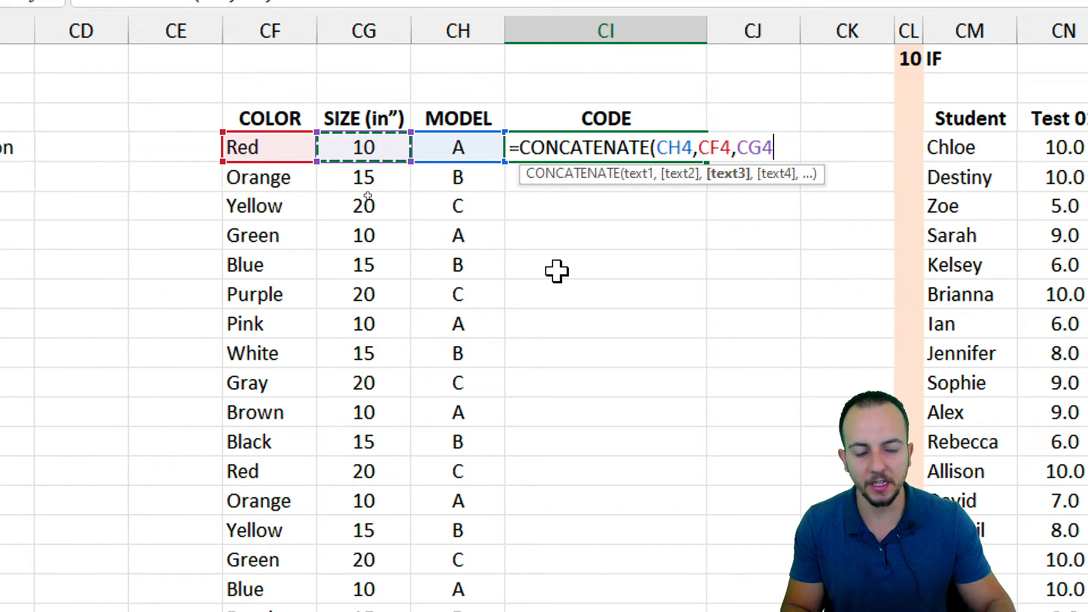
pyautogui.press('Return')
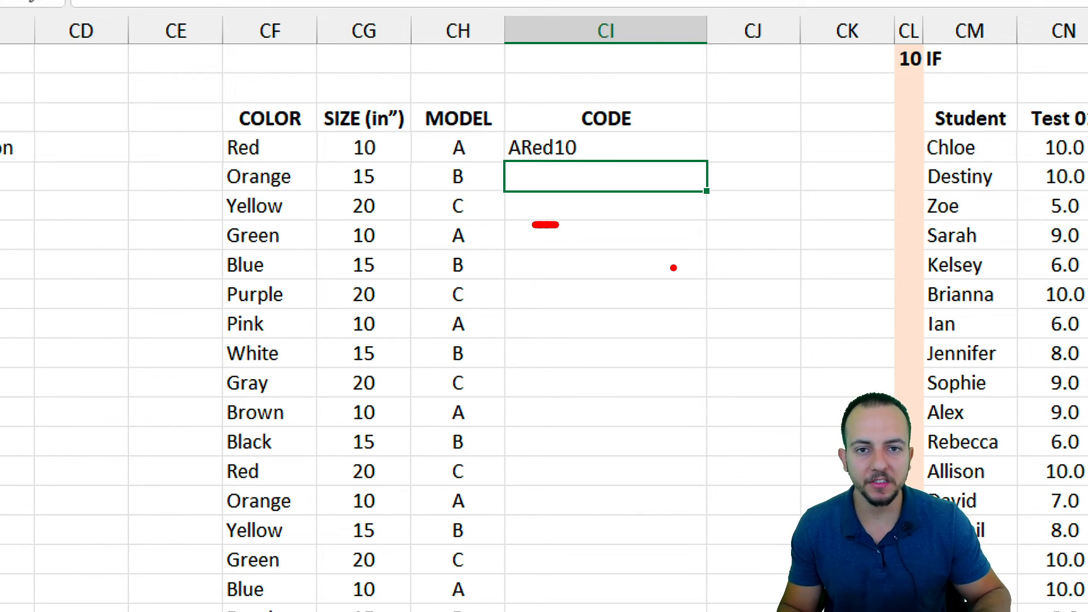
# Check the CONCATENATE formula in the first CODE cell, CI4, and clear the cell.
pyautogui.doubleClick(590, 142)
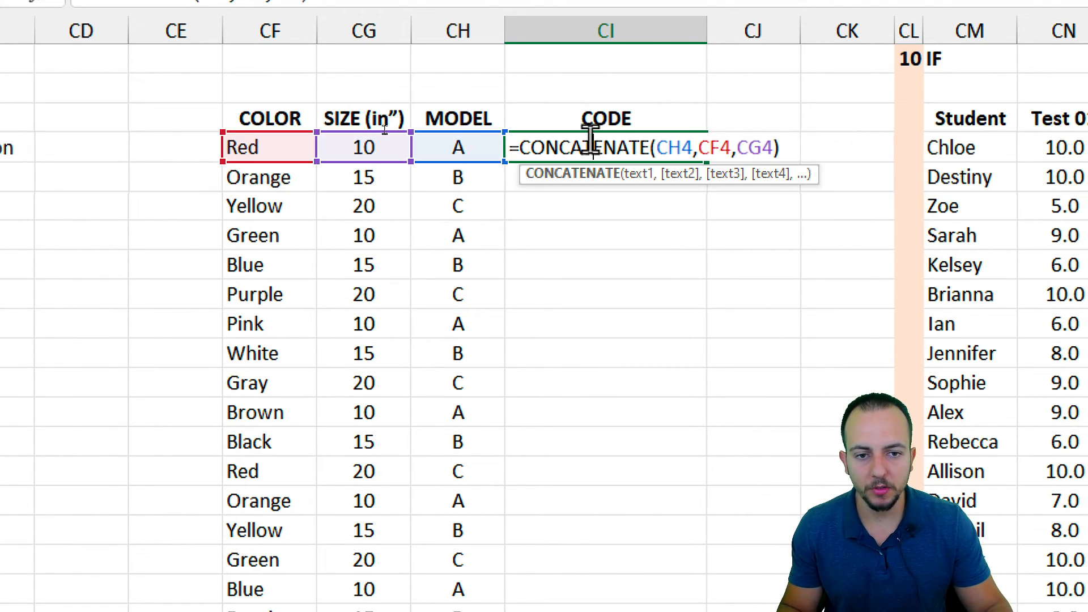
pyautogui.press('Escape')
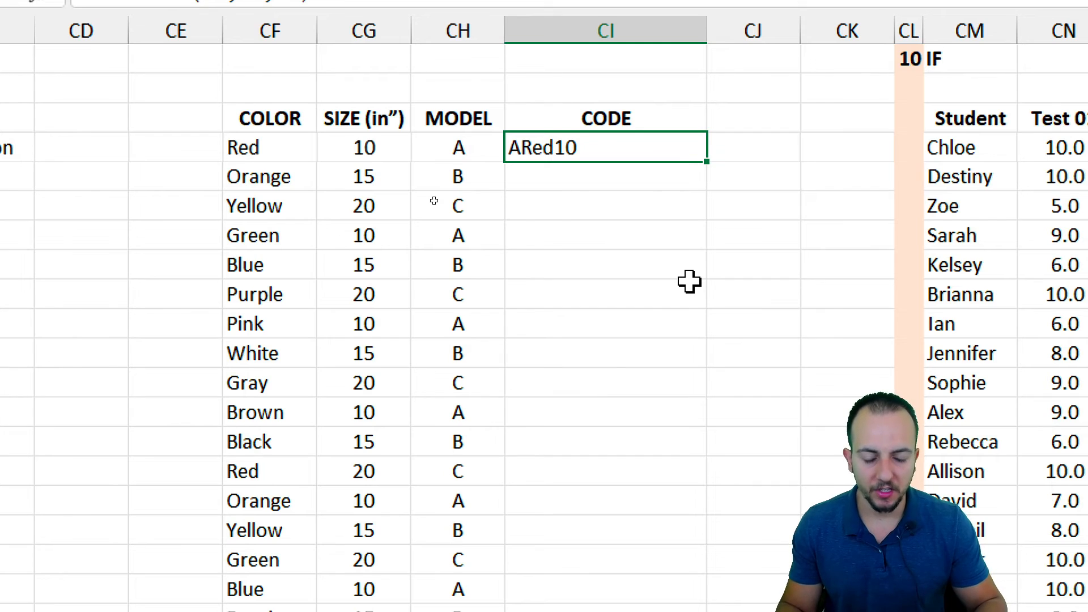
pyautogui.press('Delete')
# Start a CONCATENATE formula in CI4 with the model from CH4 followed by a "-" separator.
pyautogui.write('=concate')
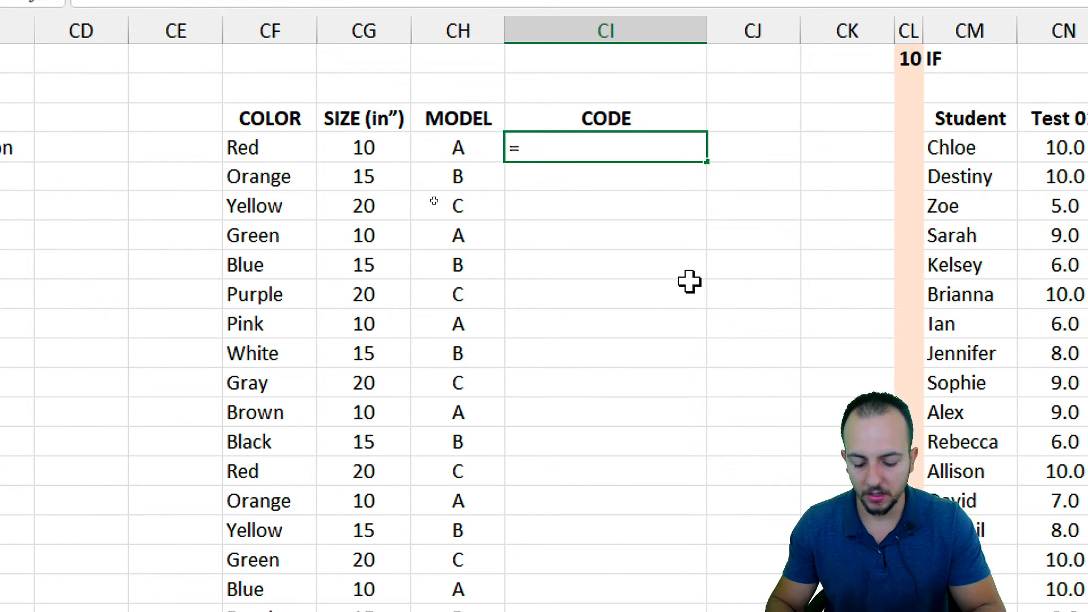
pyautogui.press('Tab')
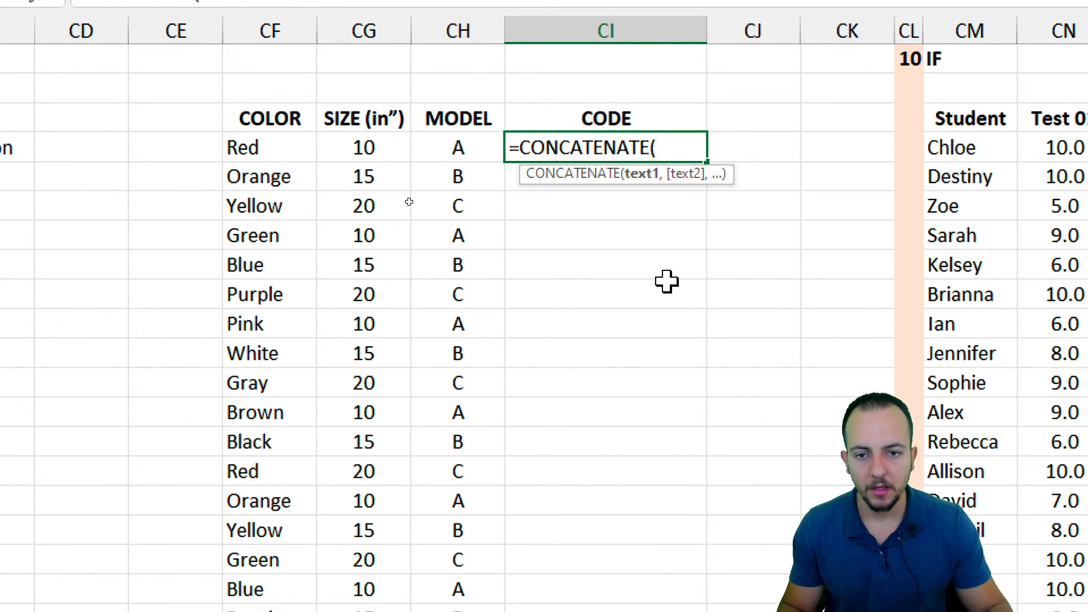
pyautogui.click(453, 157)
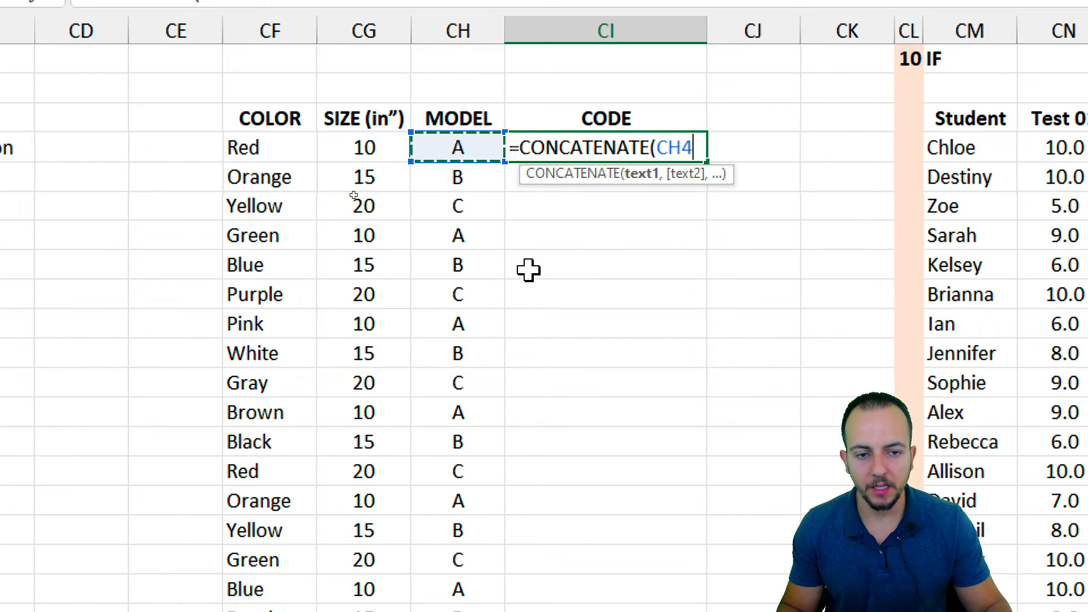
pyautogui.write(',')
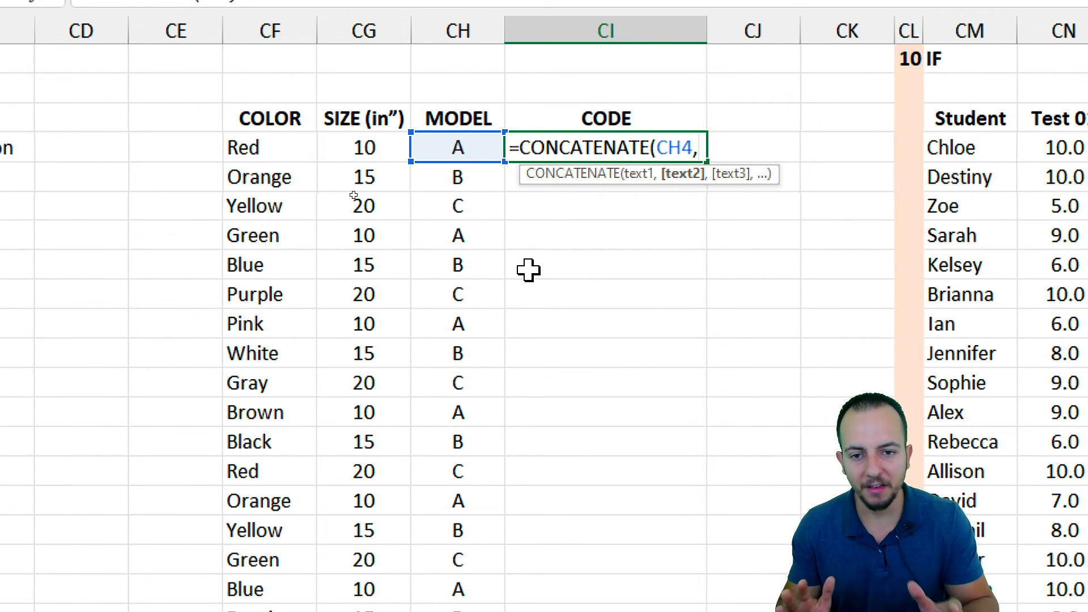
pyautogui.write('"')
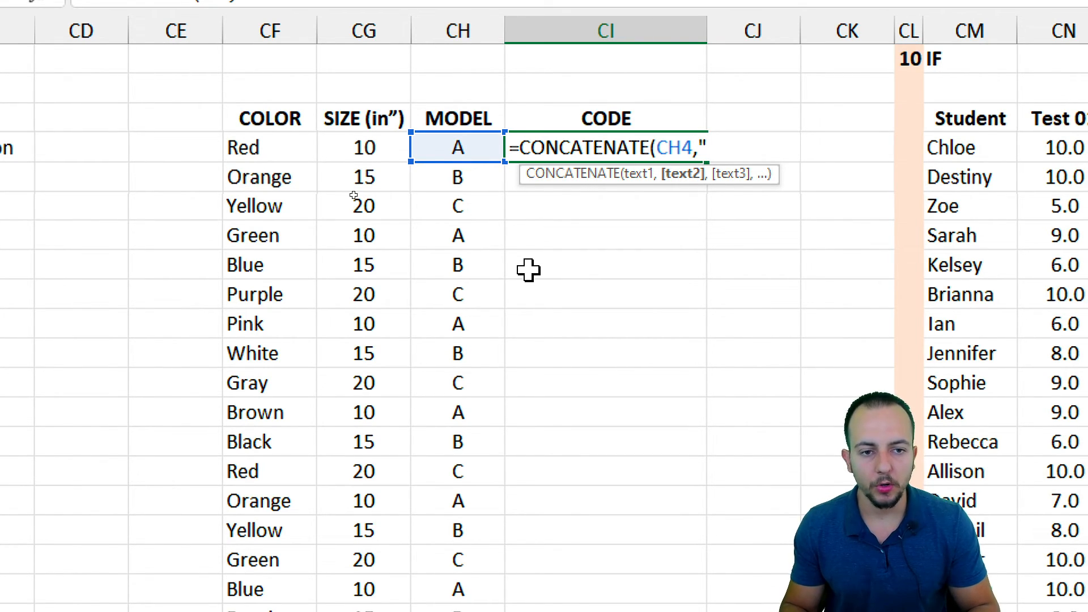
pyautogui.write('-"')
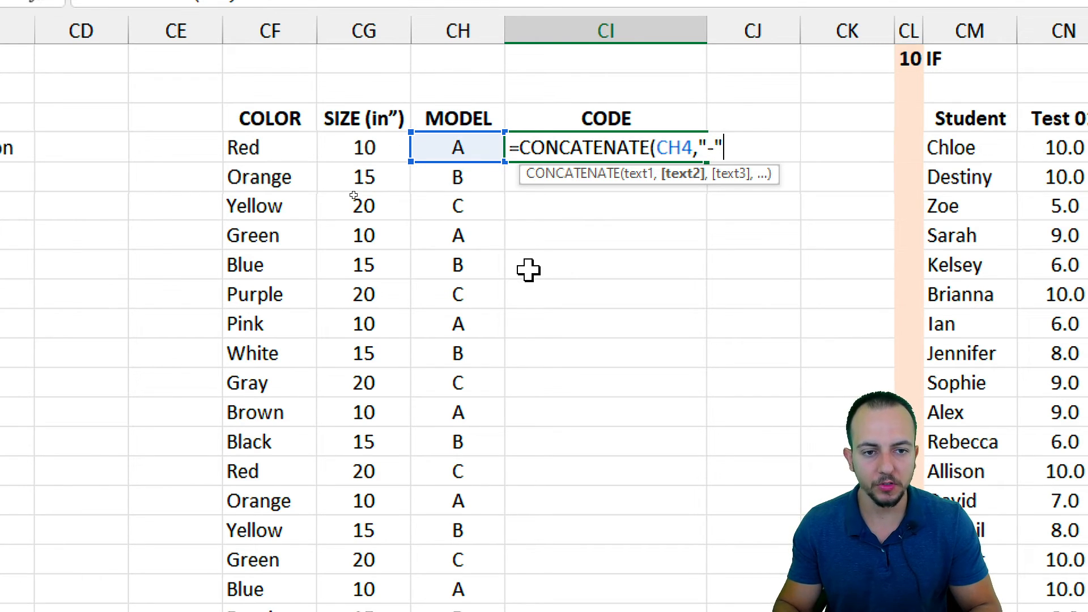
pyautogui.write(',')
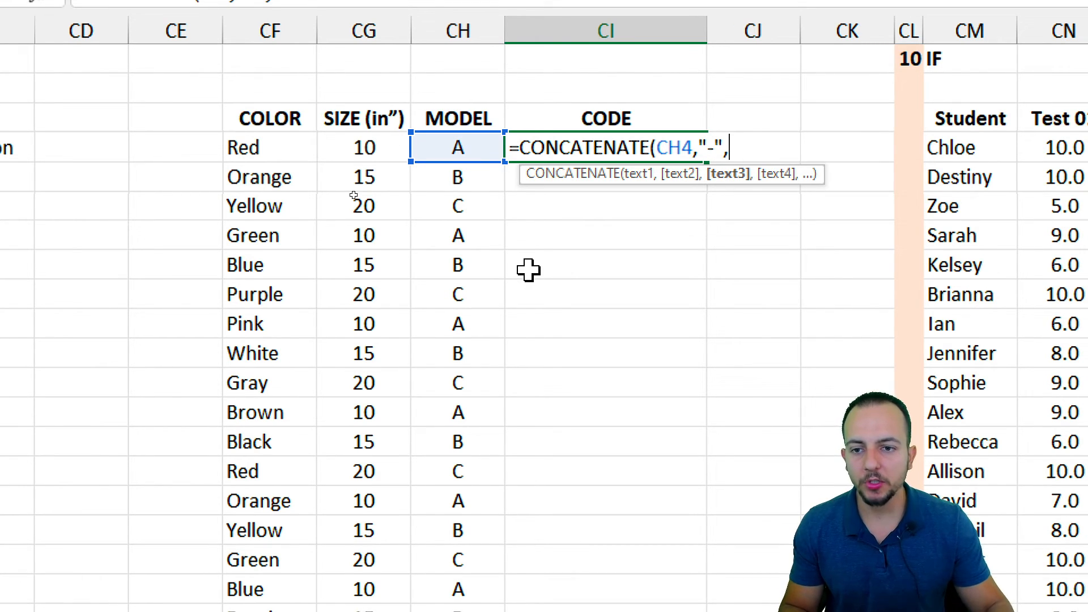
# Complete the CI4 formula with the color from CF4, a "/" separator and the size from CG4.
pyautogui.click(283, 147)
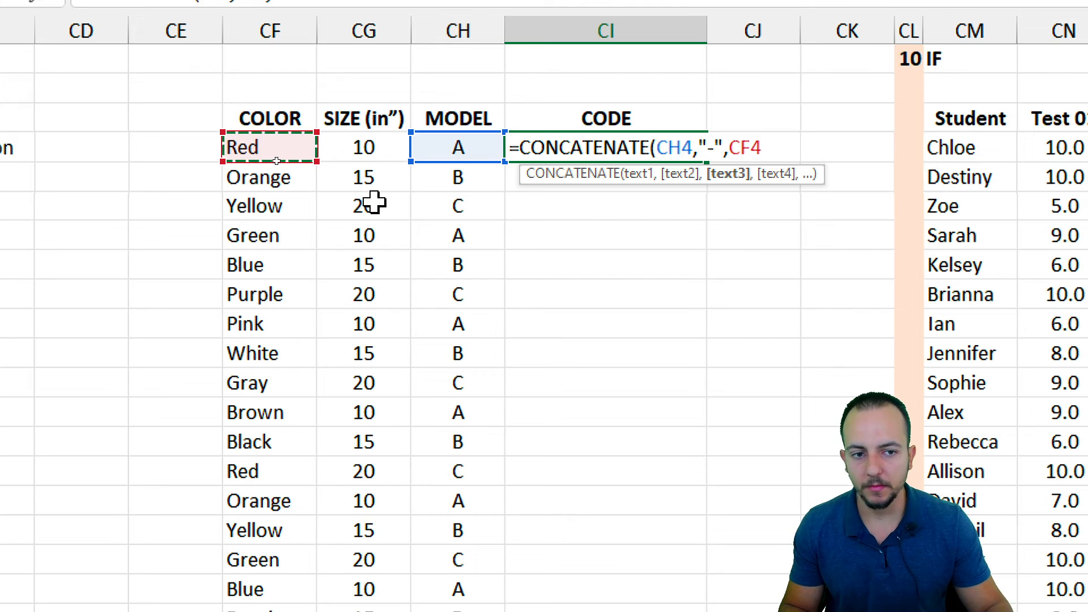
pyautogui.write(',')
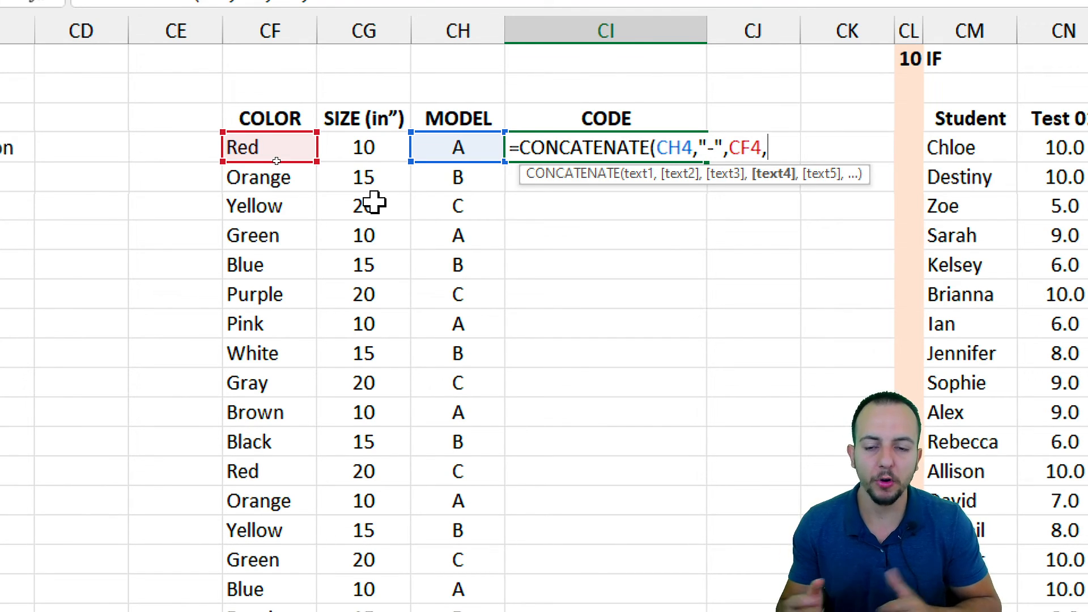
pyautogui.write('"')
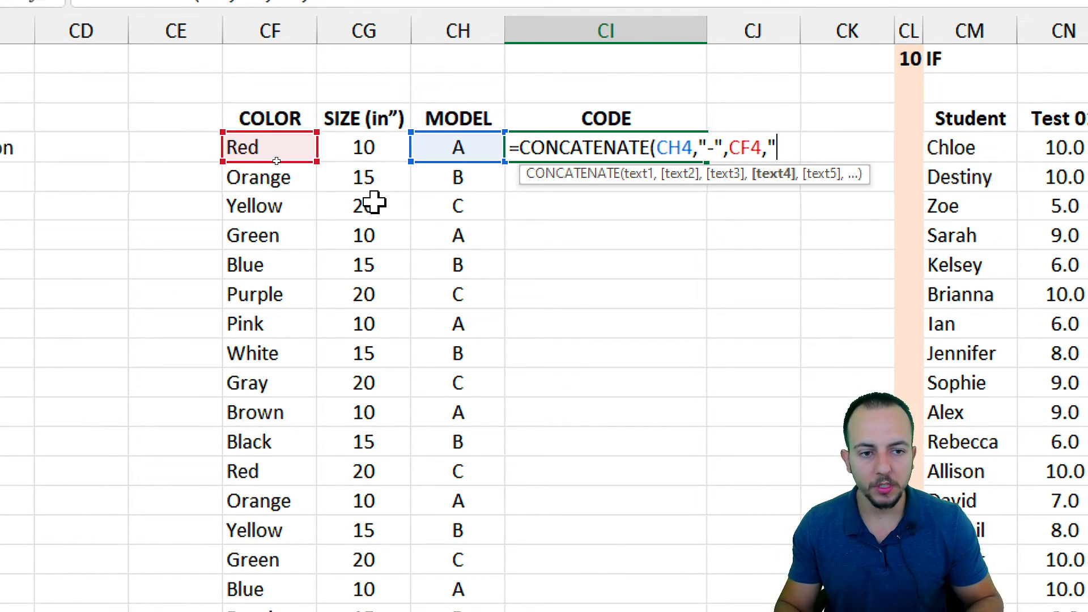
pyautogui.write('/",')
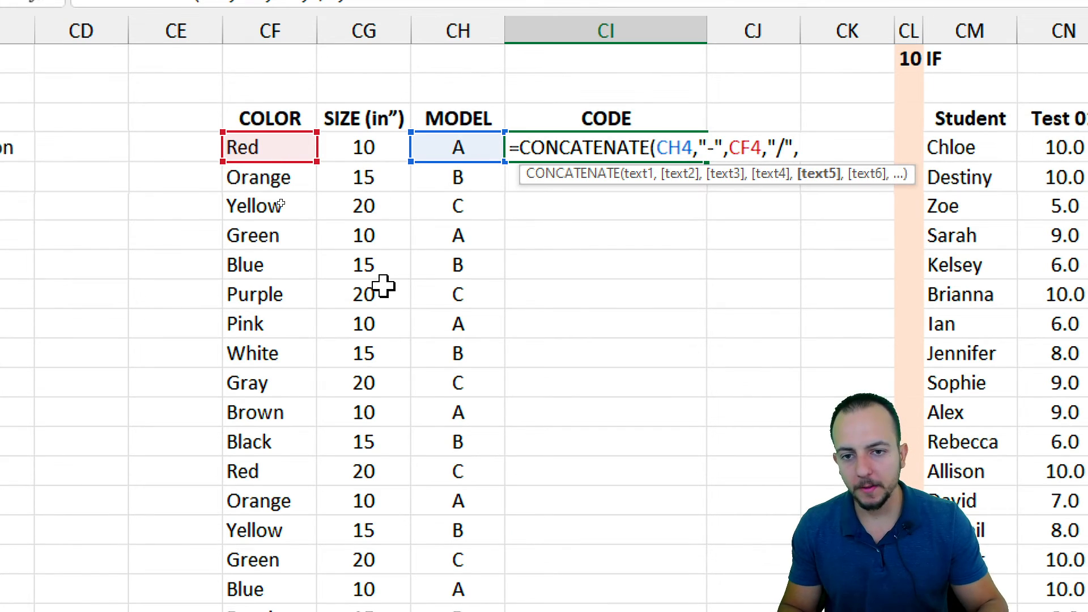
pyautogui.click(365, 152)
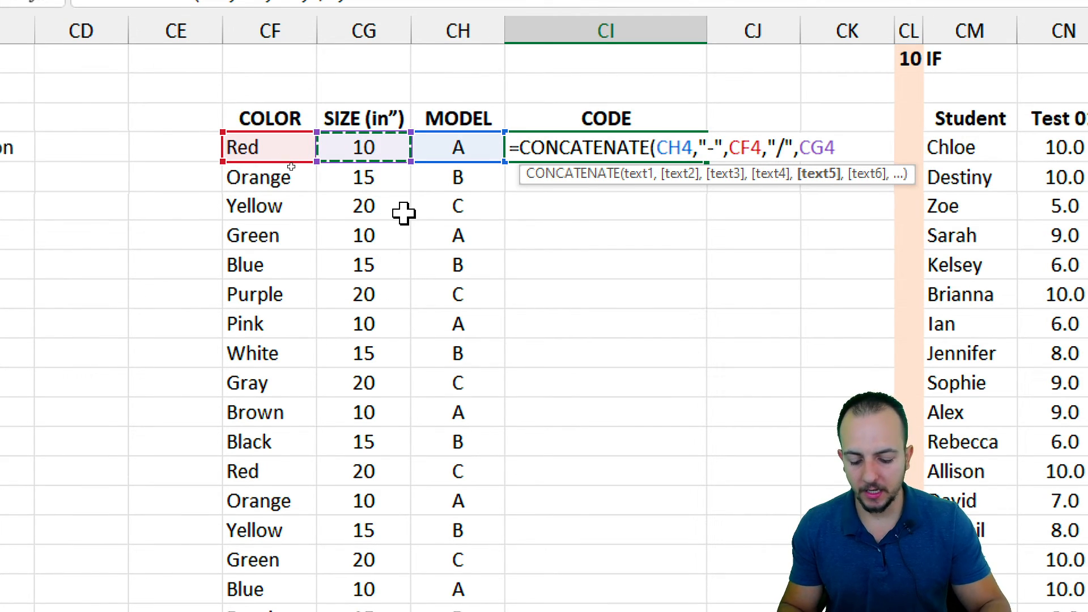
pyautogui.write(')')
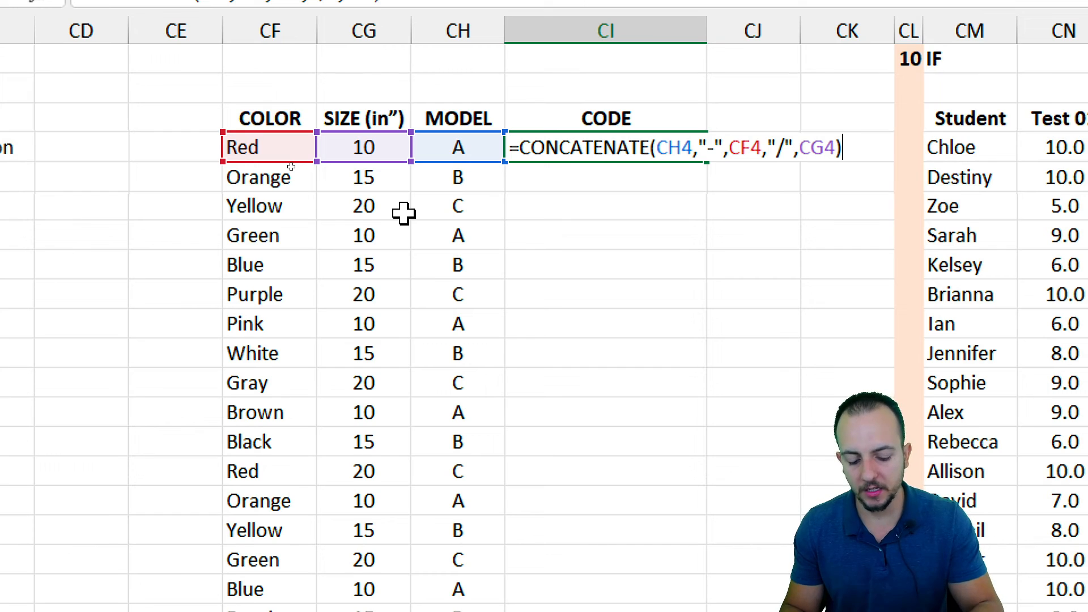
pyautogui.press('Return')
# Compare the code in CI4 with its source cells and fill the formula down through the last product row.
pyautogui.click(613, 148)
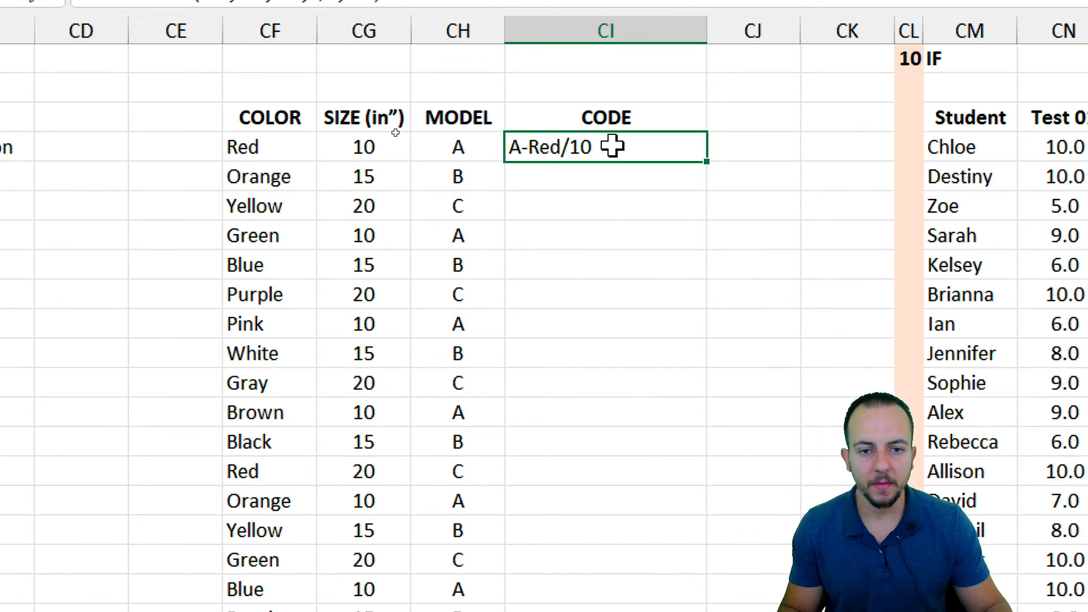
pyautogui.moveTo(272, 149); pyautogui.dragTo(488, 148)
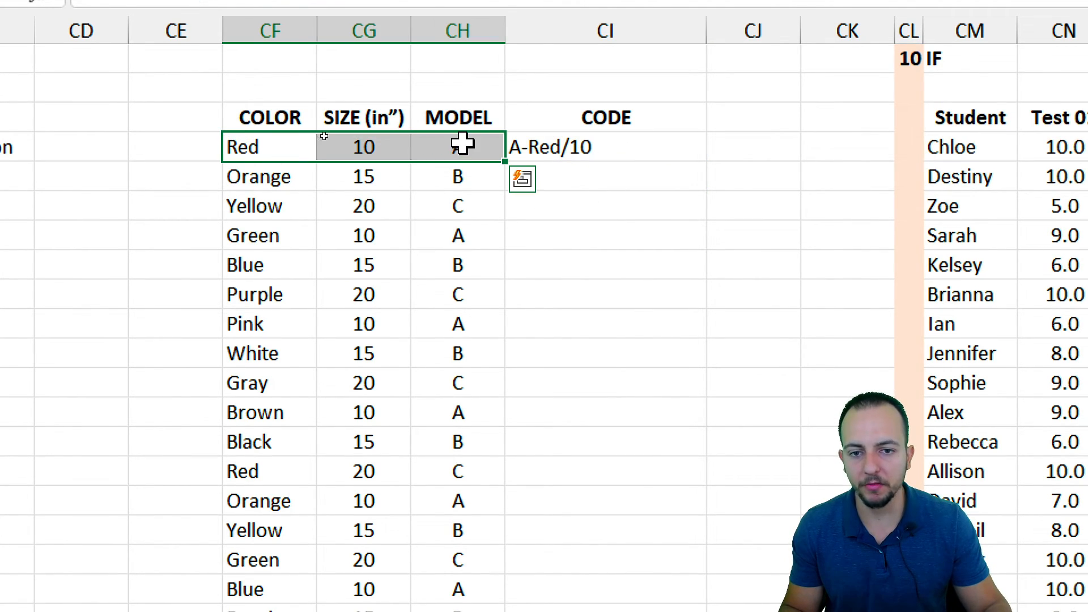
pyautogui.click(636, 155)
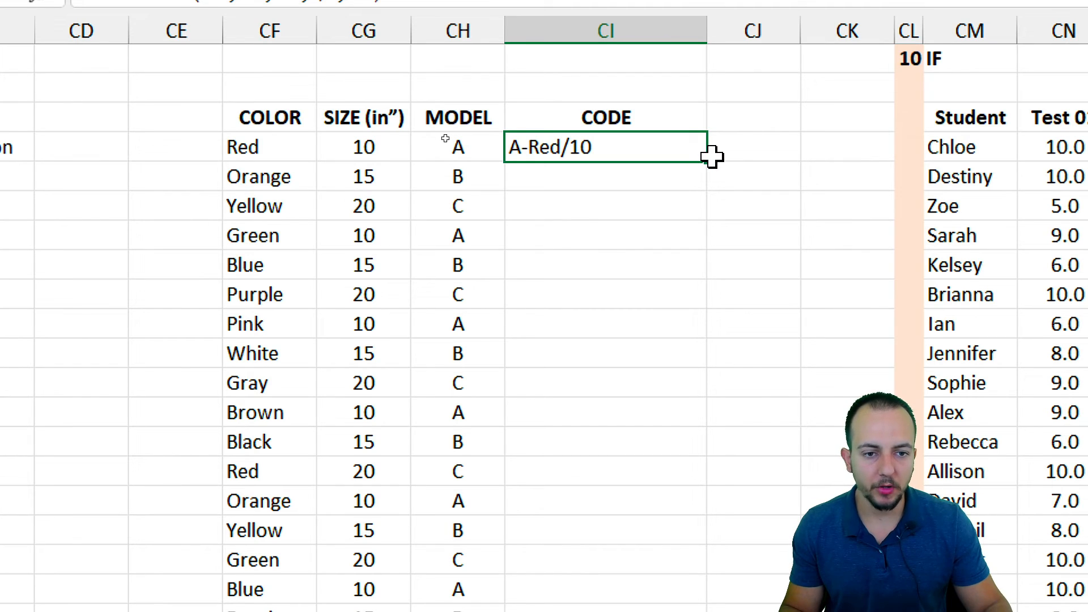
pyautogui.moveTo(711, 163); pyautogui.dragTo(645, 491)
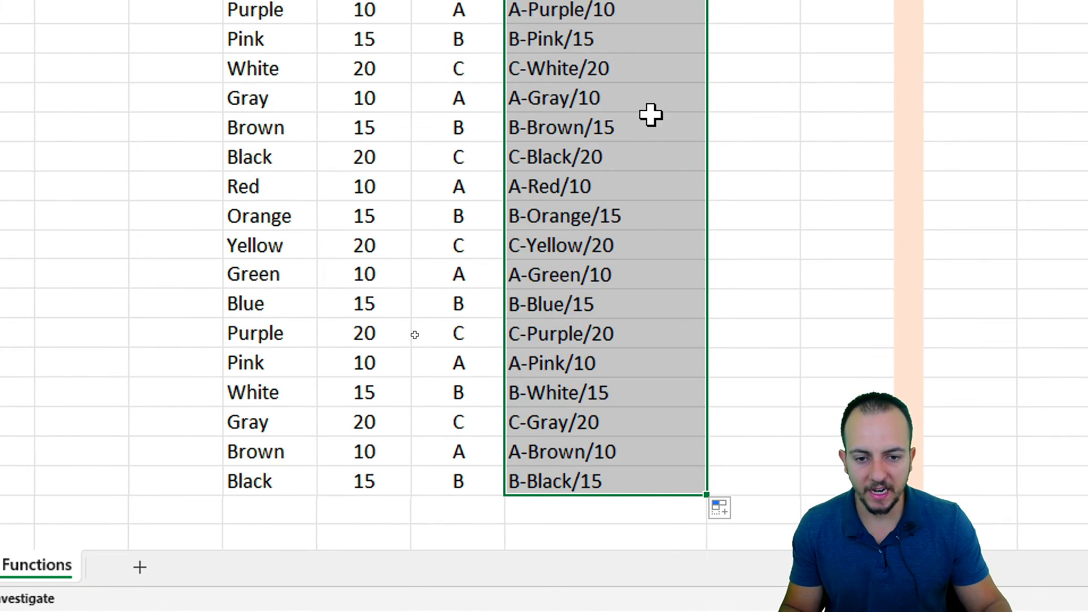
# Review the filled product codes down the CODE column and check the formula in CI4.
pyautogui.scroll(-14, 651, 114)
pyautogui.scroll(14, 602, 272)
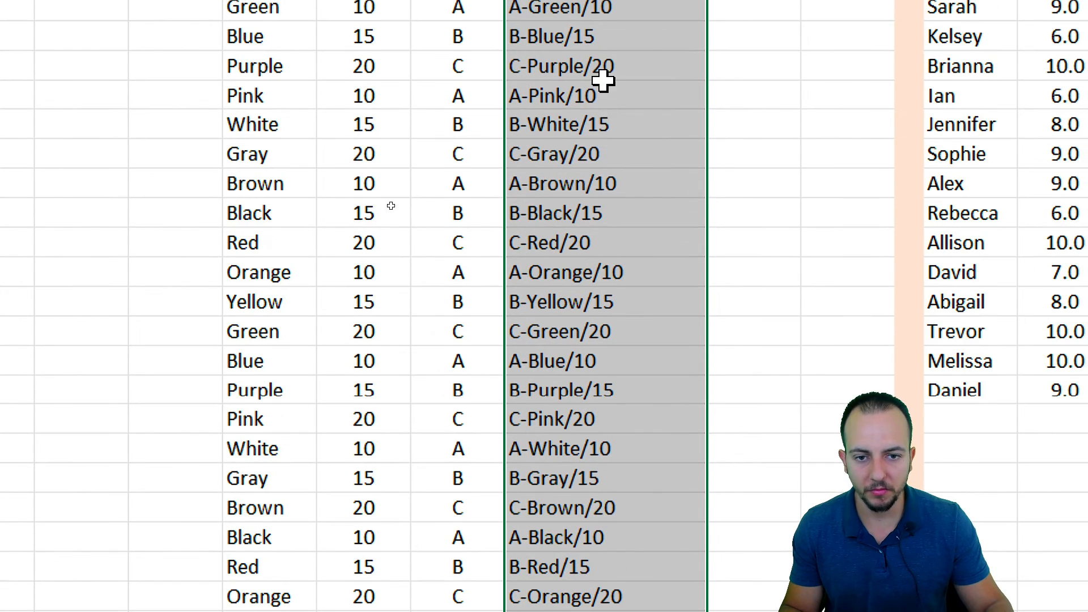
pyautogui.click(541, 131)
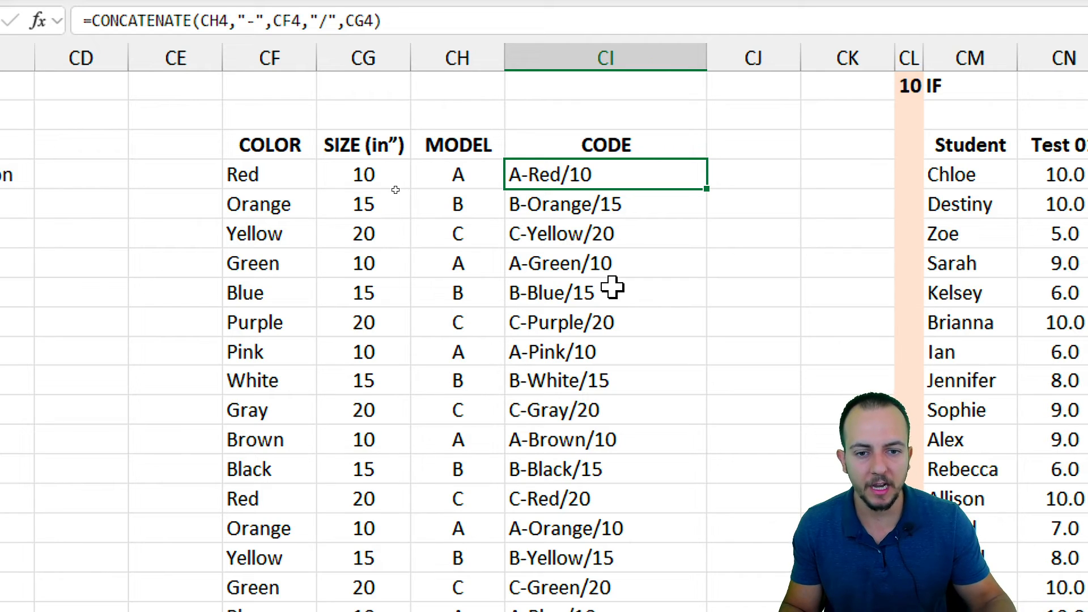
# Go to the IF section and examine its Student, test score and STATUS columns.
pyautogui.hscroll(5, 584, 295)
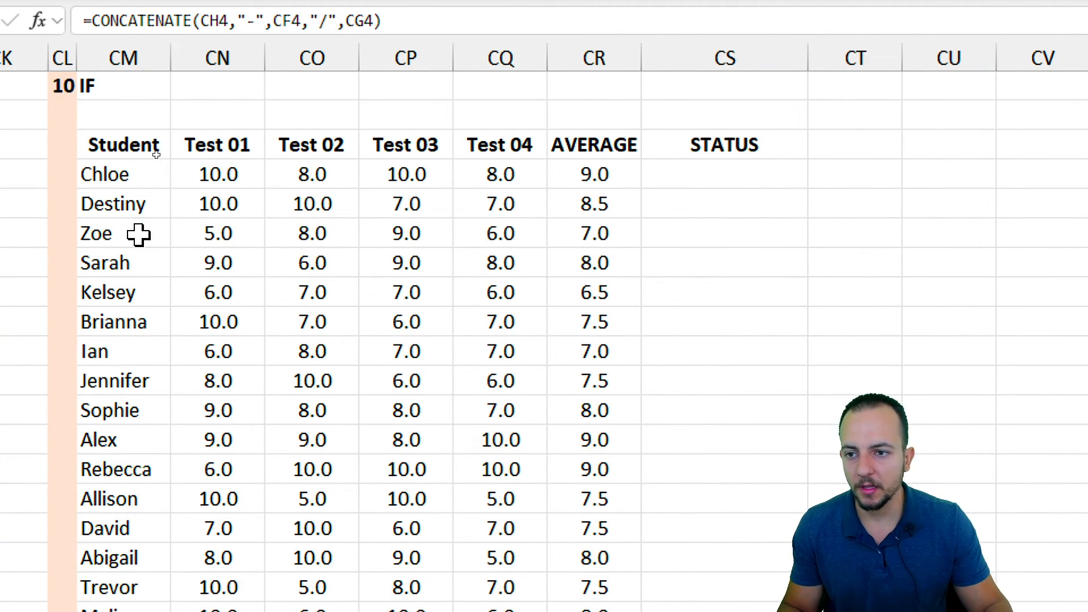
pyautogui.hscroll(-1, 141, 171)
pyautogui.click(138, 86)
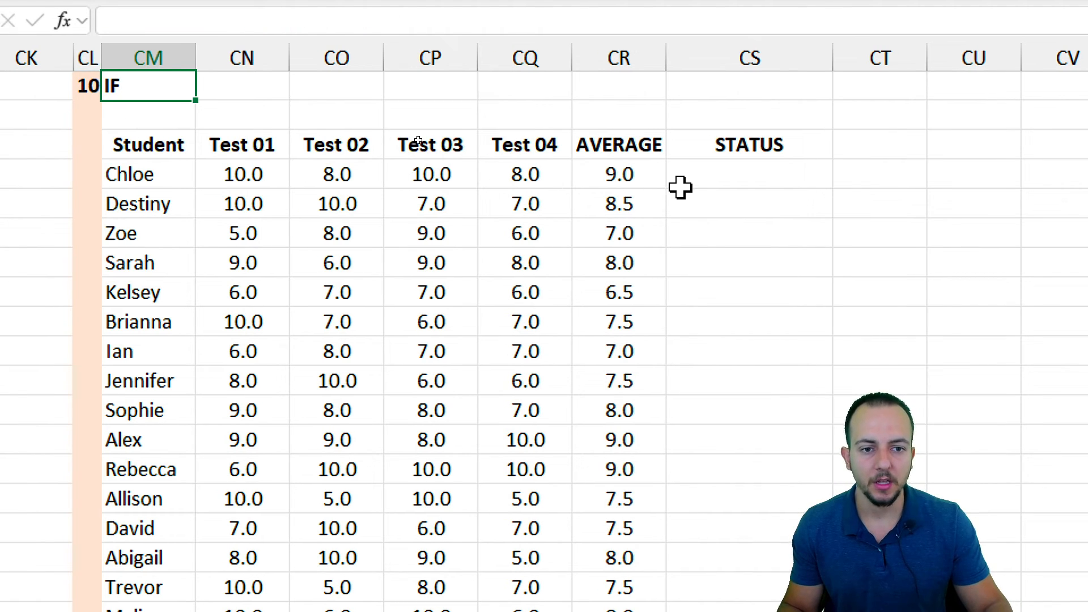
pyautogui.click(678, 182)
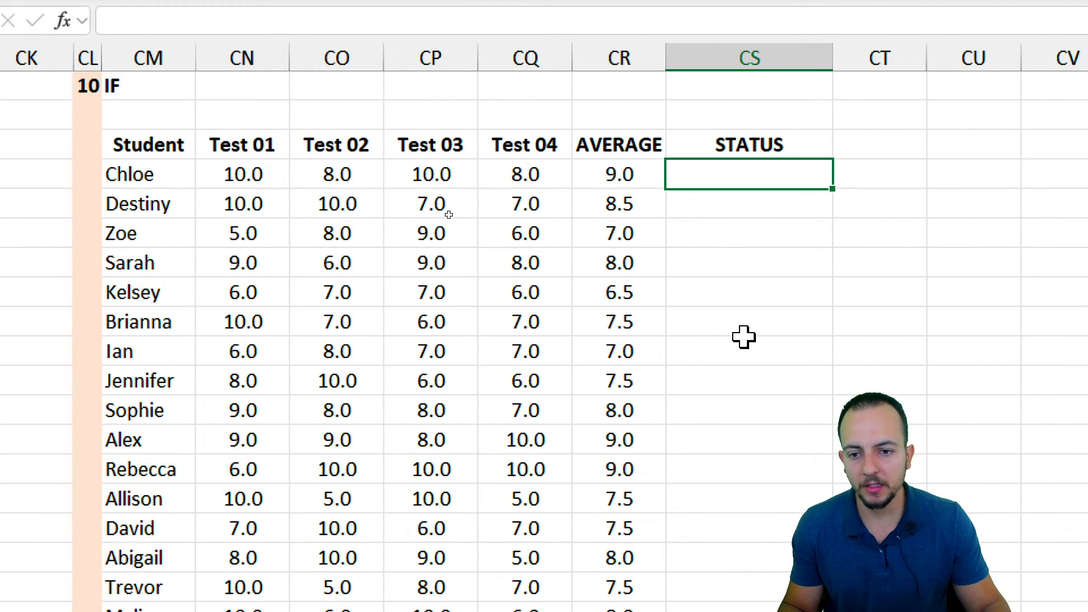
pyautogui.moveTo(155, 145); pyautogui.dragTo(161, 611)
pyautogui.moveTo(283, 45); pyautogui.dragTo(569, 421)
pyautogui.moveTo(569, 462); pyautogui.dragTo(530, 601)
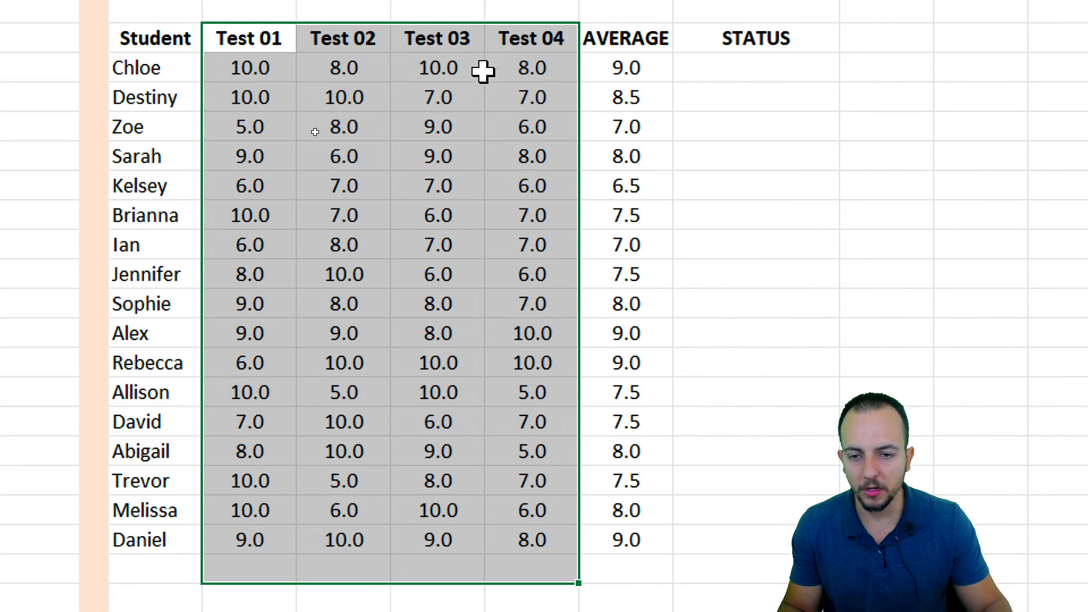
# Compare the Test 01 to Test 04 scores with the AVERAGE column and the empty STATUS cell CS4.
pyautogui.moveTo(252, 83); pyautogui.dragTo(252, 232)
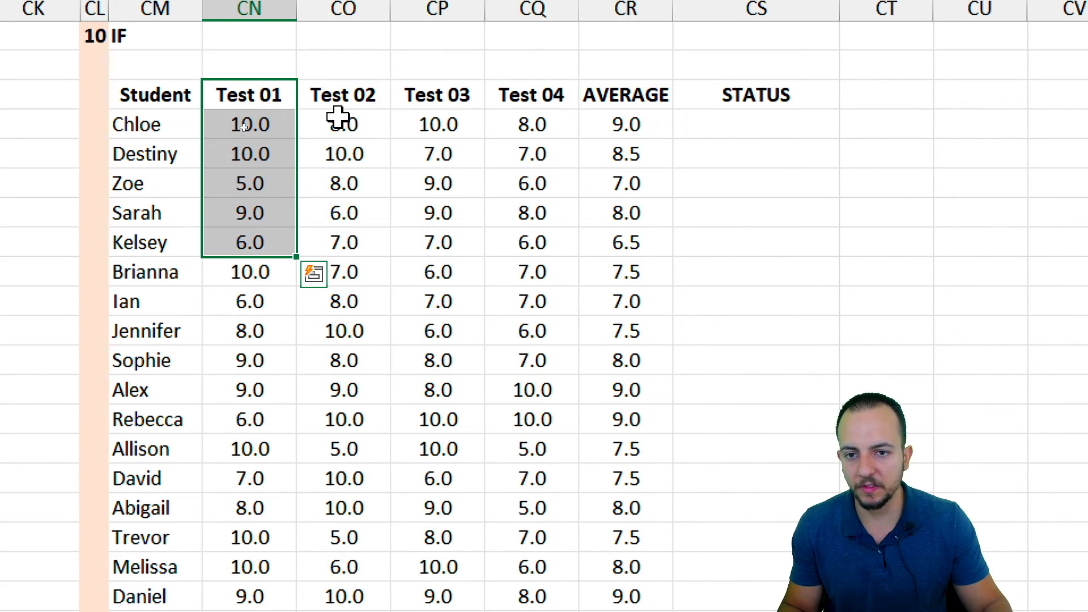
pyautogui.moveTo(343, 83); pyautogui.dragTo(356, 244)
pyautogui.moveTo(437, 97); pyautogui.dragTo(448, 244)
pyautogui.moveTo(532, 125); pyautogui.dragTo(595, 221)
pyautogui.moveTo(635, 125); pyautogui.dragTo(629, 331)
pyautogui.click(625, 123)
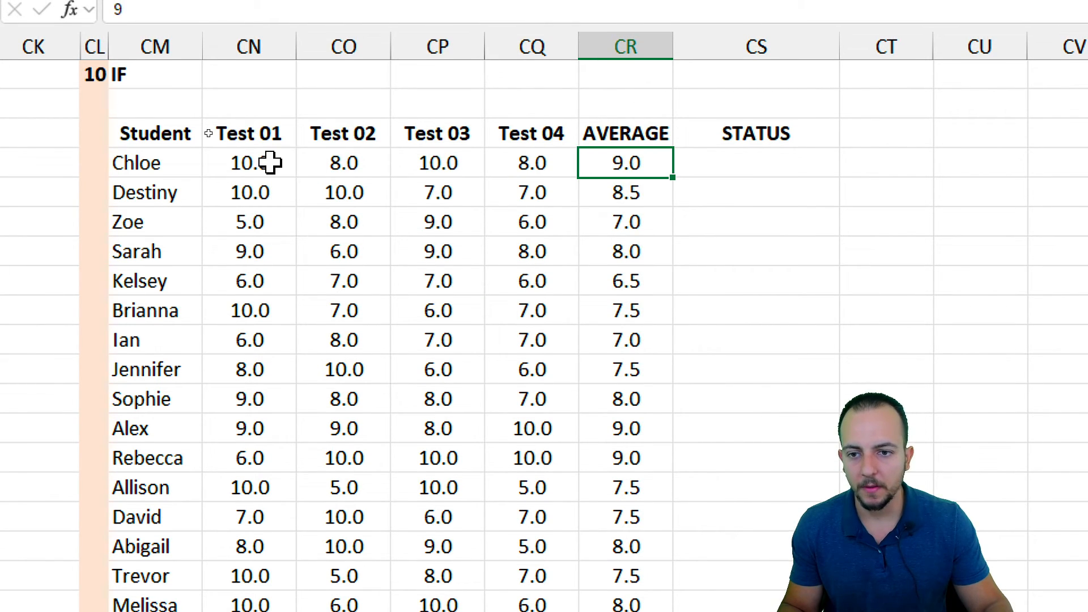
pyautogui.moveTo(270, 123); pyautogui.dragTo(553, 136)
pyautogui.click(819, 162)
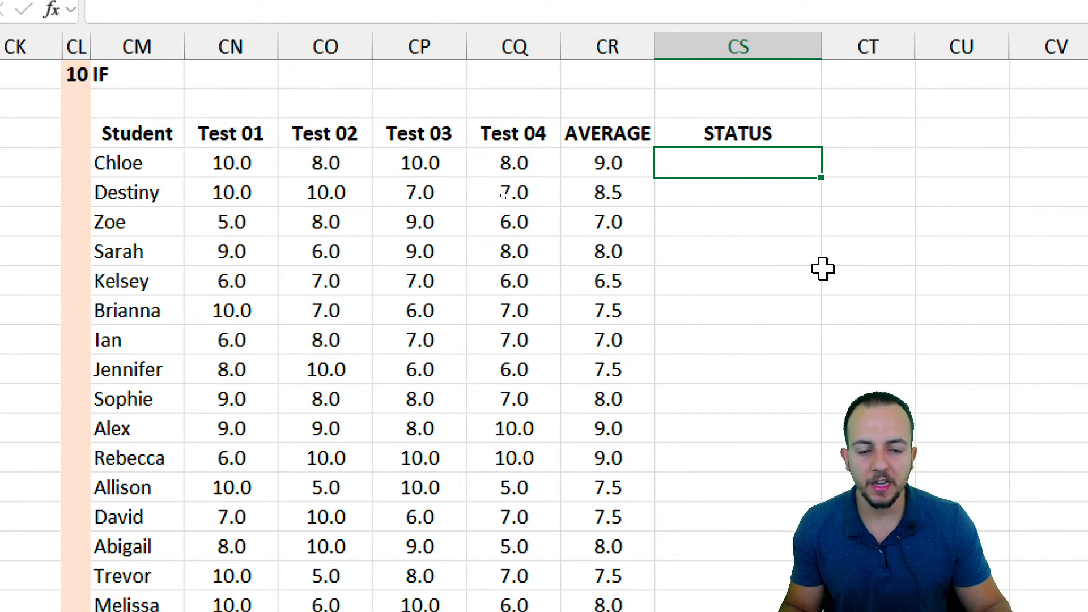
pyautogui.moveTo(211, 174); pyautogui.dragTo(585, 152)
pyautogui.click(689, 159)
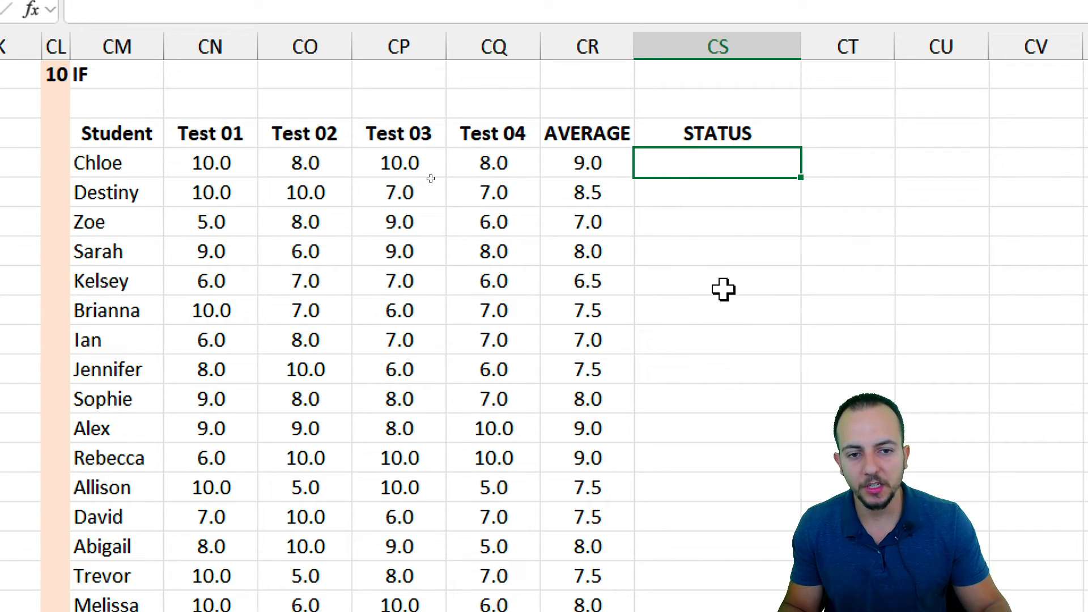
# Enter the passing grade 7 in CR2 above the AVERAGE header and give the cell a yellow fill.
pyautogui.click(607, 161)
pyautogui.click(600, 105)
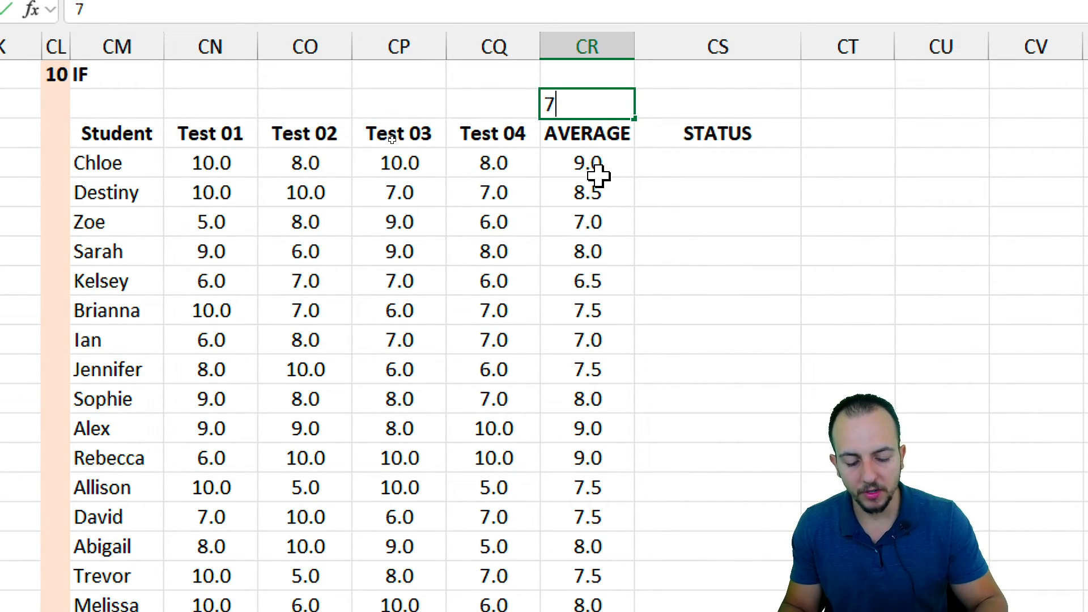
pyautogui.hotkey('ctrl', 'Return')
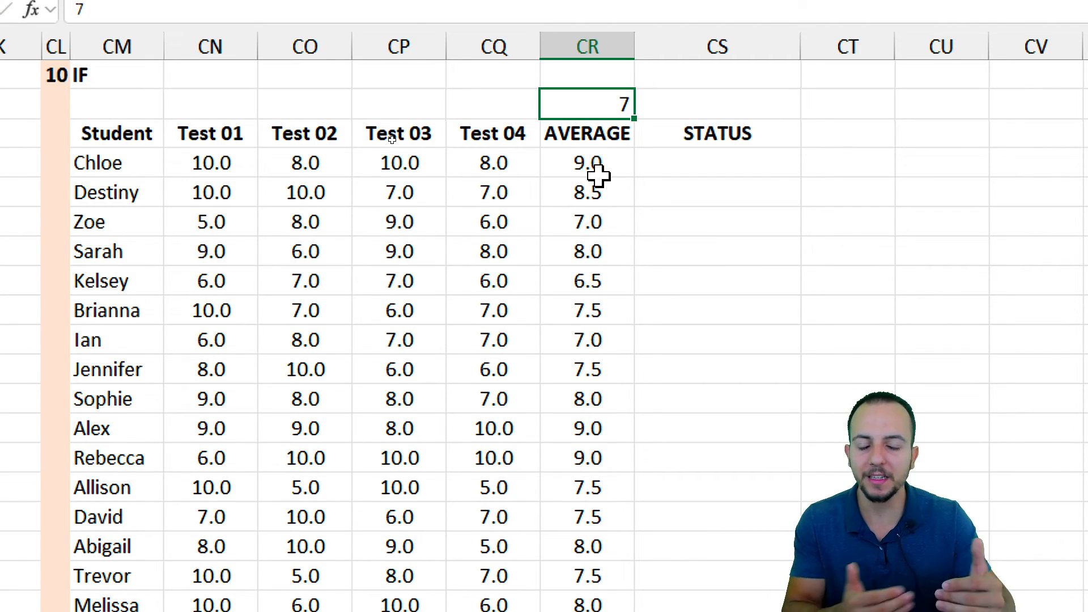
pyautogui.rightClick(592, 107)
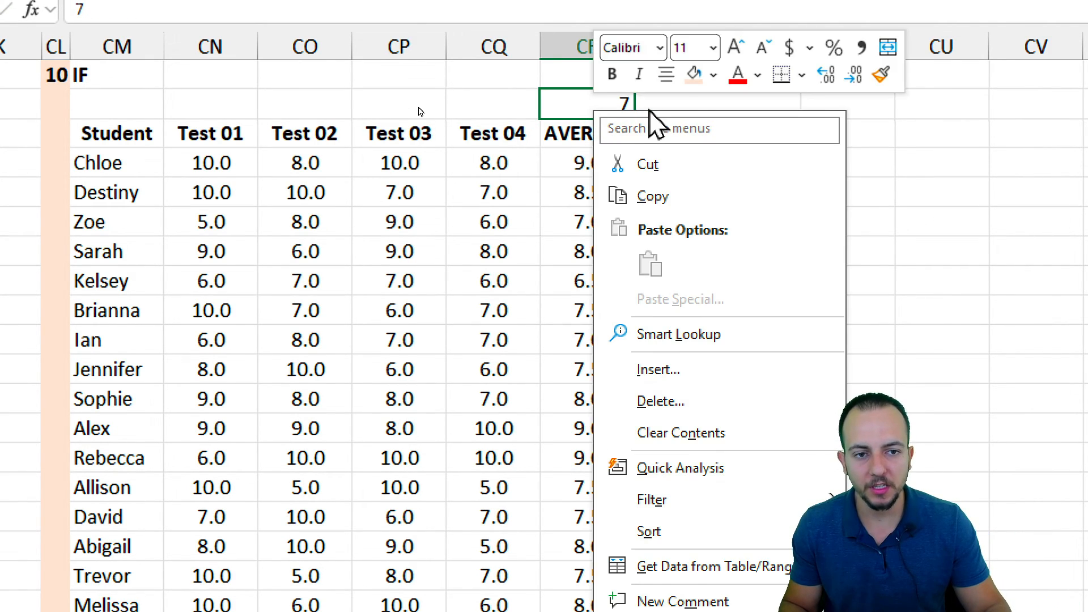
pyautogui.click(715, 76)
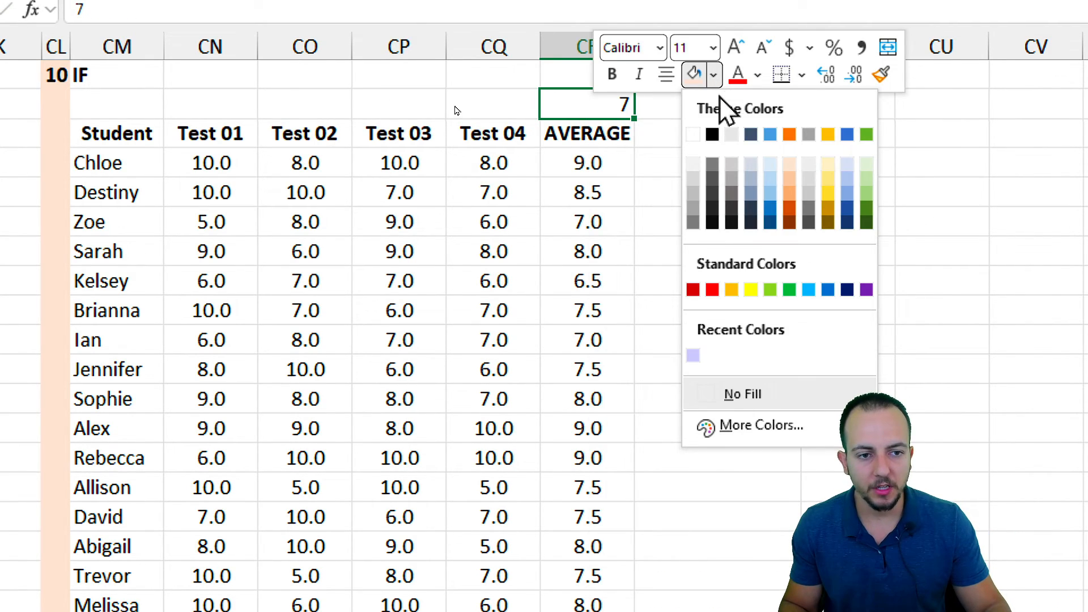
pyautogui.click(751, 291)
pyautogui.click(627, 159)
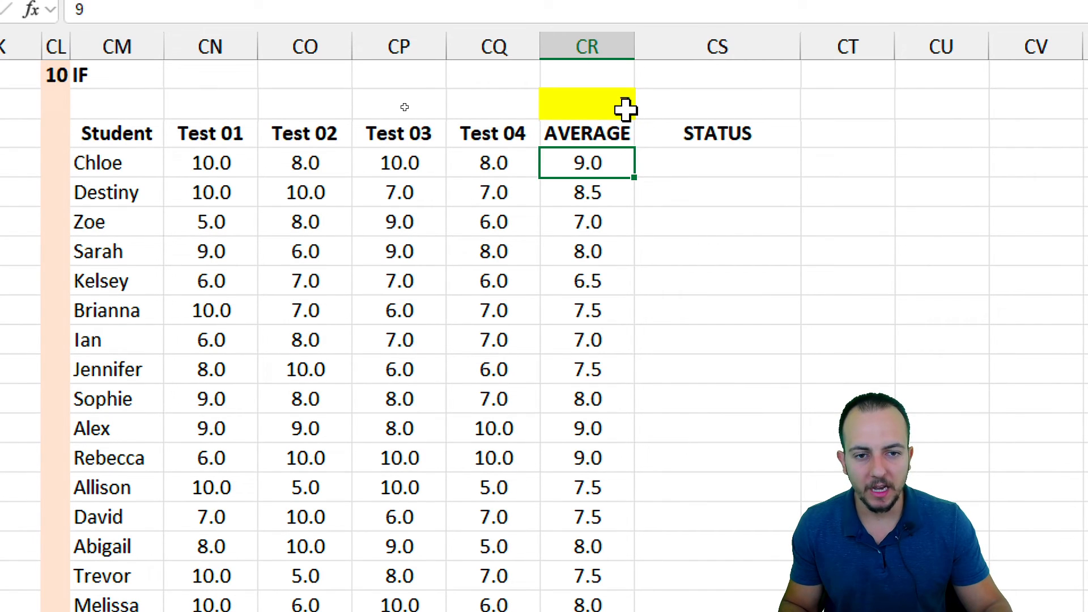
# Start an IF formula in CS4 that tests CR4>=7 and returns "Approved" when true.
pyautogui.click(678, 161)
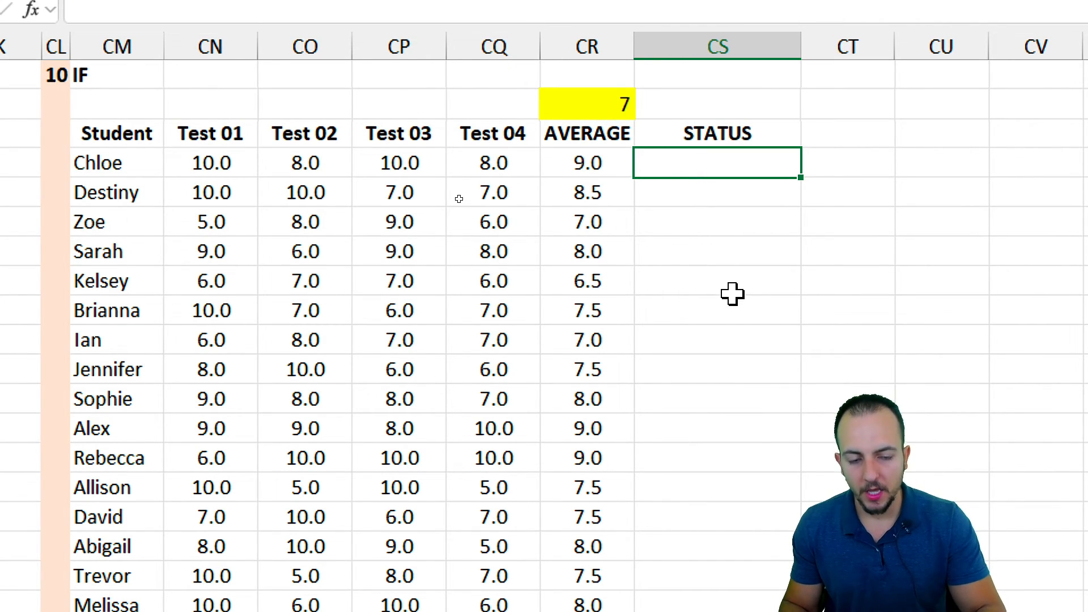
pyautogui.write('=if')
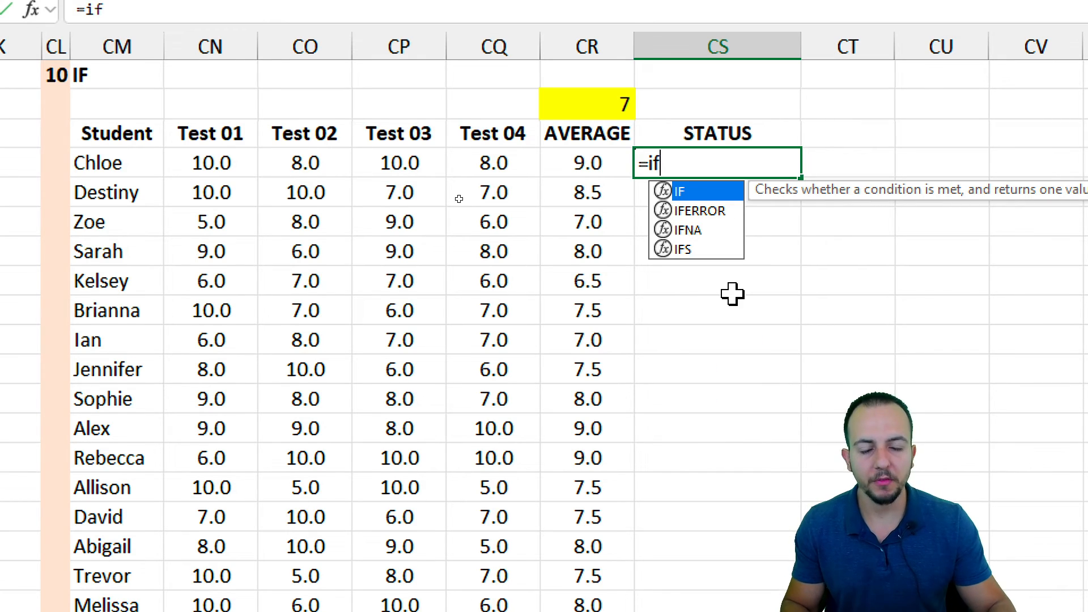
pyautogui.doubleClick(687, 193)
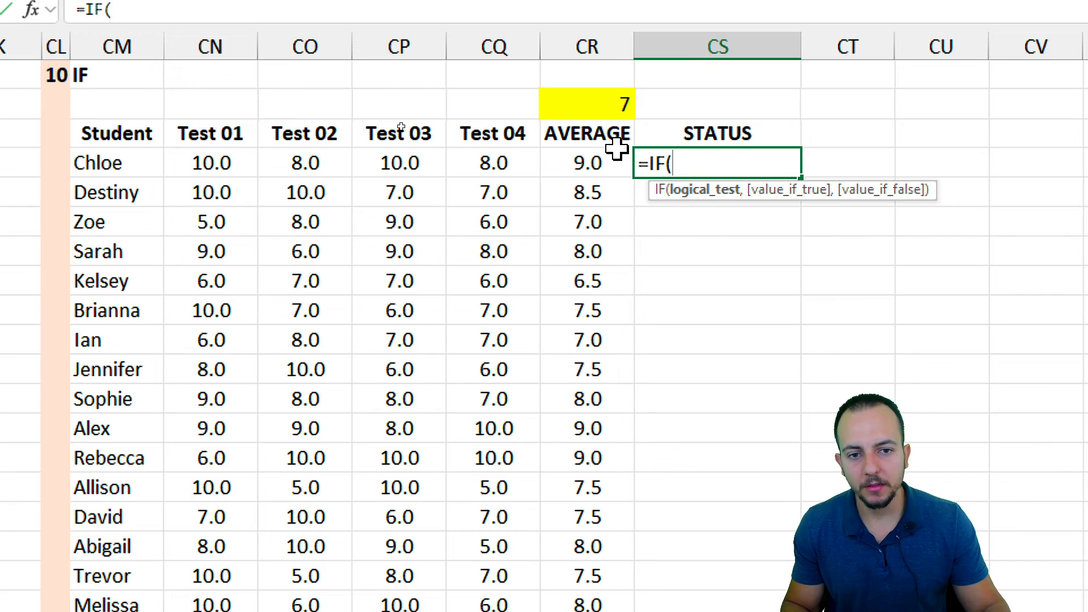
pyautogui.click(566, 163)
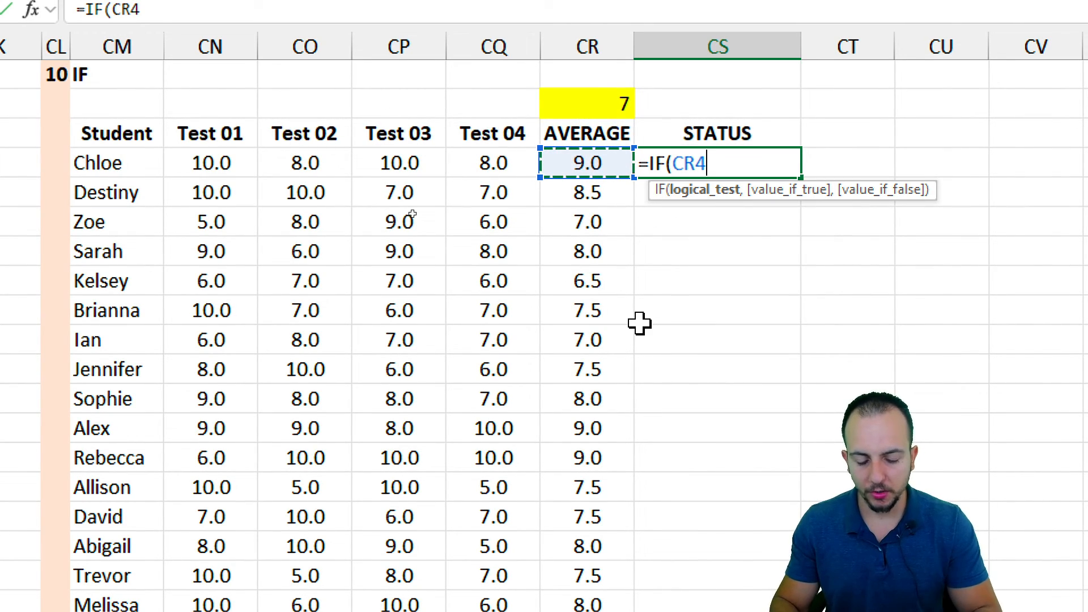
pyautogui.write('>')
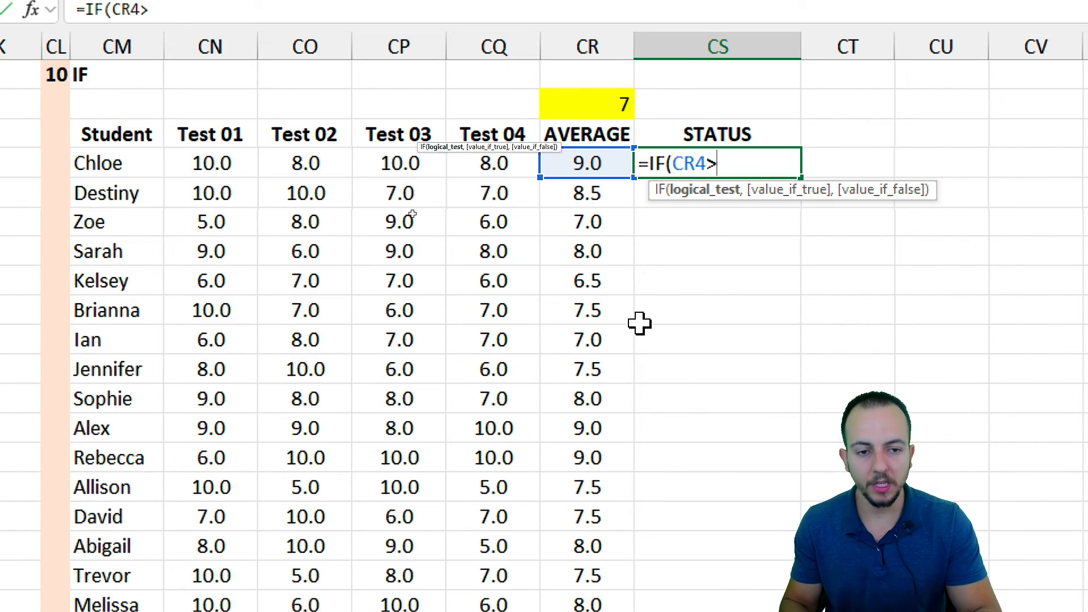
pyautogui.write('=')
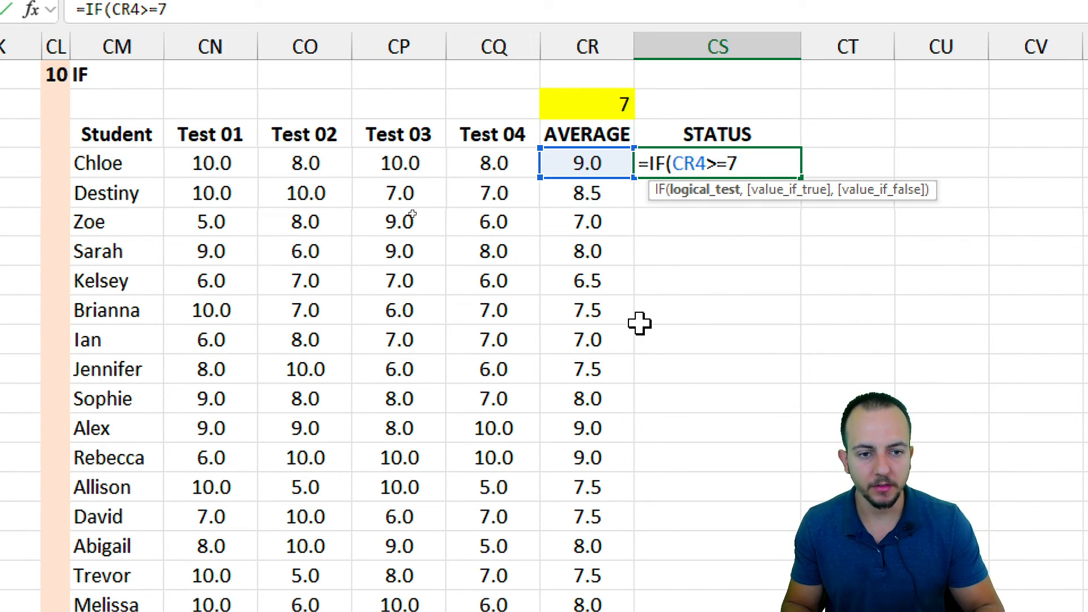
pyautogui.write('7,"App')
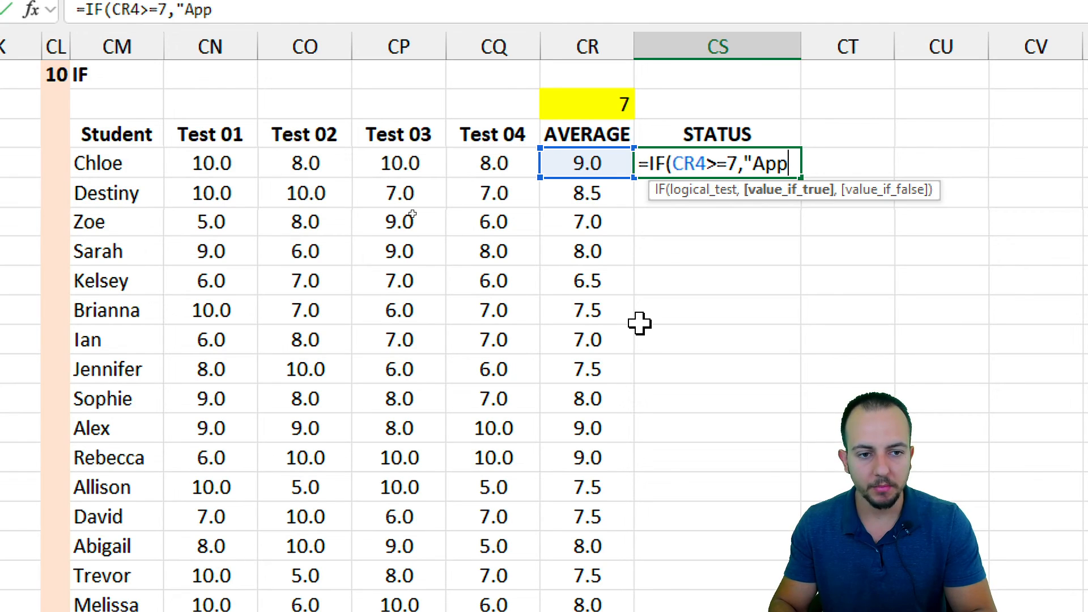
pyautogui.write('roved')
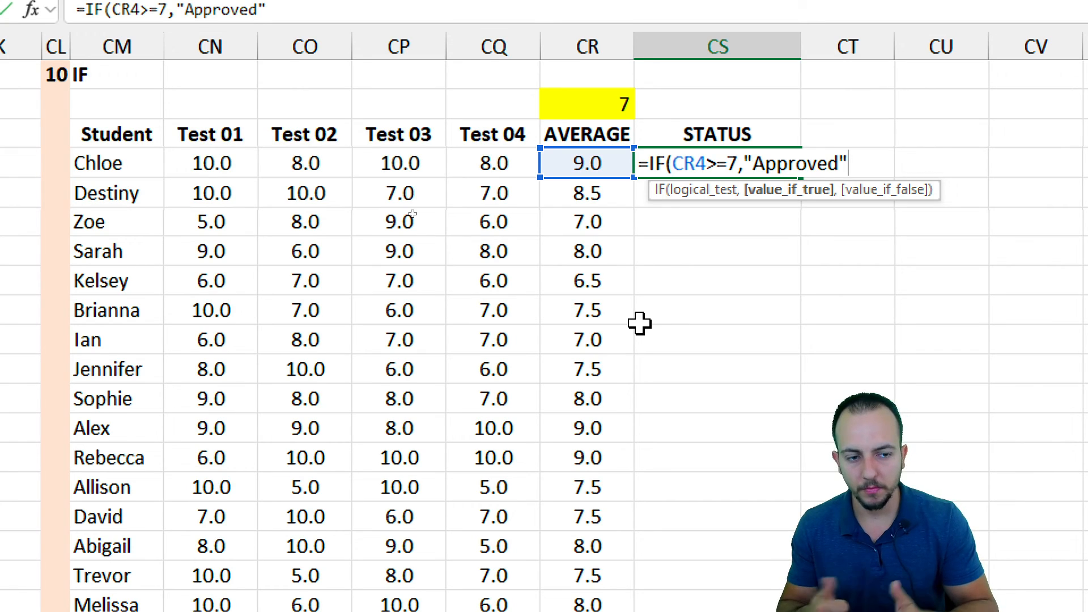
pyautogui.write('",')
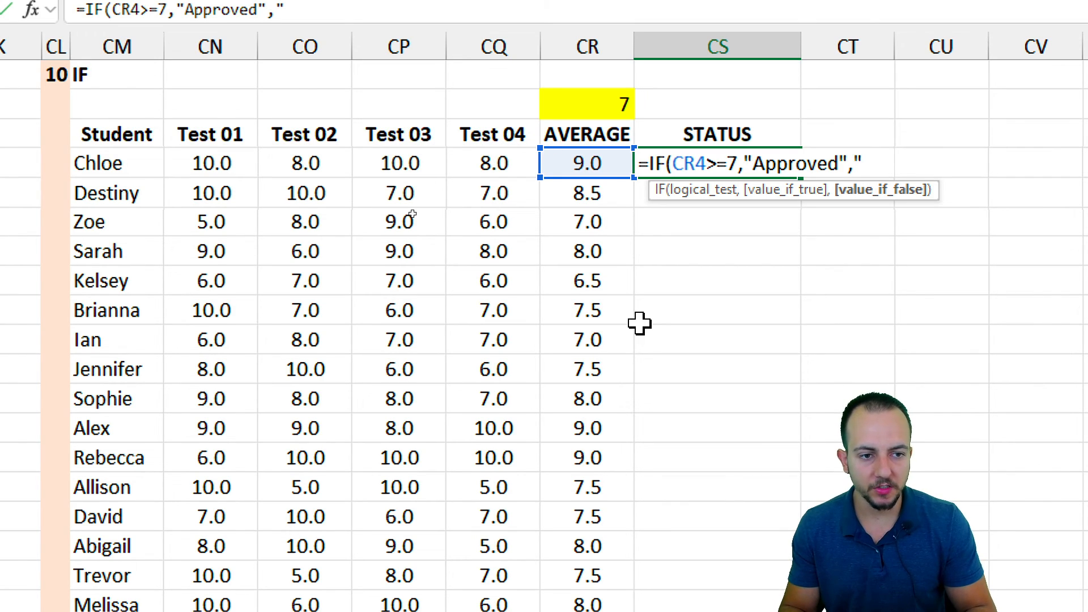
# Complete the CS4 formula with "Do an Extra Test" as the value if false.
pyautogui.write('"Do an ')
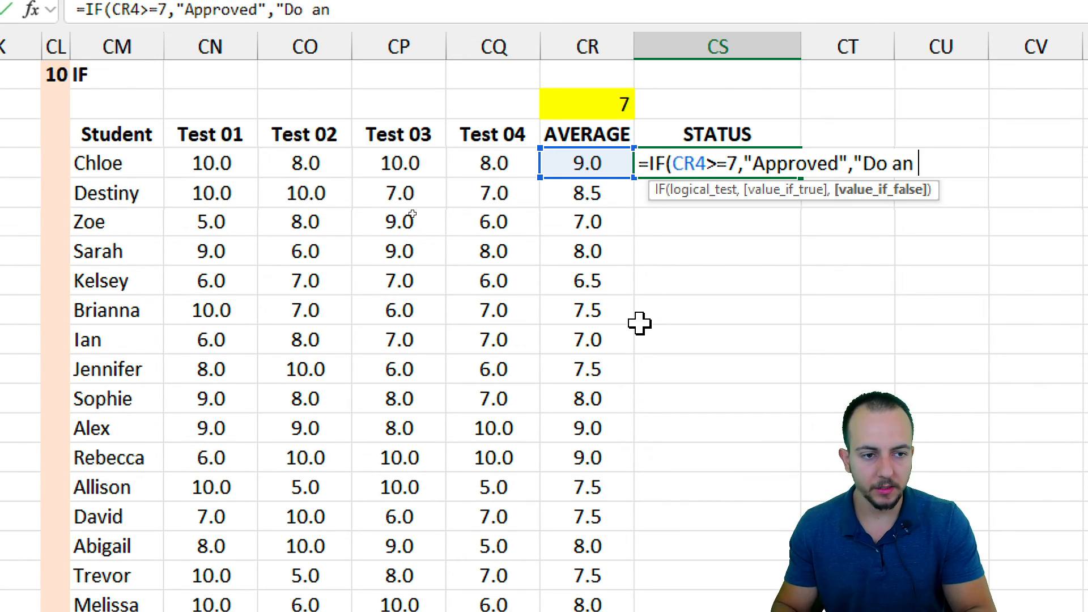
pyautogui.write('Extra Tex')
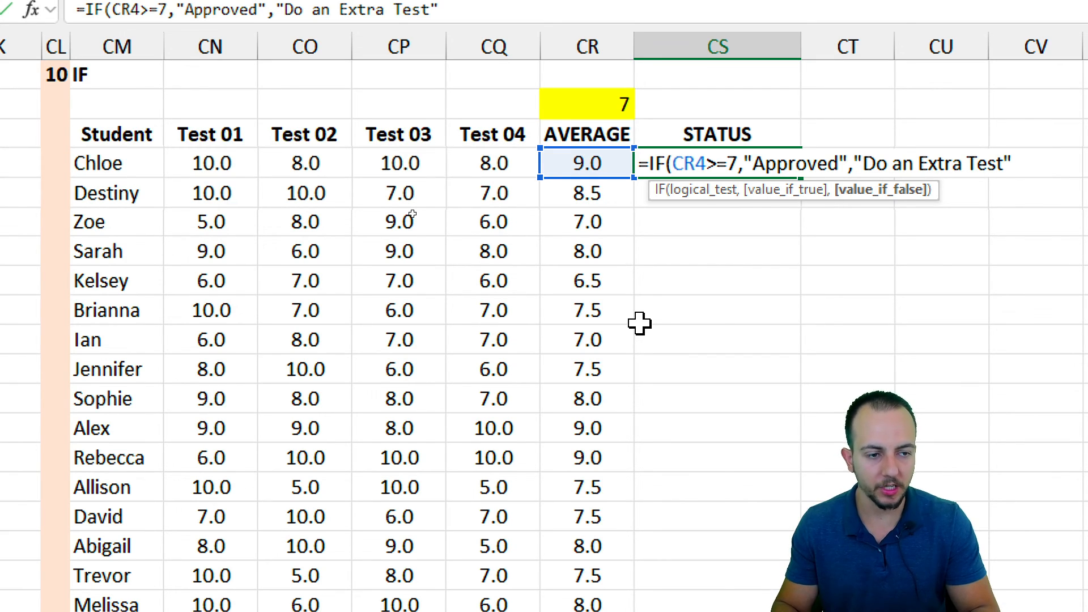
pyautogui.write('t")')
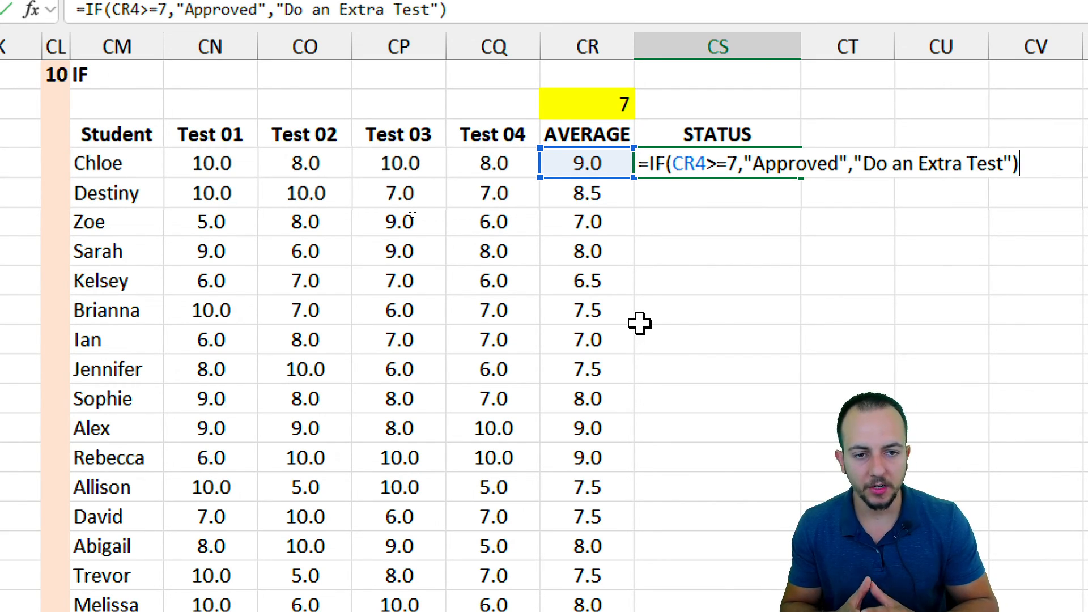
pyautogui.press('Return')
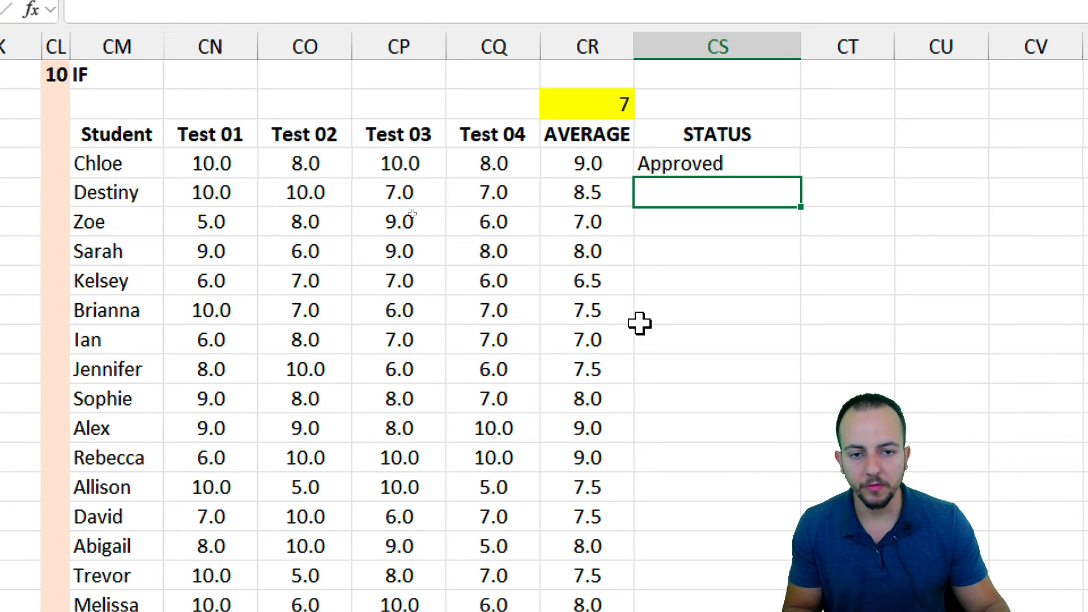
# Test the IF formula by setting the first student's average in CR4 to 6.5 and checking the status in CS4.
pyautogui.click(605, 165)
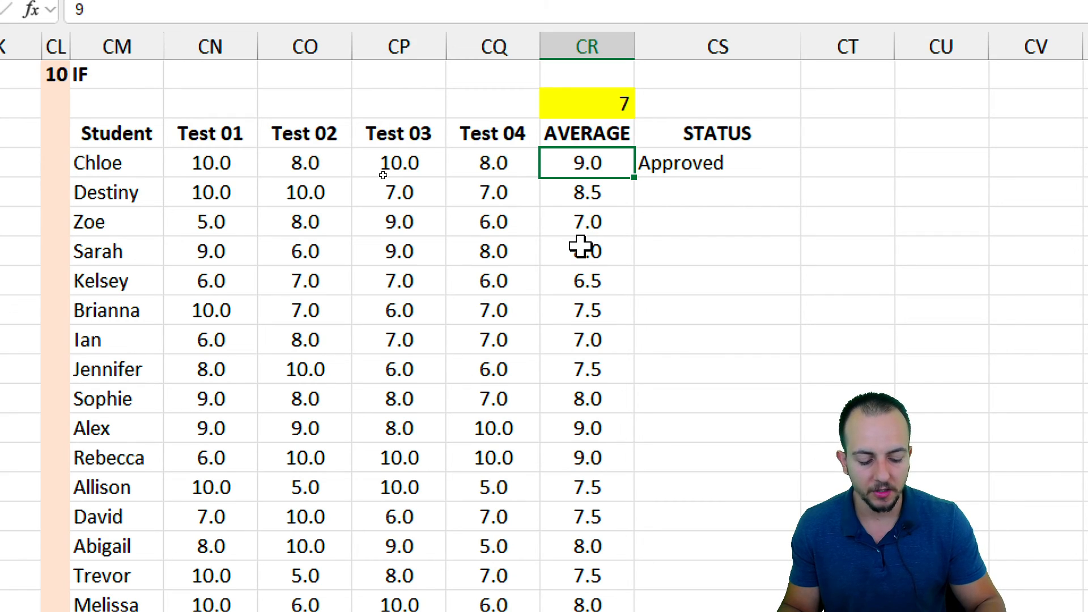
pyautogui.write('6.5')
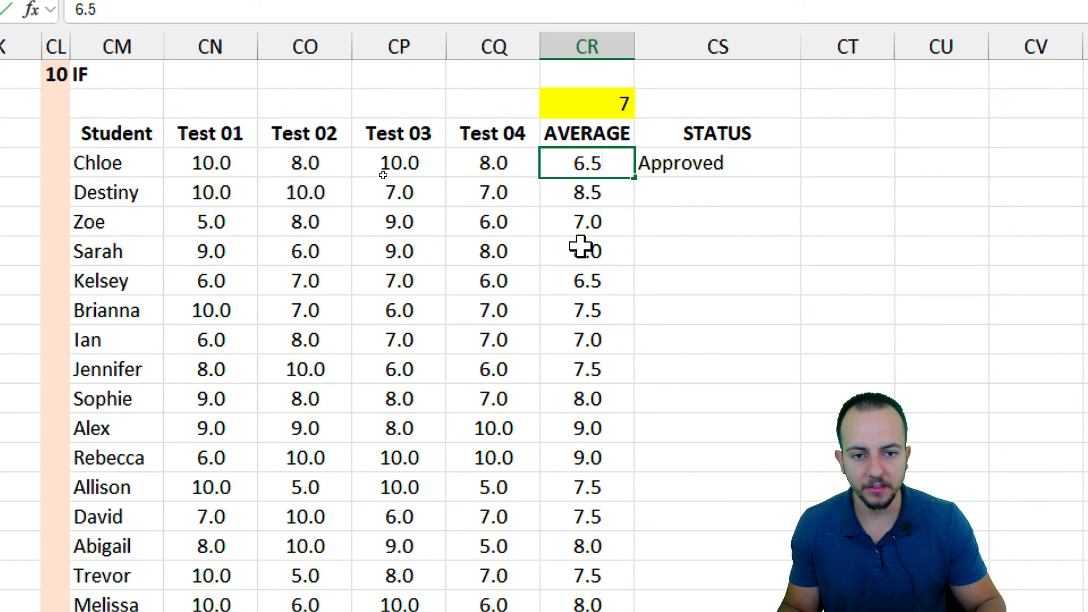
pyautogui.hotkey('ctrl', 'Return')
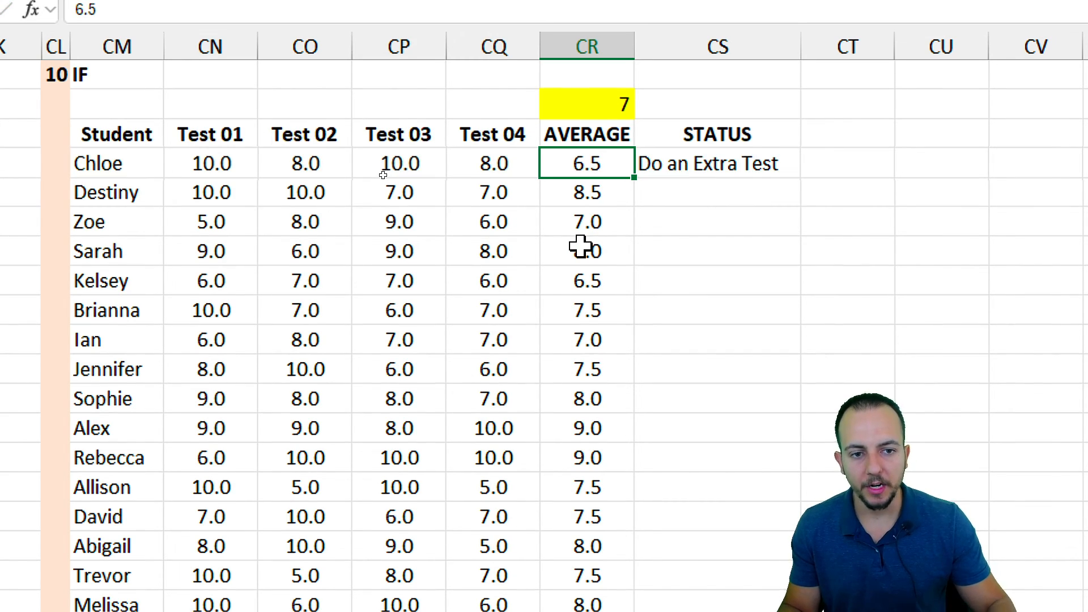
pyautogui.click(728, 165)
pyautogui.click(603, 164)
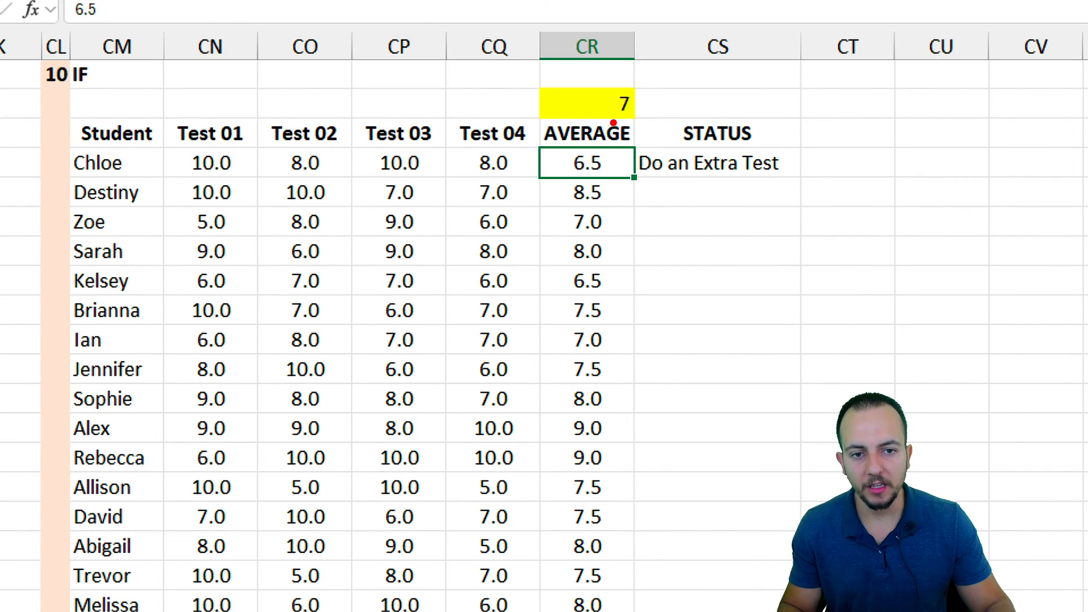
# Compare the average in CR4 with the passing grade in CR2 and set CR4 to 9.
pyautogui.moveTo(613, 78)
pyautogui.mouseDown()
pyautogui.moveTo(643, 119)
pyautogui.moveTo(718, 104)
pyautogui.mouseUp()
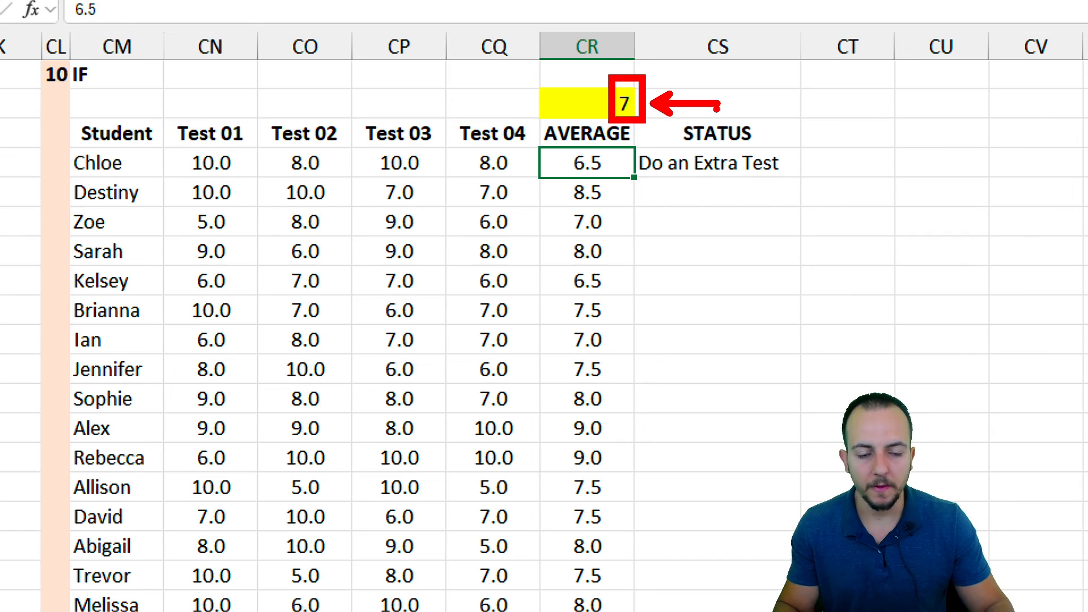
pyautogui.press('Escape')
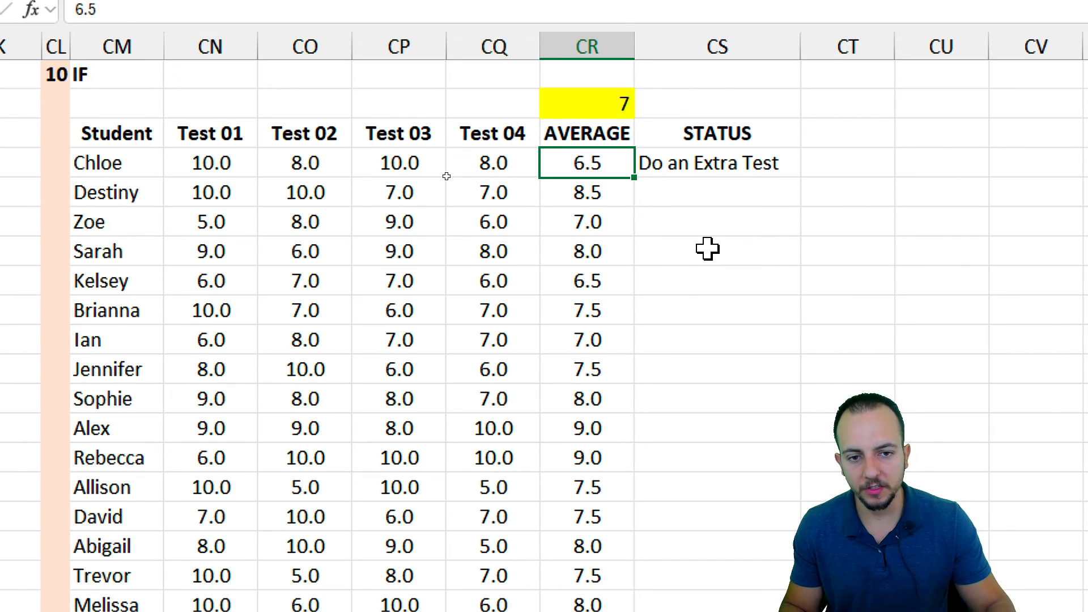
pyautogui.write('9')
pyautogui.hotkey('ctrl', 'Return')
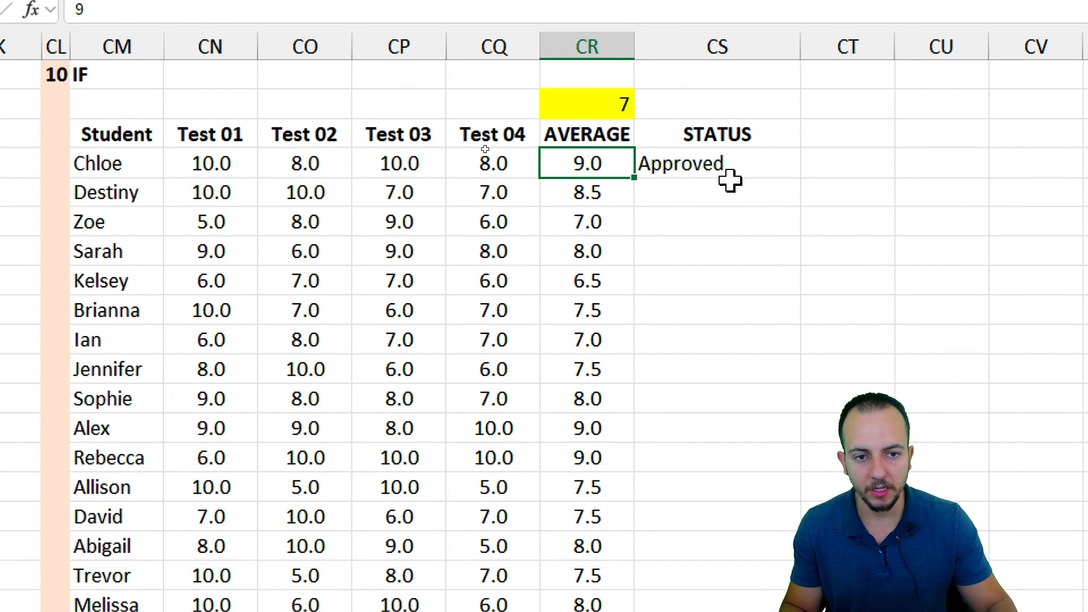
# Fill the IF formula from CS4 down the STATUS column to CS20 and check the student record in row 8.
pyautogui.click(766, 169)
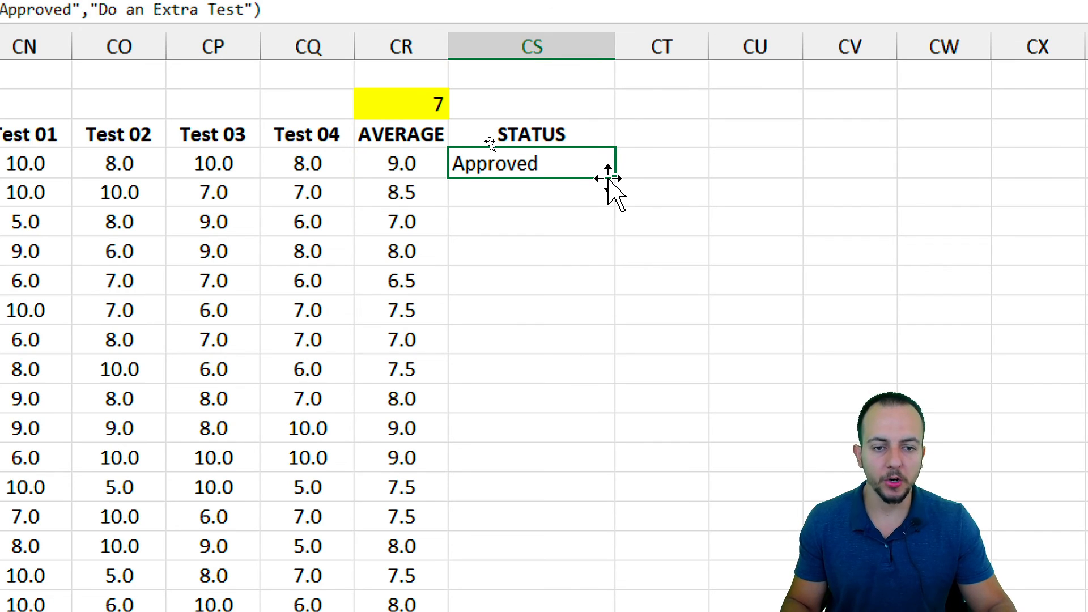
pyautogui.moveTo(615, 178); pyautogui.dragTo(588, 478)
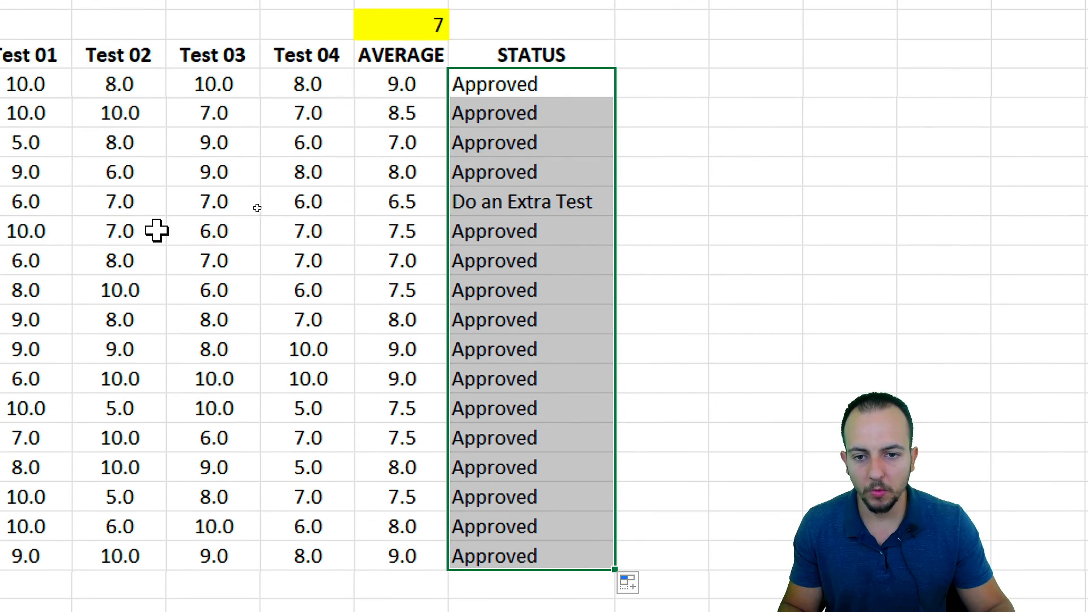
pyautogui.click(495, 201)
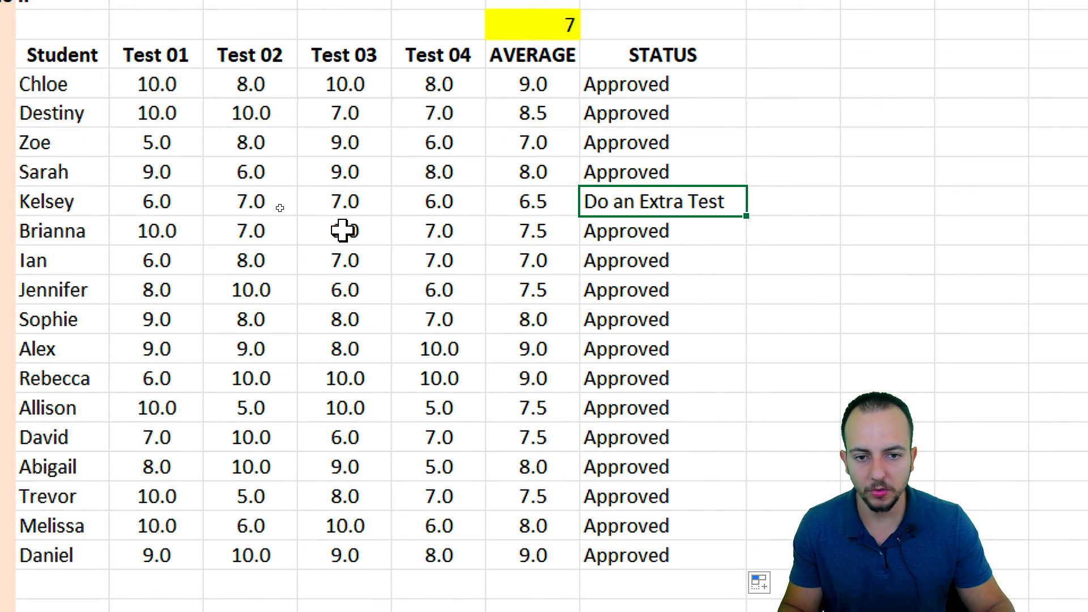
pyautogui.moveTo(68, 202); pyautogui.dragTo(678, 220)
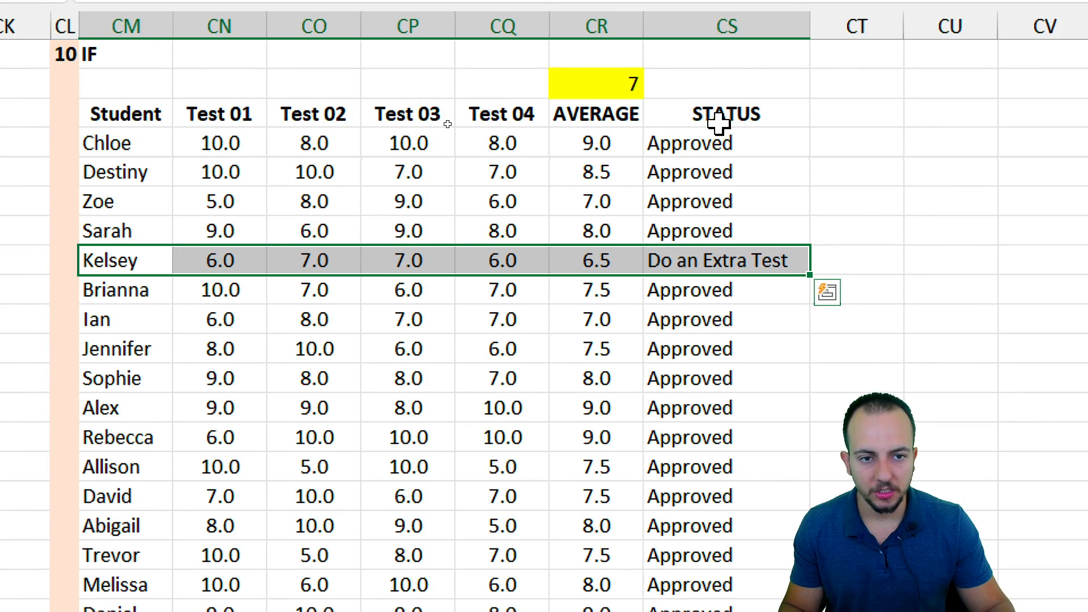
# Change the passing threshold in the CS4 IF formula to 6 and fill it down the STATUS column to CS20.
pyautogui.doubleClick(726, 142)
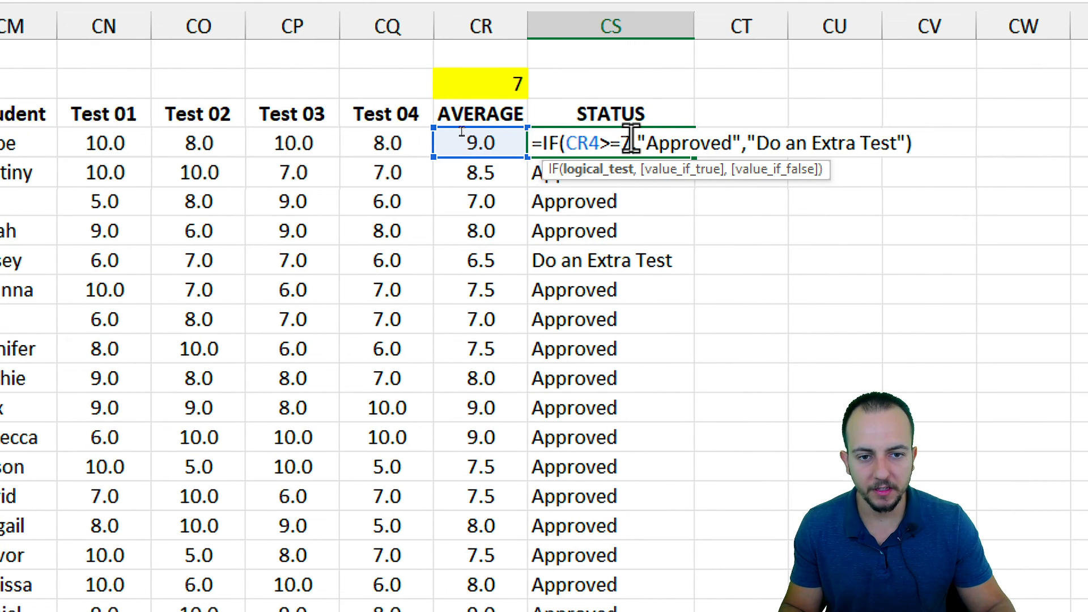
pyautogui.press('BackSpace')
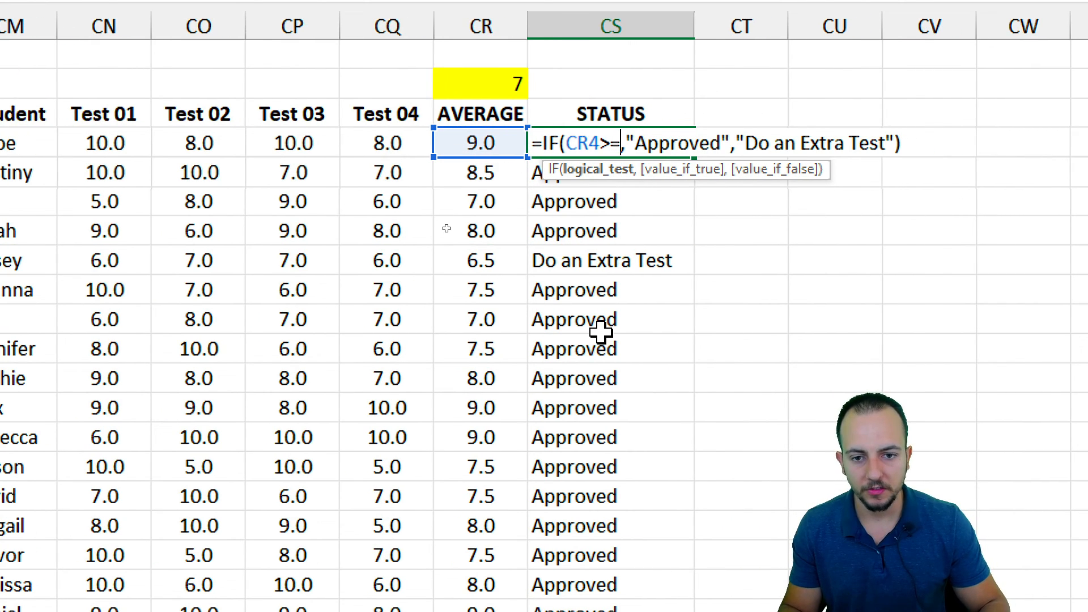
pyautogui.write('6')
pyautogui.press('Return')
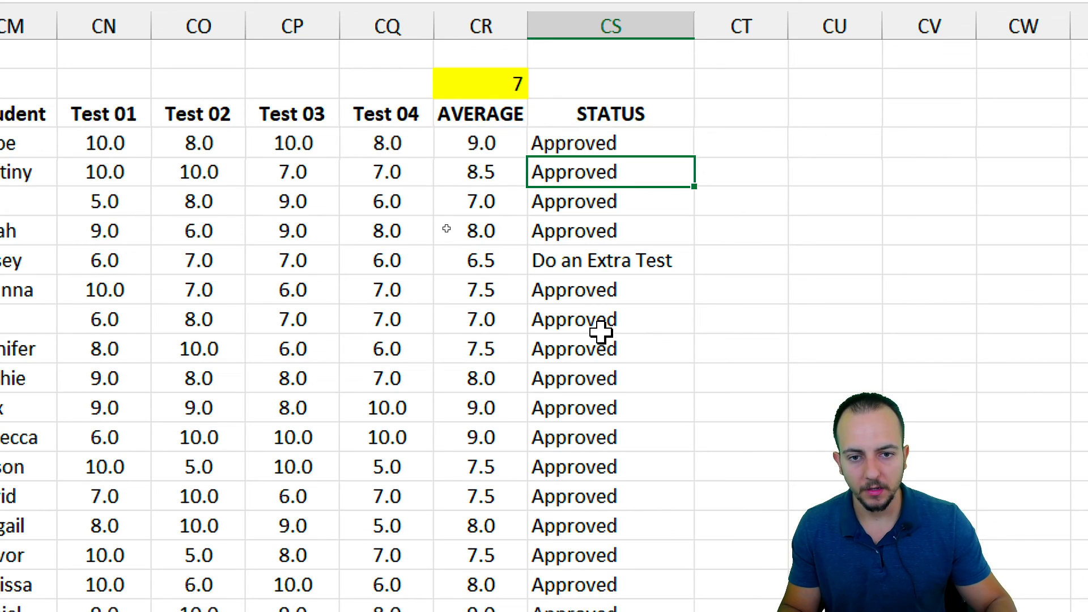
pyautogui.click(644, 143)
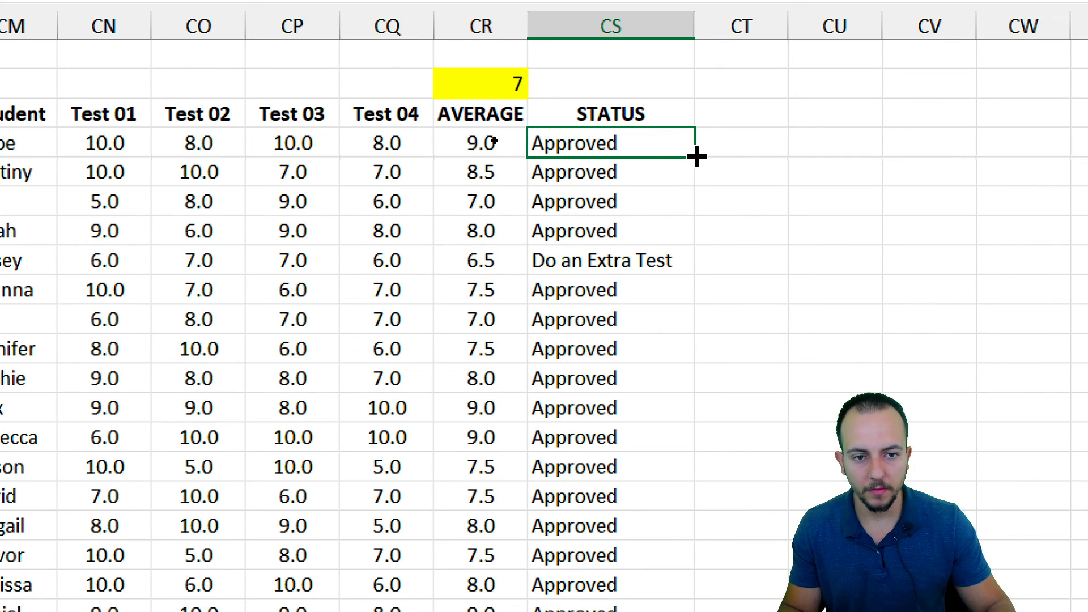
pyautogui.moveTo(697, 157); pyautogui.dragTo(673, 488)
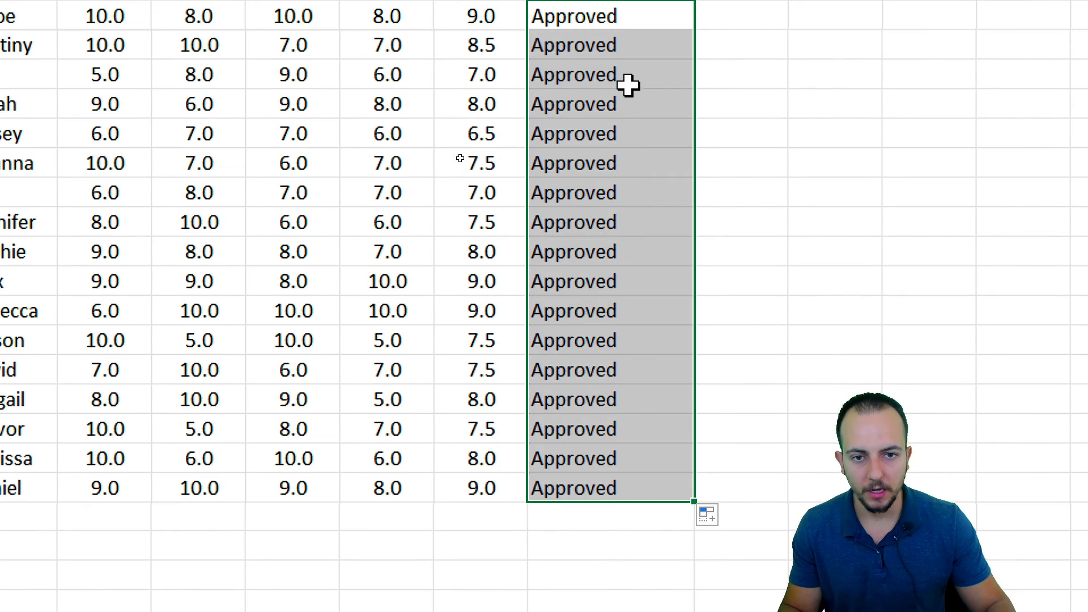
# Change the passing threshold in the CS4 IF formula to 8 and refill the STATUS column down to CS20.
pyautogui.scroll(2, 628, 85)
pyautogui.click(667, 85)
pyautogui.scroll(-1, 592, 406)
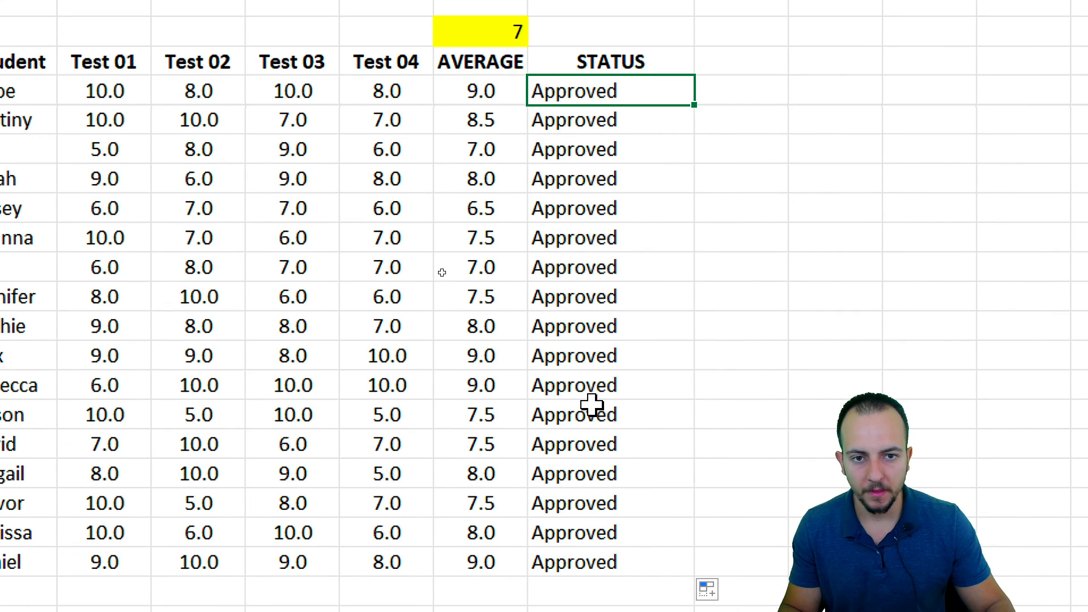
pyautogui.doubleClick(627, 91)
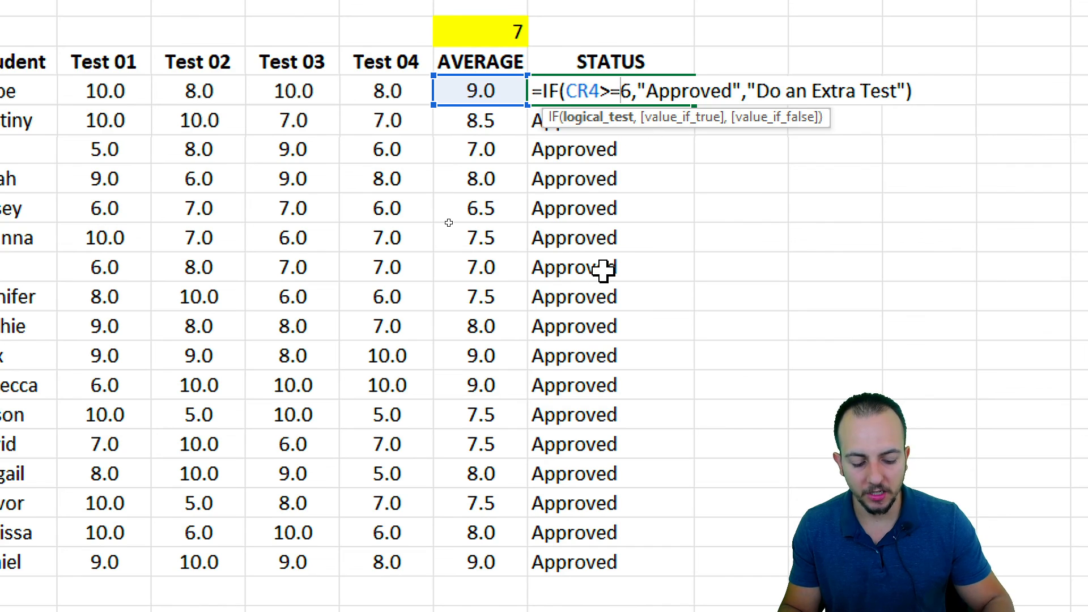
pyautogui.press('BackSpace')
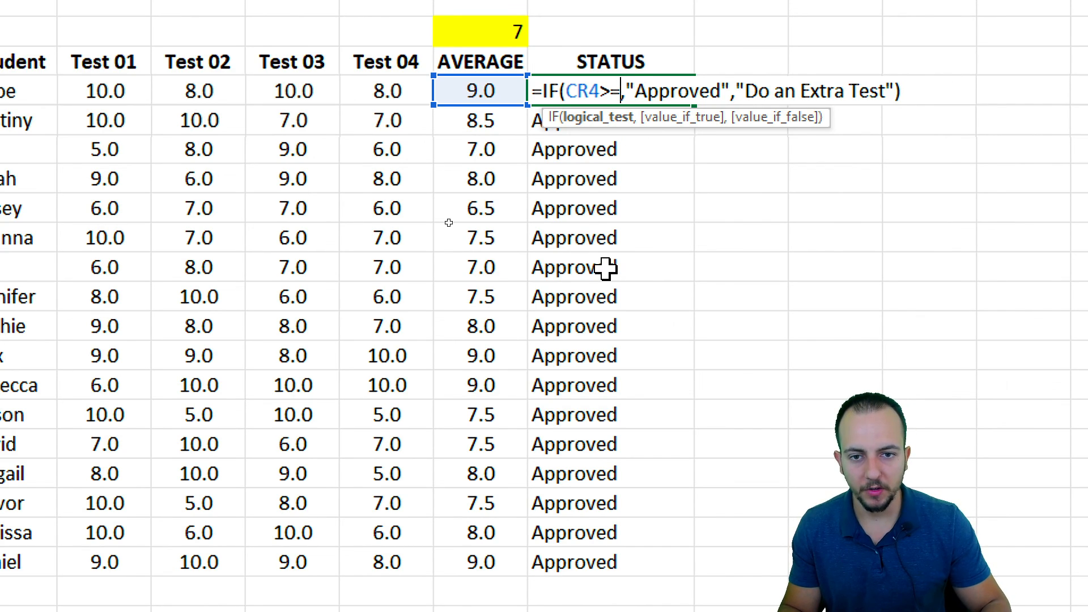
pyautogui.write('8')
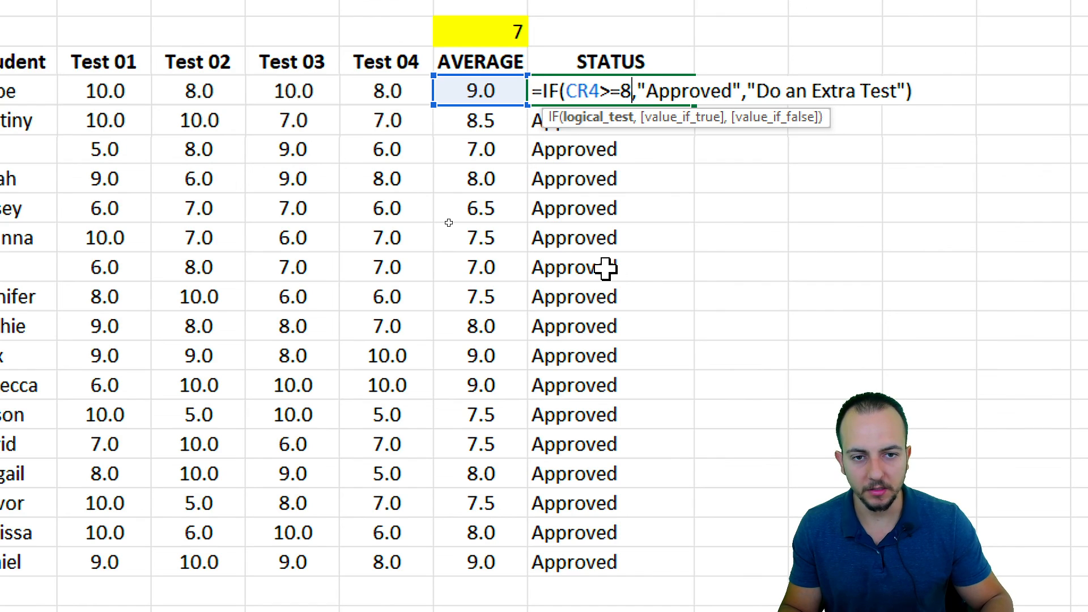
pyautogui.press('Return')
pyautogui.click(656, 80)
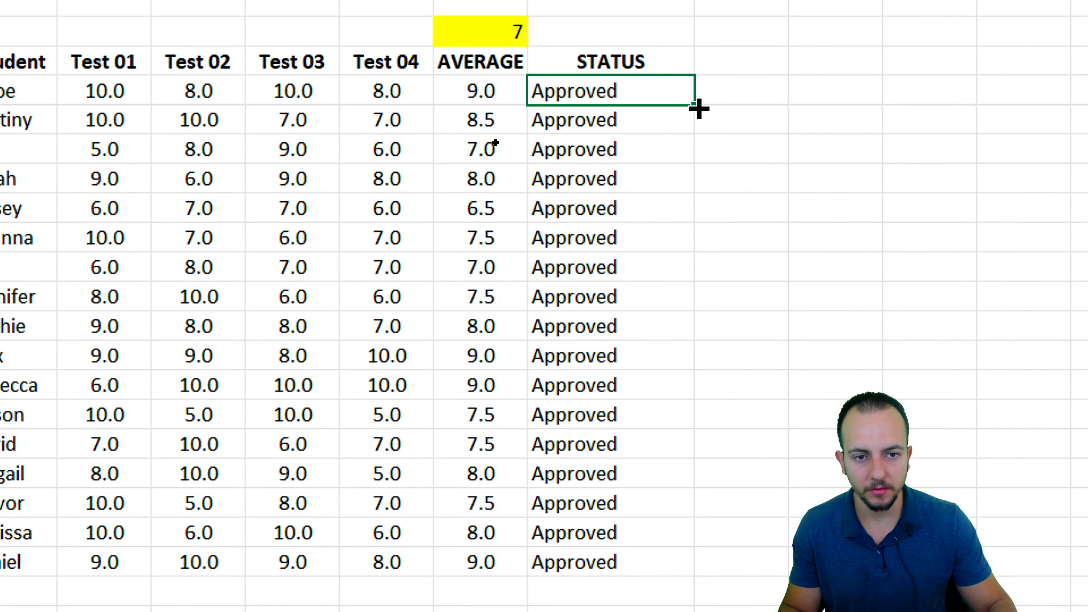
pyautogui.moveTo(695, 105); pyautogui.dragTo(607, 533)
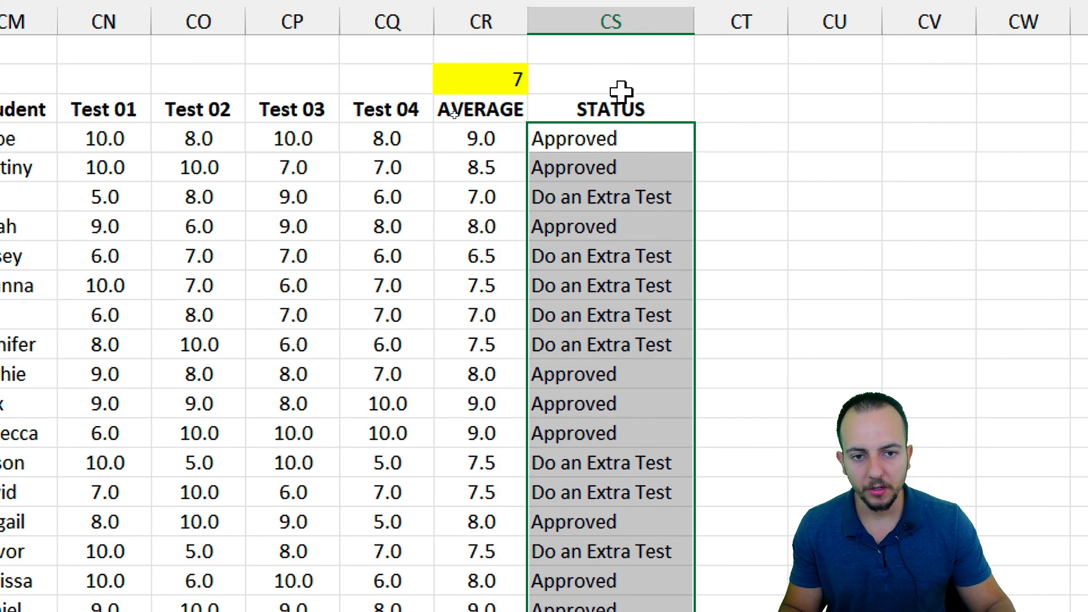
# Replace the fixed threshold in the CS4 IF formula with the absolute reference $CR$2 and fill it down to CS20.
pyautogui.doubleClick(610, 141)
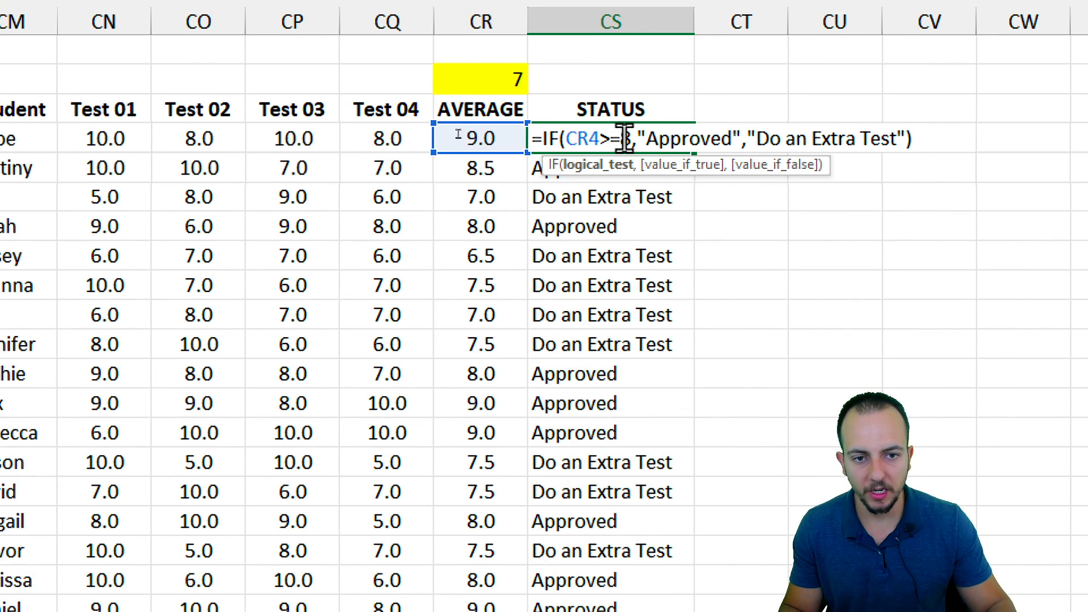
pyautogui.doubleClick(628, 140)
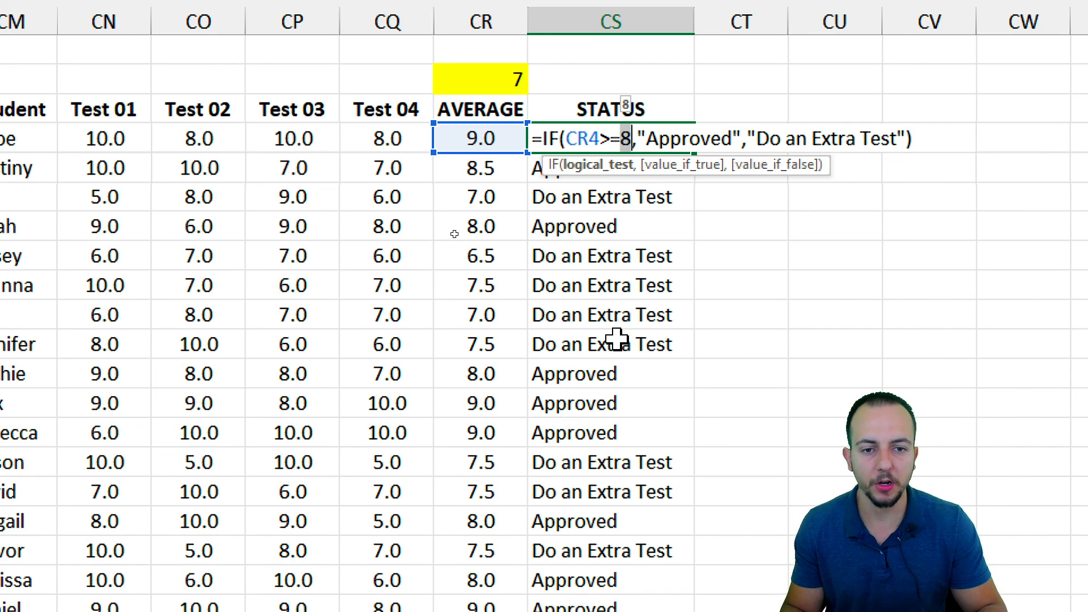
pyautogui.press('BackSpace')
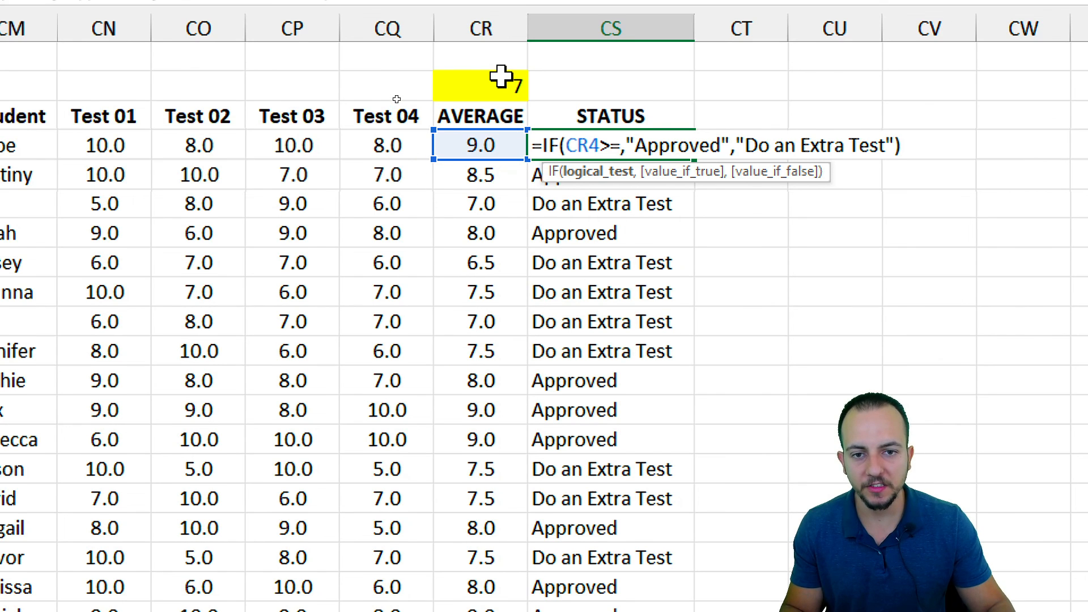
pyautogui.click(508, 79)
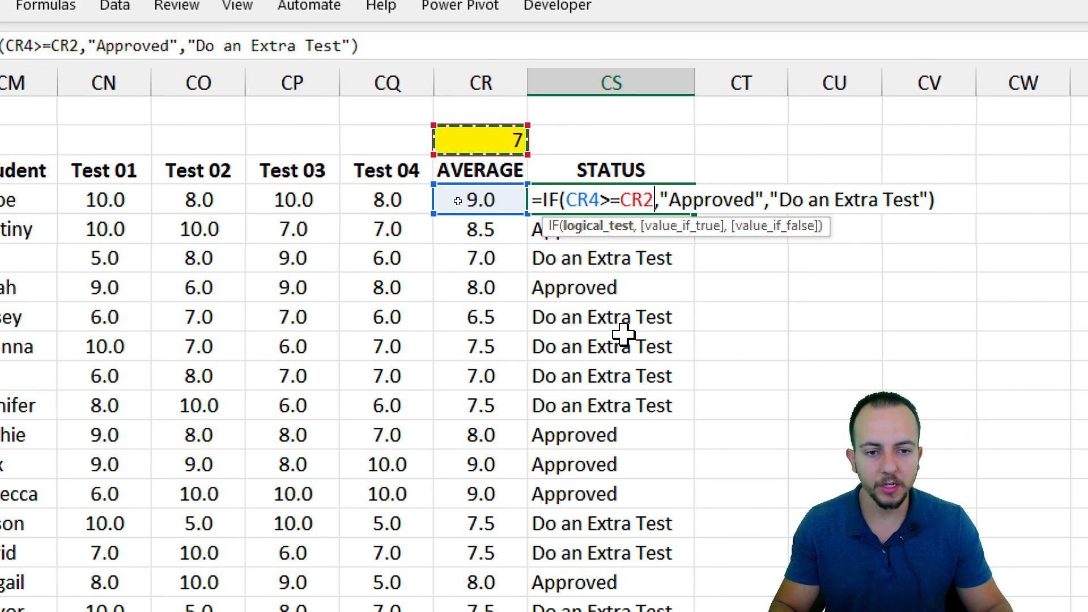
pyautogui.press('F4')
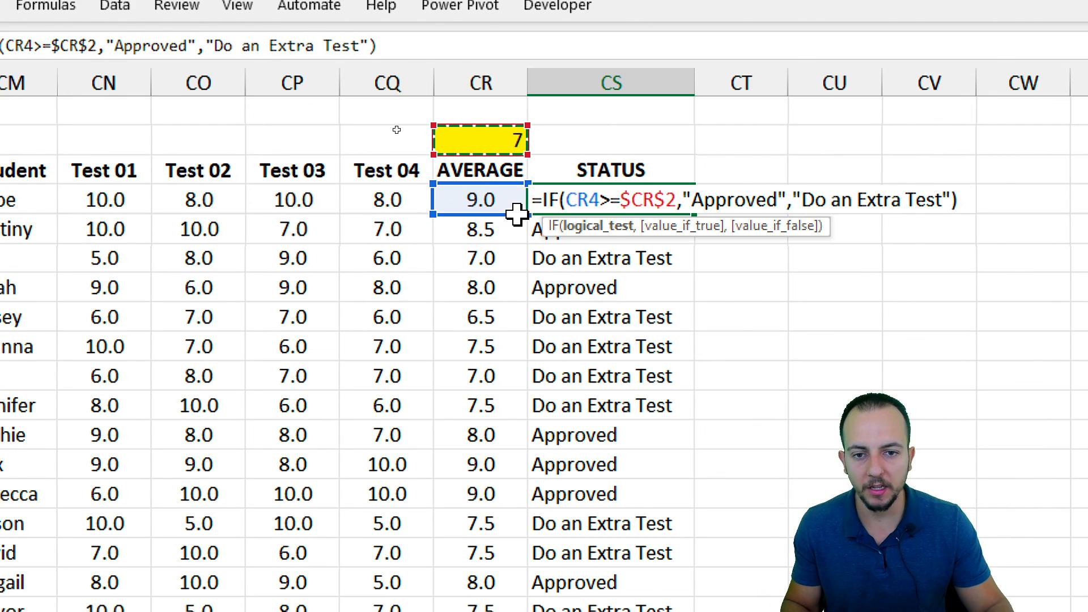
pyautogui.moveTo(459, 152)
pyautogui.mouseDown()
pyautogui.moveTo(478, 425)
pyautogui.moveTo(484, 121)
pyautogui.moveTo(479, 145)
pyautogui.mouseUp()
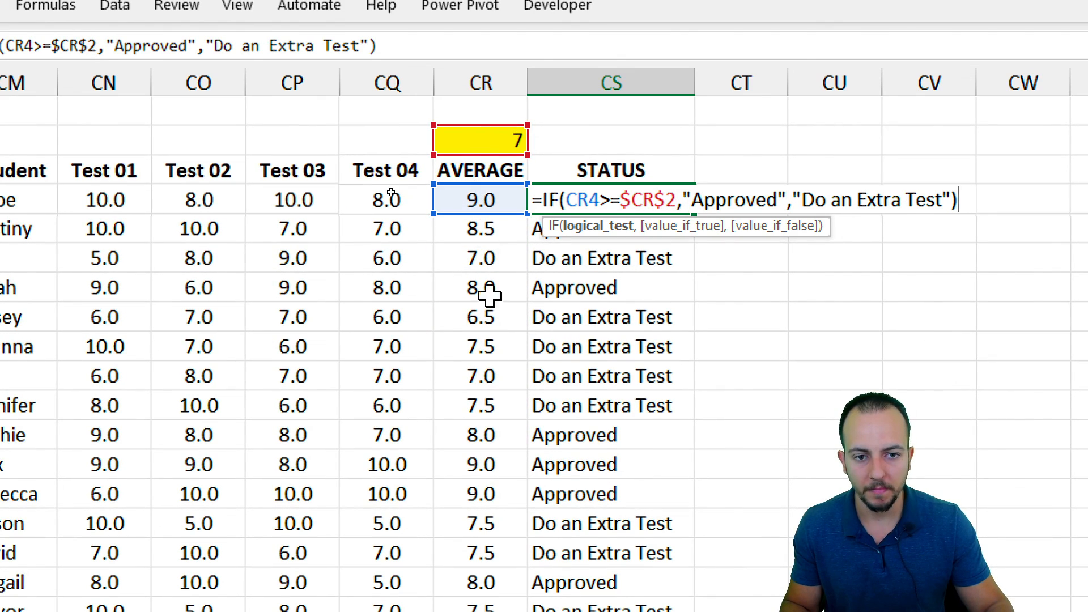
pyautogui.press('Return')
pyautogui.click(665, 197)
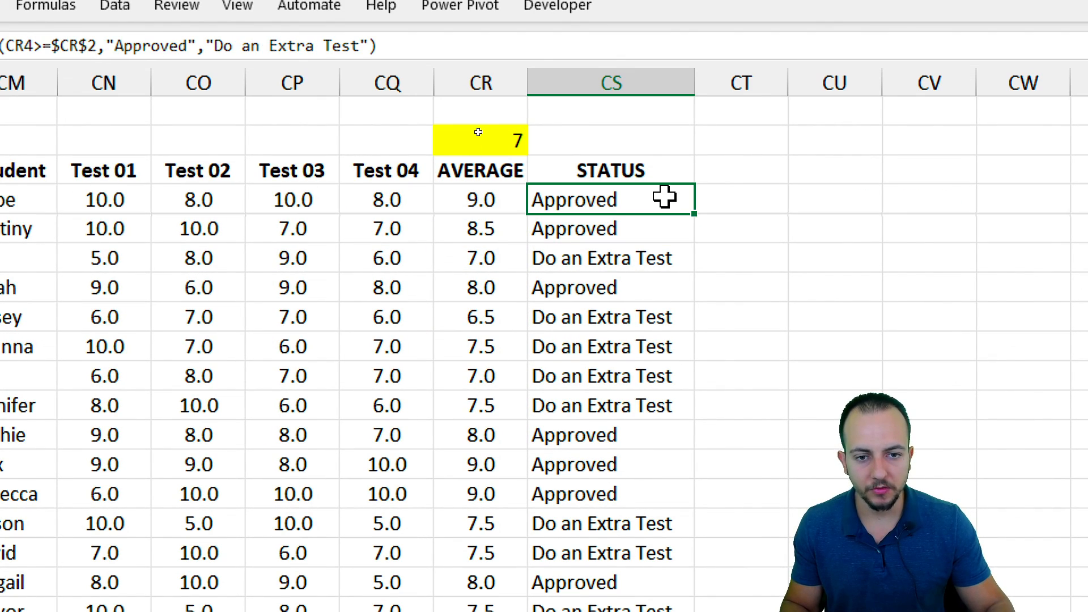
pyautogui.moveTo(697, 214); pyautogui.dragTo(627, 611)
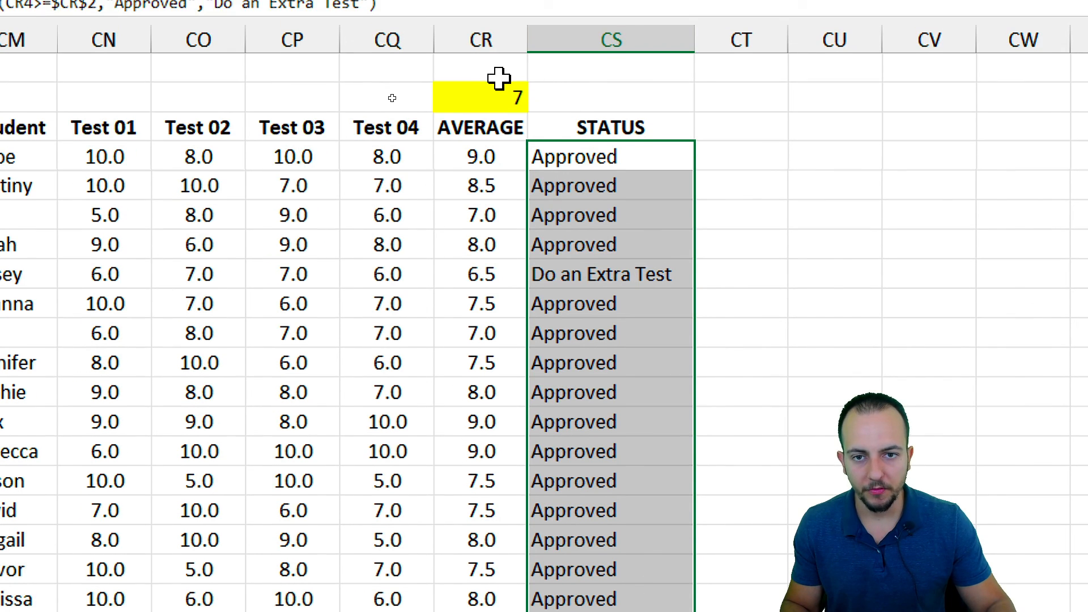
# Test the STATUS column with passing grades of 10 and 6 in CR2, and set CR2 to 7.
pyautogui.click(501, 91)
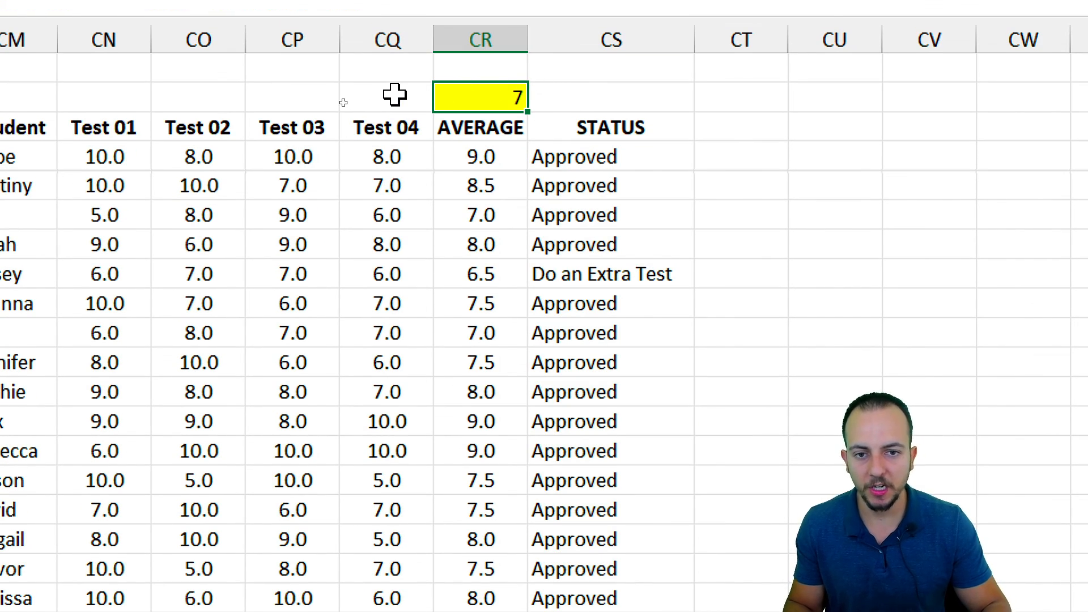
pyautogui.write('10')
pyautogui.hotkey('ctrl', 'Return')
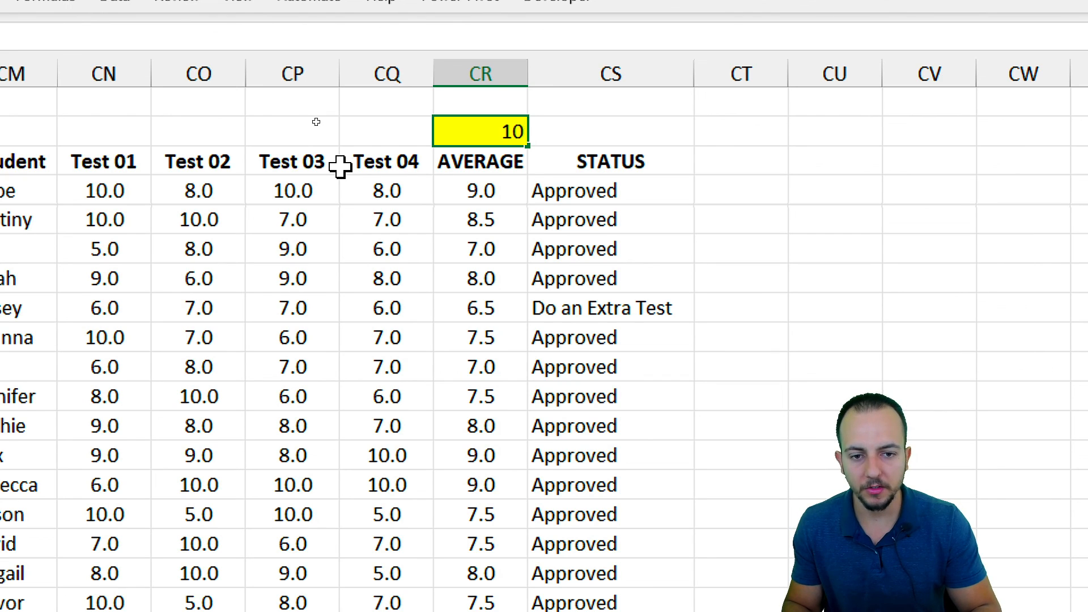
pyautogui.hotkey('ctrl', 'Return')
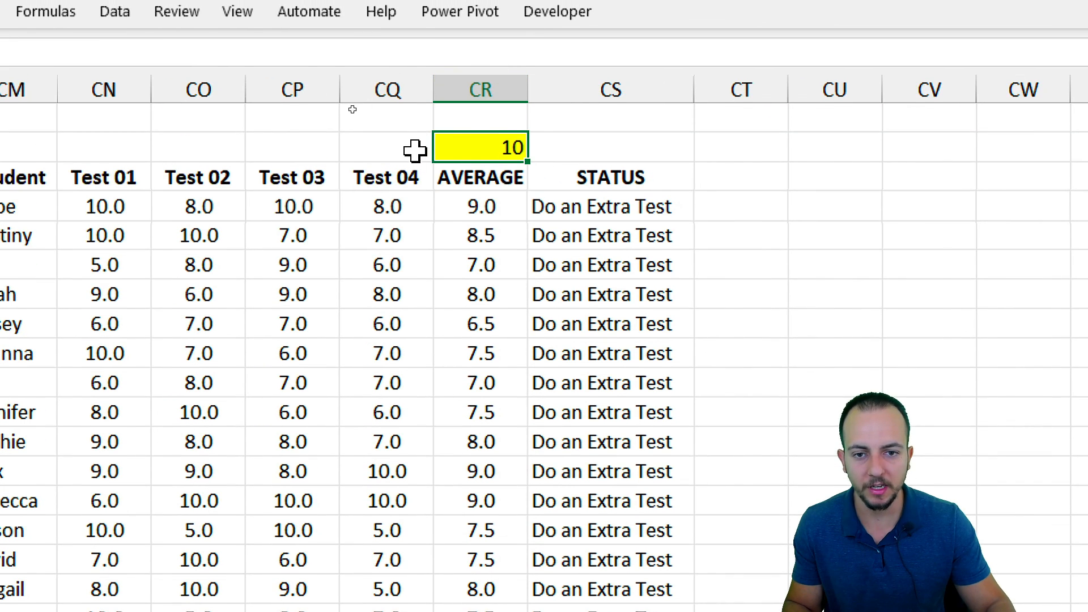
pyautogui.write('6')
pyautogui.hotkey('ctrl', 'Return')
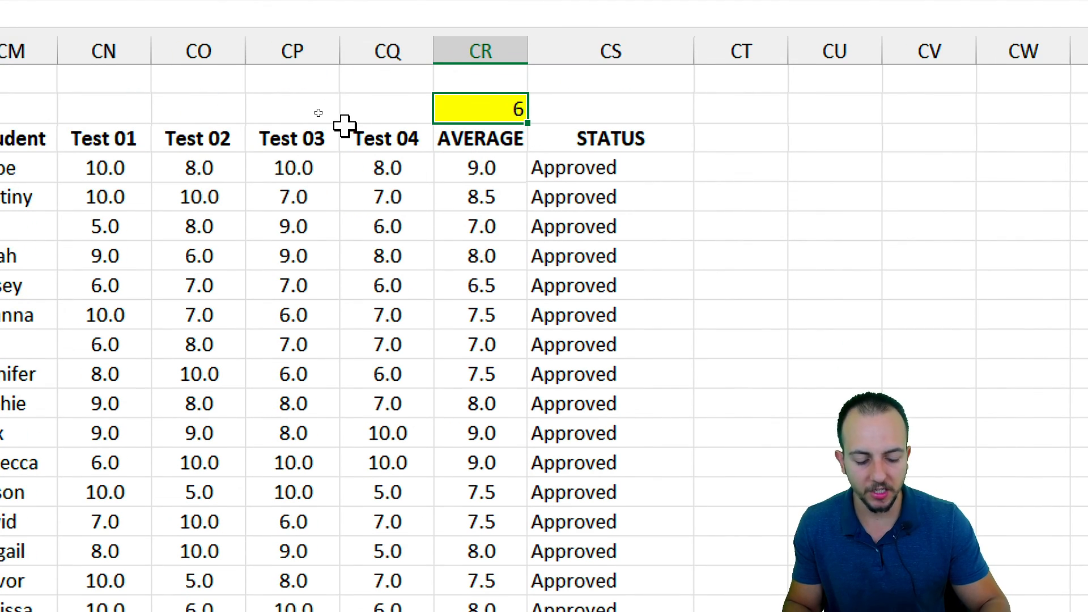
pyautogui.write('7')
pyautogui.hotkey('ctrl', 'Return')
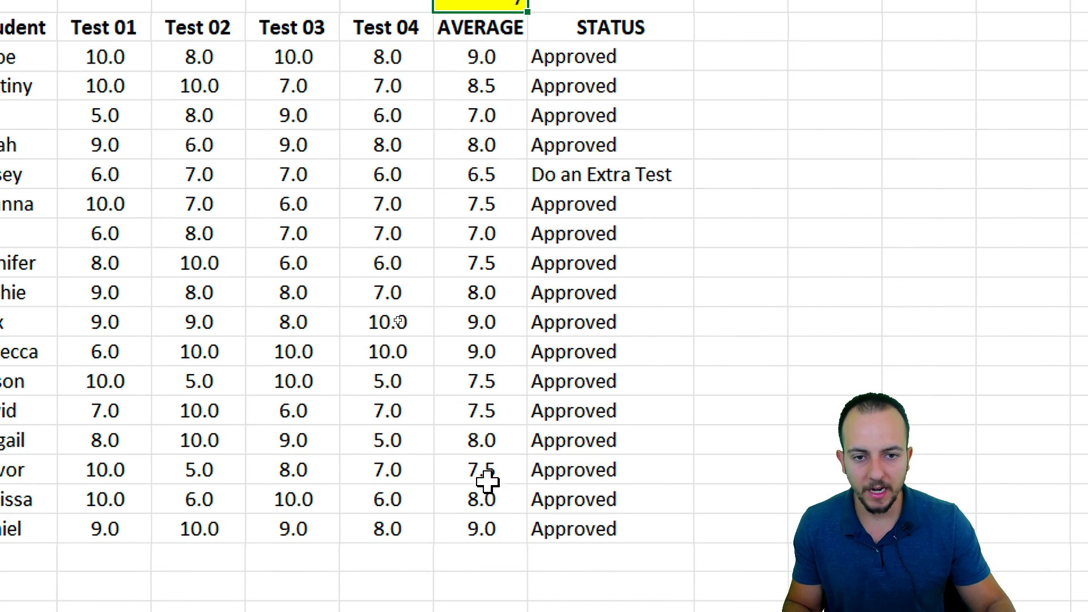
# Check the STATUS formula in CS8 and review the completed exercises from IF back to the SUM section.
pyautogui.click(596, 178)
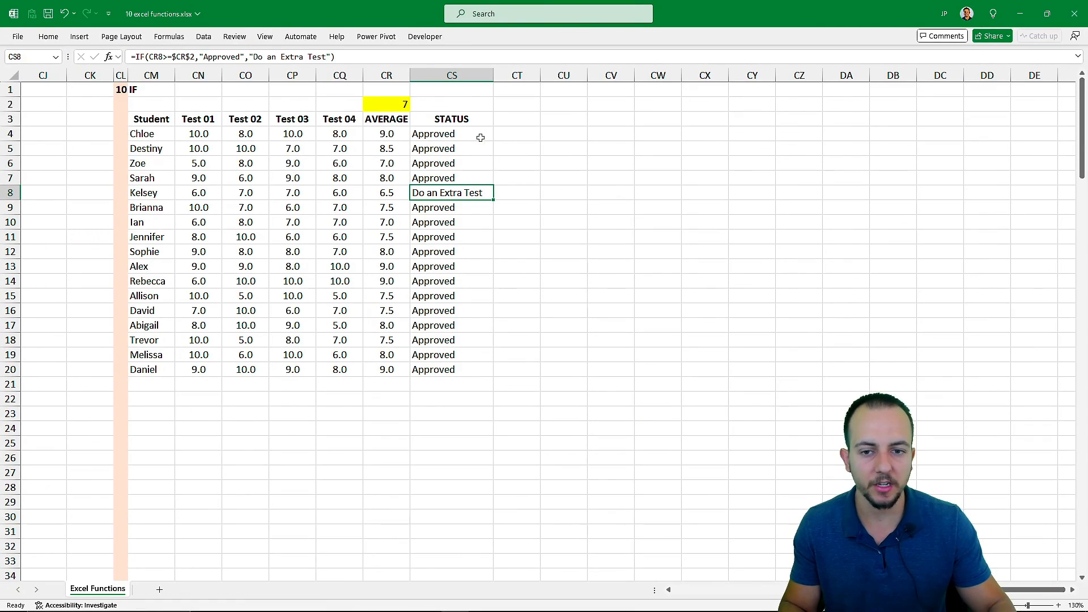
pyautogui.click(437, 118)
pyautogui.hscroll(-6, 464, 231)
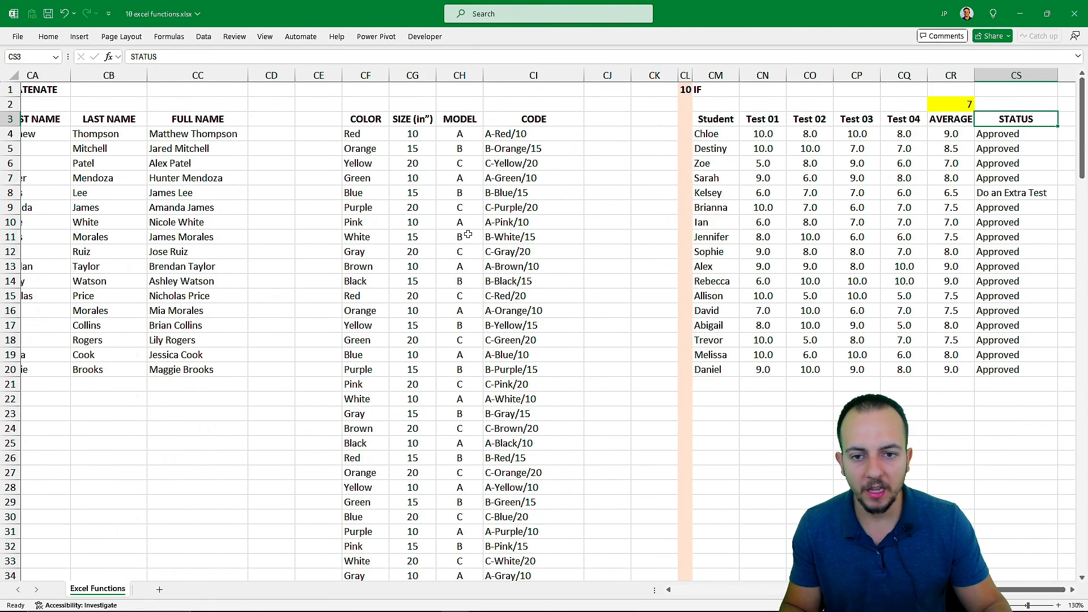
pyautogui.hscroll(-8, 469, 234)
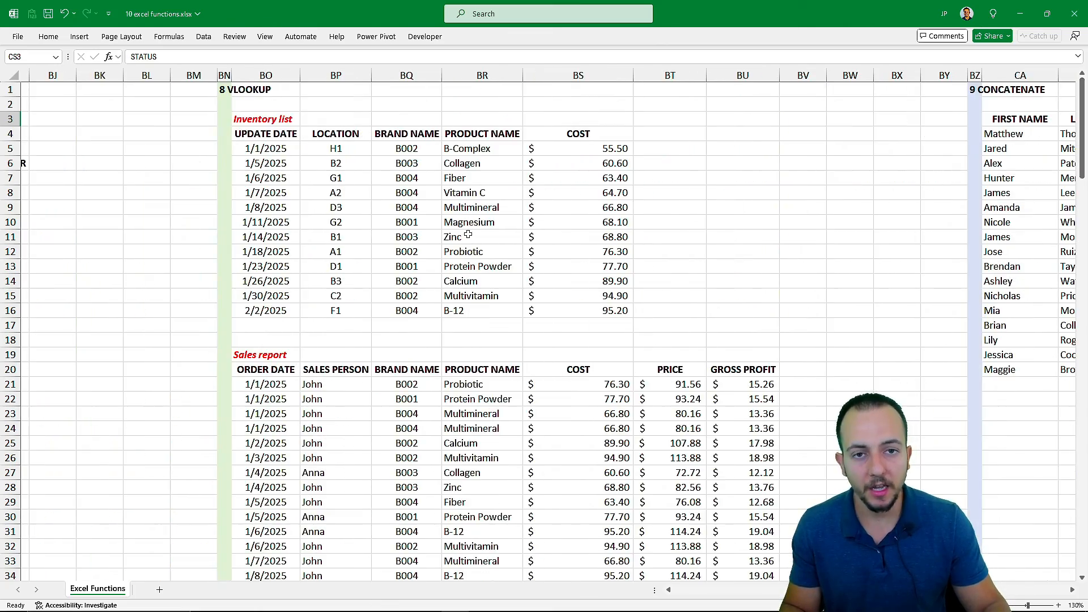
pyautogui.hscroll(-11, 468, 234)
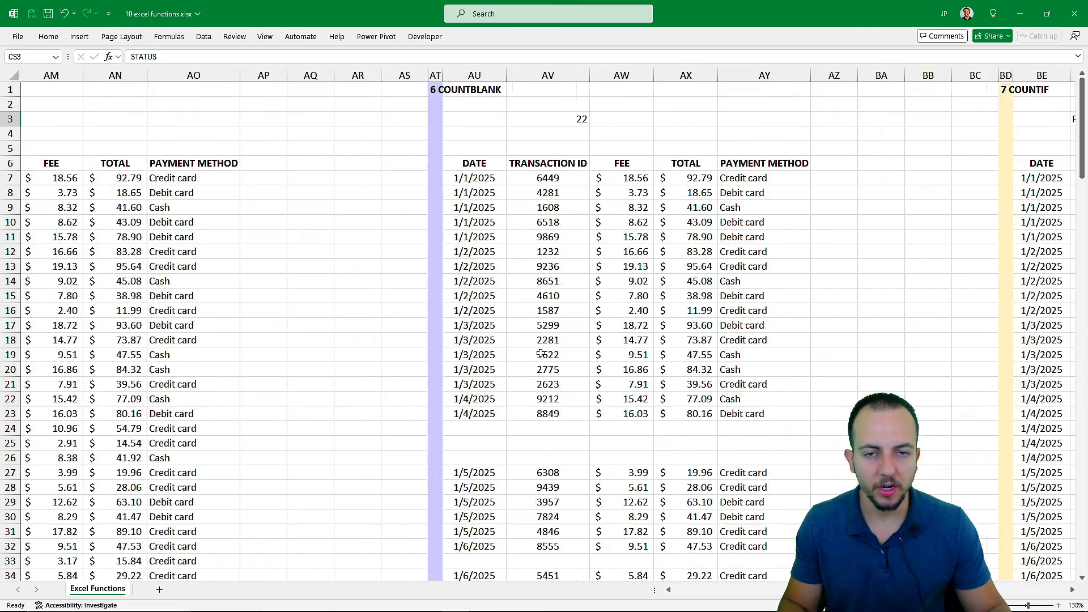
pyautogui.hscroll(-9, 541, 353)
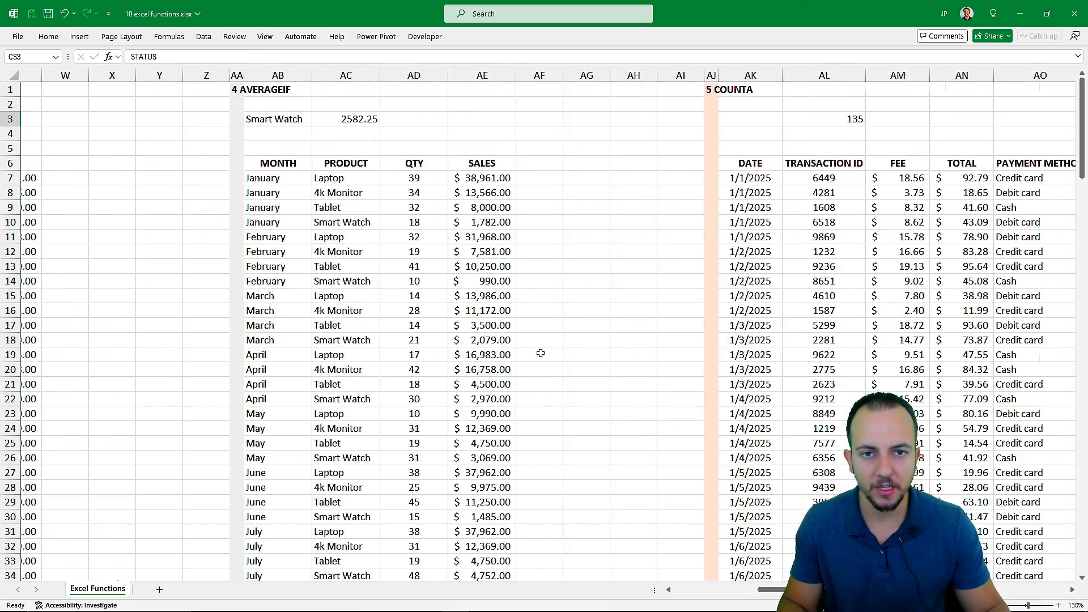
pyautogui.hscroll(-10, 541, 354)
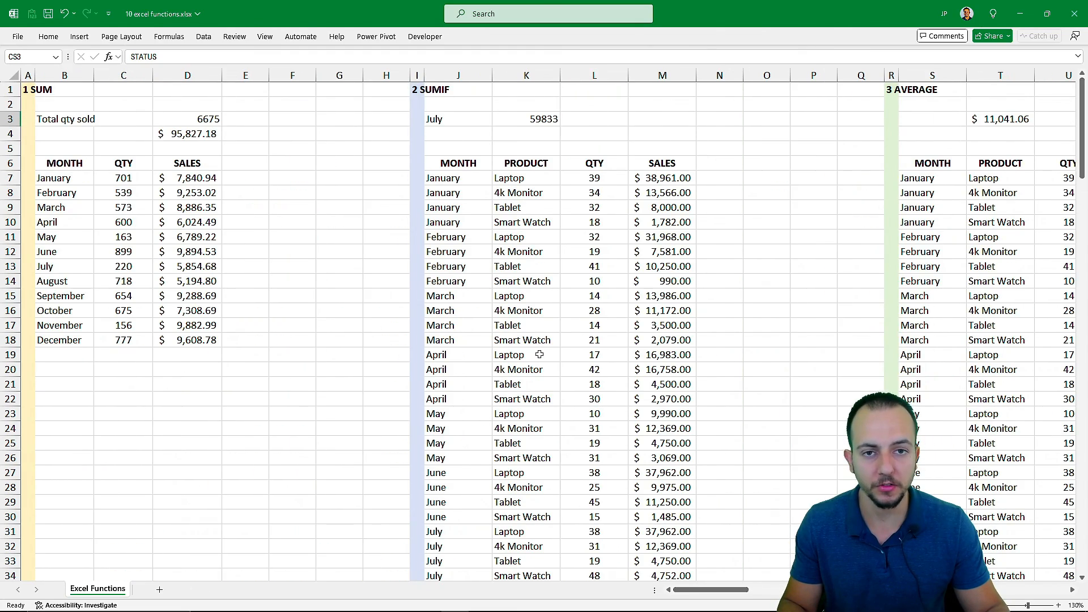